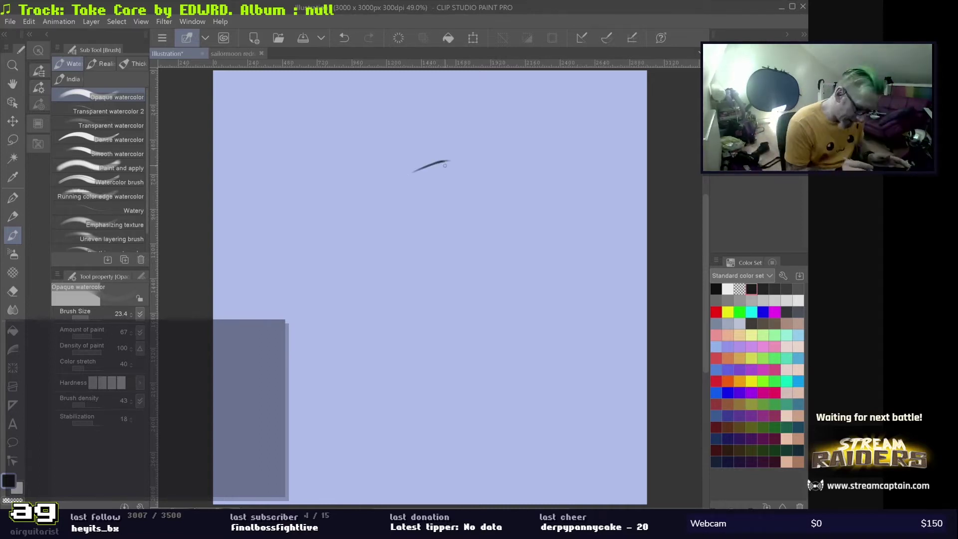
- Sketch the head construction with a round skull, a pointed jaw, curved facial guides and a vertical centre line
{"action": "left_click_drag", "start_coordinate": [447, 161], "coordinate": [364, 247]}
{"action": "key", "text": "ctrl+z"}
{"action": "key", "text": "ctrl+z"}
{"action": "left_click_drag", "start_coordinate": [460, 159], "coordinate": [386, 289]}
{"action": "left_click_drag", "start_coordinate": [423, 307], "coordinate": [474, 312]}
{"action": "left_click_drag", "start_coordinate": [394, 298], "coordinate": [462, 158]}
{"action": "left_click_drag", "start_coordinate": [443, 227], "coordinate": [445, 356]}
- Check the reference picture, then sketch an ear on each side of the head and the curved upper eyelids
{"action": "key", "text": "ctrl+Tab"}
{"action": "key", "text": "ctrl+Tab"}
{"action": "left_click_drag", "start_coordinate": [378, 239], "coordinate": [381, 294]}
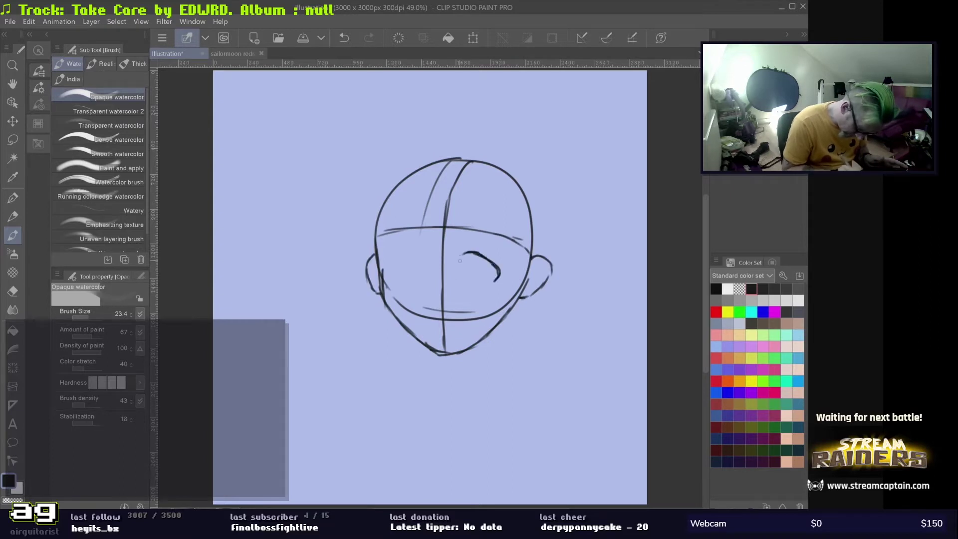
{"action": "left_click_drag", "start_coordinate": [338, 371], "coordinate": [574, 259]}
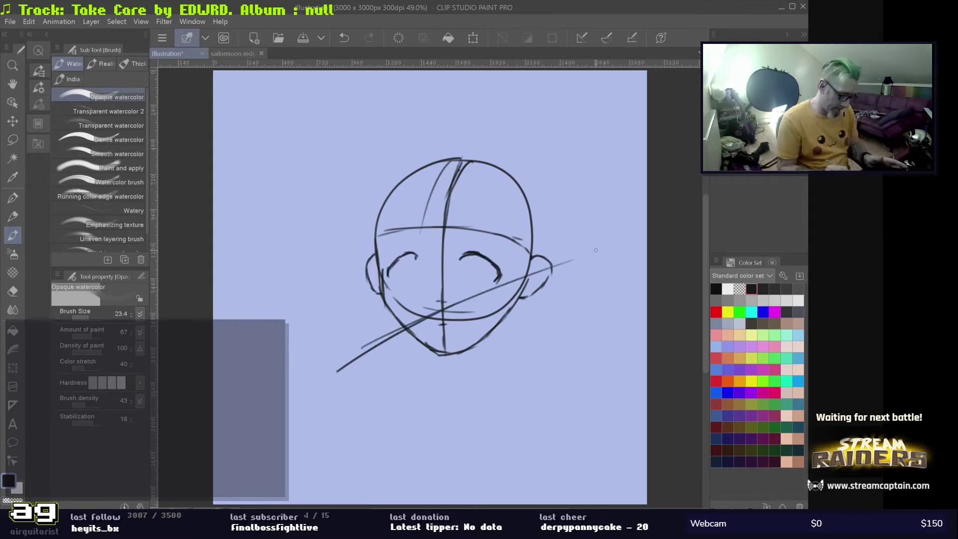
{"action": "key", "text": "ctrl+z"}
{"action": "key", "text": "ctrl+z"}
- Sketch the leaning body below the head with rough lines for the neck, shoulder, chest and rounded hip
{"action": "left_click_drag", "start_coordinate": [373, 305], "coordinate": [358, 324]}
{"action": "left_click_drag", "start_coordinate": [351, 338], "coordinate": [376, 437]}
{"action": "left_click_drag", "start_coordinate": [402, 433], "coordinate": [463, 393]}
{"action": "left_click_drag", "start_coordinate": [332, 392], "coordinate": [374, 475]}
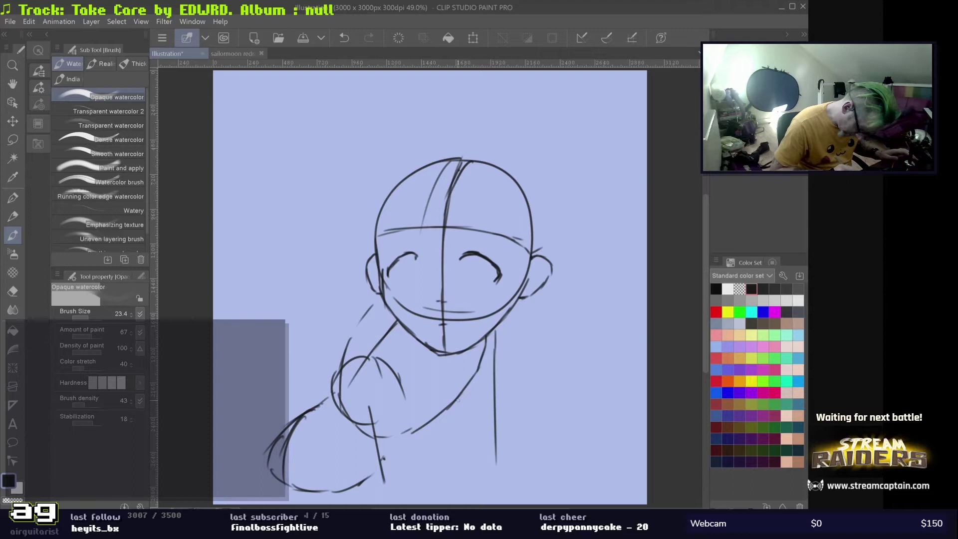
{"action": "left_click_drag", "start_coordinate": [494, 357], "coordinate": [500, 391]}
{"action": "left_click_drag", "start_coordinate": [455, 380], "coordinate": [473, 416]}
{"action": "left_click_drag", "start_coordinate": [419, 442], "coordinate": [467, 417]}
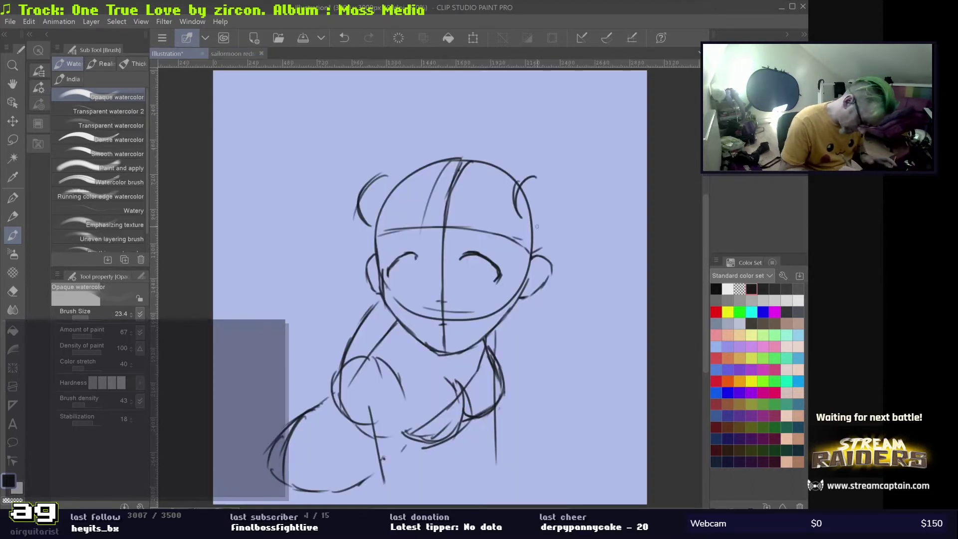
- Sketch the two hair buns, the parted fringe arch on the forehead and the hair outline around the skull
{"action": "left_click_drag", "start_coordinate": [529, 172], "coordinate": [544, 232]}
{"action": "key", "text": "ctrl+Tab"}
{"action": "key", "text": "ctrl+Tab"}
{"action": "left_click_drag", "start_coordinate": [412, 247], "coordinate": [446, 198]}
{"action": "left_click_drag", "start_coordinate": [446, 197], "coordinate": [472, 237]}
{"action": "left_click_drag", "start_coordinate": [379, 210], "coordinate": [464, 158]}
{"action": "left_click_drag", "start_coordinate": [345, 239], "coordinate": [382, 217]}
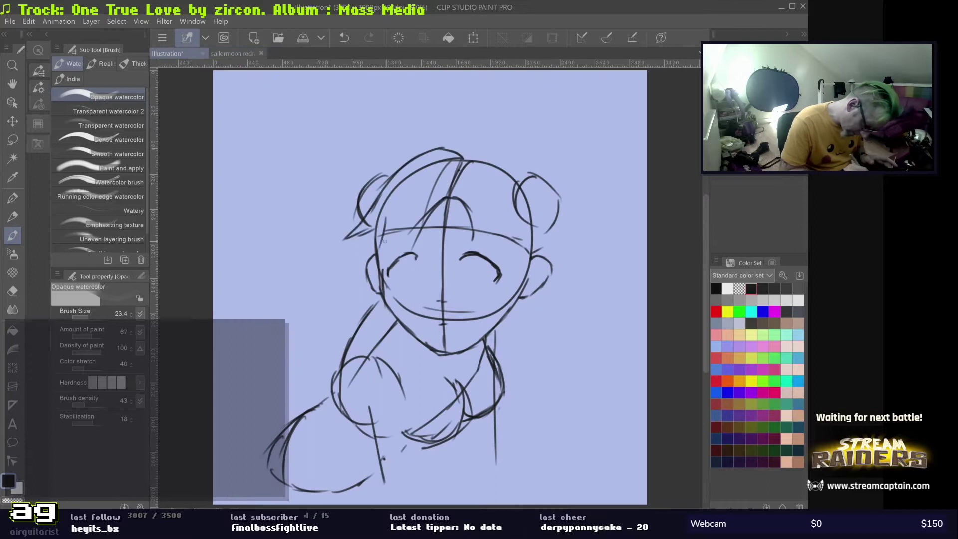
{"action": "left_click_drag", "start_coordinate": [499, 158], "coordinate": [534, 280]}
- Sketch the long pigtails hanging on both sides of the head and reinforce the jawline
{"action": "left_click_drag", "start_coordinate": [354, 236], "coordinate": [337, 324]}
{"action": "key", "text": "ctrl+Tab"}
{"action": "key", "text": "ctrl+Tab"}
{"action": "left_click_drag", "start_coordinate": [560, 259], "coordinate": [572, 428]}
{"action": "left_click_drag", "start_coordinate": [593, 358], "coordinate": [579, 420]}
{"action": "left_click_drag", "start_coordinate": [519, 299], "coordinate": [553, 407]}
{"action": "left_click_drag", "start_coordinate": [552, 439], "coordinate": [593, 372]}
{"action": "left_click_drag", "start_coordinate": [356, 250], "coordinate": [340, 343]}
{"action": "left_click_drag", "start_coordinate": [410, 335], "coordinate": [437, 347]}
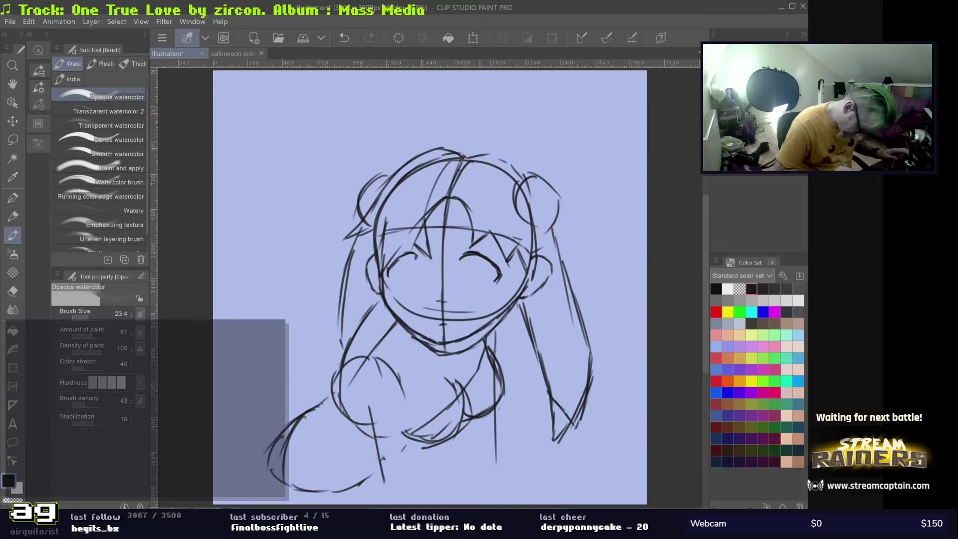
- Draw the oval eyes, the brows and the V-shaped tiara on the forehead, using the reference picture
{"action": "key", "text": "ctrl+Tab"}
{"action": "key", "text": "ctrl+Tab"}
{"action": "left_click_drag", "start_coordinate": [429, 238], "coordinate": [441, 245]}
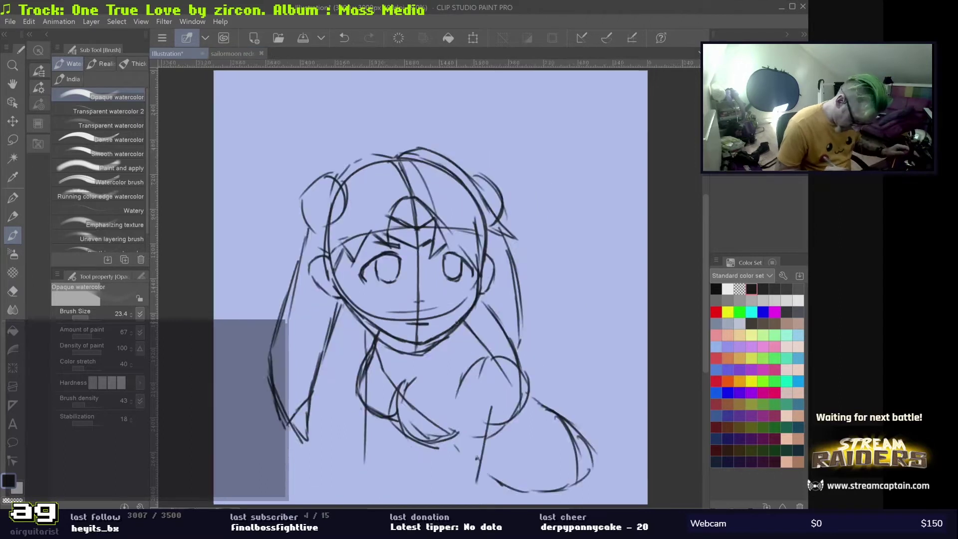
- Erase the stray construction lines around the chin and the curved guides across the lower face
{"action": "key", "text": "e"}
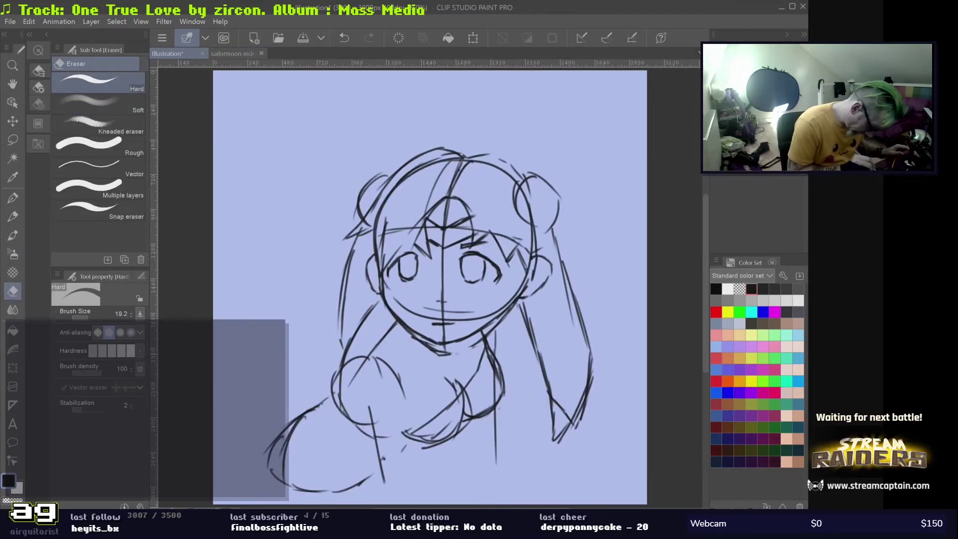
{"action": "key", "text": "h"}
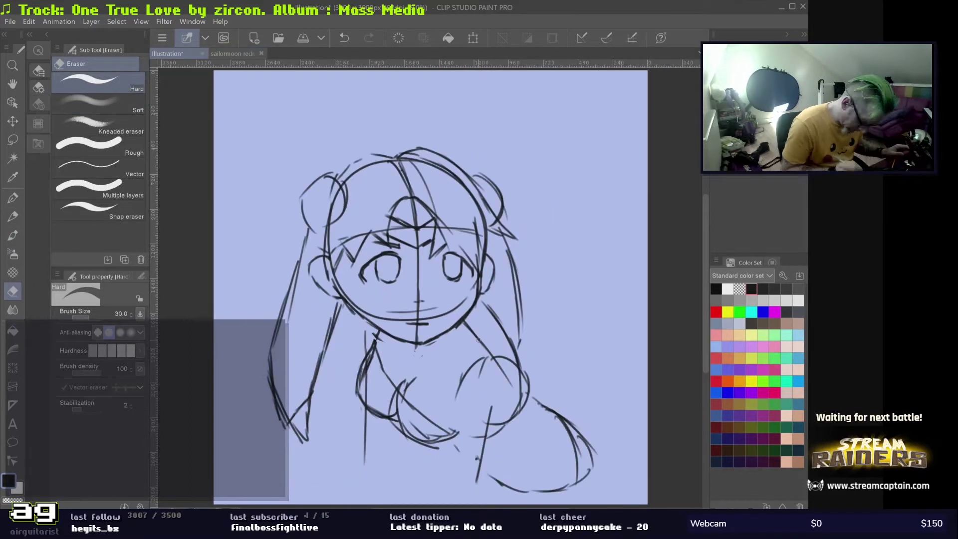
{"action": "key", "text": "b"}
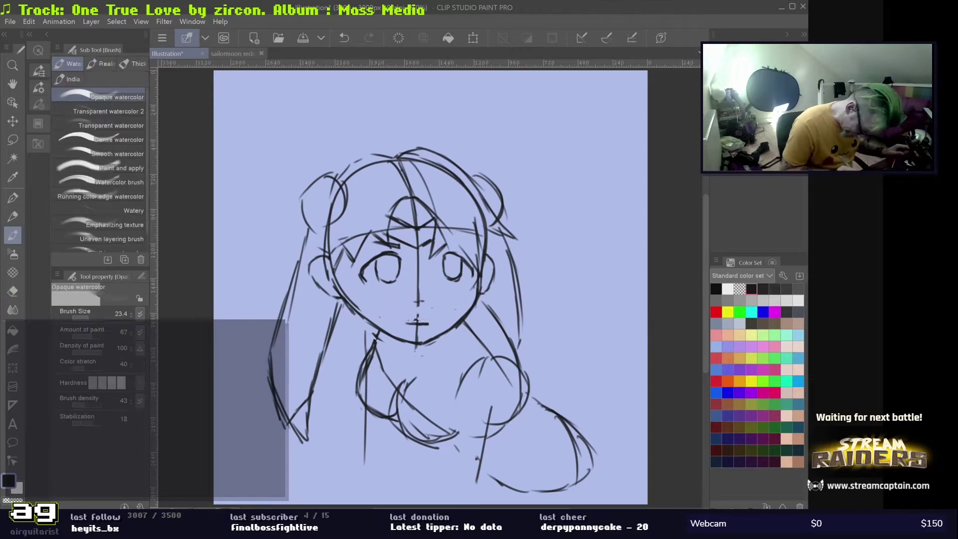
- Lasso the bun and pigtail beside the larger eye, narrow them to 96% width, rotate them 0.3 degrees and deselect
{"action": "key", "text": "h"}
{"action": "key", "text": "h"}
{"action": "key", "text": "m"}
{"action": "left_click_drag", "start_coordinate": [374, 127], "coordinate": [344, 299]}
{"action": "key", "text": "ctrl+t"}
{"action": "left_click_drag", "start_coordinate": [222, 297], "coordinate": [232, 298]}
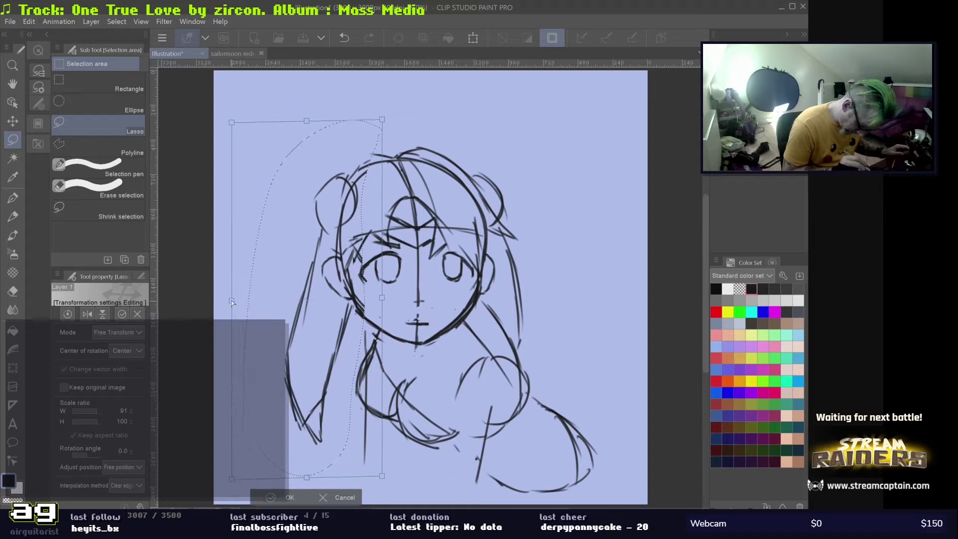
{"action": "key", "text": "h"}
{"action": "key", "text": "h"}
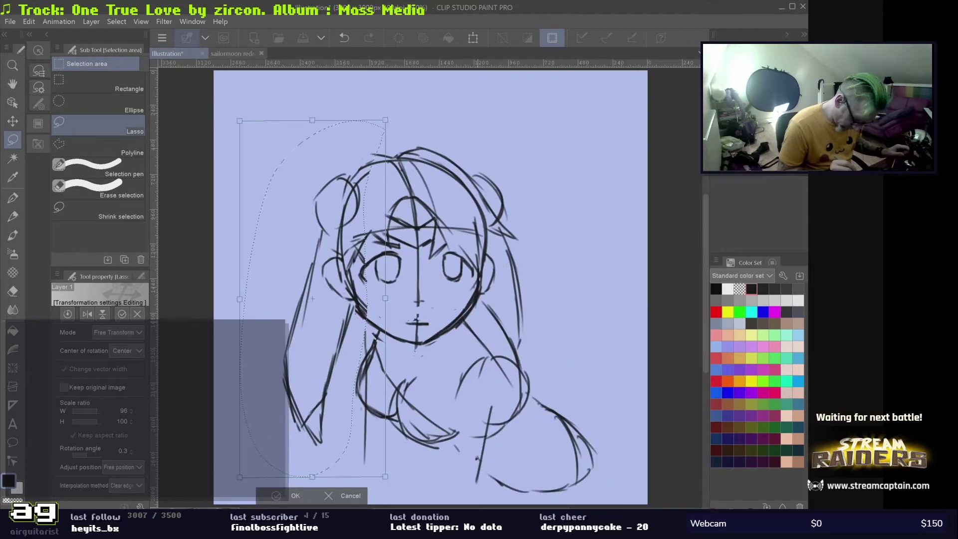
{"action": "key", "text": "Return"}
{"action": "key", "text": "ctrl+d"}
- Redraw the hair outline over the crown and down both sides, and strengthen the fringe beside the tiara
{"action": "key", "text": "b"}
{"action": "mouse_move", "coordinate": [384, 160]}
{"action": "left_mouse_down"}
{"action": "mouse_move", "coordinate": [347, 185]}
{"action": "mouse_move", "coordinate": [326, 259]}
{"action": "left_mouse_up"}
{"action": "left_click_drag", "start_coordinate": [420, 141], "coordinate": [507, 226]}
{"action": "left_click_drag", "start_coordinate": [416, 200], "coordinate": [433, 239]}
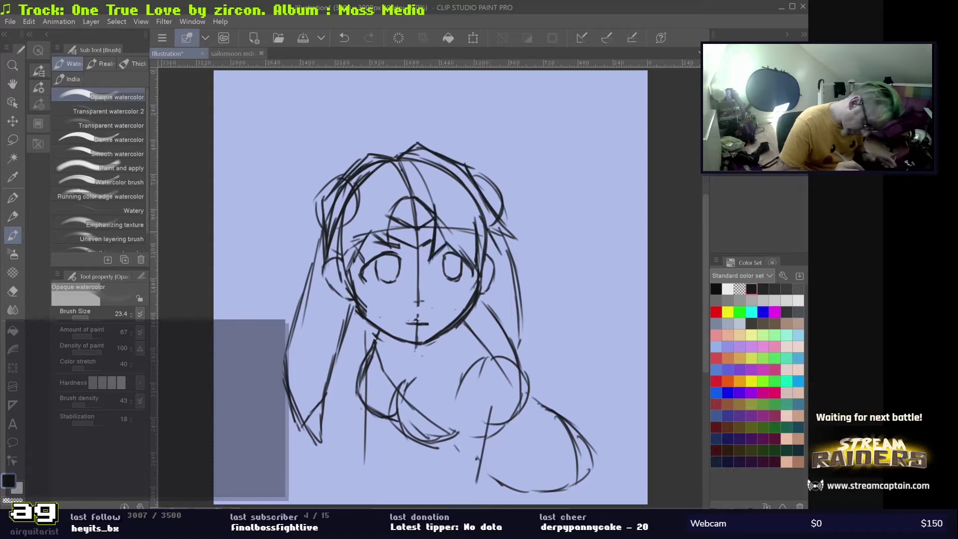
- Erase the rough lines beside the larger eye and redraw the pointed fringe lock there
{"action": "scroll", "coordinate": [397, 276], "scroll_direction": "up", "scroll_amount": 3}
{"action": "key", "text": "e"}
{"action": "mouse_move", "coordinate": [319, 249]}
{"action": "left_mouse_down"}
{"action": "mouse_move", "coordinate": [399, 207]}
{"action": "mouse_move", "coordinate": [414, 255]}
{"action": "left_mouse_up"}
{"action": "key", "text": "b"}
{"action": "left_click_drag", "start_coordinate": [319, 271], "coordinate": [372, 214]}
{"action": "mouse_move", "coordinate": [329, 249]}
{"action": "left_mouse_down"}
{"action": "mouse_move", "coordinate": [394, 230]}
{"action": "mouse_move", "coordinate": [324, 284]}
{"action": "left_mouse_up"}
{"action": "key", "text": "ctrl+z"}
- Erase part of the larger eye's rough upper lid and draw a thick, winged upper lash over it
{"action": "key", "text": "e"}
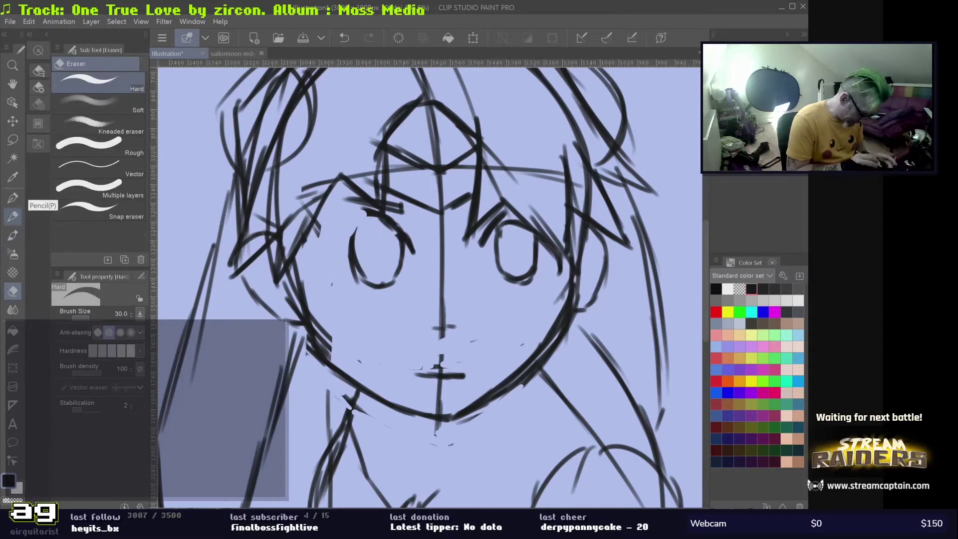
{"action": "left_click", "coordinate": [12, 235]}
{"action": "mouse_move", "coordinate": [359, 215]}
{"action": "left_mouse_down"}
{"action": "mouse_move", "coordinate": [384, 213]}
{"action": "mouse_move", "coordinate": [401, 232]}
{"action": "mouse_move", "coordinate": [382, 212]}
{"action": "left_mouse_up"}
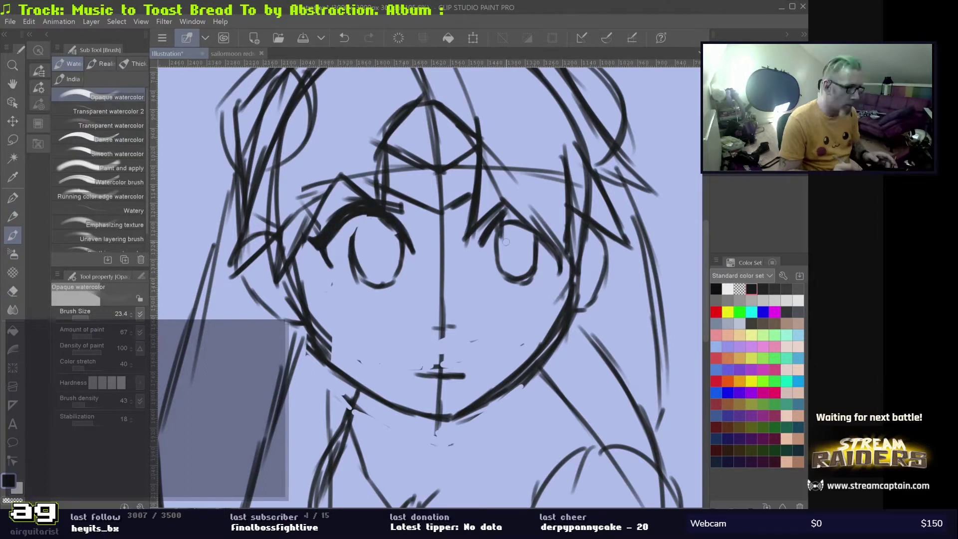
- Study the reference picture and sketch a large bow with a round knot and hanging ribbon ends on the chest
{"action": "key", "text": "ctrl+minus"}
{"action": "key", "text": "ctrl+Tab"}
{"action": "key", "text": "ctrl+Tab"}
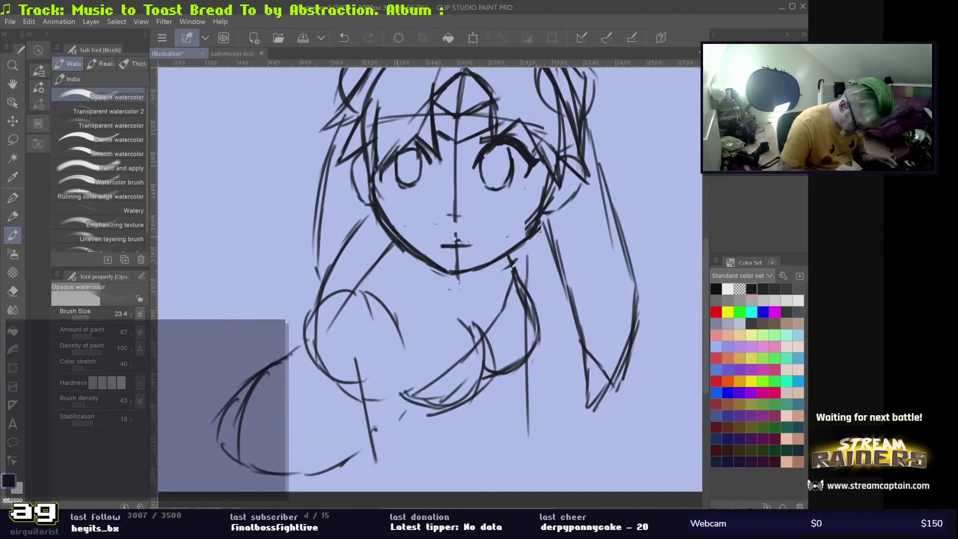
{"action": "key", "text": "ctrl+Tab"}
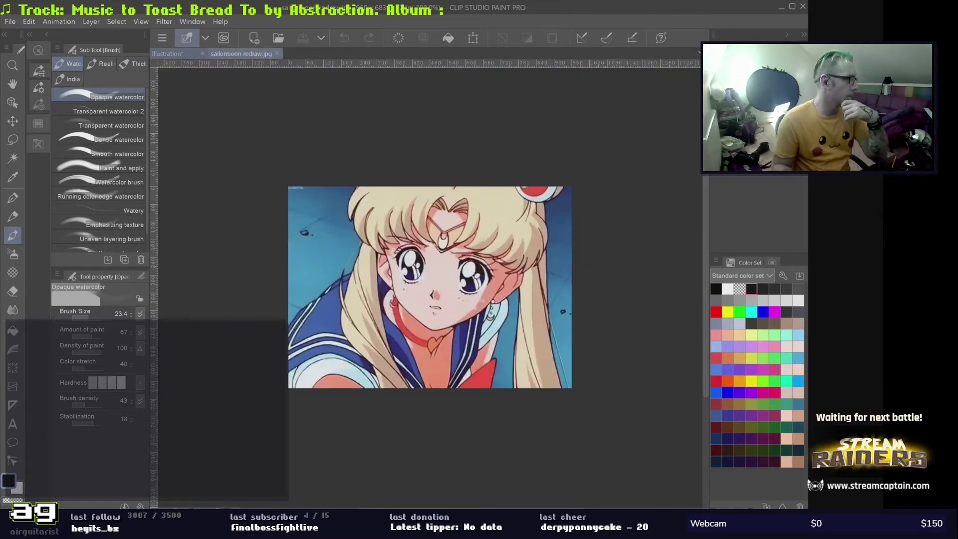
{"action": "key", "text": "ctrl+Tab"}
{"action": "mouse_move", "coordinate": [506, 339]}
{"action": "left_mouse_down"}
{"action": "mouse_move", "coordinate": [481, 380]}
{"action": "mouse_move", "coordinate": [407, 399]}
{"action": "left_mouse_up"}
{"action": "left_click_drag", "start_coordinate": [492, 382], "coordinate": [452, 430]}
{"action": "mouse_move", "coordinate": [523, 318]}
{"action": "left_mouse_down"}
{"action": "mouse_move", "coordinate": [489, 370]}
{"action": "mouse_move", "coordinate": [540, 384]}
{"action": "left_mouse_up"}
{"action": "mouse_move", "coordinate": [504, 374]}
{"action": "left_mouse_down"}
{"action": "mouse_move", "coordinate": [543, 389]}
{"action": "mouse_move", "coordinate": [538, 380]}
{"action": "left_mouse_up"}
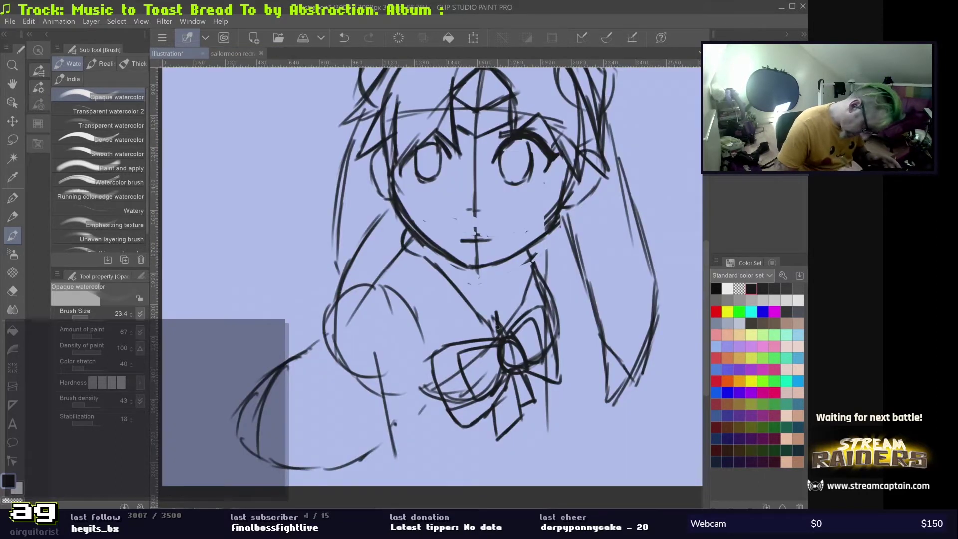
- Add a neck line above the bow, darken the back of the shoulder and sketch the pointed flap behind it
{"action": "left_click_drag", "start_coordinate": [510, 261], "coordinate": [505, 320]}
{"action": "left_click_drag", "start_coordinate": [392, 202], "coordinate": [320, 328]}
{"action": "left_click_drag", "start_coordinate": [347, 255], "coordinate": [280, 338]}
{"action": "left_click_drag", "start_coordinate": [330, 299], "coordinate": [286, 348]}
{"action": "key", "text": "ctrl+minus"}
{"action": "key", "text": "ctrl+minus"}
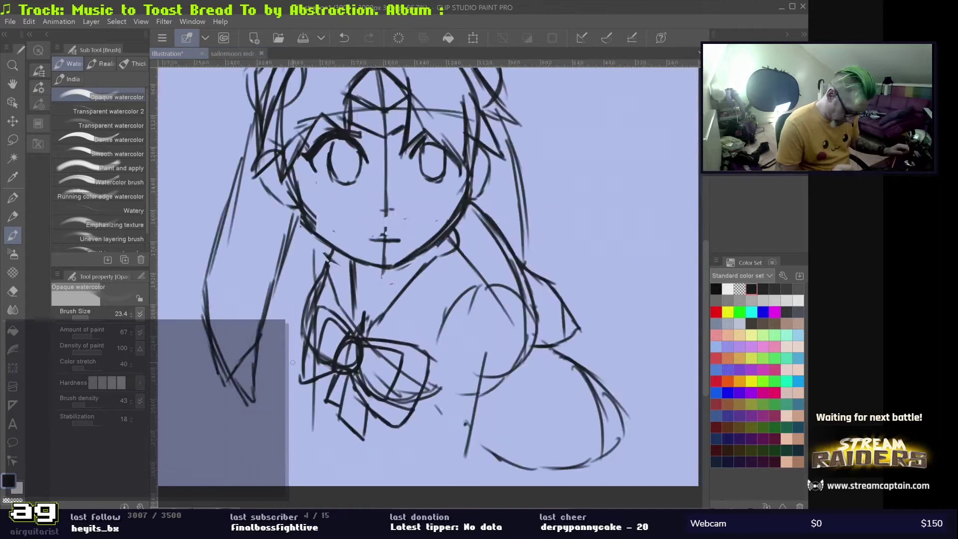
- Check the reference picture, then sketch the puffed sleeve and the straight arm extending down from it
{"action": "key", "text": "ctrl+Tab"}
{"action": "key", "text": "ctrl+Tab"}
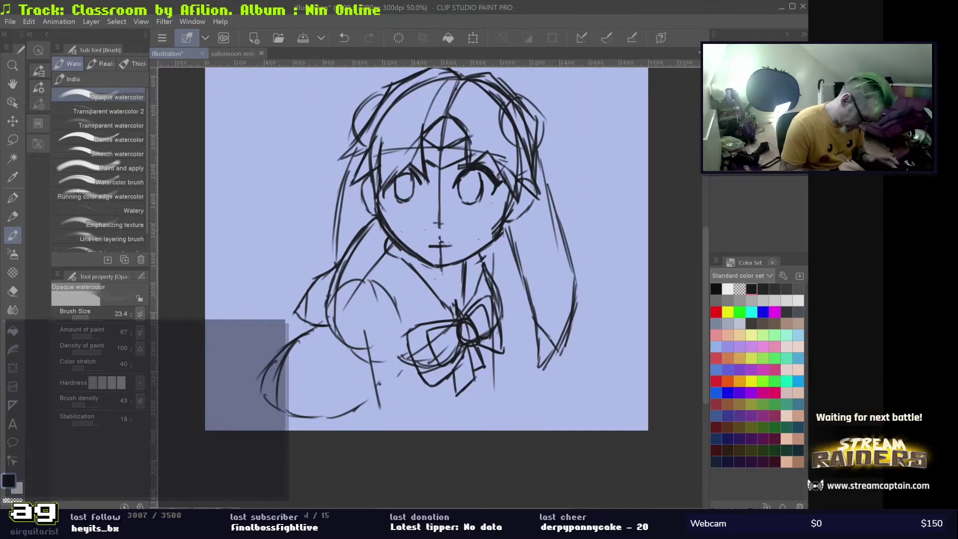
{"action": "left_click_drag", "start_coordinate": [392, 326], "coordinate": [407, 412]}
{"action": "left_click_drag", "start_coordinate": [344, 342], "coordinate": [362, 404]}
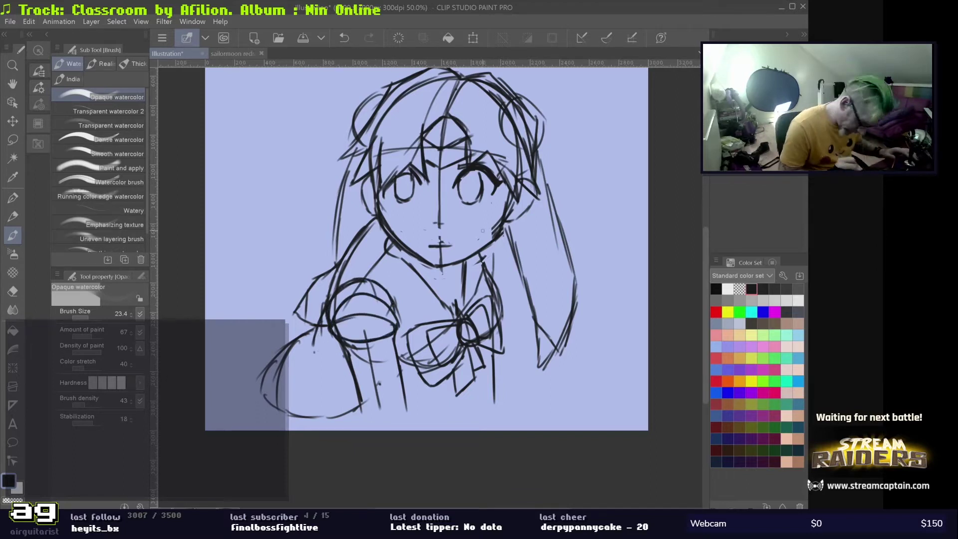
- Add pointed hair strands along the outer edge and tip of the pigtail beside the larger eye
{"action": "scroll", "coordinate": [430, 279], "scroll_direction": "up", "scroll_amount": 3}
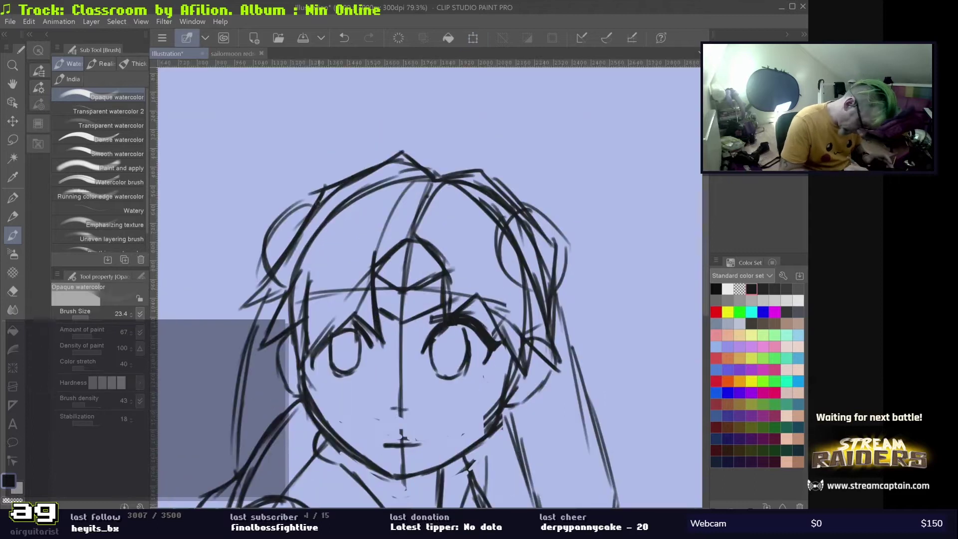
{"action": "scroll", "coordinate": [429, 280], "scroll_direction": "down", "scroll_amount": 4}
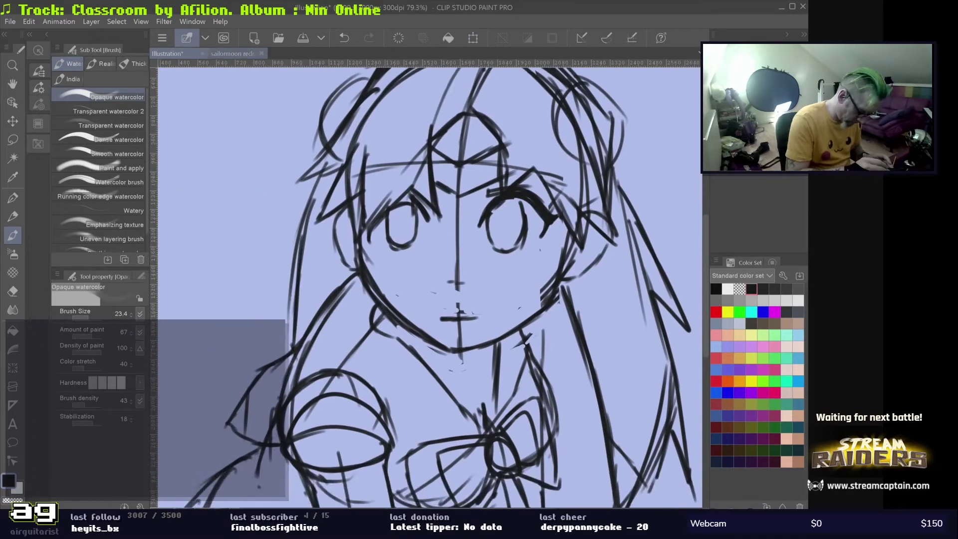
{"action": "scroll", "coordinate": [477, 388], "scroll_direction": "down", "scroll_amount": 3}
{"action": "scroll", "coordinate": [478, 388], "scroll_direction": "down", "scroll_amount": 1}
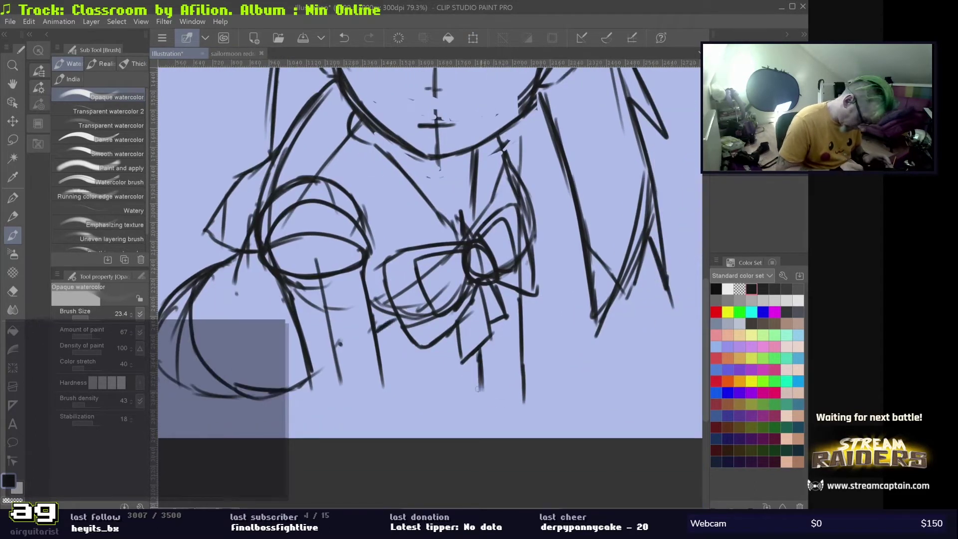
- Close the lower ends of both arms and sketch the outer edge of the skirt over the hip
{"action": "left_click_drag", "start_coordinate": [477, 389], "coordinate": [568, 408]}
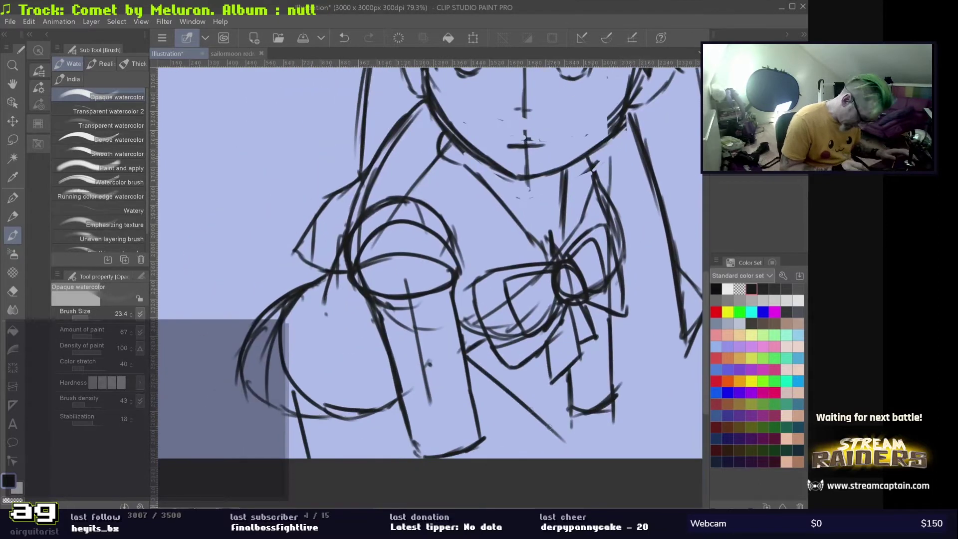
{"action": "left_click_drag", "start_coordinate": [279, 316], "coordinate": [222, 457]}
{"action": "key", "text": "ctrl+0"}
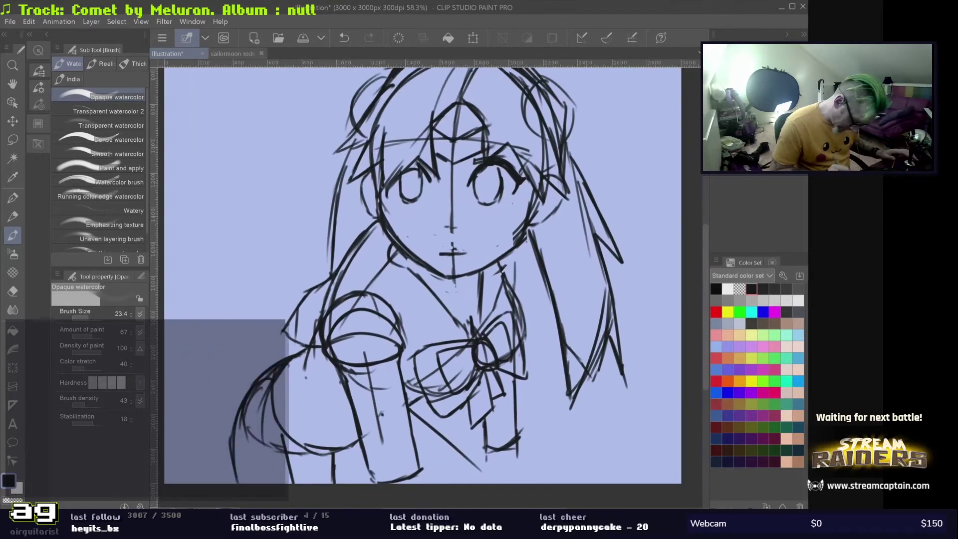
- Sketch glove cuffs around the lower arms and the flaring folds of the skirt behind the hip
{"action": "left_click_drag", "start_coordinate": [542, 468], "coordinate": [481, 478]}
{"action": "left_click_drag", "start_coordinate": [524, 441], "coordinate": [514, 472]}
{"action": "left_click_drag", "start_coordinate": [399, 249], "coordinate": [441, 256]}
{"action": "left_click_drag", "start_coordinate": [349, 356], "coordinate": [247, 417]}
{"action": "left_click_drag", "start_coordinate": [302, 373], "coordinate": [238, 441]}
{"action": "left_click_drag", "start_coordinate": [315, 392], "coordinate": [277, 471]}
{"action": "left_click_drag", "start_coordinate": [410, 450], "coordinate": [389, 490]}
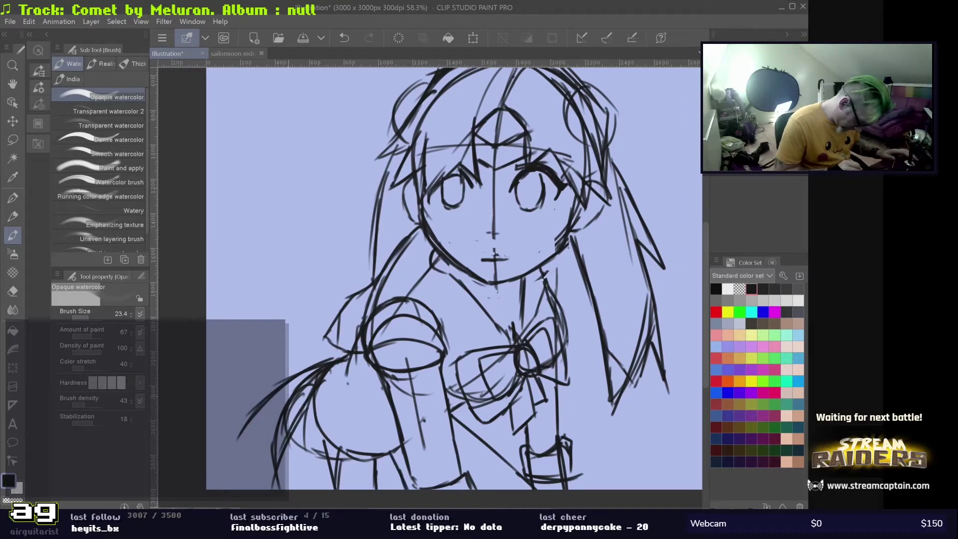
- Erase the centre guide from the lower face and draw a small nose and open mouth based on the reference picture
{"action": "key", "text": "ctrl+Tab"}
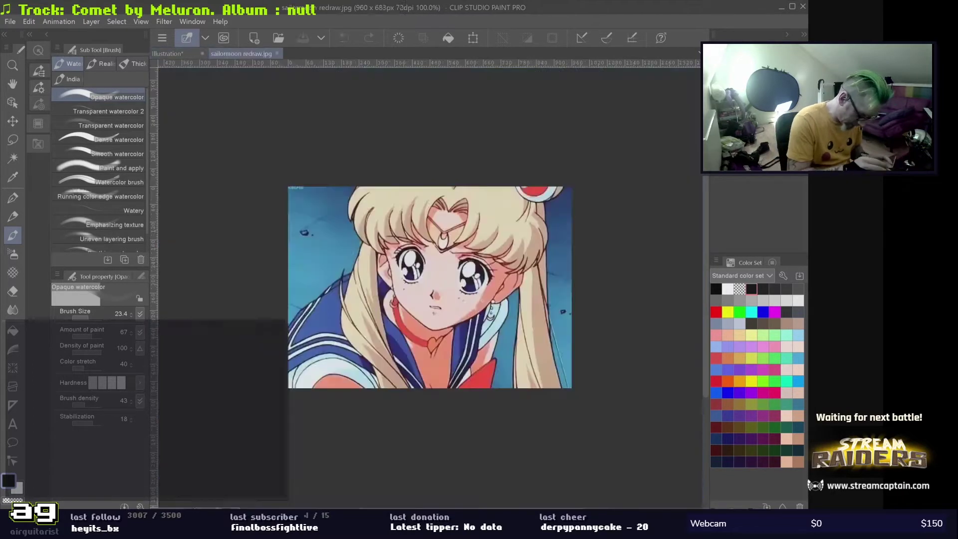
{"action": "key", "text": "ctrl+Tab"}
{"action": "key", "text": "ctrl+alt+0"}
{"action": "key", "text": "e"}
{"action": "key", "text": "b"}
{"action": "mouse_move", "coordinate": [404, 338]}
{"action": "left_mouse_down"}
{"action": "mouse_move", "coordinate": [460, 336]}
{"action": "mouse_move", "coordinate": [422, 356]}
{"action": "mouse_move", "coordinate": [395, 338]}
{"action": "left_mouse_up"}
{"action": "key", "text": "ctrl+Tab"}
{"action": "key", "text": "ctrl+Tab"}
{"action": "mouse_move", "coordinate": [423, 356]}
{"action": "left_mouse_down"}
{"action": "mouse_move", "coordinate": [405, 356]}
{"action": "mouse_move", "coordinate": [412, 340]}
{"action": "left_mouse_up"}
{"action": "key", "text": "ctrl+z"}
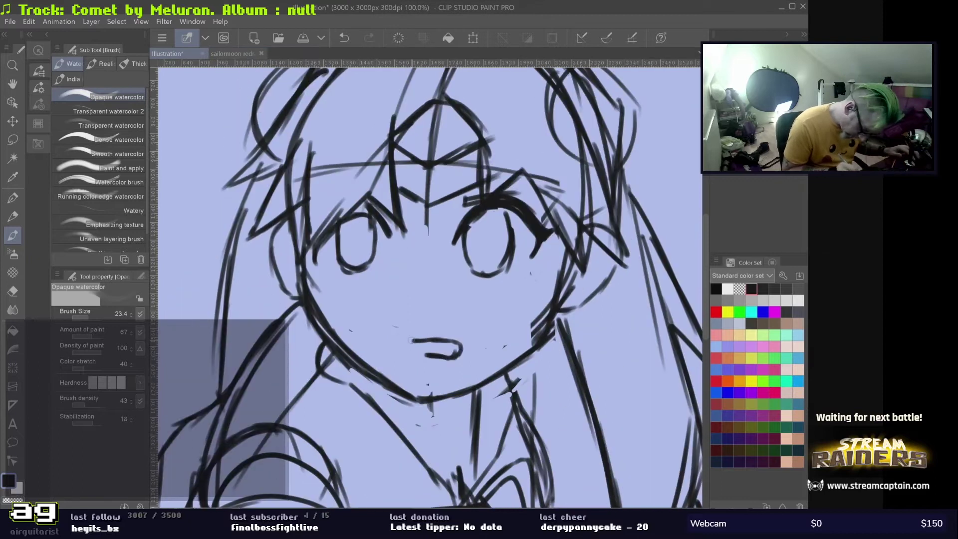
{"action": "key", "text": "ctrl+minus"}
{"action": "key", "text": "h"}
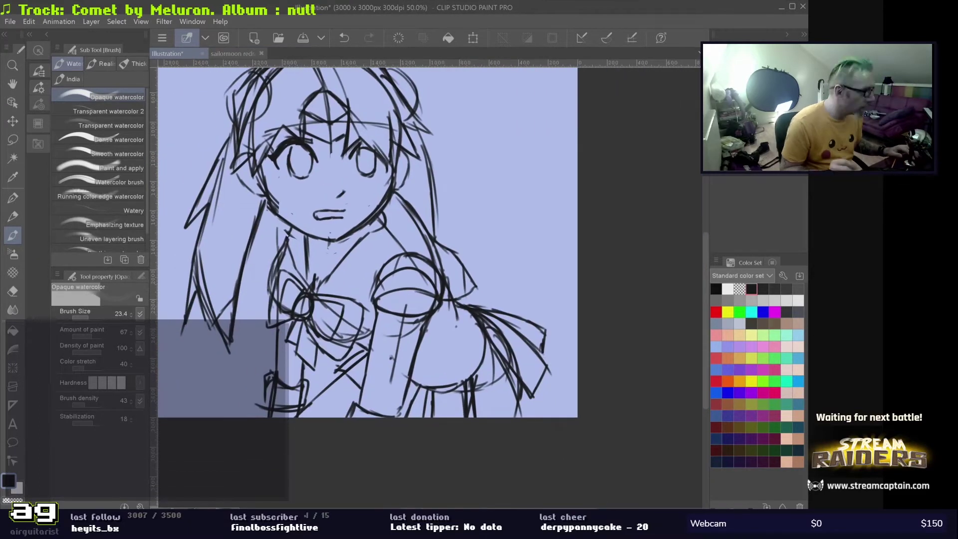
- Draw the sailor collar bands running from the shoulder to the bow and the collar line on the opposite side
{"action": "scroll", "coordinate": [305, 272], "scroll_direction": "up", "scroll_amount": 3}
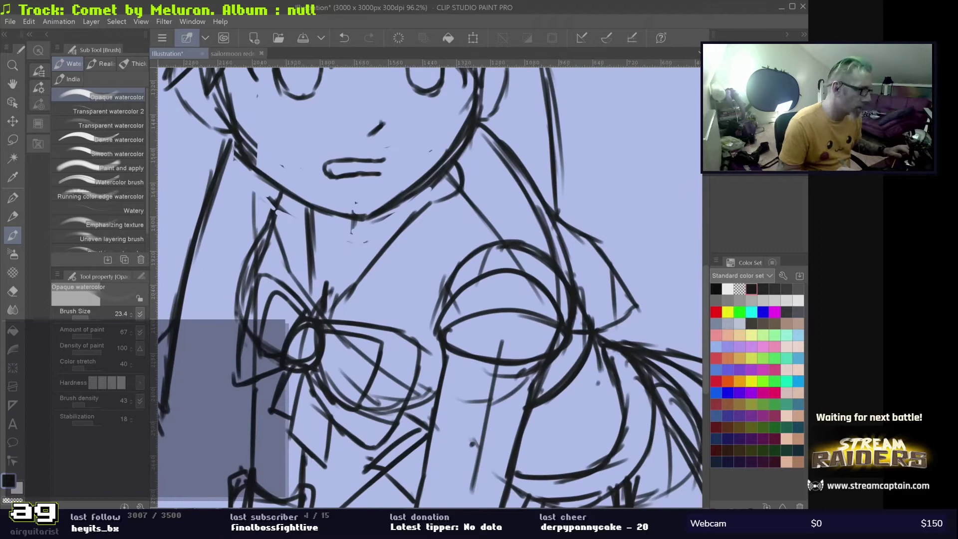
{"action": "left_click_drag", "start_coordinate": [452, 274], "coordinate": [372, 326]}
{"action": "left_click_drag", "start_coordinate": [527, 225], "coordinate": [387, 304]}
{"action": "mouse_move", "coordinate": [535, 206]}
{"action": "left_mouse_down"}
{"action": "mouse_move", "coordinate": [357, 311]}
{"action": "mouse_move", "coordinate": [379, 307]}
{"action": "left_mouse_up"}
{"action": "left_click_drag", "start_coordinate": [359, 196], "coordinate": [378, 282]}
{"action": "scroll", "coordinate": [379, 315], "scroll_direction": "down", "scroll_amount": 4}
{"action": "key", "text": "m"}
{"action": "mouse_move", "coordinate": [507, 279]}
{"action": "left_mouse_down"}
{"action": "mouse_move", "coordinate": [364, 325]}
{"action": "mouse_move", "coordinate": [421, 284]}
{"action": "left_mouse_up"}
{"action": "key", "text": "ctrl+t"}
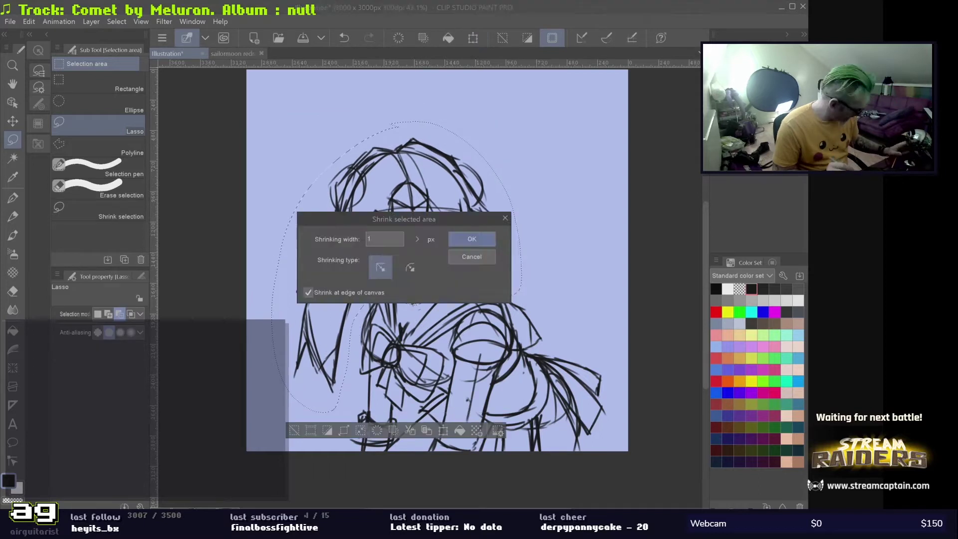
{"action": "key", "text": "Return"}
- Redraw the hair buns with inner contours, enlarging the one beside the larger eye into a full round bun
{"action": "key", "text": "h"}
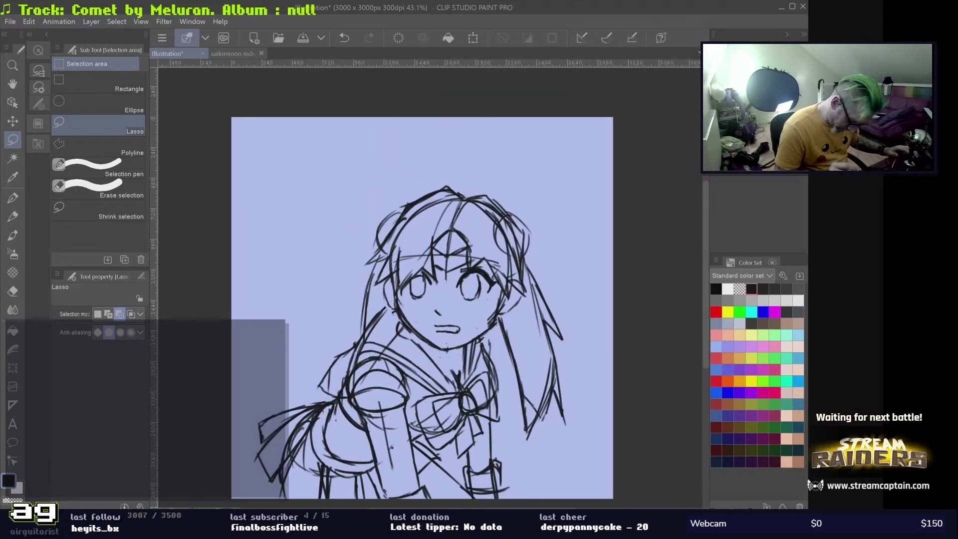
{"action": "scroll", "coordinate": [422, 308], "scroll_direction": "up", "scroll_amount": 3}
{"action": "key", "text": "b"}
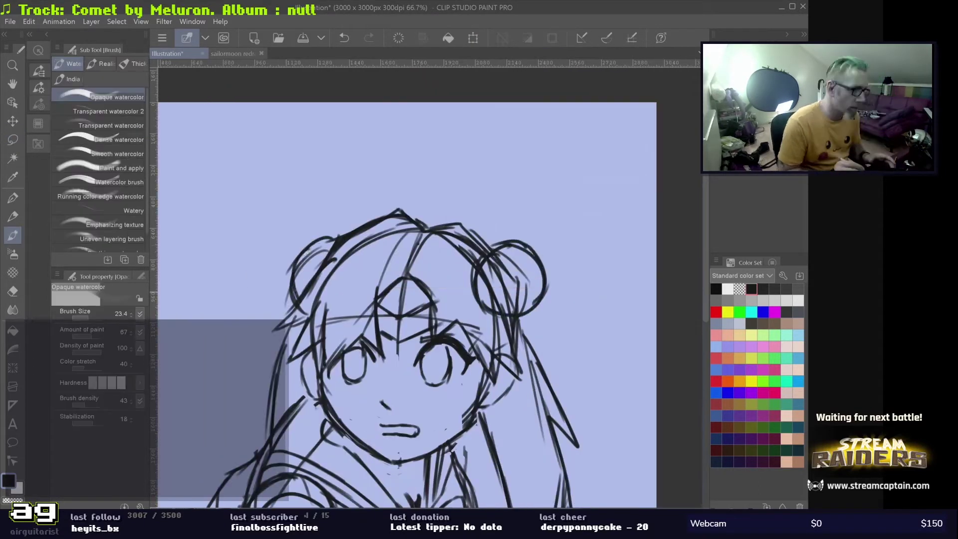
{"action": "scroll", "coordinate": [429, 300], "scroll_direction": "down", "scroll_amount": 5}
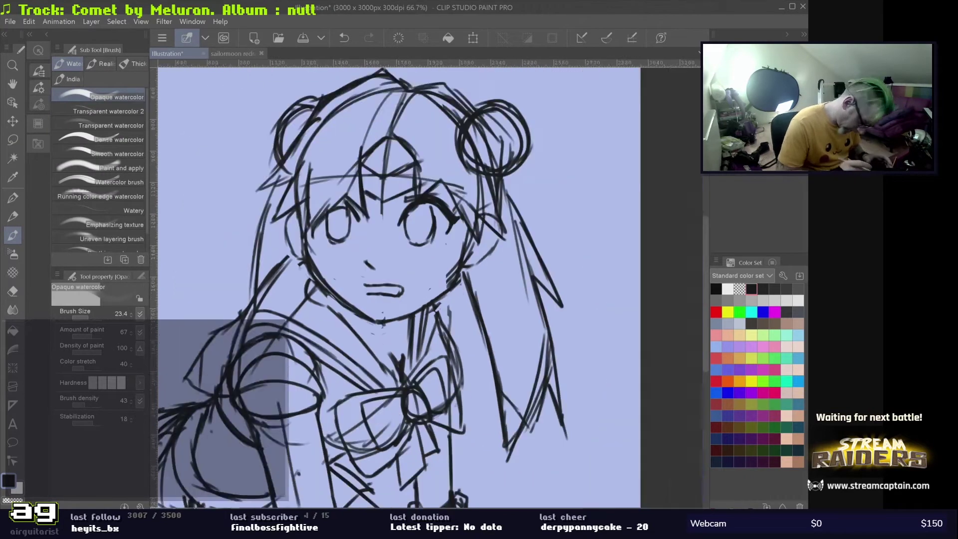
- Sketch a choker with a heart-shaped pendant beneath the chin and erase stray marks around the face and neck
{"action": "scroll", "coordinate": [409, 292], "scroll_direction": "up", "scroll_amount": 5}
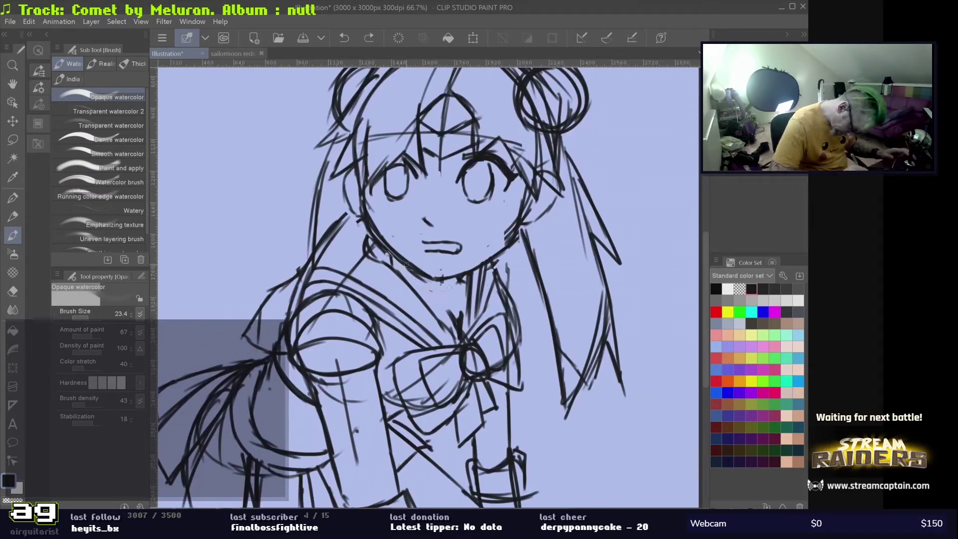
{"action": "scroll", "coordinate": [442, 309], "scroll_direction": "down", "scroll_amount": 5}
{"action": "scroll", "coordinate": [330, 270], "scroll_direction": "up", "scroll_amount": 3}
{"action": "key", "text": "e"}
{"action": "left_click_drag", "start_coordinate": [429, 249], "coordinate": [347, 240]}
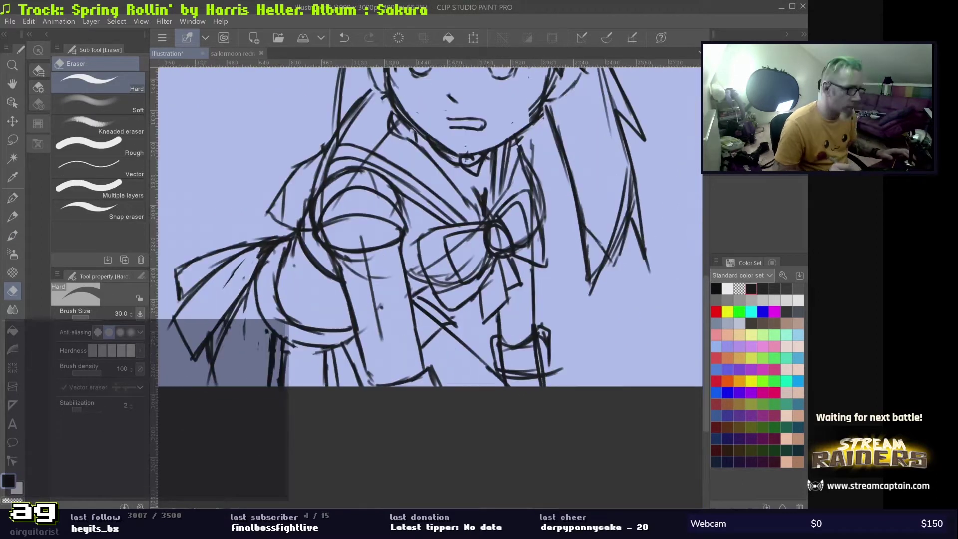
{"action": "scroll", "coordinate": [430, 279], "scroll_direction": "down", "scroll_amount": 5}
{"action": "key", "text": "h"}
{"action": "key", "text": "h"}
{"action": "key", "text": "ctrl+Tab"}
{"action": "key", "text": "ctrl+Tab"}
{"action": "key", "text": "ctrl+plus"}
{"action": "key", "text": "ctrl+plus"}
{"action": "key", "text": "ctrl+plus"}
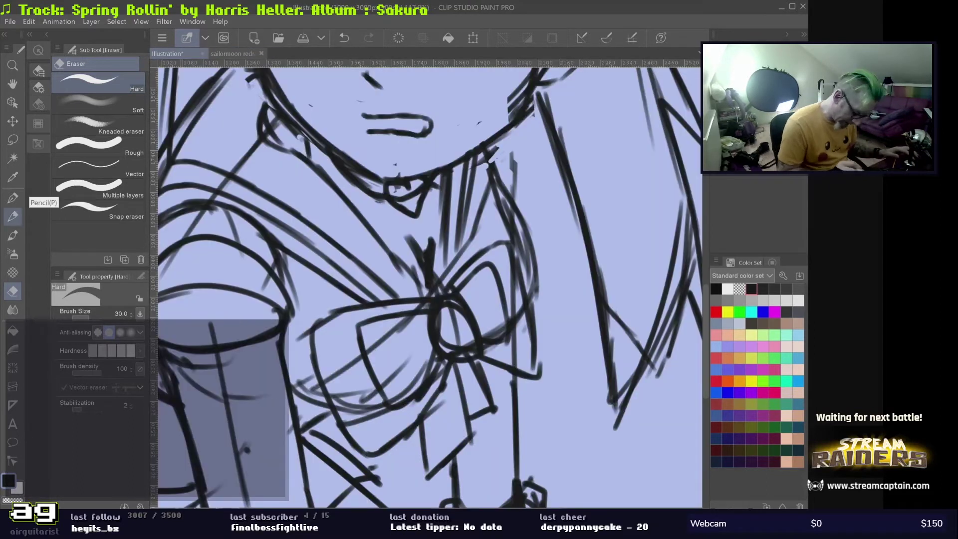
- Fade the rough sketch and ink the crown outline and pointed fringe around the forehead with a size 16 watercolor brush
{"action": "key", "text": "ctrl+0"}
{"action": "key", "text": "b"}
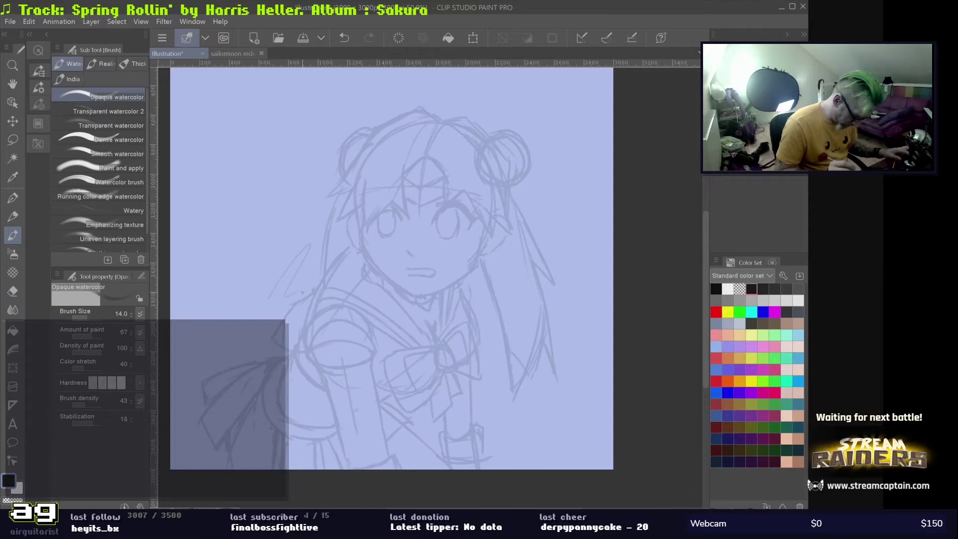
{"action": "key", "text": "ctrl+plus"}
{"action": "key", "text": "ctrl+z"}
{"action": "mouse_move", "coordinate": [350, 307]}
{"action": "left_mouse_down"}
{"action": "mouse_move", "coordinate": [402, 175]}
{"action": "mouse_move", "coordinate": [448, 264]}
{"action": "mouse_move", "coordinate": [550, 341]}
{"action": "mouse_move", "coordinate": [542, 213]}
{"action": "left_mouse_up"}
{"action": "left_click_drag", "start_coordinate": [542, 214], "coordinate": [572, 314]}
{"action": "mouse_move", "coordinate": [457, 147]}
{"action": "left_mouse_down"}
{"action": "mouse_move", "coordinate": [217, 344]}
{"action": "mouse_move", "coordinate": [269, 253]}
{"action": "left_mouse_up"}
{"action": "mouse_move", "coordinate": [269, 252]}
{"action": "left_mouse_down"}
{"action": "mouse_move", "coordinate": [311, 220]}
{"action": "mouse_move", "coordinate": [276, 324]}
{"action": "left_mouse_up"}
{"action": "left_click_drag", "start_coordinate": [332, 229], "coordinate": [325, 345]}
{"action": "left_click_drag", "start_coordinate": [396, 249], "coordinate": [432, 322]}
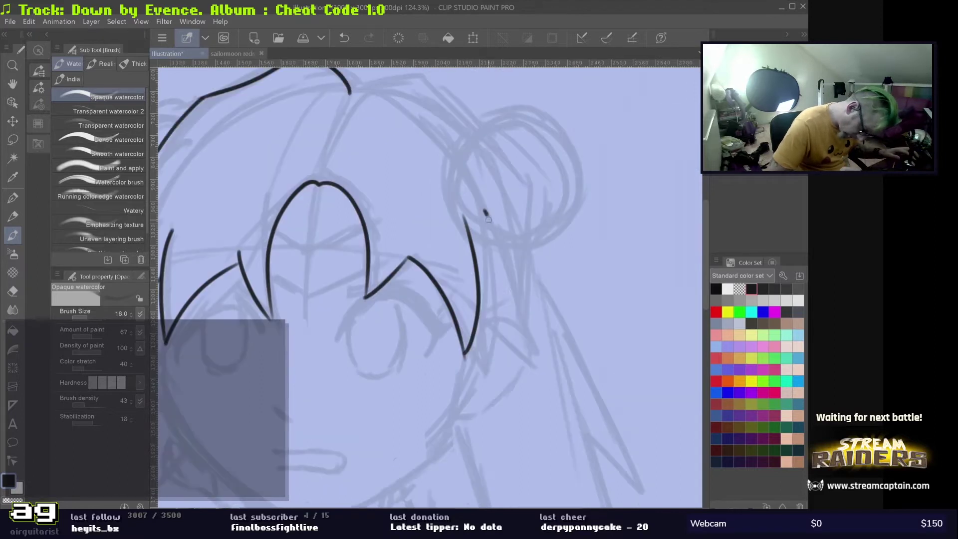
- Ink the remaining fringe strands and the layered, pointed locks along both temples
{"action": "left_click_drag", "start_coordinate": [643, 209], "coordinate": [689, 312]}
{"action": "key", "text": "ctrl+plus"}
{"action": "key", "text": "ctrl+plus"}
{"action": "key", "text": "ctrl+minus"}
{"action": "key", "text": "ctrl+minus"}
{"action": "key", "text": "ctrl+plus"}
{"action": "left_click_drag", "start_coordinate": [359, 339], "coordinate": [369, 281]}
{"action": "key", "text": "ctrl+minus"}
{"action": "key", "text": "ctrl+minus"}
{"action": "key", "text": "ctrl+plus"}
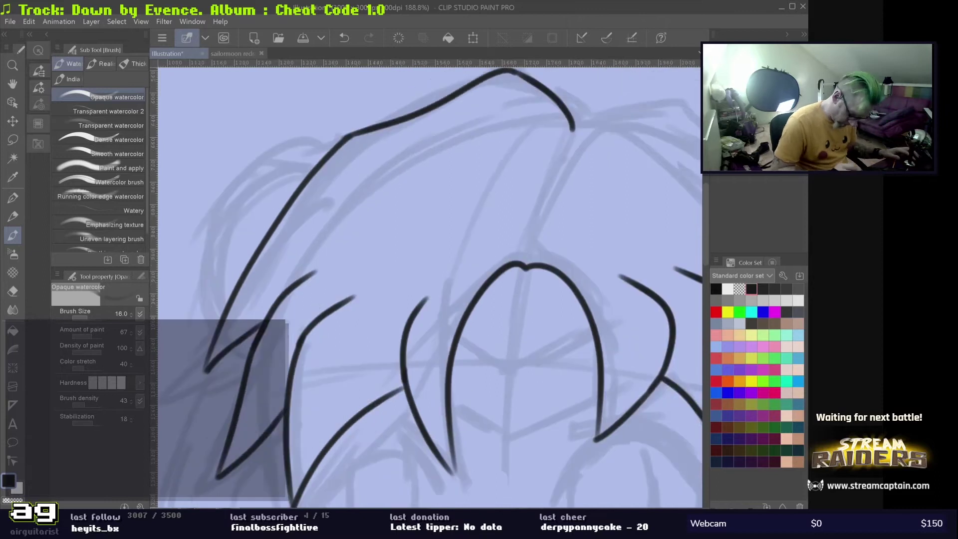
- Ink the jawline from the chin up to the hair at the temple
{"action": "key", "text": "ctrl+plus"}
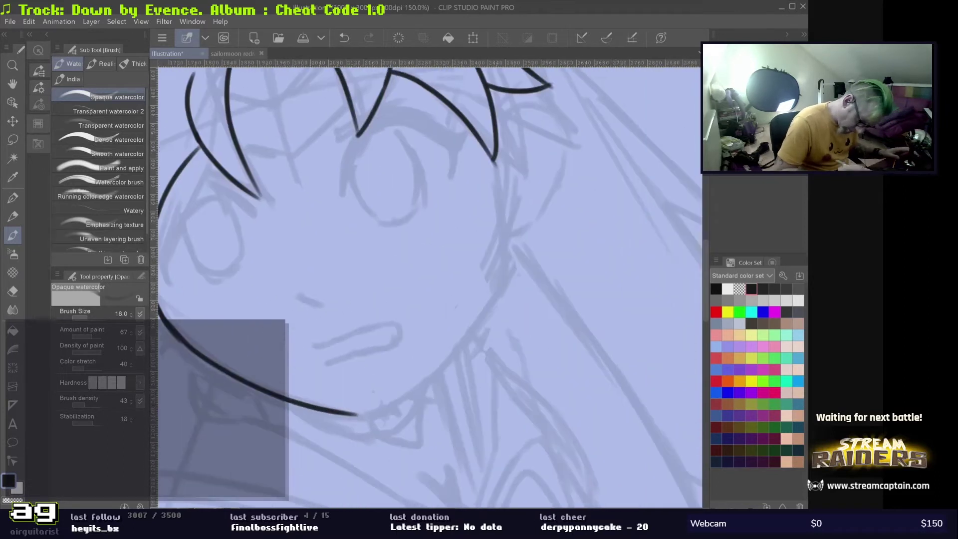
{"action": "left_click_drag", "start_coordinate": [357, 414], "coordinate": [496, 150]}
{"action": "key", "text": "ctrl+minus"}
{"action": "key", "text": "ctrl+plus"}
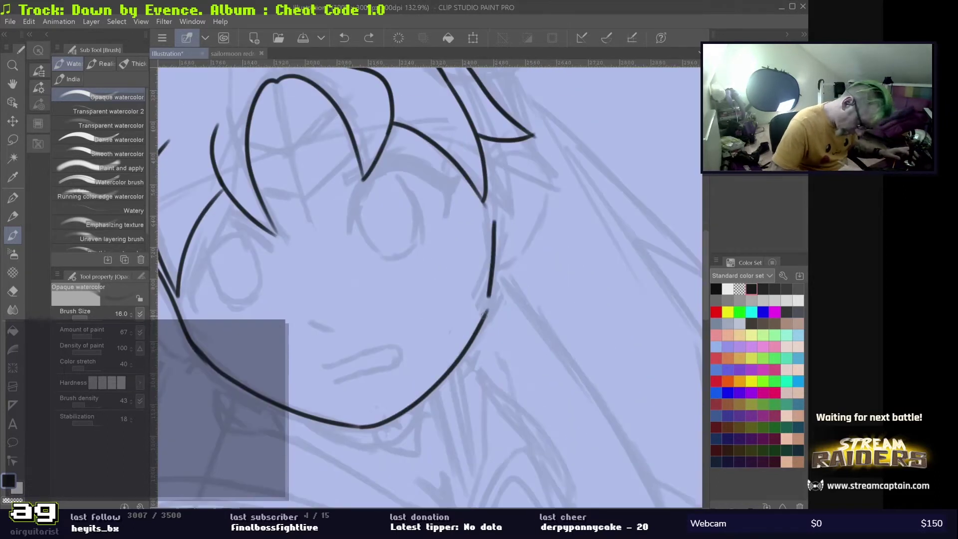
- Ink the forked side lock hanging along the cheek and the ear behind it with its inner folds
{"action": "key", "text": "ctrl+minus"}
{"action": "key", "text": "ctrl+plus"}
{"action": "key", "text": "ctrl+minus"}
{"action": "key", "text": "ctrl+plus"}
{"action": "left_click_drag", "start_coordinate": [414, 313], "coordinate": [481, 428]}
{"action": "key", "text": "ctrl+minus"}
{"action": "key", "text": "ctrl+plus"}
{"action": "left_click_drag", "start_coordinate": [379, 287], "coordinate": [405, 368]}
{"action": "left_click_drag", "start_coordinate": [389, 308], "coordinate": [377, 323]}
{"action": "key", "text": "ctrl+minus"}
{"action": "key", "text": "ctrl+plus"}
{"action": "left_click_drag", "start_coordinate": [471, 292], "coordinate": [433, 212]}
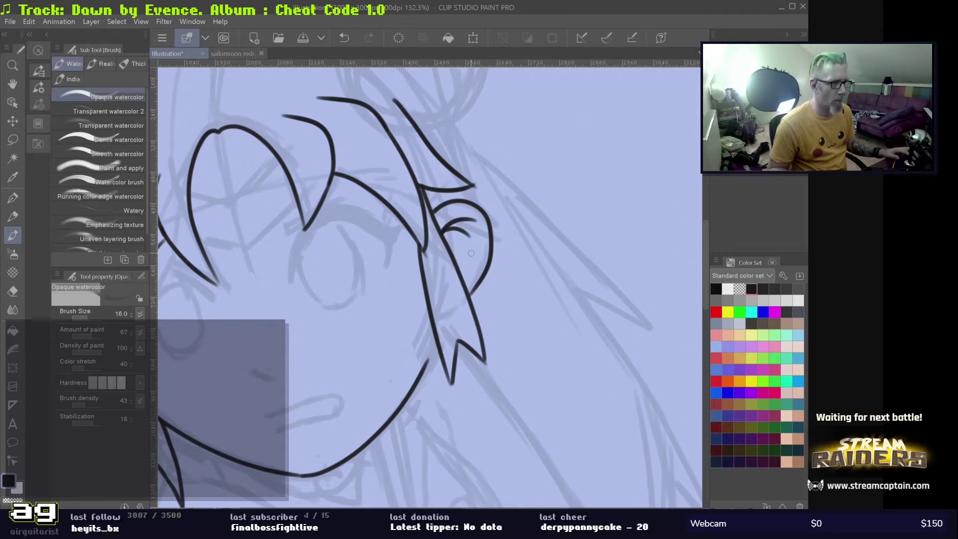
- Ink the tiara across the forehead with its round jewel, crescent notch and the band lines on both sides
{"action": "key", "text": "ctrl+minus"}
{"action": "key", "text": "ctrl+plus"}
{"action": "left_click_drag", "start_coordinate": [319, 162], "coordinate": [331, 160]}
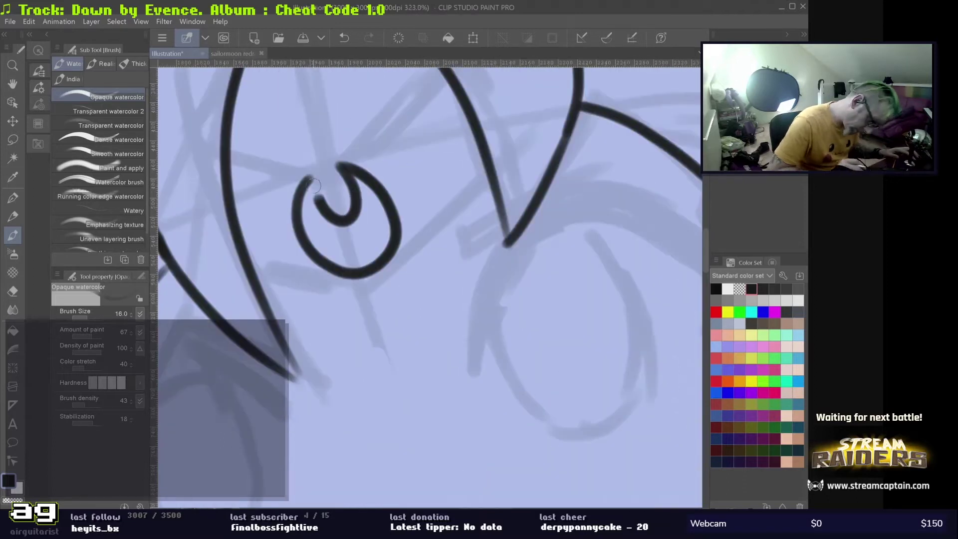
{"action": "key", "text": "ctrl+plus"}
{"action": "left_click_drag", "start_coordinate": [290, 296], "coordinate": [388, 214]}
{"action": "key", "text": "ctrl+minus"}
{"action": "left_click_drag", "start_coordinate": [292, 228], "coordinate": [355, 351]}
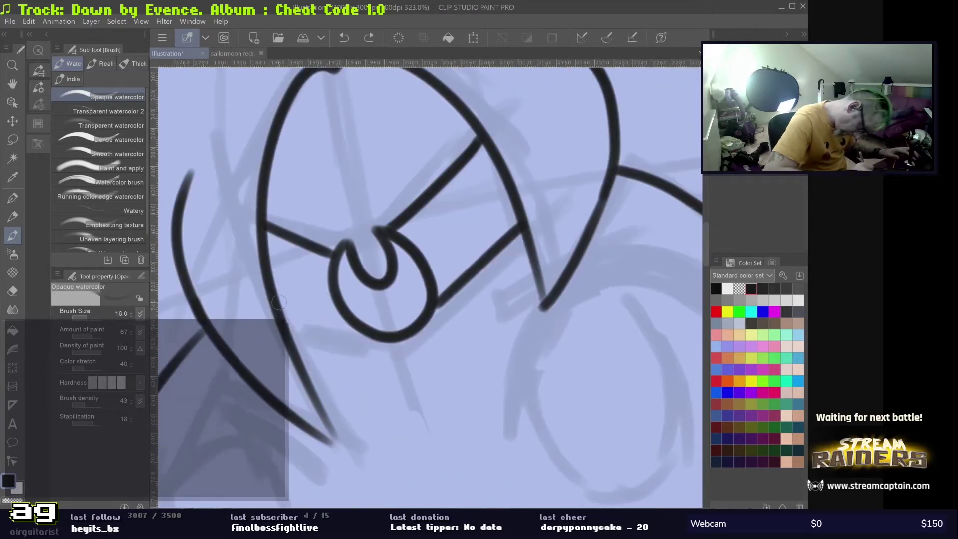
{"action": "key", "text": "ctrl+plus"}
{"action": "key", "text": "ctrl+minus"}
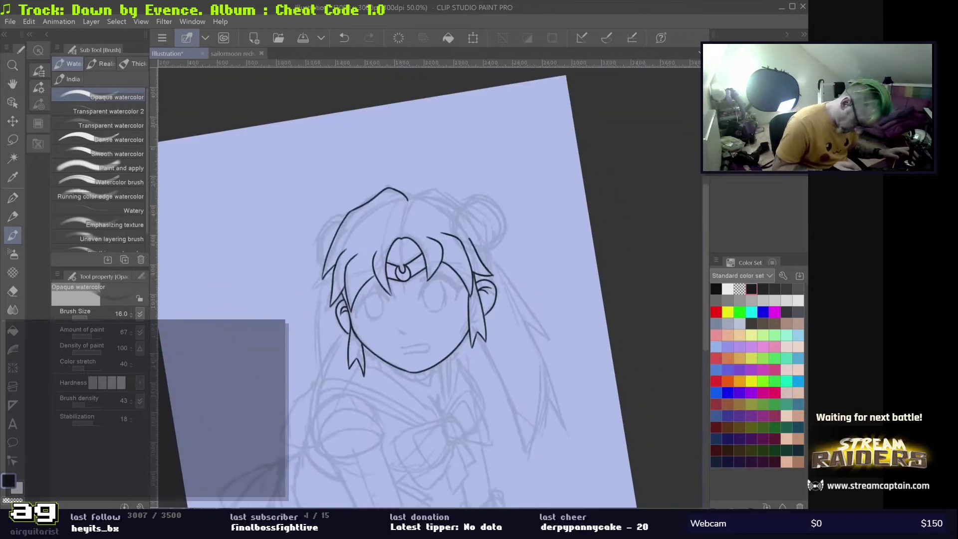
- Ink the larger eye with an oval iris and a thick winged upper lash, and fill the lash solid black
{"action": "mouse_move", "coordinate": [377, 344]}
{"action": "left_mouse_down"}
{"action": "mouse_move", "coordinate": [489, 325]}
{"action": "mouse_move", "coordinate": [480, 357]}
{"action": "left_mouse_up"}
{"action": "left_click_drag", "start_coordinate": [399, 302], "coordinate": [488, 348]}
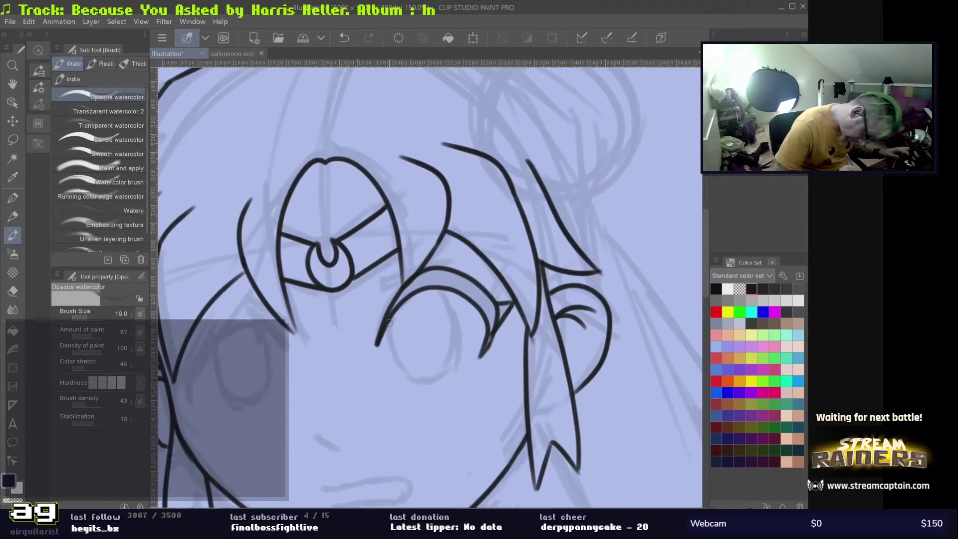
{"action": "key", "text": "ctrl+minus"}
{"action": "key", "text": "ctrl+plus"}
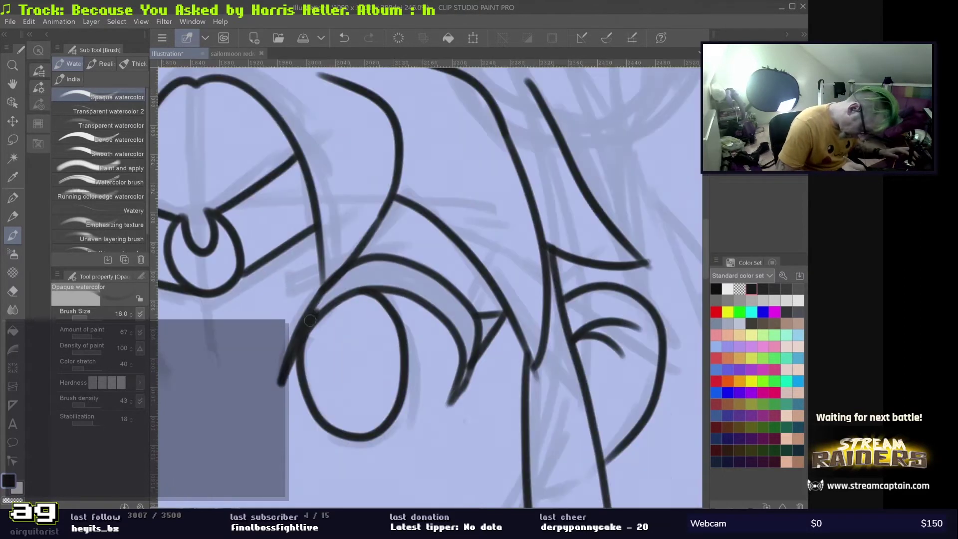
{"action": "left_click_drag", "start_coordinate": [406, 286], "coordinate": [464, 342]}
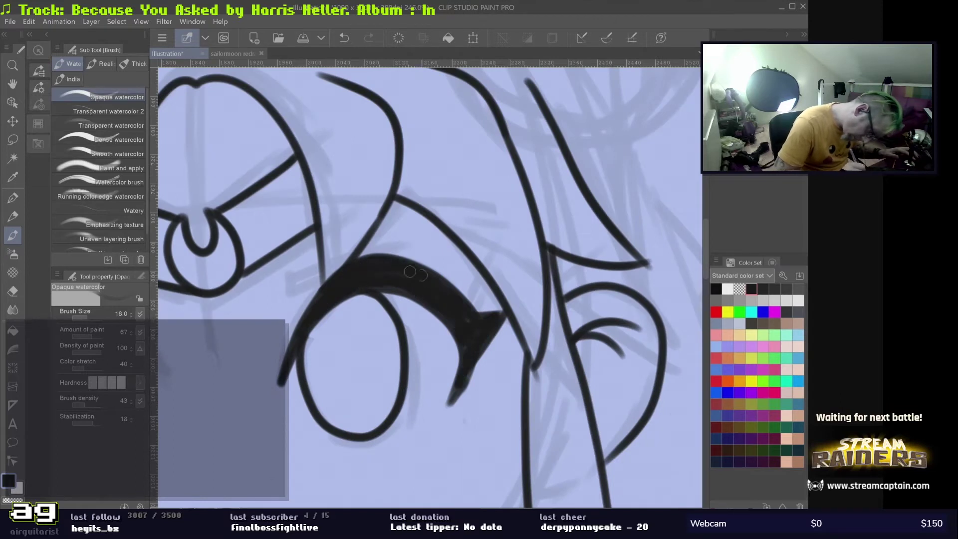
- Duplicate the inked eye, flip the copy horizontally, and scale, rotate and place it over the other sketched eye
{"action": "key", "text": "ctrl+minus"}
{"action": "key", "text": "m"}
{"action": "left_click_drag", "start_coordinate": [386, 290], "coordinate": [389, 292]}
{"action": "key", "text": "ctrl+c"}
{"action": "key", "text": "ctrl+v"}
{"action": "key", "text": "ctrl+t"}
{"action": "left_click", "coordinate": [87, 314]}
{"action": "mouse_move", "coordinate": [439, 340]}
{"action": "left_mouse_down"}
{"action": "mouse_move", "coordinate": [279, 344]}
{"action": "mouse_move", "coordinate": [292, 345]}
{"action": "left_mouse_up"}
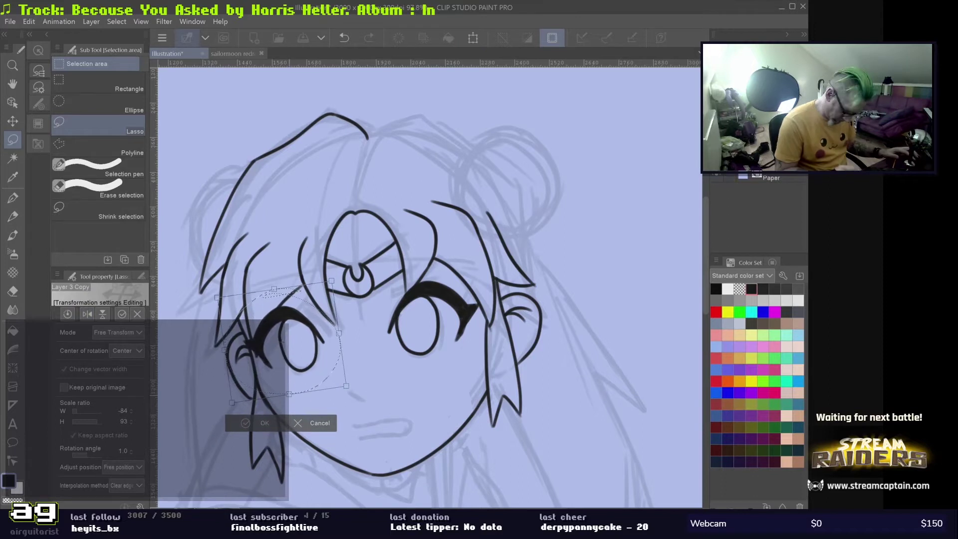
{"action": "key", "text": "ctrl+minus"}
{"action": "left_click_drag", "start_coordinate": [426, 339], "coordinate": [407, 361]}
{"action": "scroll", "coordinate": [407, 362], "scroll_direction": "up", "scroll_amount": 1}
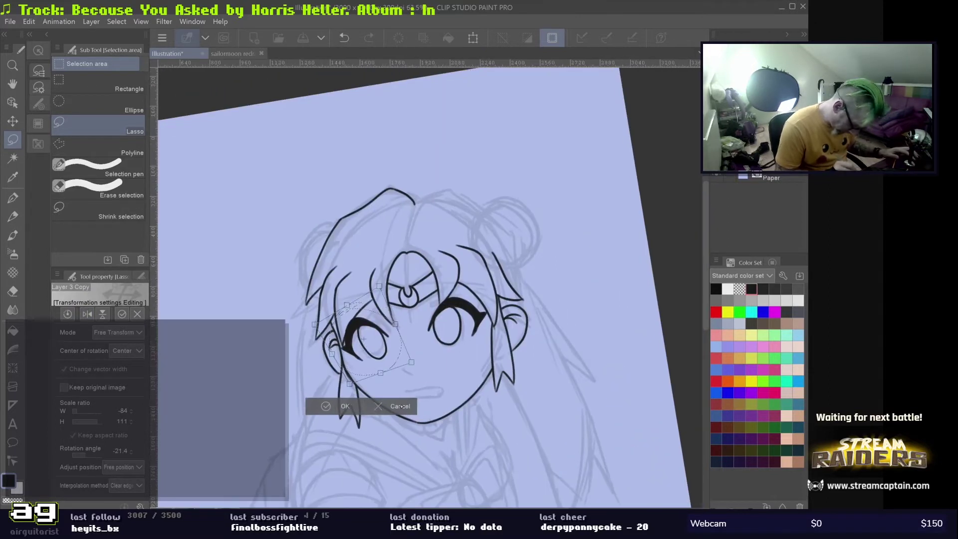
{"action": "left_click_drag", "start_coordinate": [401, 407], "coordinate": [362, 363]}
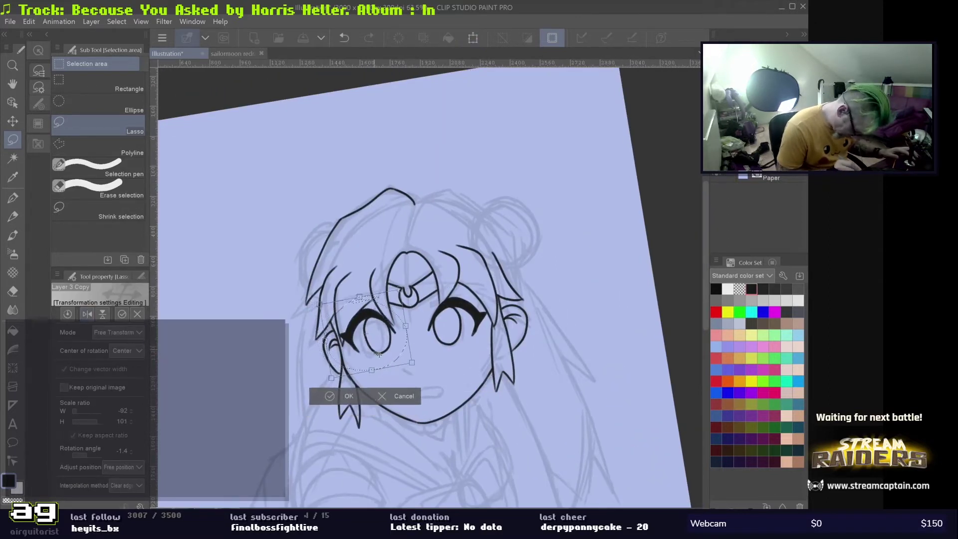
{"action": "key", "text": "Return"}
- Ink the eyebrows between fringe and eyes, the short nose stroke and the open, angular mouth
{"action": "scroll", "coordinate": [430, 284], "scroll_direction": "up", "scroll_amount": 2}
{"action": "scroll", "coordinate": [430, 284], "scroll_direction": "down", "scroll_amount": 3}
{"action": "scroll", "coordinate": [429, 284], "scroll_direction": "up", "scroll_amount": 4}
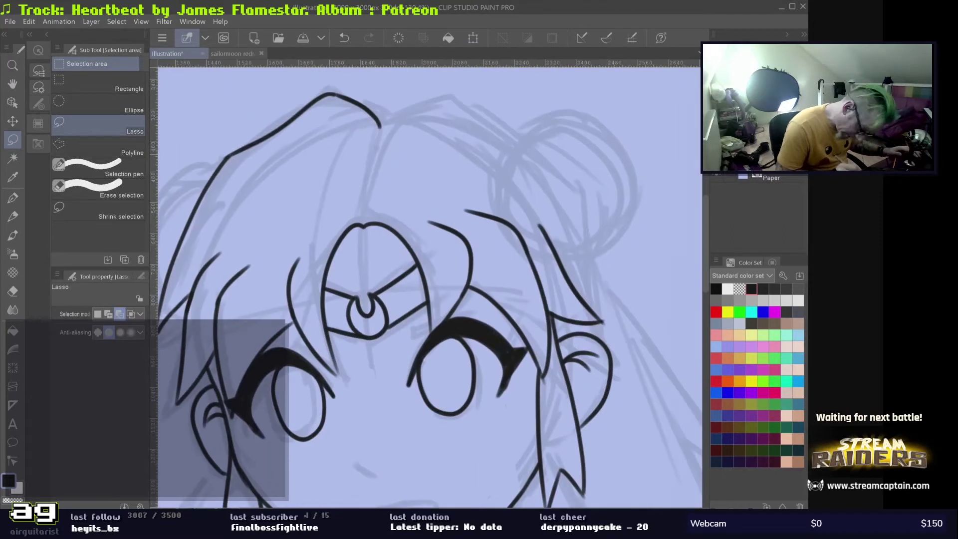
{"action": "key", "text": "b"}
{"action": "scroll", "coordinate": [431, 306], "scroll_direction": "down", "scroll_amount": 3}
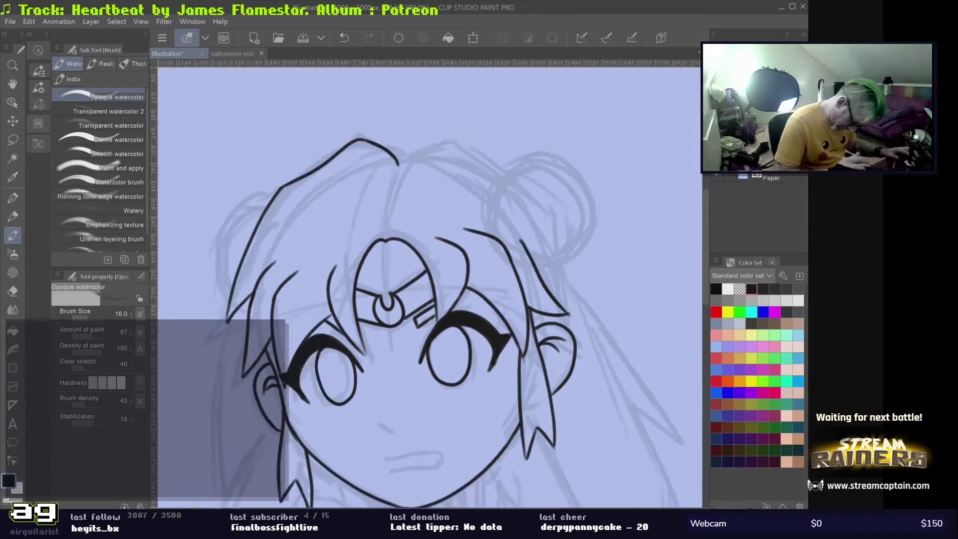
{"action": "scroll", "coordinate": [431, 307], "scroll_direction": "up", "scroll_amount": 5}
{"action": "scroll", "coordinate": [415, 346], "scroll_direction": "down", "scroll_amount": 4}
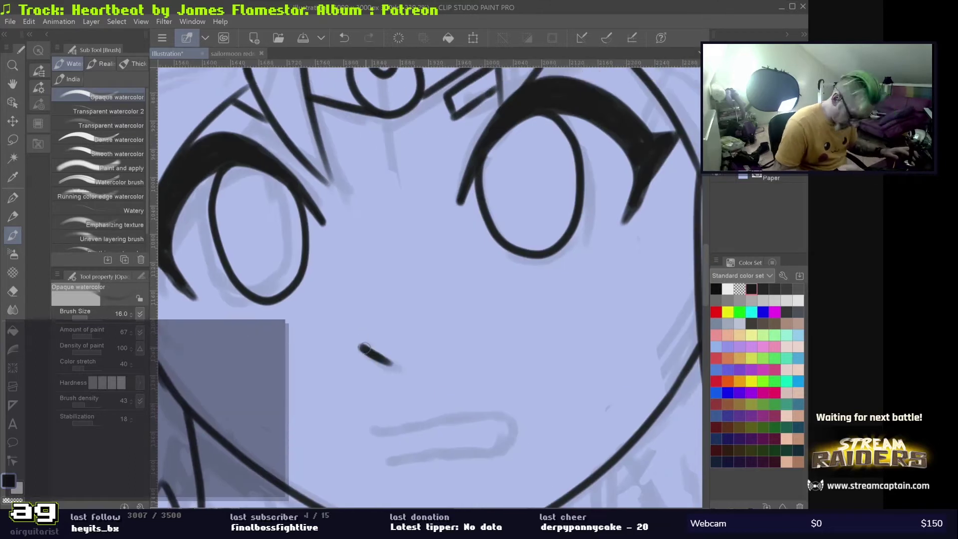
{"action": "left_click_drag", "start_coordinate": [384, 333], "coordinate": [424, 335]}
{"action": "scroll", "coordinate": [430, 285], "scroll_direction": "up", "scroll_amount": 5}
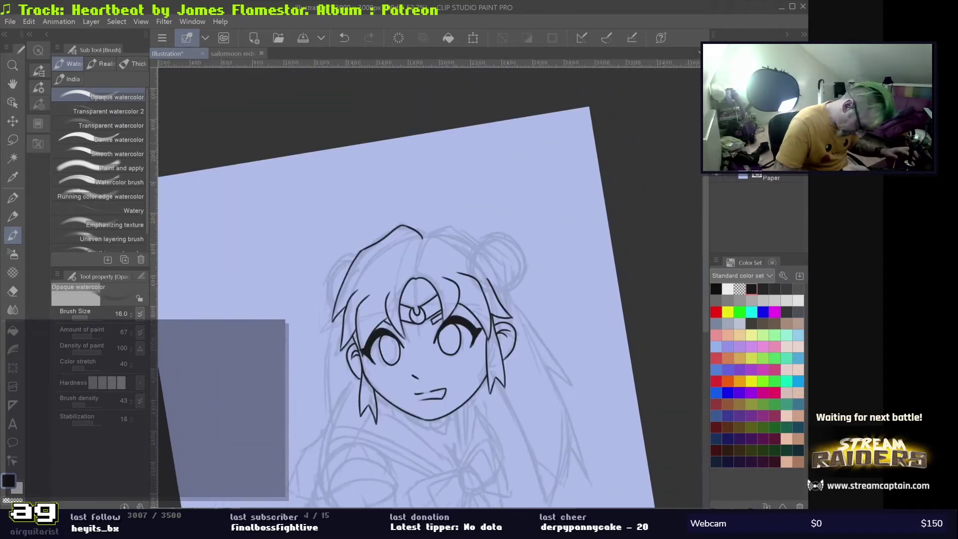
- Ink the outlines of the hair buns on both sides of the head
{"action": "left_click_drag", "start_coordinate": [244, 198], "coordinate": [328, 225]}
{"action": "left_click_drag", "start_coordinate": [324, 222], "coordinate": [272, 320]}
{"action": "key", "text": "ctrl+z"}
{"action": "left_click_drag", "start_coordinate": [324, 223], "coordinate": [262, 330]}
{"action": "key", "text": "ctrl+z"}
{"action": "left_click_drag", "start_coordinate": [324, 223], "coordinate": [270, 332]}
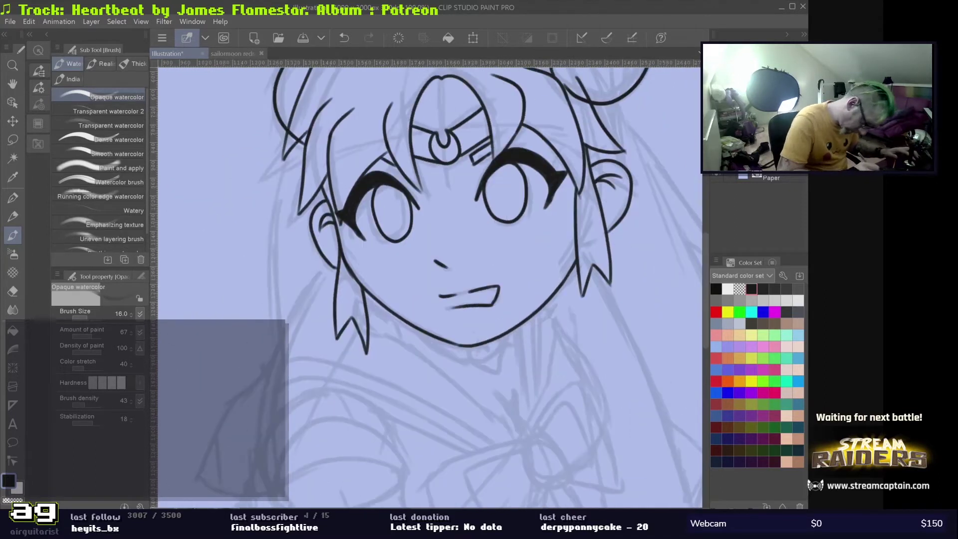
- Ink the long twin tails hanging from the buns, giving the one beside the larger eye a jagged strand and pointed tip
{"action": "left_click_drag", "start_coordinate": [349, 70], "coordinate": [395, 169]}
{"action": "key", "text": "ctrl+z"}
{"action": "left_click_drag", "start_coordinate": [374, 137], "coordinate": [447, 217]}
{"action": "mouse_move", "coordinate": [397, 187]}
{"action": "left_mouse_down"}
{"action": "mouse_move", "coordinate": [402, 424]}
{"action": "mouse_move", "coordinate": [381, 422]}
{"action": "left_mouse_up"}
{"action": "key", "text": "ctrl+z"}
{"action": "left_click_drag", "start_coordinate": [302, 246], "coordinate": [363, 225]}
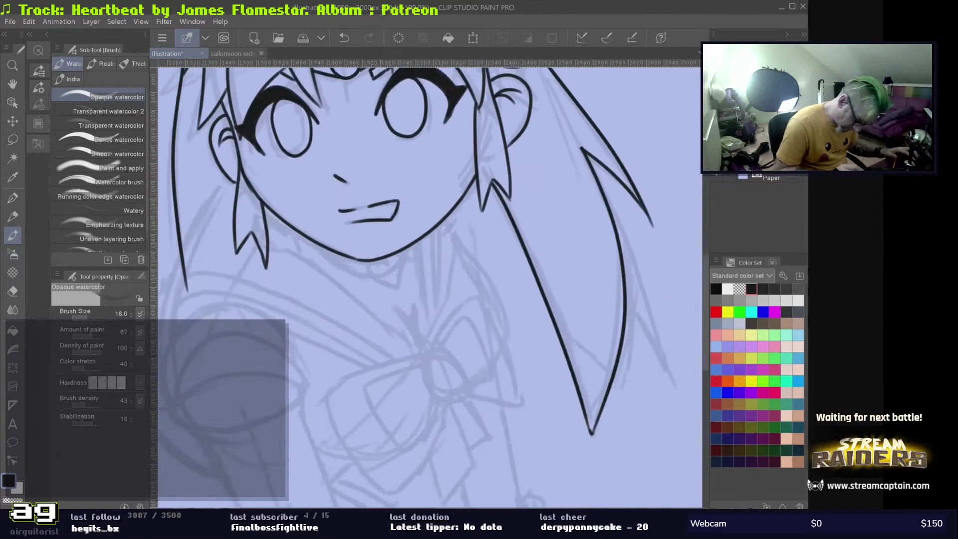
- Ink the choker band under the chin and its heart-shaped pendant
{"action": "left_click_drag", "start_coordinate": [425, 277], "coordinate": [453, 294]}
{"action": "left_click_drag", "start_coordinate": [383, 167], "coordinate": [425, 279]}
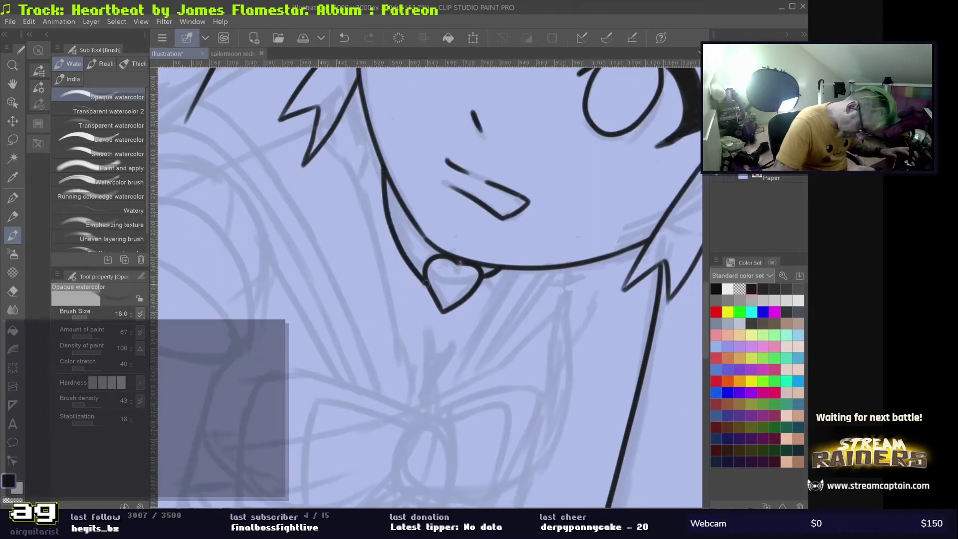
{"action": "scroll", "coordinate": [425, 267], "scroll_direction": "down", "scroll_amount": 3}
{"action": "scroll", "coordinate": [397, 246], "scroll_direction": "up", "scroll_amount": 3}
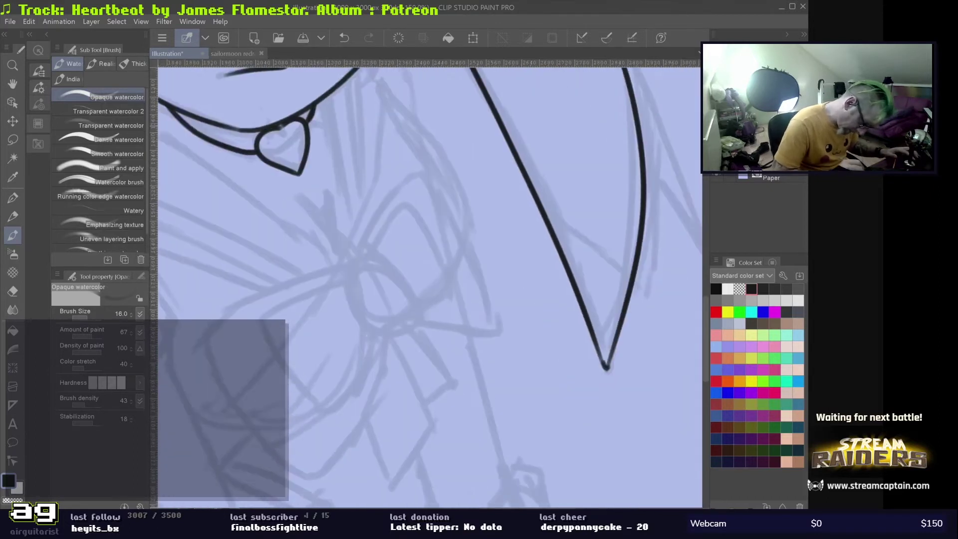
- Ink the rounded chest contours below the choker, following the sketch
{"action": "key", "text": "ctrl+z"}
{"action": "key", "text": "ctrl+y"}
{"action": "scroll", "coordinate": [397, 246], "scroll_direction": "down", "scroll_amount": 3}
{"action": "scroll", "coordinate": [310, 130], "scroll_direction": "up", "scroll_amount": 3}
{"action": "left_click_drag", "start_coordinate": [309, 129], "coordinate": [312, 434]}
{"action": "scroll", "coordinate": [312, 434], "scroll_direction": "down", "scroll_amount": 3}
{"action": "scroll", "coordinate": [312, 434], "scroll_direction": "up", "scroll_amount": 3}
- Try an elliptical sleeve opening at the shoulder, and replace it with a full round outline for the puffed sleeve
{"action": "left_click_drag", "start_coordinate": [252, 359], "coordinate": [514, 289]}
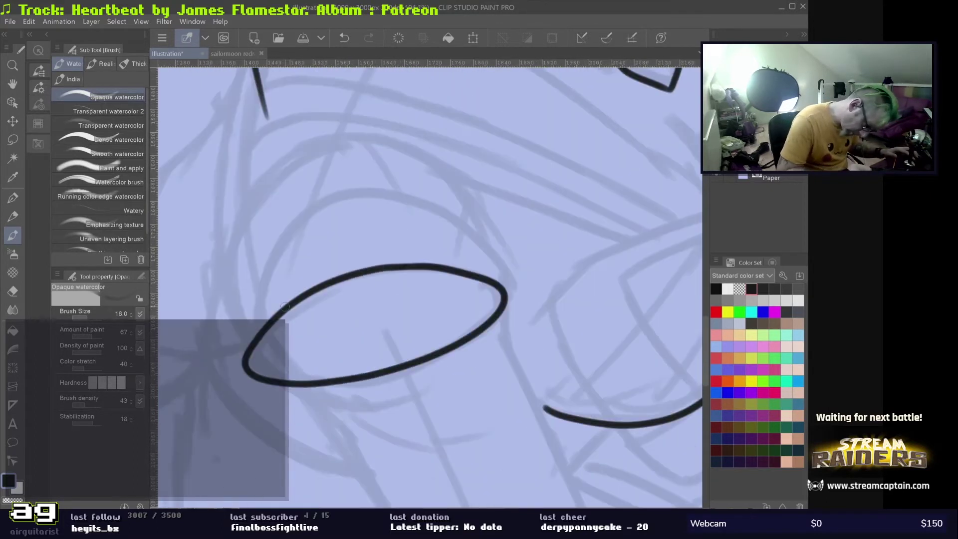
{"action": "scroll", "coordinate": [399, 300], "scroll_direction": "up", "scroll_amount": 2}
{"action": "left_click_drag", "start_coordinate": [249, 394], "coordinate": [505, 342]}
{"action": "key", "text": "ctrl+z"}
{"action": "scroll", "coordinate": [445, 227], "scroll_direction": "down", "scroll_amount": 3}
{"action": "left_click_drag", "start_coordinate": [419, 380], "coordinate": [394, 312]}
{"action": "scroll", "coordinate": [394, 311], "scroll_direction": "up", "scroll_amount": 3}
{"action": "mouse_move", "coordinate": [309, 399]}
{"action": "left_mouse_down"}
{"action": "mouse_move", "coordinate": [404, 273]}
{"action": "mouse_move", "coordinate": [500, 352]}
{"action": "left_mouse_up"}
{"action": "scroll", "coordinate": [357, 324], "scroll_direction": "down", "scroll_amount": 3}
{"action": "key", "text": "ctrl+z"}
{"action": "scroll", "coordinate": [357, 324], "scroll_direction": "up", "scroll_amount": 3}
{"action": "mouse_move", "coordinate": [388, 256]}
{"action": "left_mouse_down"}
{"action": "mouse_move", "coordinate": [307, 345]}
{"action": "mouse_move", "coordinate": [501, 325]}
{"action": "mouse_move", "coordinate": [389, 256]}
{"action": "left_mouse_up"}
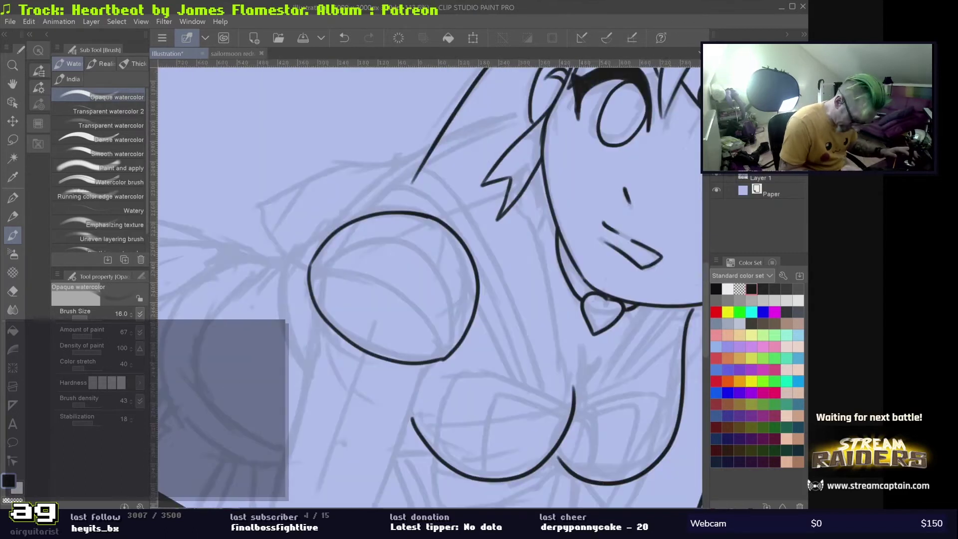
- Draw curved construction lines across the round sleeve to indicate its volume
{"action": "left_click_drag", "start_coordinate": [446, 249], "coordinate": [462, 358]}
{"action": "left_click_drag", "start_coordinate": [351, 257], "coordinate": [335, 356]}
{"action": "scroll", "coordinate": [354, 414], "scroll_direction": "up", "scroll_amount": 3}
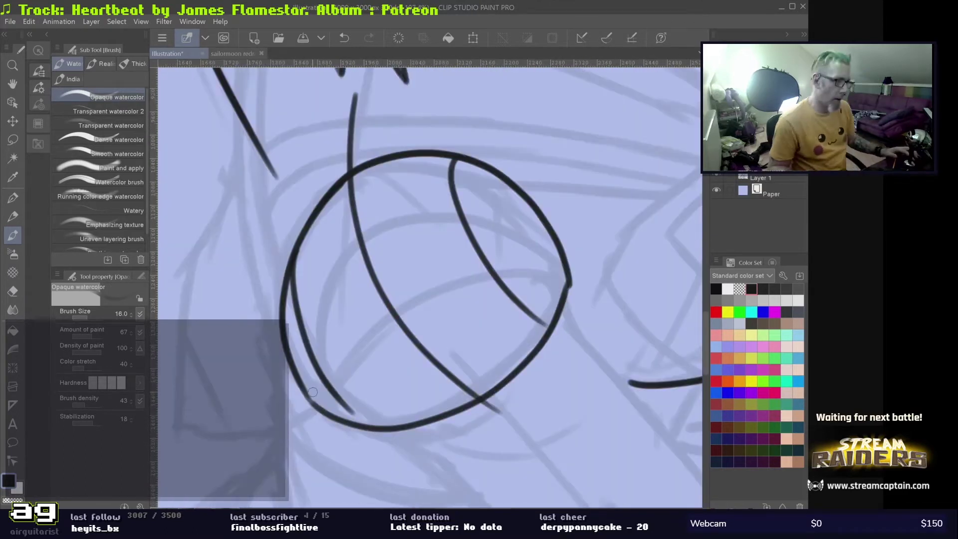
{"action": "mouse_move", "coordinate": [313, 392]}
{"action": "left_mouse_down"}
{"action": "mouse_move", "coordinate": [350, 300]}
{"action": "mouse_move", "coordinate": [325, 350]}
{"action": "left_mouse_up"}
{"action": "scroll", "coordinate": [325, 349], "scroll_direction": "down", "scroll_amount": 3}
{"action": "scroll", "coordinate": [307, 363], "scroll_direction": "up", "scroll_amount": 3}
{"action": "mouse_move", "coordinate": [564, 287]}
{"action": "left_mouse_down"}
{"action": "mouse_move", "coordinate": [317, 416]}
{"action": "mouse_move", "coordinate": [301, 404]}
{"action": "left_mouse_up"}
{"action": "key", "text": "ctrl+z"}
{"action": "mouse_move", "coordinate": [560, 286]}
{"action": "left_mouse_down"}
{"action": "mouse_move", "coordinate": [351, 349]}
{"action": "mouse_move", "coordinate": [322, 415]}
{"action": "left_mouse_up"}
{"action": "key", "text": "ctrl+z"}
{"action": "mouse_move", "coordinate": [561, 285]}
{"action": "left_mouse_down"}
{"action": "mouse_move", "coordinate": [309, 406]}
{"action": "mouse_move", "coordinate": [319, 415]}
{"action": "left_mouse_up"}
{"action": "key", "text": "ctrl+z"}
{"action": "scroll", "coordinate": [364, 350], "scroll_direction": "down", "scroll_amount": 2}
{"action": "key", "text": "ctrl+z"}
- Ink the elliptical arm opening on the puffed sleeve and the curved band seam above it
{"action": "left_click_drag", "start_coordinate": [260, 344], "coordinate": [468, 343]}
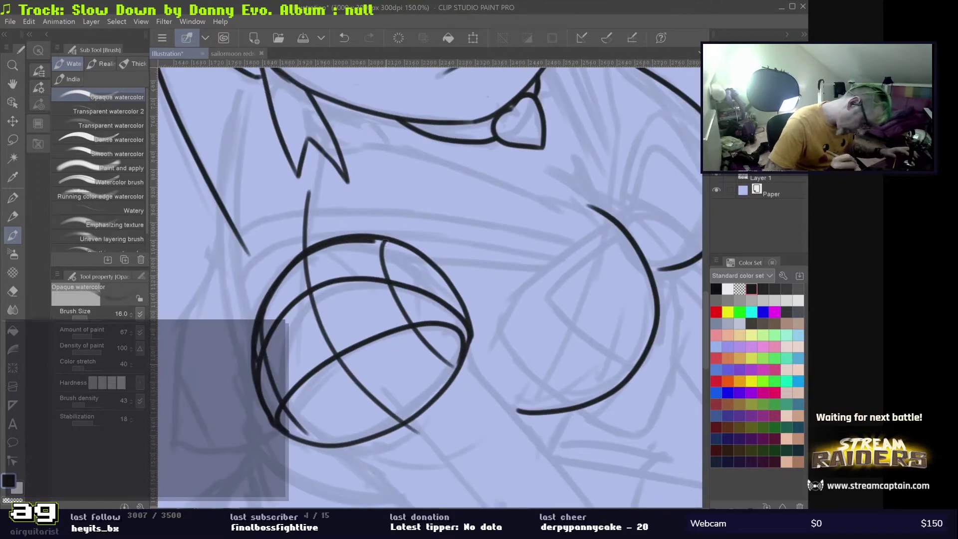
{"action": "key", "text": "ctrl+z"}
{"action": "mouse_move", "coordinate": [418, 397]}
{"action": "left_mouse_down"}
{"action": "mouse_move", "coordinate": [448, 345]}
{"action": "mouse_move", "coordinate": [479, 372]}
{"action": "left_mouse_up"}
- Erase the construction curves and surplus line overlaps from the puffed sleeve
{"action": "scroll", "coordinate": [459, 349], "scroll_direction": "up", "scroll_amount": 3}
{"action": "key", "text": "e"}
{"action": "scroll", "coordinate": [474, 360], "scroll_direction": "down", "scroll_amount": 4}
{"action": "scroll", "coordinate": [439, 330], "scroll_direction": "up", "scroll_amount": 4}
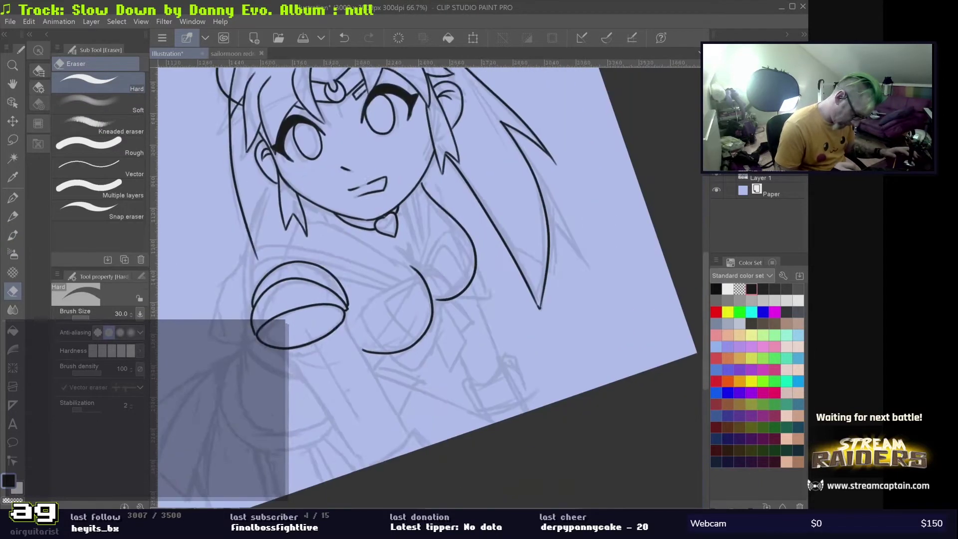
- Ink the long straight contours of the arms down to the lower edge of the canvas
{"action": "key", "text": "b"}
{"action": "left_click_drag", "start_coordinate": [524, 444], "coordinate": [442, 209]}
{"action": "left_click_drag", "start_coordinate": [379, 241], "coordinate": [414, 329]}
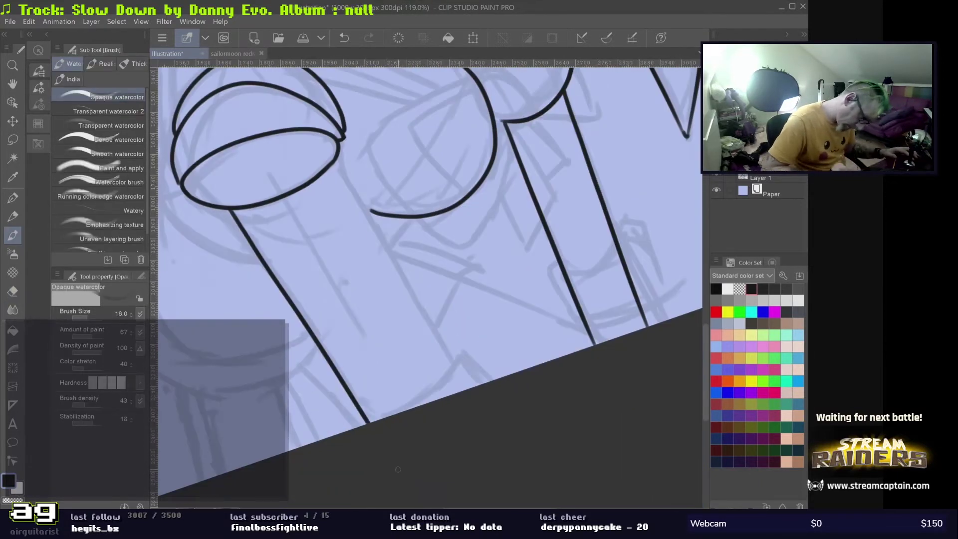
- Ink the shoulder line and the sailor collar edges running from the shoulder over the sleeve to the centre of the chest
{"action": "scroll", "coordinate": [428, 359], "scroll_direction": "up", "scroll_amount": 2}
{"action": "left_click_drag", "start_coordinate": [330, 161], "coordinate": [285, 394]}
{"action": "scroll", "coordinate": [352, 329], "scroll_direction": "up", "scroll_amount": 2}
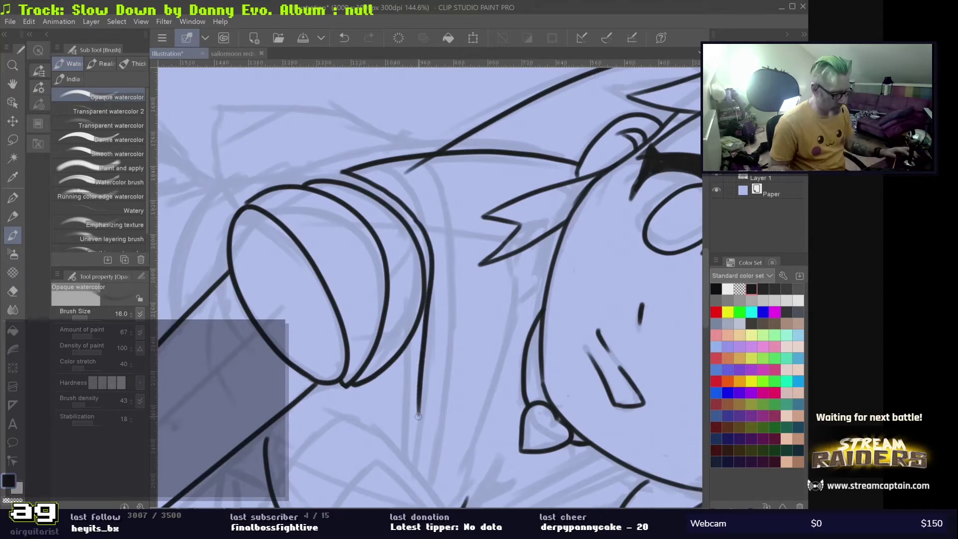
{"action": "scroll", "coordinate": [351, 329], "scroll_direction": "down", "scroll_amount": 5}
{"action": "key", "text": "ctrl+z"}
{"action": "scroll", "coordinate": [272, 394], "scroll_direction": "up", "scroll_amount": 4}
{"action": "mouse_move", "coordinate": [272, 379]}
{"action": "left_mouse_down"}
{"action": "mouse_move", "coordinate": [564, 344]}
{"action": "mouse_move", "coordinate": [352, 223]}
{"action": "left_mouse_up"}
{"action": "mouse_move", "coordinate": [352, 144]}
{"action": "left_mouse_down"}
{"action": "mouse_move", "coordinate": [384, 459]}
{"action": "mouse_move", "coordinate": [417, 467]}
{"action": "left_mouse_up"}
- Ink the neck and opposite collar lines meeting at the chest, and erase the sleeve arc that overlaps the collar
{"action": "scroll", "coordinate": [417, 467], "scroll_direction": "down", "scroll_amount": 3}
{"action": "scroll", "coordinate": [417, 467], "scroll_direction": "up", "scroll_amount": 4}
{"action": "scroll", "coordinate": [443, 359], "scroll_direction": "down", "scroll_amount": 3}
{"action": "scroll", "coordinate": [443, 358], "scroll_direction": "up", "scroll_amount": 3}
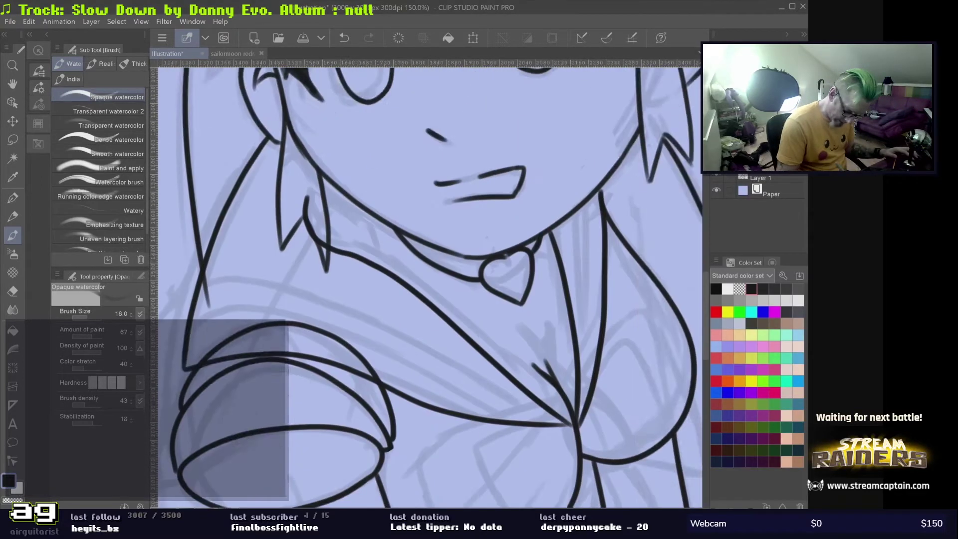
{"action": "key", "text": "e"}
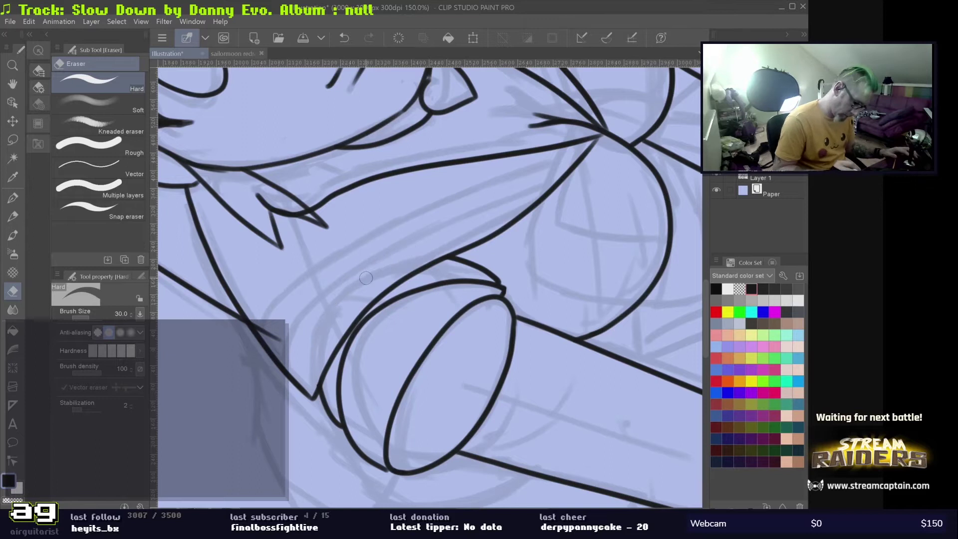
- Extend the sailor collar's outer corner down past the puffed sleeve and erase the leftover piece of the old shoulder edge
{"action": "scroll", "coordinate": [359, 281], "scroll_direction": "down", "scroll_amount": 3}
{"action": "scroll", "coordinate": [359, 281], "scroll_direction": "up", "scroll_amount": 3}
{"action": "scroll", "coordinate": [359, 281], "scroll_direction": "down", "scroll_amount": 1}
{"action": "scroll", "coordinate": [359, 281], "scroll_direction": "up", "scroll_amount": 1}
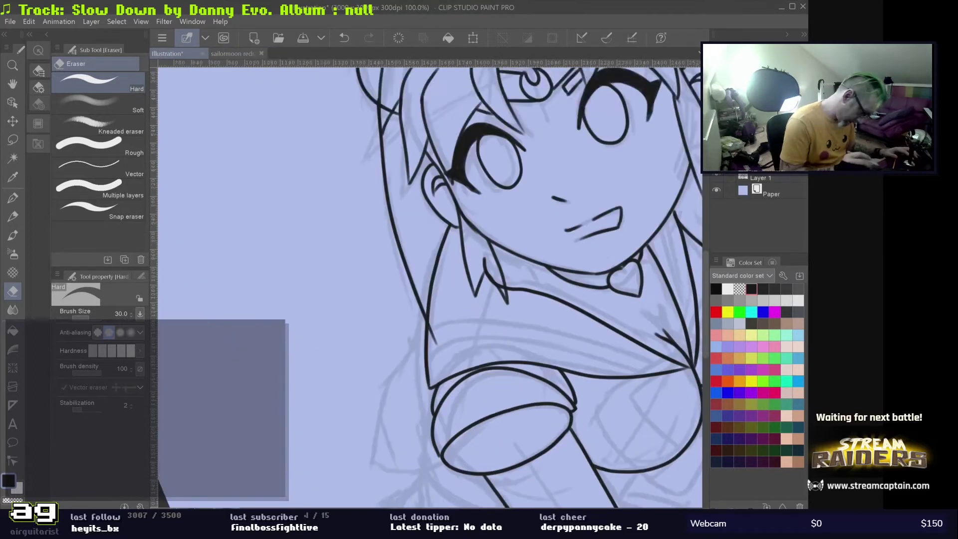
{"action": "key", "text": "b"}
{"action": "scroll", "coordinate": [429, 284], "scroll_direction": "down", "scroll_amount": 2}
{"action": "scroll", "coordinate": [379, 92], "scroll_direction": "down", "scroll_amount": 3}
{"action": "scroll", "coordinate": [379, 92], "scroll_direction": "up", "scroll_amount": 5}
{"action": "key", "text": "e"}
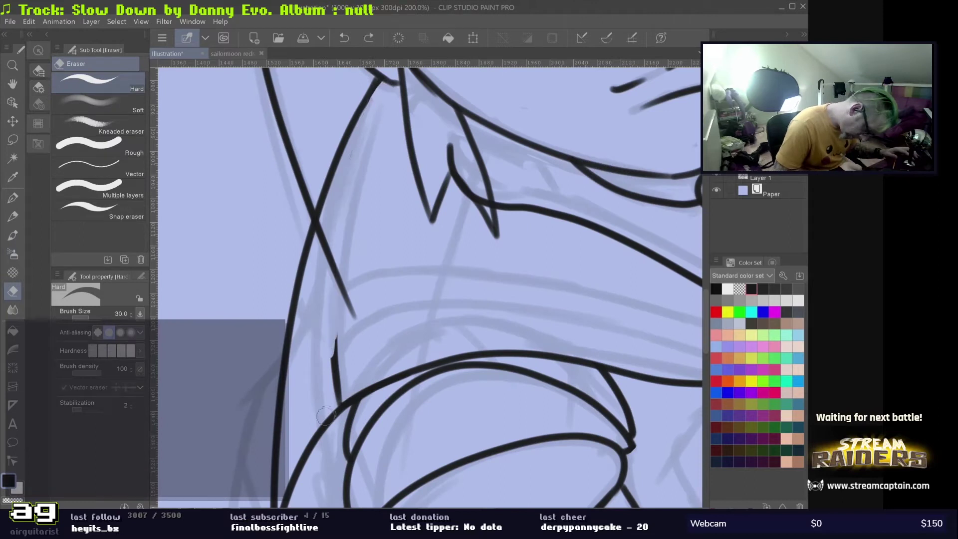
{"action": "key", "text": "ctrl+z"}
{"action": "scroll", "coordinate": [328, 411], "scroll_direction": "up", "scroll_amount": 3}
{"action": "scroll", "coordinate": [328, 411], "scroll_direction": "down", "scroll_amount": 4}
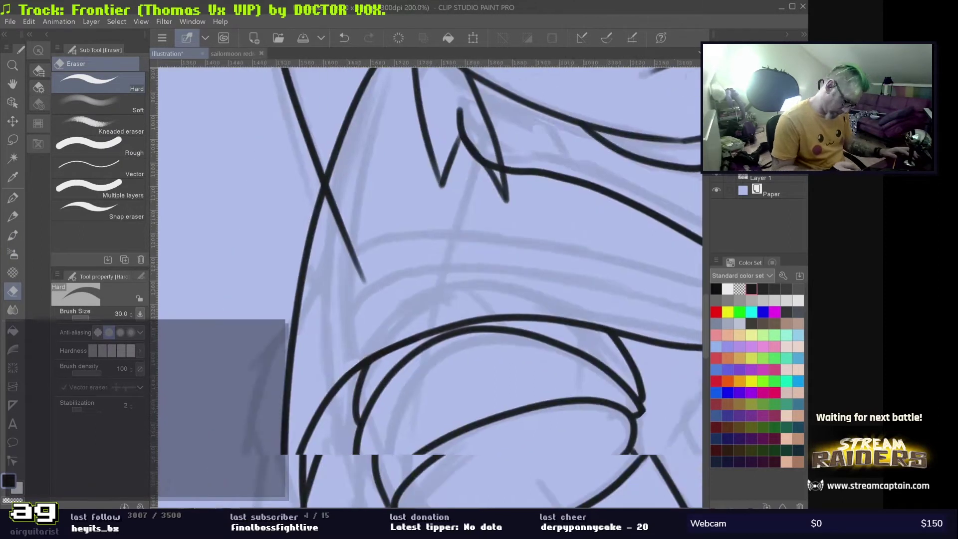
- Ink the side of the torso below the puffed sleeve, curving beneath the arm along the rough sketch
{"action": "key", "text": "b"}
{"action": "scroll", "coordinate": [520, 293], "scroll_direction": "down", "scroll_amount": 3}
{"action": "left_click_drag", "start_coordinate": [312, 183], "coordinate": [303, 213]}
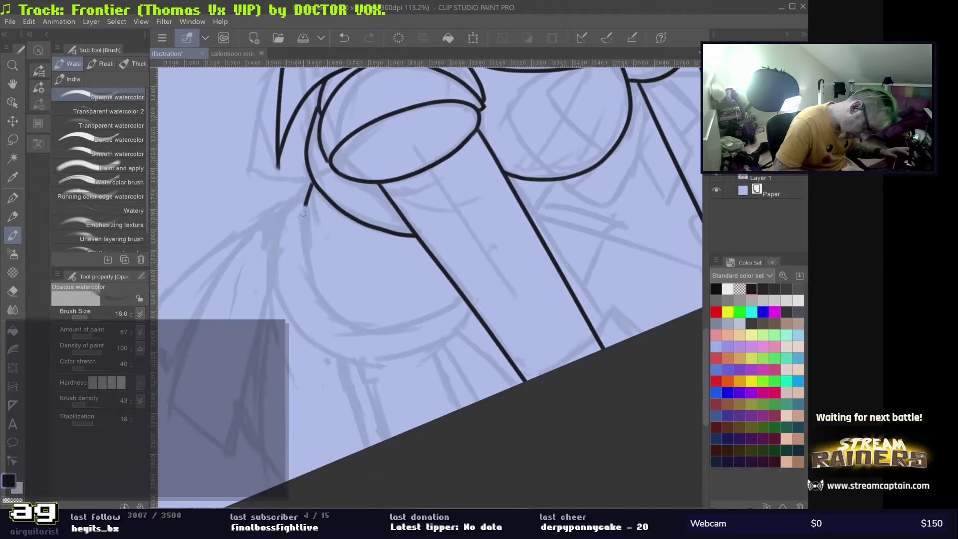
{"action": "scroll", "coordinate": [429, 284], "scroll_direction": "down", "scroll_amount": 2}
{"action": "scroll", "coordinate": [429, 285], "scroll_direction": "up", "scroll_amount": 3}
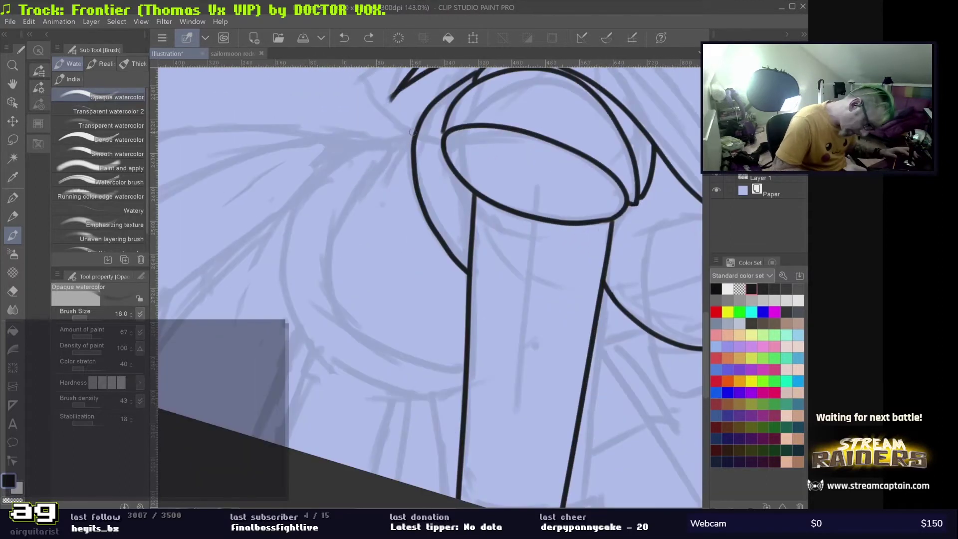
{"action": "scroll", "coordinate": [429, 284], "scroll_direction": "down", "scroll_amount": 3}
{"action": "scroll", "coordinate": [429, 285], "scroll_direction": "up", "scroll_amount": 3}
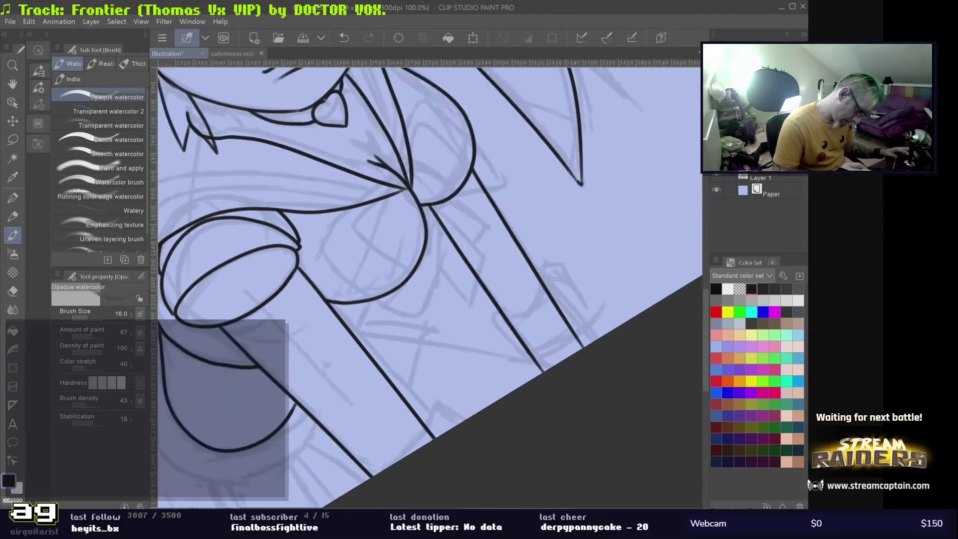
{"action": "scroll", "coordinate": [429, 285], "scroll_direction": "down", "scroll_amount": 3}
{"action": "scroll", "coordinate": [429, 284], "scroll_direction": "up", "scroll_amount": 2}
- Sketch a small waist diagram with a V-shaped waistband and skirt pleats on the empty canvas beside the figure
{"action": "left_click_drag", "start_coordinate": [401, 127], "coordinate": [397, 146]}
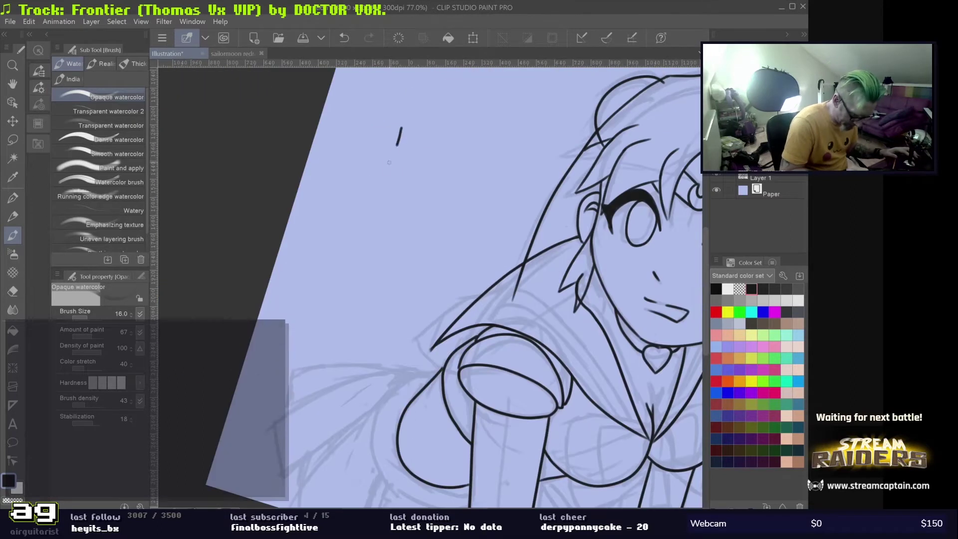
{"action": "left_click_drag", "start_coordinate": [350, 207], "coordinate": [399, 230]}
{"action": "left_click_drag", "start_coordinate": [389, 309], "coordinate": [546, 322]}
- Erase the lower part of the torso curve beneath the arm, keeping only the short waist line below the sleeve
{"action": "key", "text": "e"}
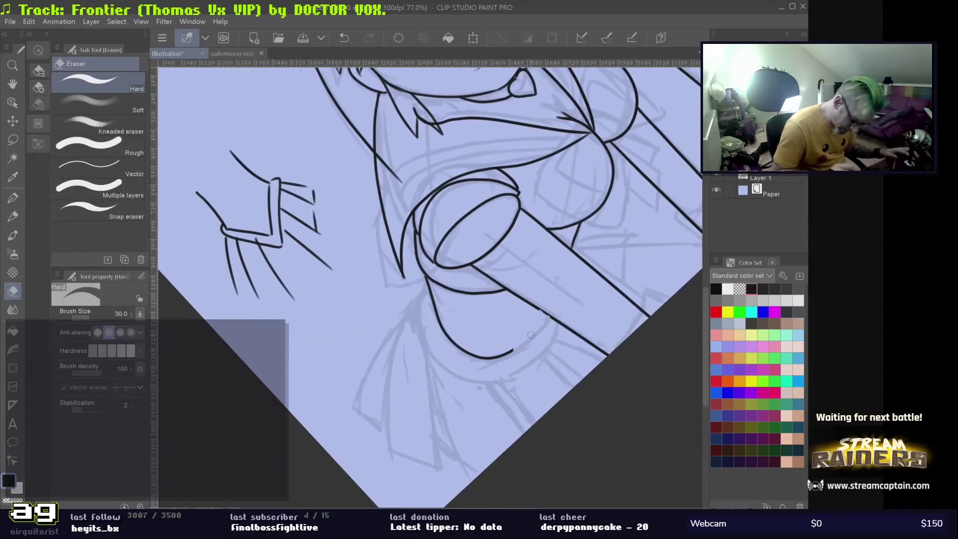
{"action": "scroll", "coordinate": [530, 334], "scroll_direction": "up", "scroll_amount": 3}
{"action": "key", "text": "b"}
{"action": "scroll", "coordinate": [429, 285], "scroll_direction": "down", "scroll_amount": 2}
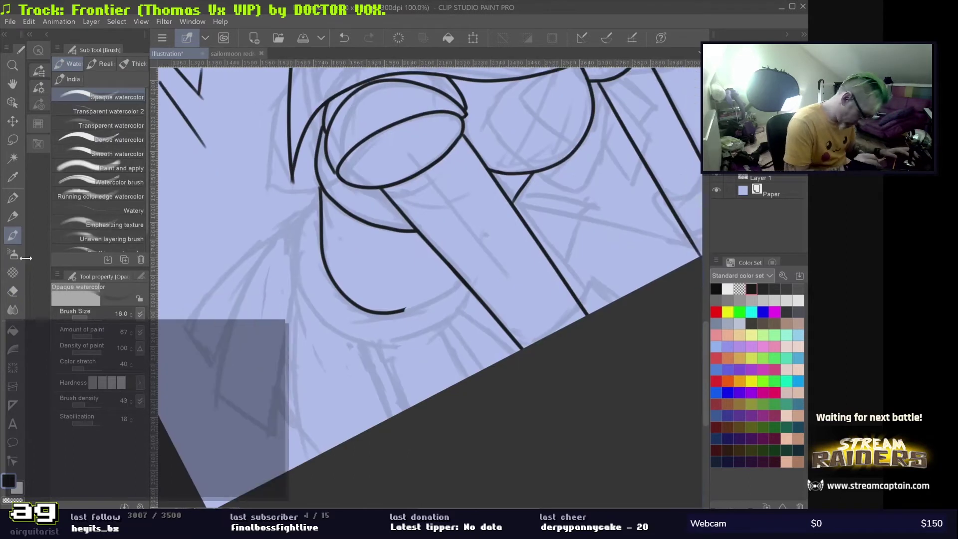
{"action": "scroll", "coordinate": [429, 284], "scroll_direction": "down", "scroll_amount": 2}
{"action": "scroll", "coordinate": [429, 285], "scroll_direction": "up", "scroll_amount": 2}
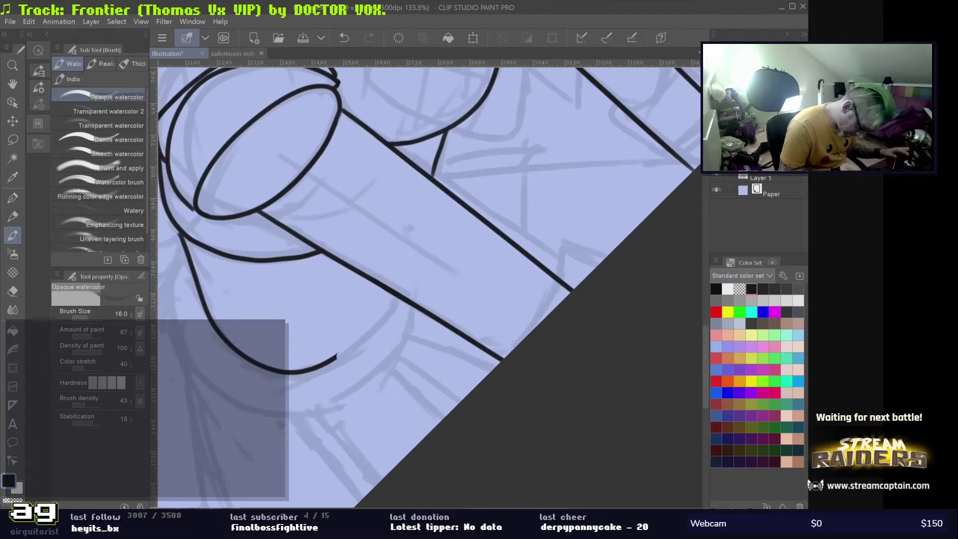
{"action": "scroll", "coordinate": [429, 284], "scroll_direction": "down", "scroll_amount": 2}
{"action": "scroll", "coordinate": [429, 284], "scroll_direction": "up", "scroll_amount": 3}
{"action": "key", "text": "e"}
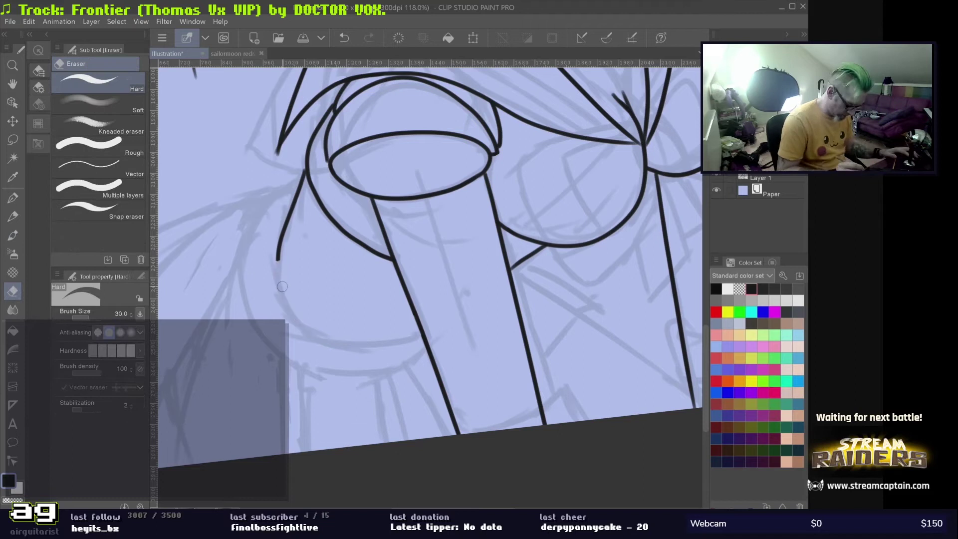
{"action": "scroll", "coordinate": [282, 286], "scroll_direction": "down", "scroll_amount": 4}
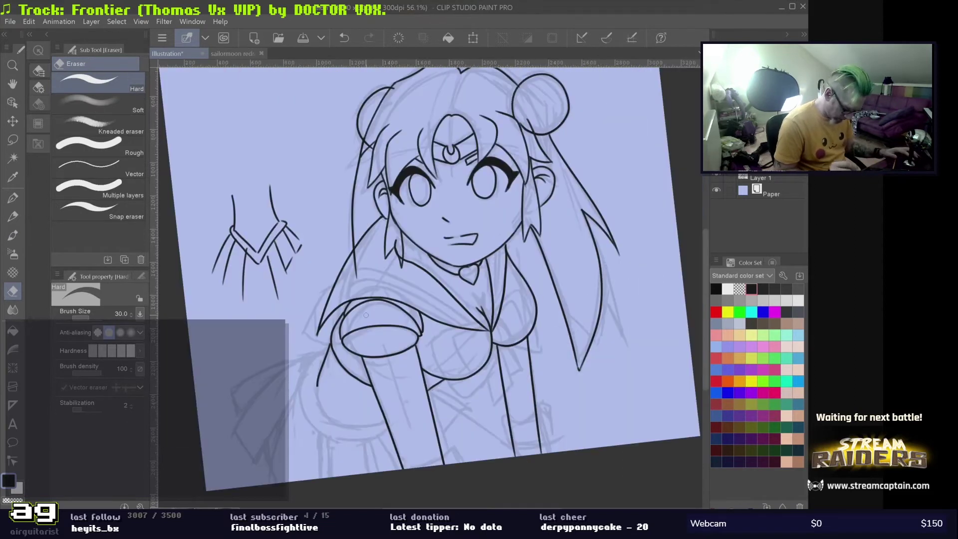
- Ink the double waistband curve around the hip and the skirt pleats running down to the canvas edge
{"action": "scroll", "coordinate": [366, 315], "scroll_direction": "up", "scroll_amount": 3}
{"action": "key", "text": "b"}
{"action": "left_click_drag", "start_coordinate": [398, 379], "coordinate": [454, 386]}
{"action": "mouse_move", "coordinate": [454, 386]}
{"action": "left_mouse_down"}
{"action": "mouse_move", "coordinate": [439, 311]}
{"action": "mouse_move", "coordinate": [479, 340]}
{"action": "mouse_move", "coordinate": [439, 311]}
{"action": "left_mouse_up"}
{"action": "left_click_drag", "start_coordinate": [404, 307], "coordinate": [414, 346]}
{"action": "left_click_drag", "start_coordinate": [335, 352], "coordinate": [344, 415]}
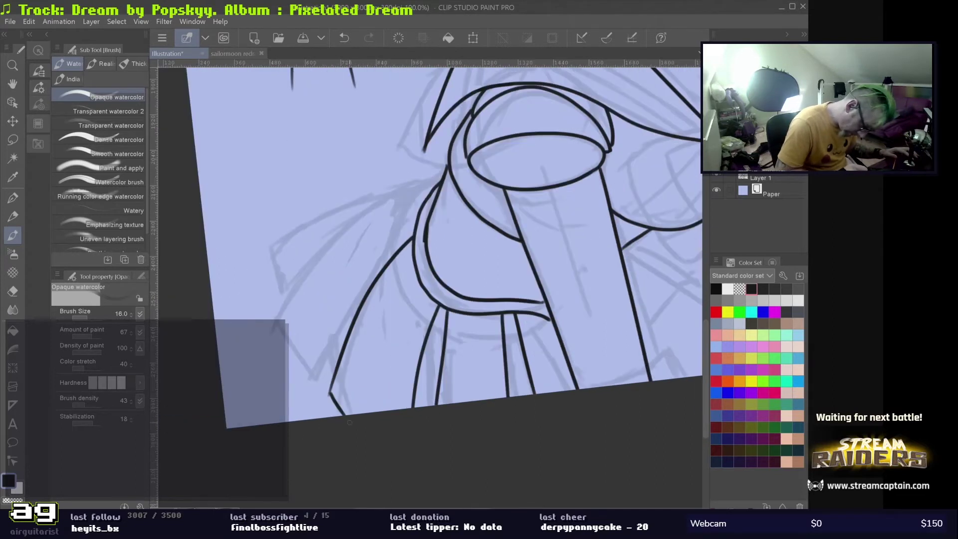
- Ink the ribbon tails behind the waist and the remaining skirt edges, including those between the arms
{"action": "left_click_drag", "start_coordinate": [318, 263], "coordinate": [319, 407]}
{"action": "mouse_move", "coordinate": [499, 375]}
{"action": "left_mouse_down"}
{"action": "mouse_move", "coordinate": [442, 279]}
{"action": "mouse_move", "coordinate": [300, 225]}
{"action": "mouse_move", "coordinate": [185, 314]}
{"action": "left_mouse_up"}
{"action": "scroll", "coordinate": [382, 368], "scroll_direction": "down", "scroll_amount": 5}
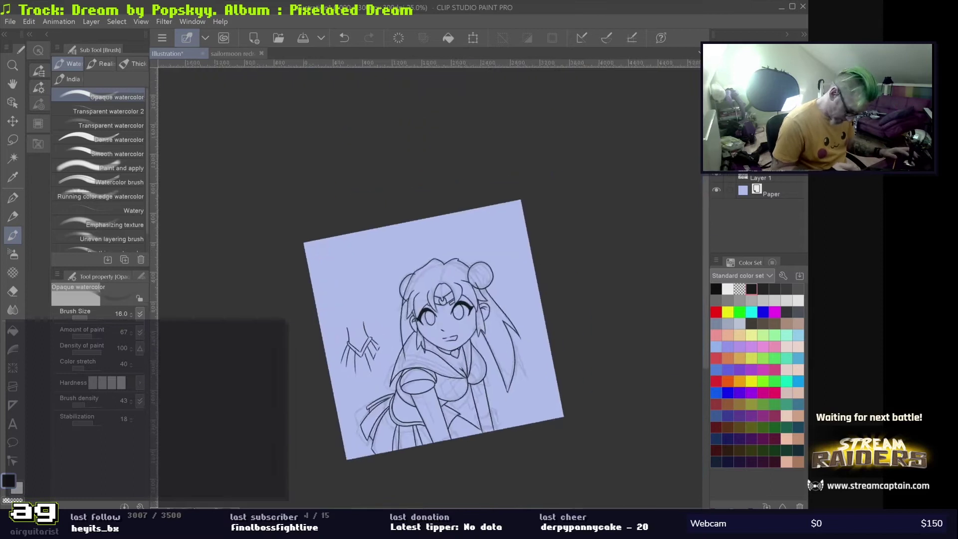
- Erase the small waist diagram beside the figure with a large eraser and hide the faded rough sketch
{"action": "scroll", "coordinate": [383, 368], "scroll_direction": "up", "scroll_amount": 6}
{"action": "key", "text": "e"}
{"action": "scroll", "coordinate": [382, 368], "scroll_direction": "down", "scroll_amount": 1}
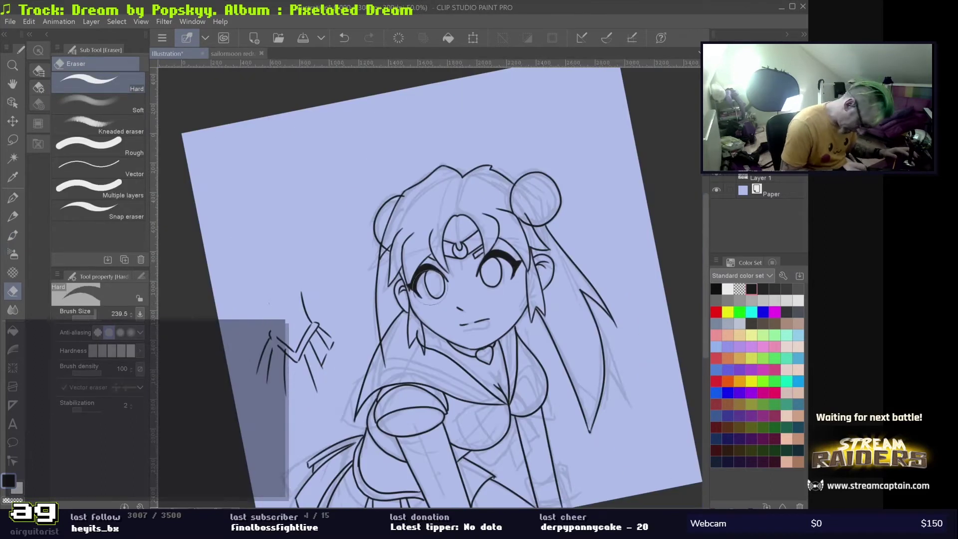
{"action": "scroll", "coordinate": [426, 350], "scroll_direction": "up", "scroll_amount": 4}
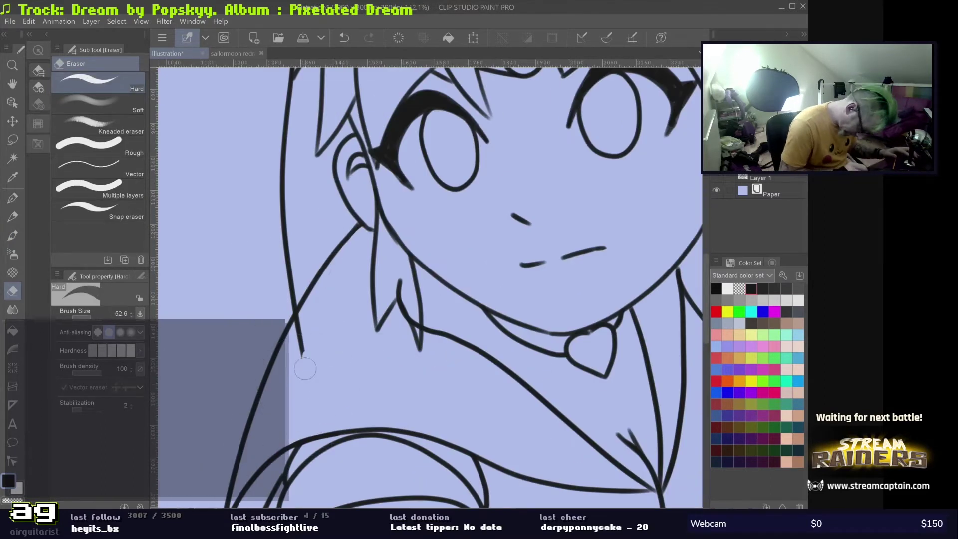
- Erase the surplus line ends where the hair strands cross the collar and where the head outline meets the bun
{"action": "left_click_drag", "start_coordinate": [305, 249], "coordinate": [282, 464]}
{"action": "left_click_drag", "start_coordinate": [294, 269], "coordinate": [277, 242]}
{"action": "mouse_move", "coordinate": [664, 86]}
{"action": "left_mouse_down"}
{"action": "mouse_move", "coordinate": [563, 174]}
{"action": "mouse_move", "coordinate": [439, 241]}
{"action": "left_mouse_up"}
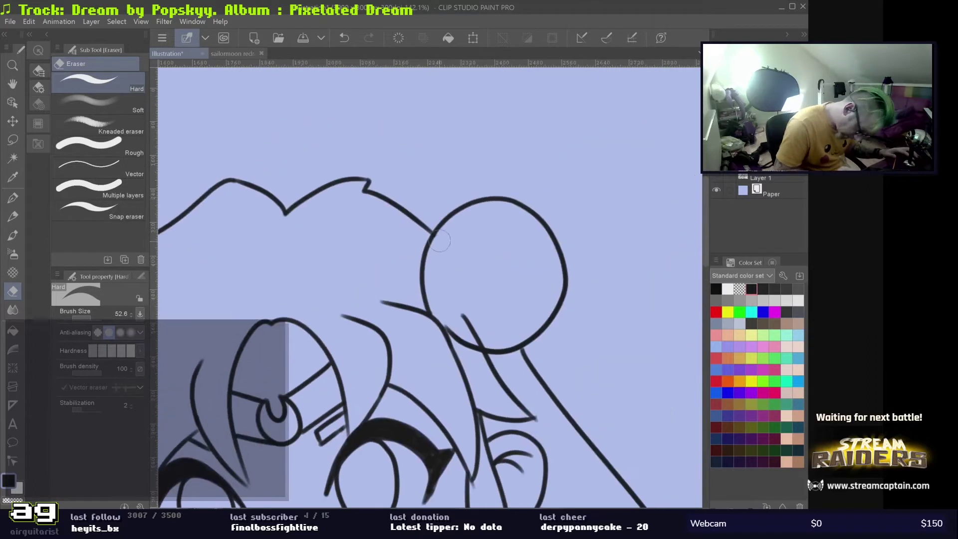
{"action": "scroll", "coordinate": [488, 341], "scroll_direction": "down", "scroll_amount": 3}
{"action": "scroll", "coordinate": [489, 341], "scroll_direction": "up", "scroll_amount": 2}
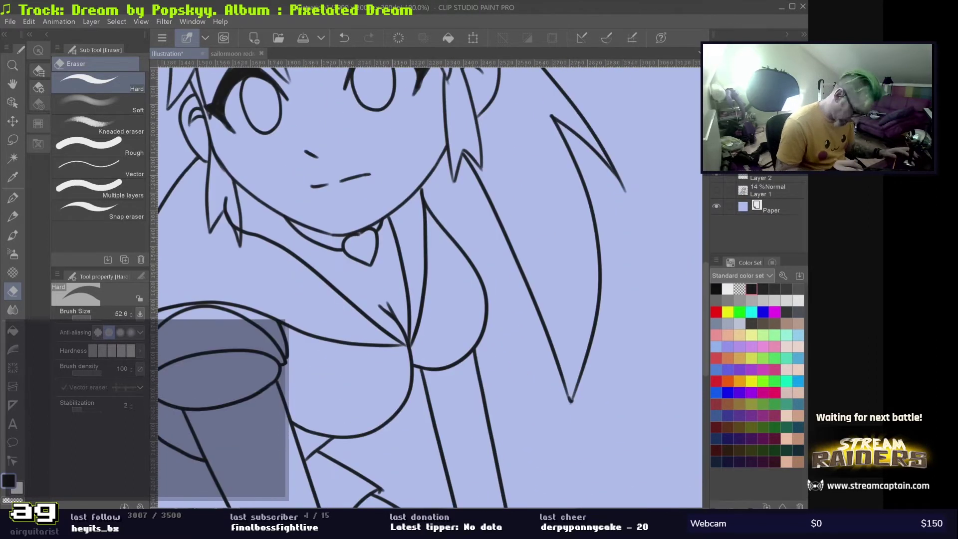
{"action": "left_click_drag", "start_coordinate": [450, 299], "coordinate": [420, 200]}
- Ink the round centre of the chest bow where the collar lines meet, replacing the first narrow oval
{"action": "key", "text": "b"}
{"action": "left_click_drag", "start_coordinate": [436, 256], "coordinate": [433, 260]}
{"action": "scroll", "coordinate": [429, 289], "scroll_direction": "up", "scroll_amount": 2}
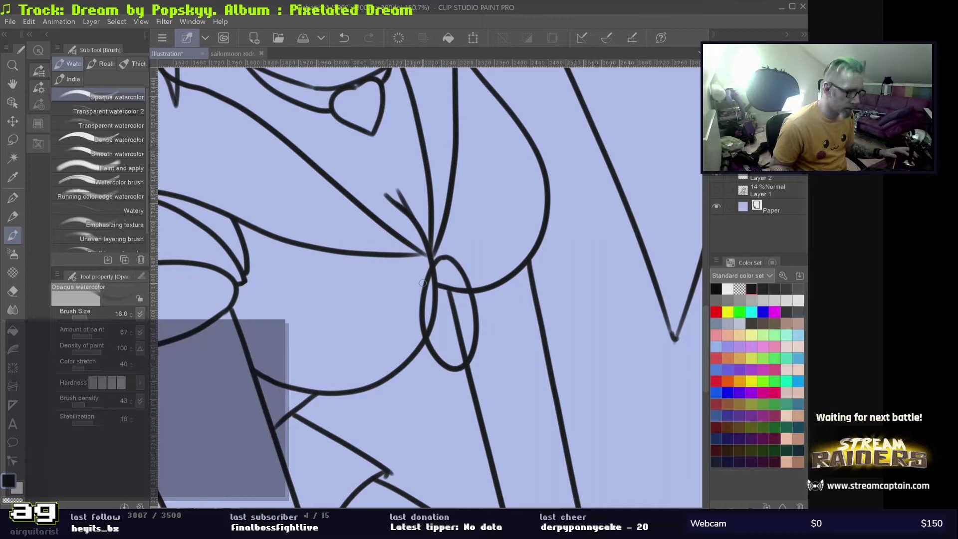
{"action": "scroll", "coordinate": [423, 283], "scroll_direction": "up", "scroll_amount": 2}
{"action": "key", "text": "ctrl+z"}
{"action": "left_click_drag", "start_coordinate": [413, 246], "coordinate": [409, 250]}
- Ink the two bow loops on either side of the round centre and the pointed ribbon tails hanging beneath it
{"action": "scroll", "coordinate": [422, 325], "scroll_direction": "down", "scroll_amount": 2}
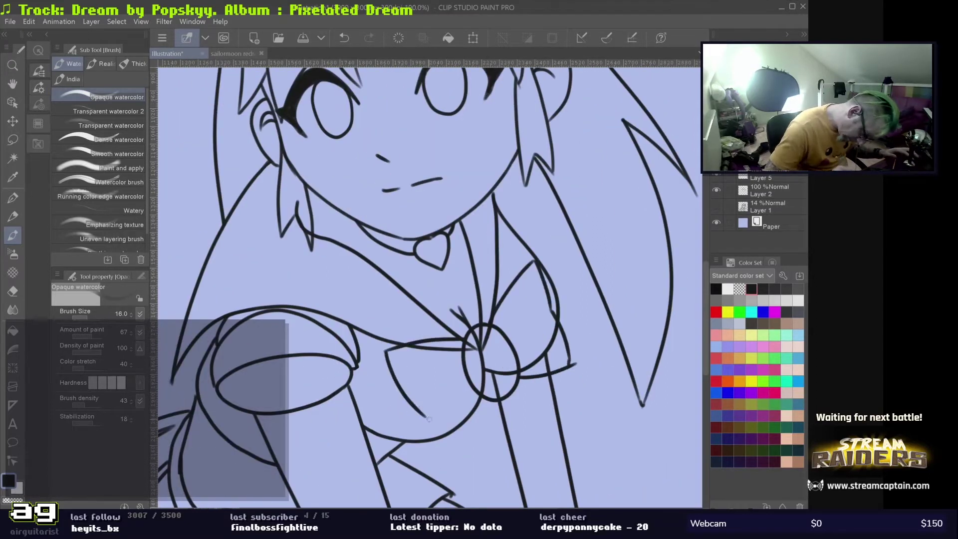
{"action": "left_click_drag", "start_coordinate": [492, 405], "coordinate": [472, 310]}
{"action": "left_click_drag", "start_coordinate": [406, 339], "coordinate": [431, 382]}
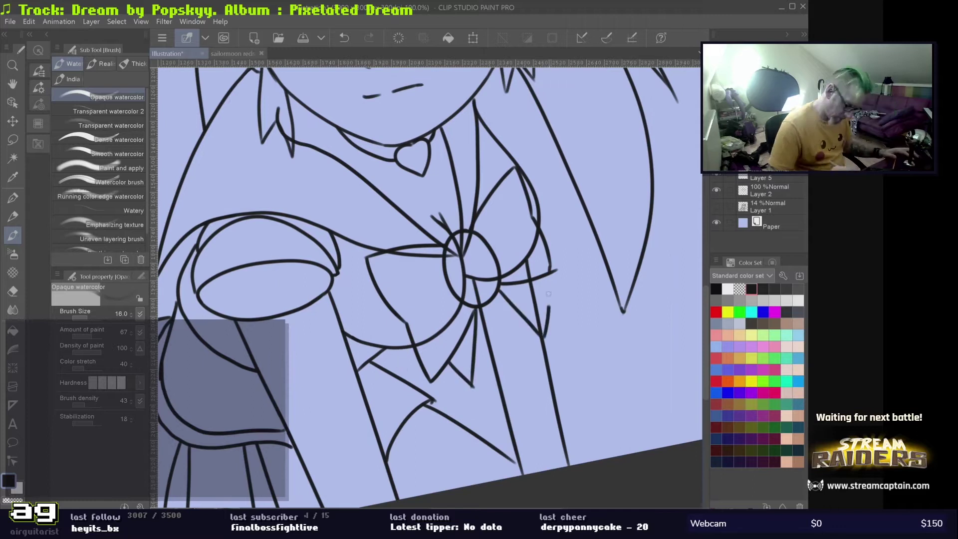
{"action": "left_click_drag", "start_coordinate": [544, 308], "coordinate": [542, 320]}
- Add fold lines inside the bow loops and short crease marks around the bow's round centre
{"action": "scroll", "coordinate": [544, 308], "scroll_direction": "down", "scroll_amount": 2}
{"action": "scroll", "coordinate": [499, 279], "scroll_direction": "up", "scroll_amount": 3}
{"action": "left_click_drag", "start_coordinate": [474, 226], "coordinate": [505, 180]}
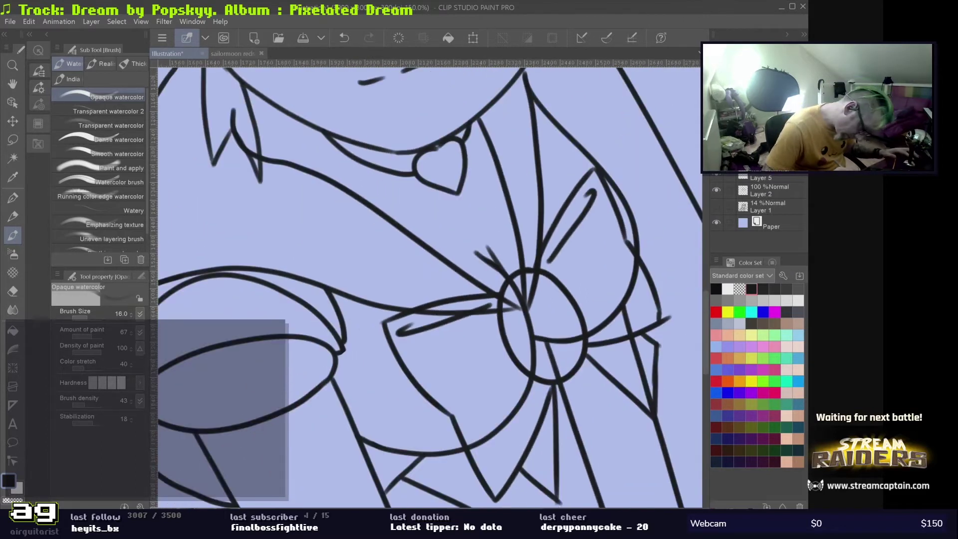
{"action": "scroll", "coordinate": [464, 412], "scroll_direction": "down", "scroll_amount": 2}
{"action": "scroll", "coordinate": [356, 308], "scroll_direction": "up", "scroll_amount": 3}
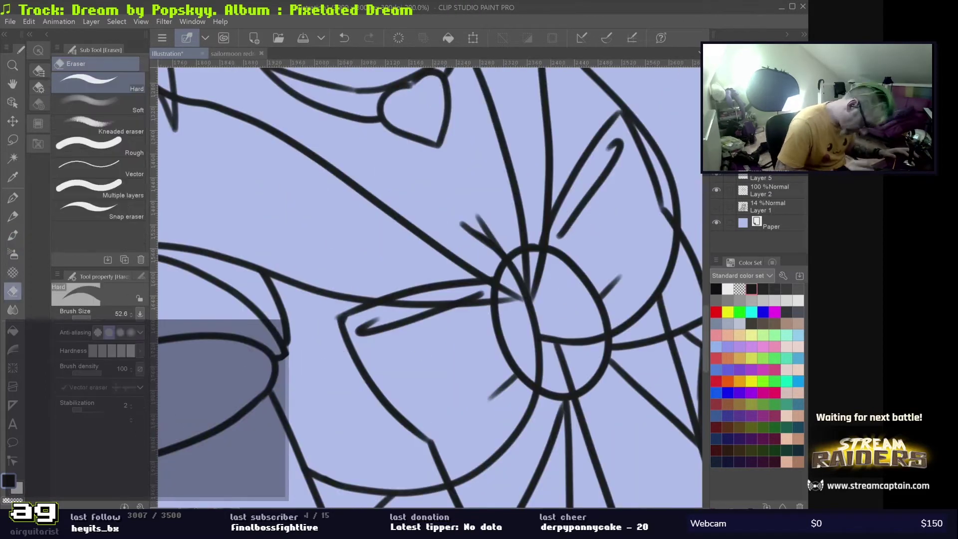
- Erase the collar, bust and arm lines that cross the bow's centre, loops and tails, using an eraser size of 19.2
{"action": "left_click_drag", "start_coordinate": [356, 308], "coordinate": [164, 218]}
{"action": "key", "text": "e"}
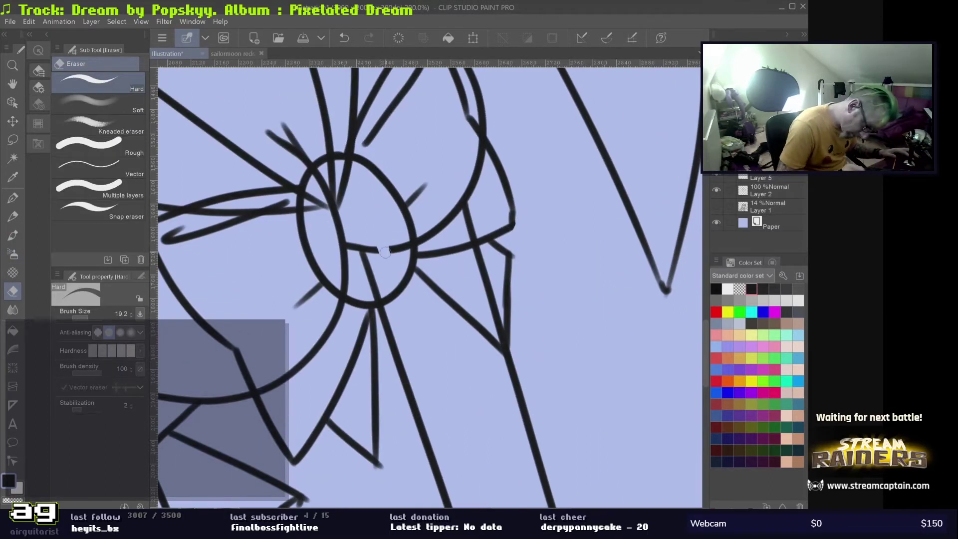
{"action": "scroll", "coordinate": [498, 278], "scroll_direction": "down", "scroll_amount": 2}
{"action": "scroll", "coordinate": [337, 263], "scroll_direction": "up", "scroll_amount": 2}
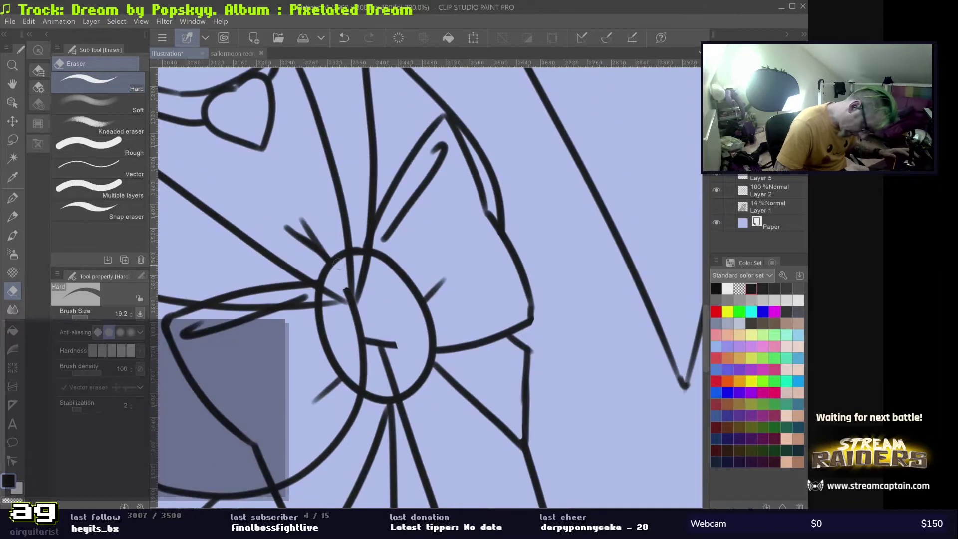
{"action": "scroll", "coordinate": [365, 345], "scroll_direction": "down", "scroll_amount": 2}
{"action": "scroll", "coordinate": [508, 280], "scroll_direction": "up", "scroll_amount": 2}
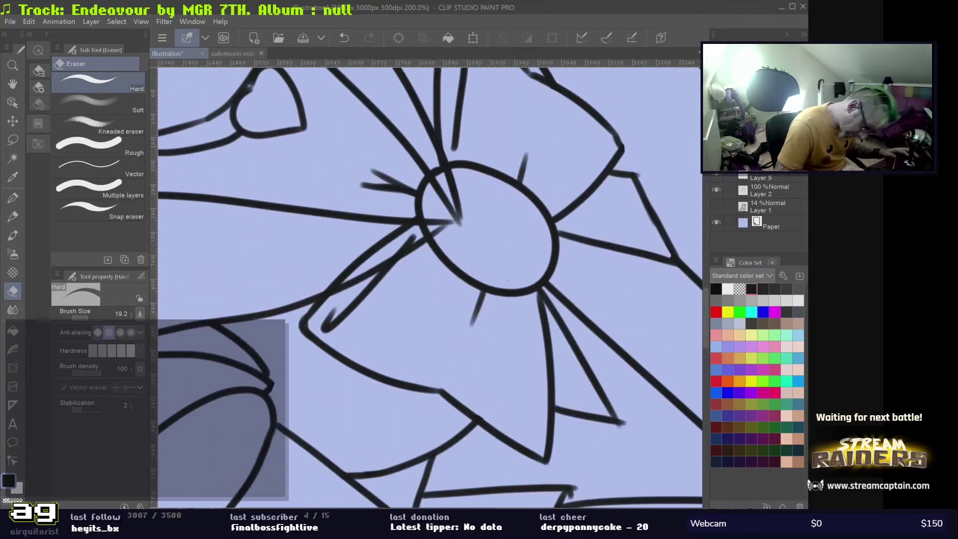
{"action": "scroll", "coordinate": [356, 288], "scroll_direction": "down", "scroll_amount": 3}
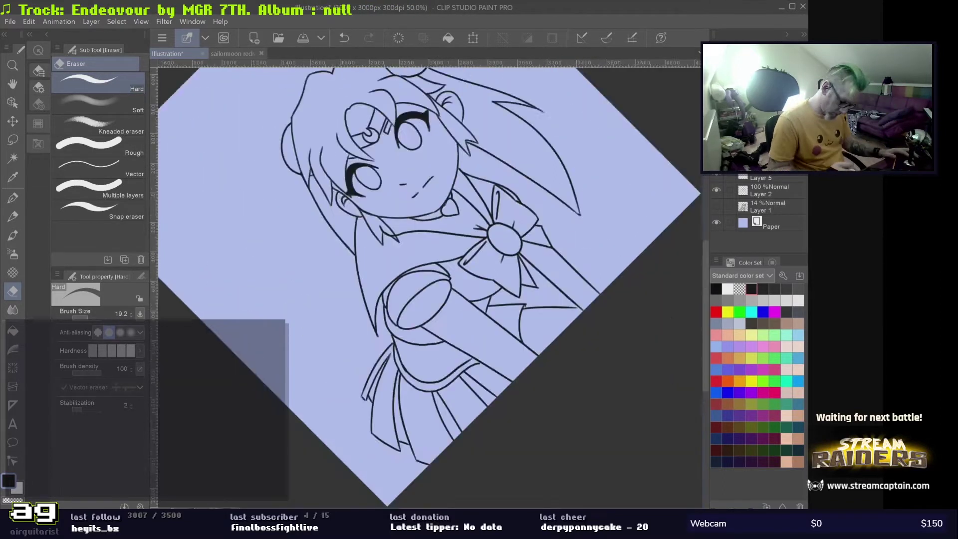
- Set the brush size to 10 and ink the first thin trim line inside the collar's outer corner, redoing the initial attempt
{"action": "scroll", "coordinate": [356, 288], "scroll_direction": "up", "scroll_amount": 2}
{"action": "key", "text": "b"}
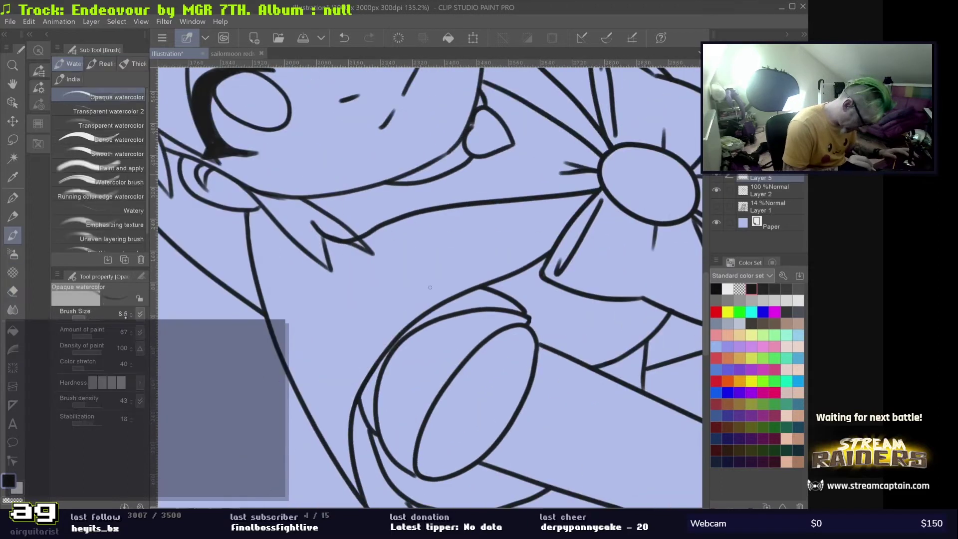
{"action": "left_click_drag", "start_coordinate": [333, 459], "coordinate": [562, 228]}
{"action": "left_click_drag", "start_coordinate": [327, 440], "coordinate": [583, 204]}
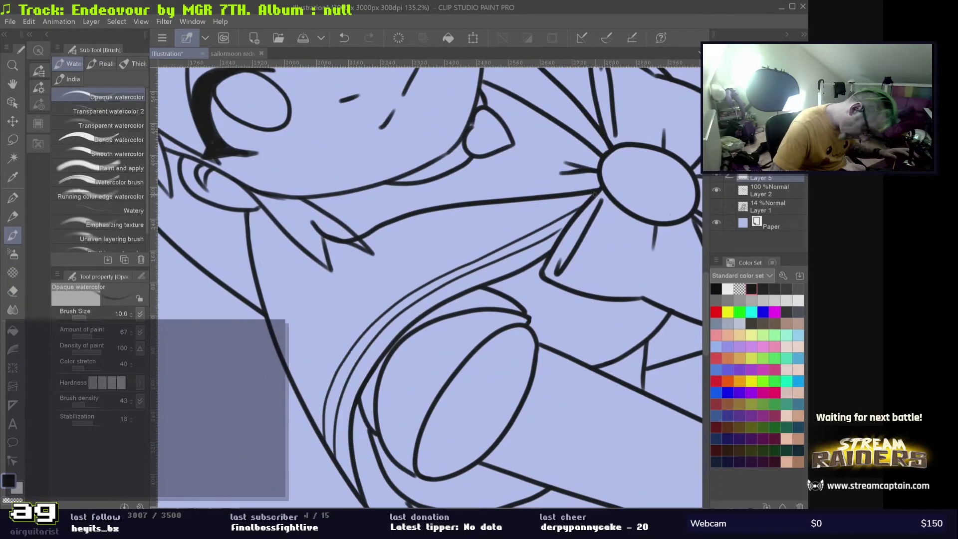
{"action": "key", "text": "ctrl+z"}
{"action": "left_click_drag", "start_coordinate": [352, 309], "coordinate": [609, 115]}
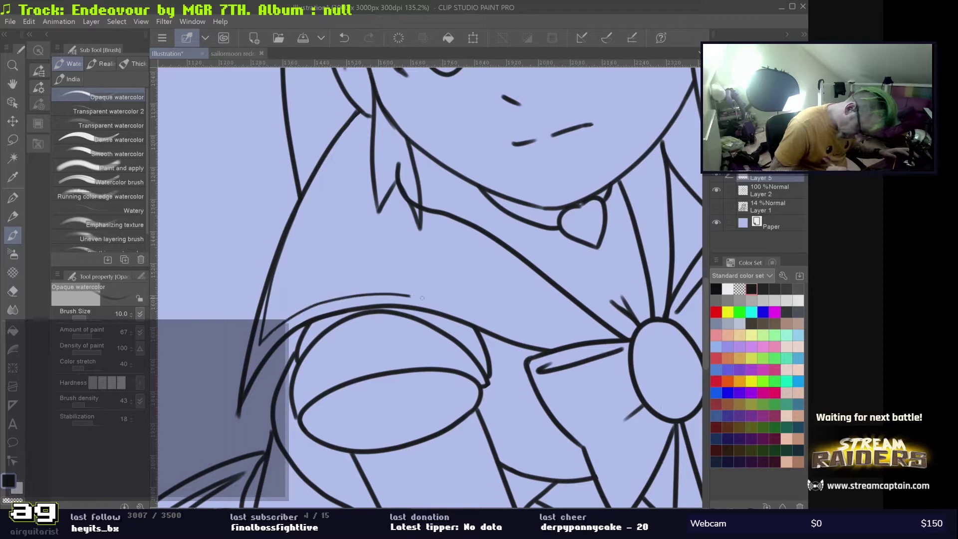
- Ink the second and third parallel trim lines along the collar above the sleeve, ending at the chest bow
{"action": "key", "text": "h"}
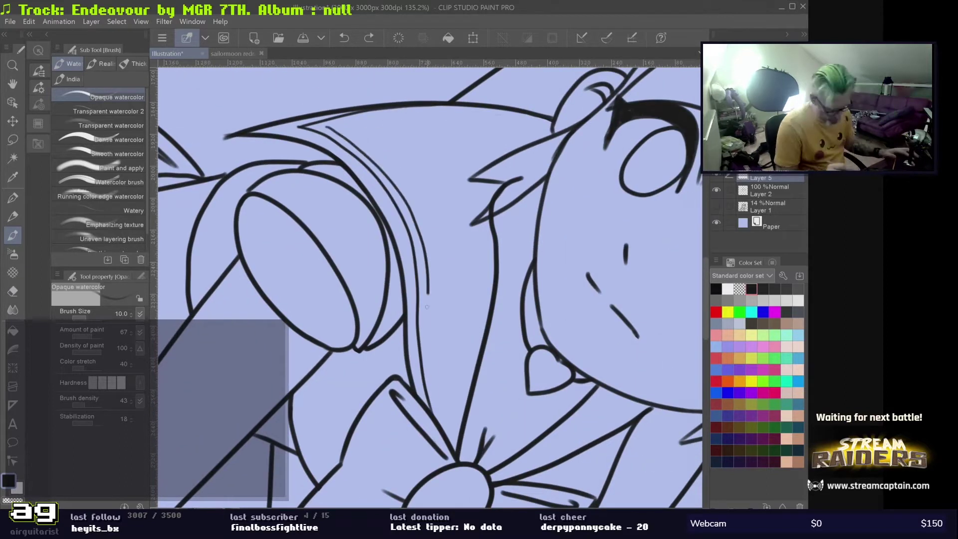
{"action": "key", "text": "h"}
{"action": "scroll", "coordinate": [376, 268], "scroll_direction": "up", "scroll_amount": 5}
{"action": "left_click_drag", "start_coordinate": [306, 357], "coordinate": [535, 208]}
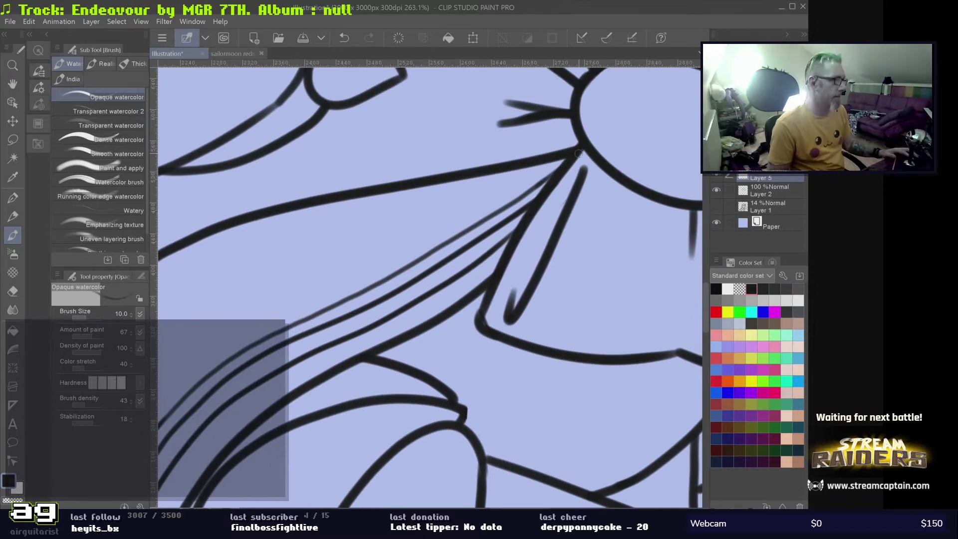
- Ink a fourth trim line inside the others, down the shoulder side, around the collar corner and across to the bow
{"action": "scroll", "coordinate": [579, 154], "scroll_direction": "down", "scroll_amount": 2}
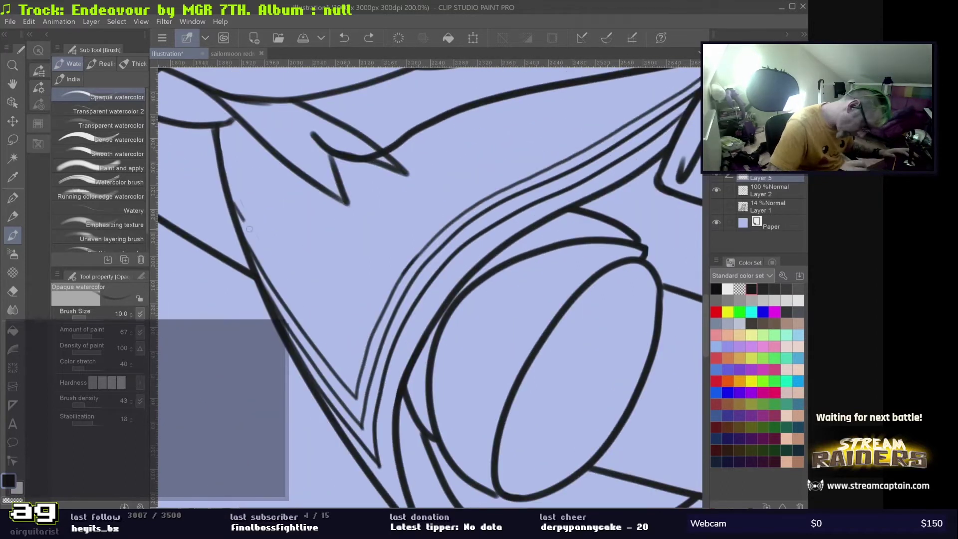
{"action": "left_click_drag", "start_coordinate": [249, 229], "coordinate": [209, 288]}
{"action": "left_click_drag", "start_coordinate": [309, 425], "coordinate": [356, 323]}
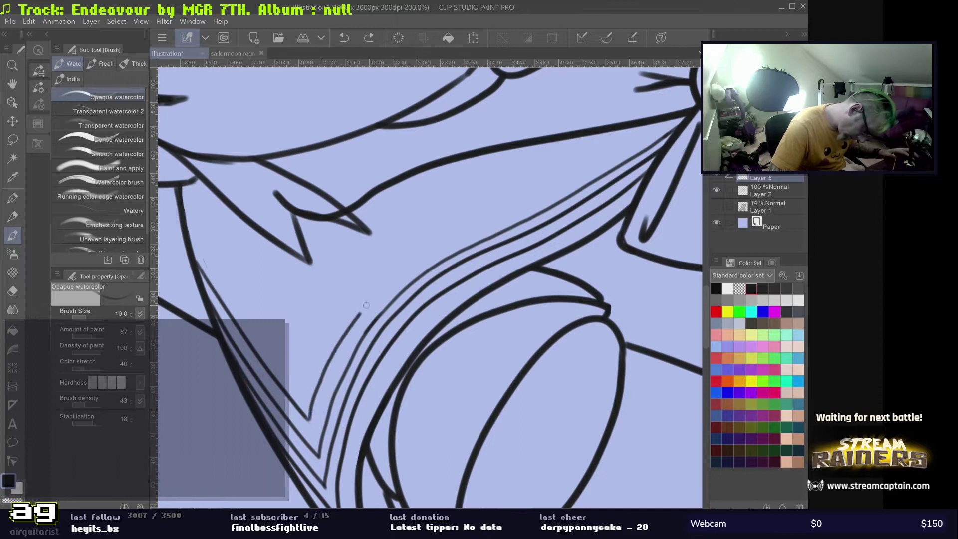
{"action": "left_click_drag", "start_coordinate": [606, 157], "coordinate": [669, 120]}
{"action": "scroll", "coordinate": [430, 285], "scroll_direction": "down", "scroll_amount": 5}
{"action": "scroll", "coordinate": [429, 284], "scroll_direction": "up", "scroll_amount": 4}
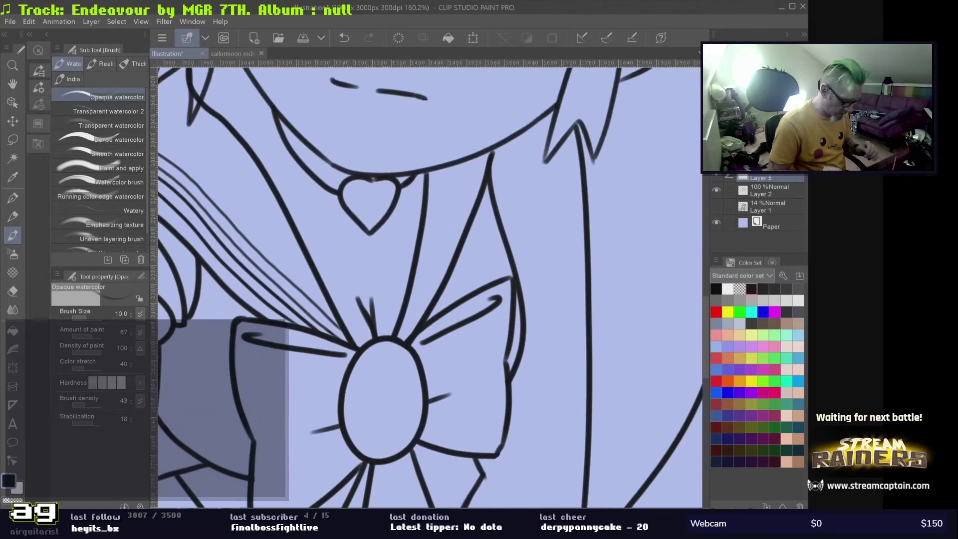
- Clear the thin collar trim lines and erase the collar line that crosses the hair lock beside the neck
{"action": "mouse_move", "coordinate": [370, 200]}
{"action": "left_mouse_down"}
{"action": "mouse_move", "coordinate": [577, 342]}
{"action": "mouse_move", "coordinate": [418, 260]}
{"action": "left_mouse_up"}
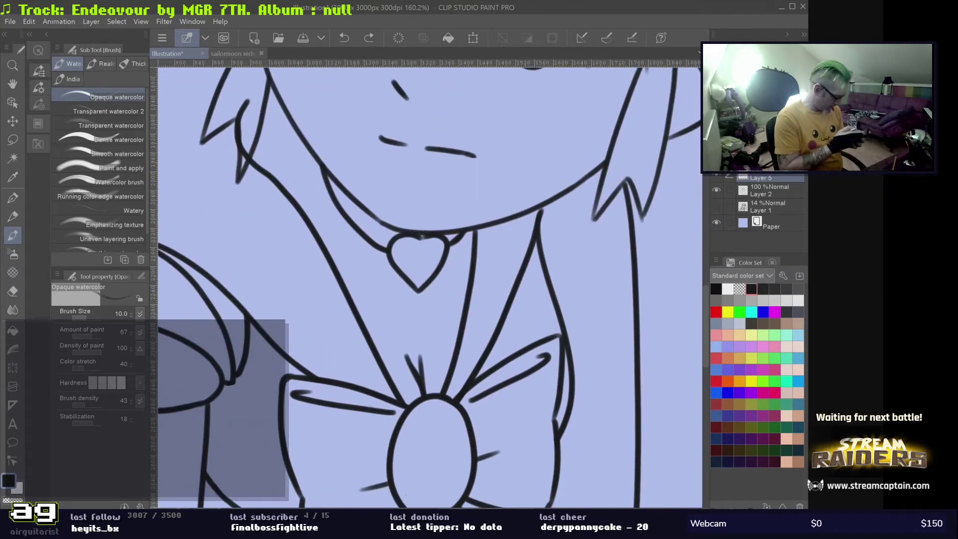
{"action": "scroll", "coordinate": [429, 284], "scroll_direction": "down", "scroll_amount": 5}
{"action": "scroll", "coordinate": [429, 284], "scroll_direction": "up", "scroll_amount": 4}
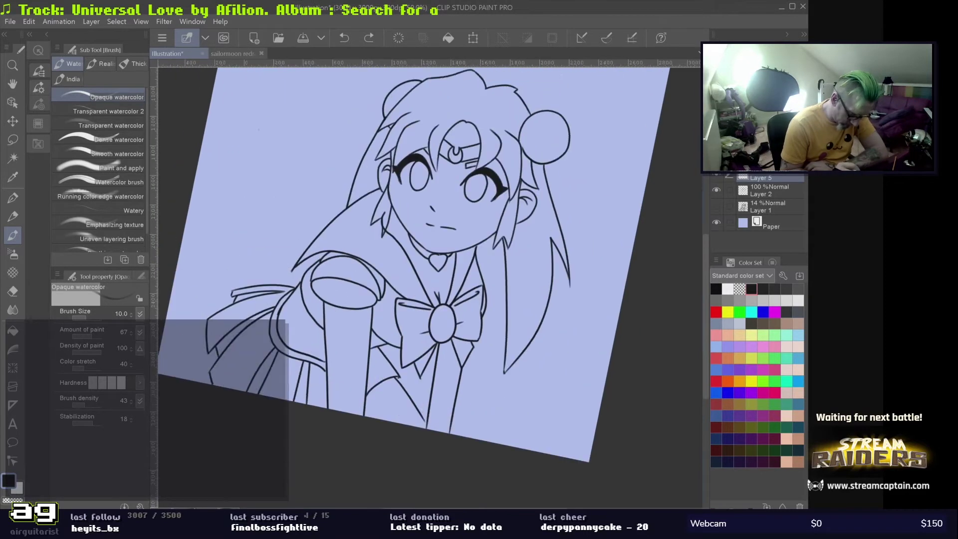
{"action": "scroll", "coordinate": [323, 349], "scroll_direction": "up", "scroll_amount": 3}
{"action": "key", "text": "e"}
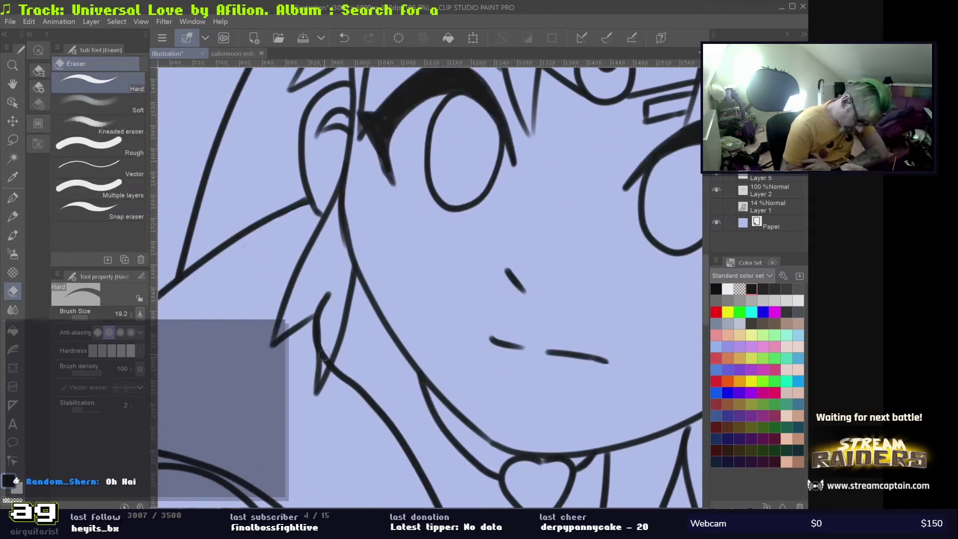
{"action": "scroll", "coordinate": [324, 340], "scroll_direction": "down", "scroll_amount": 2}
- Set the Opaque watercolor brush to size 21 and thicken the collar's outer shoulder line, redoing the first attempt
{"action": "key", "text": "b"}
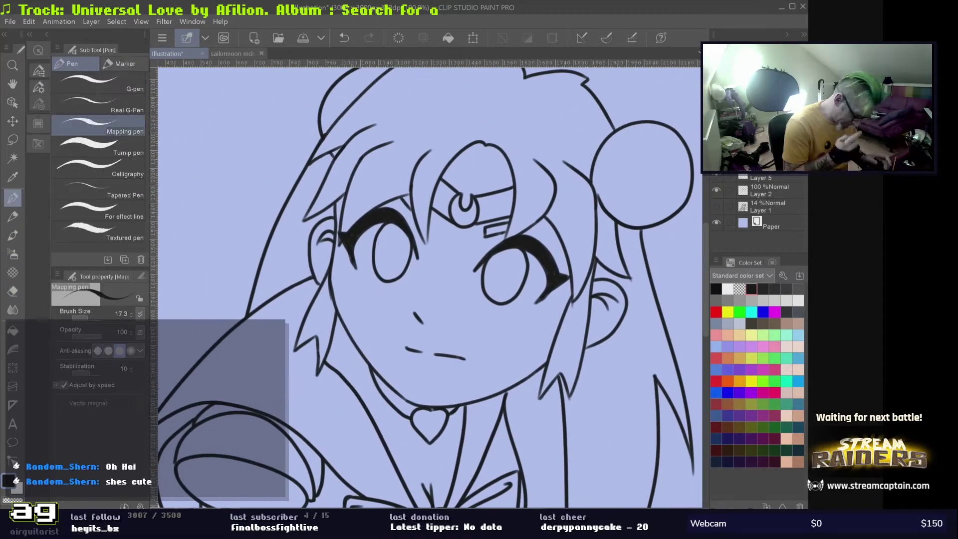
{"action": "left_click_drag", "start_coordinate": [88, 318], "coordinate": [100, 317]}
{"action": "left_click_drag", "start_coordinate": [193, 294], "coordinate": [236, 254]}
{"action": "key", "text": "ctrl+z"}
{"action": "scroll", "coordinate": [429, 285], "scroll_direction": "down", "scroll_amount": 3}
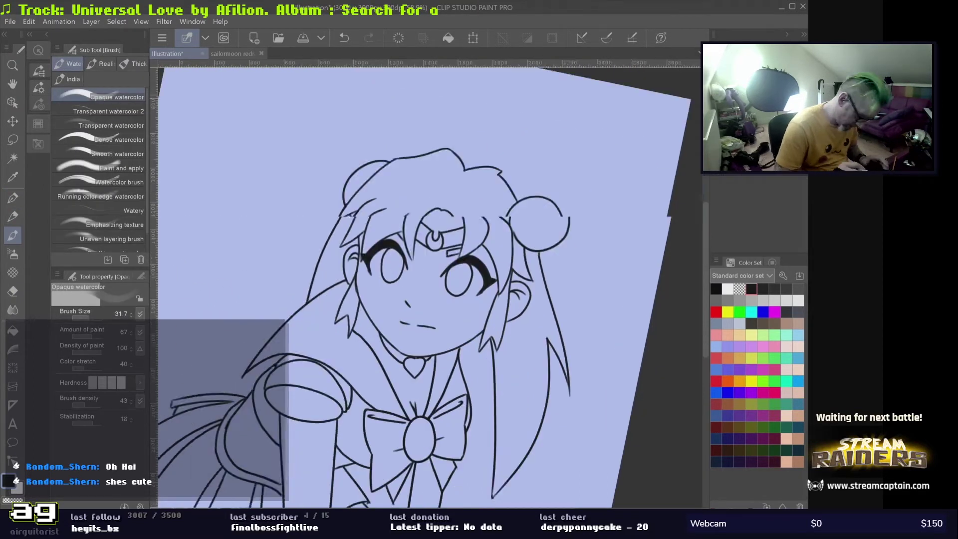
{"action": "scroll", "coordinate": [430, 284], "scroll_direction": "up", "scroll_amount": 3}
{"action": "mouse_move", "coordinate": [247, 460]}
{"action": "left_mouse_down"}
{"action": "mouse_move", "coordinate": [415, 260]}
{"action": "mouse_move", "coordinate": [515, 210]}
{"action": "left_mouse_up"}
{"action": "left_click_drag", "start_coordinate": [360, 402], "coordinate": [244, 464]}
- Thicken the collar's front edge from the hair lock at the neck down to the bow's centre
{"action": "scroll", "coordinate": [429, 285], "scroll_direction": "down", "scroll_amount": 3}
{"action": "scroll", "coordinate": [429, 285], "scroll_direction": "up", "scroll_amount": 3}
{"action": "scroll", "coordinate": [430, 285], "scroll_direction": "up", "scroll_amount": 2}
{"action": "scroll", "coordinate": [358, 120], "scroll_direction": "down", "scroll_amount": 3}
{"action": "scroll", "coordinate": [358, 120], "scroll_direction": "up", "scroll_amount": 3}
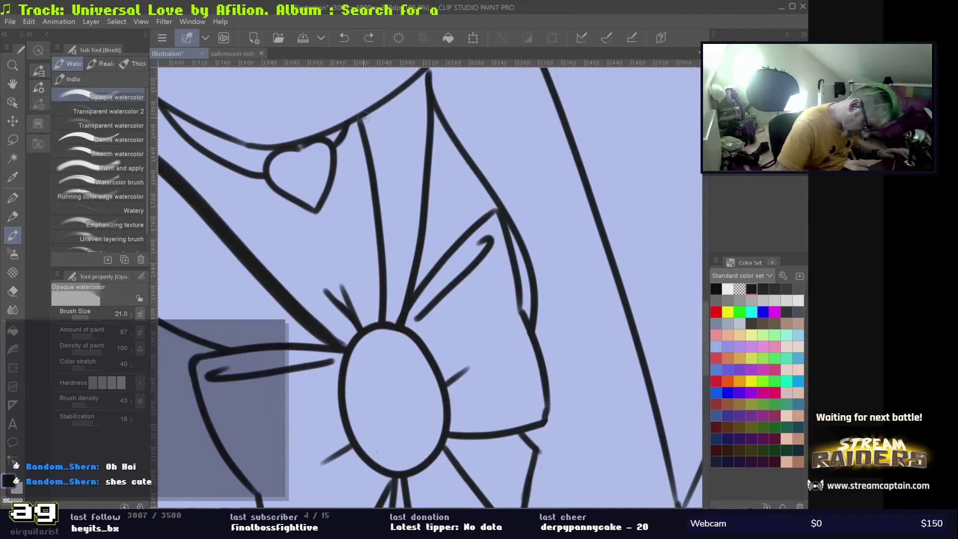
{"action": "scroll", "coordinate": [430, 288], "scroll_direction": "down", "scroll_amount": 3}
- Thicken the jawline under the chin above the choker and the hair lock edge along the right cheek
{"action": "scroll", "coordinate": [430, 287], "scroll_direction": "up", "scroll_amount": 3}
{"action": "scroll", "coordinate": [353, 352], "scroll_direction": "down", "scroll_amount": 2}
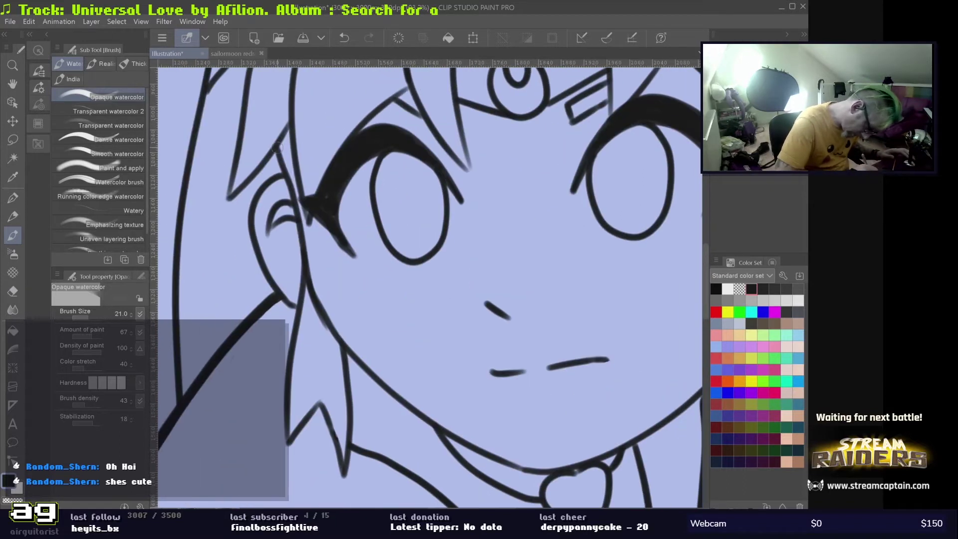
{"action": "scroll", "coordinate": [353, 352], "scroll_direction": "up", "scroll_amount": 2}
{"action": "scroll", "coordinate": [446, 412], "scroll_direction": "down", "scroll_amount": 2}
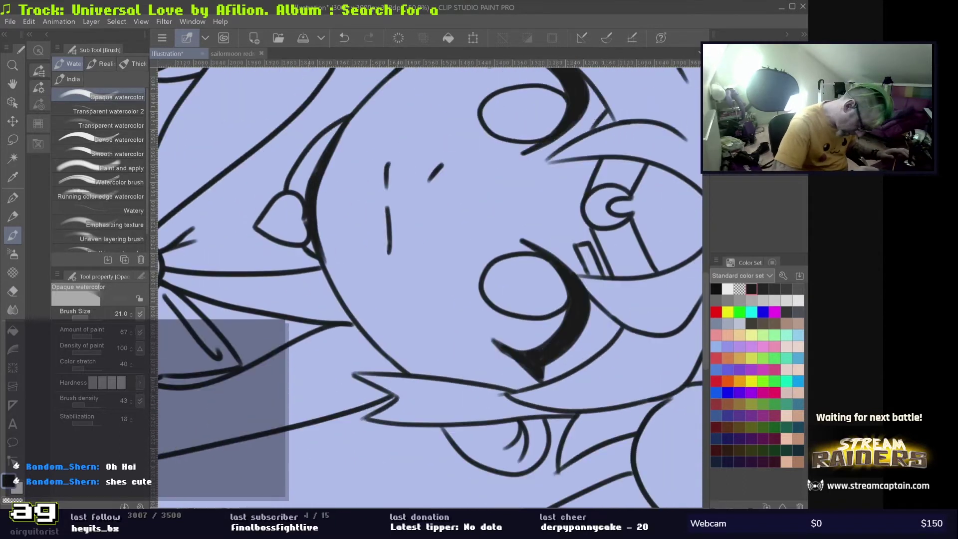
{"action": "key", "text": "h"}
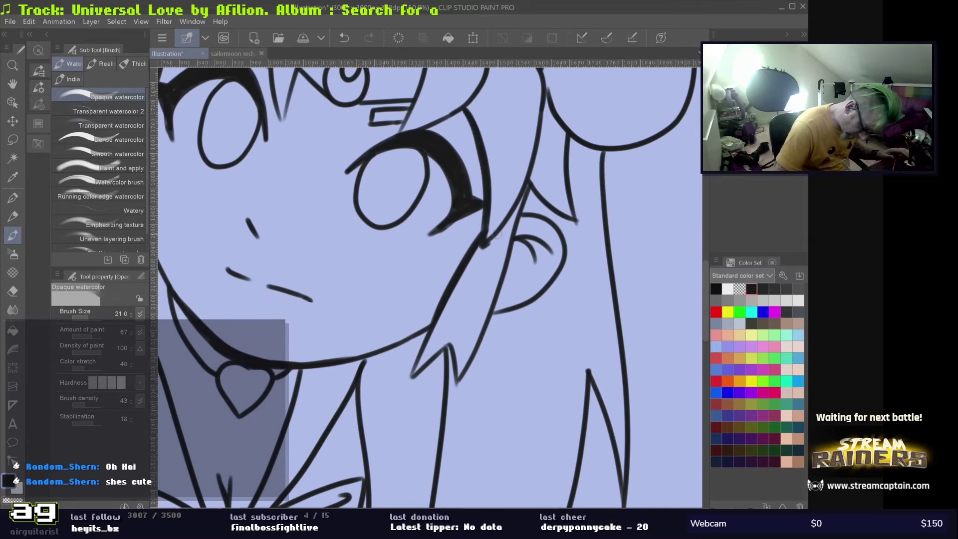
{"action": "scroll", "coordinate": [498, 291], "scroll_direction": "down", "scroll_amount": 4}
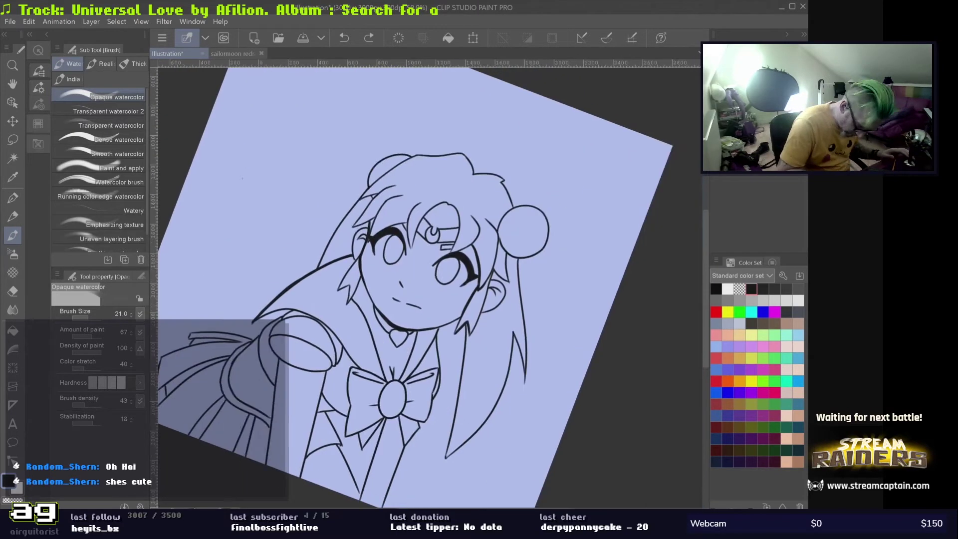
- Thicken the outlines of the central fringe lock and the side bangs across the forehead
{"action": "scroll", "coordinate": [427, 339], "scroll_direction": "up", "scroll_amount": 5}
{"action": "scroll", "coordinate": [426, 340], "scroll_direction": "up", "scroll_amount": 3}
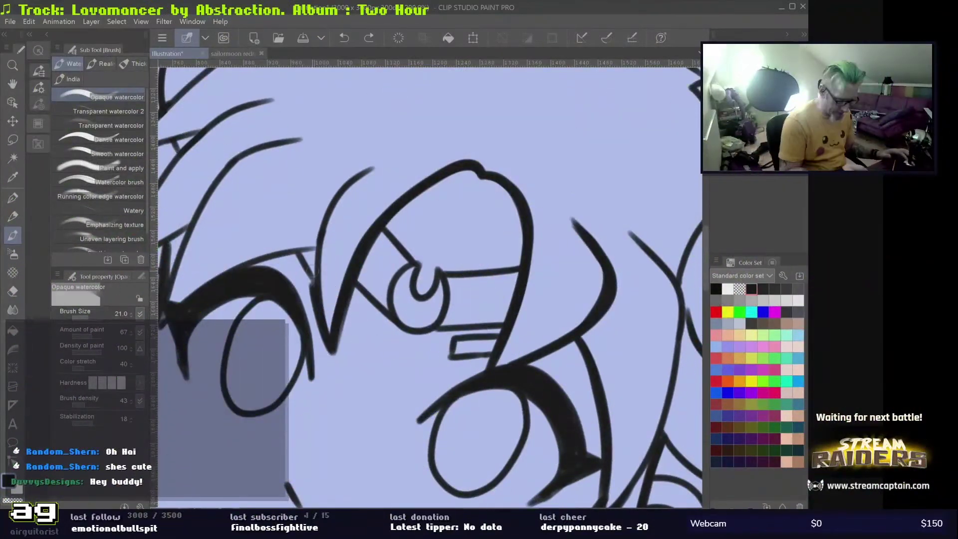
{"action": "scroll", "coordinate": [390, 246], "scroll_direction": "up", "scroll_amount": 2}
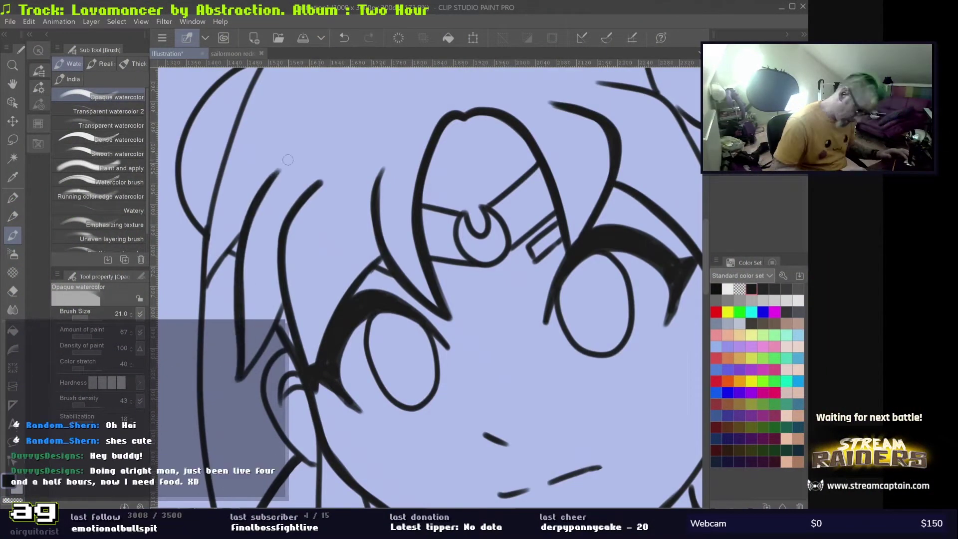
- Thicken the outlines of the chest bow's right loop, left loop and left tail
{"action": "scroll", "coordinate": [390, 246], "scroll_direction": "down", "scroll_amount": 5}
{"action": "scroll", "coordinate": [426, 284], "scroll_direction": "down", "scroll_amount": 5}
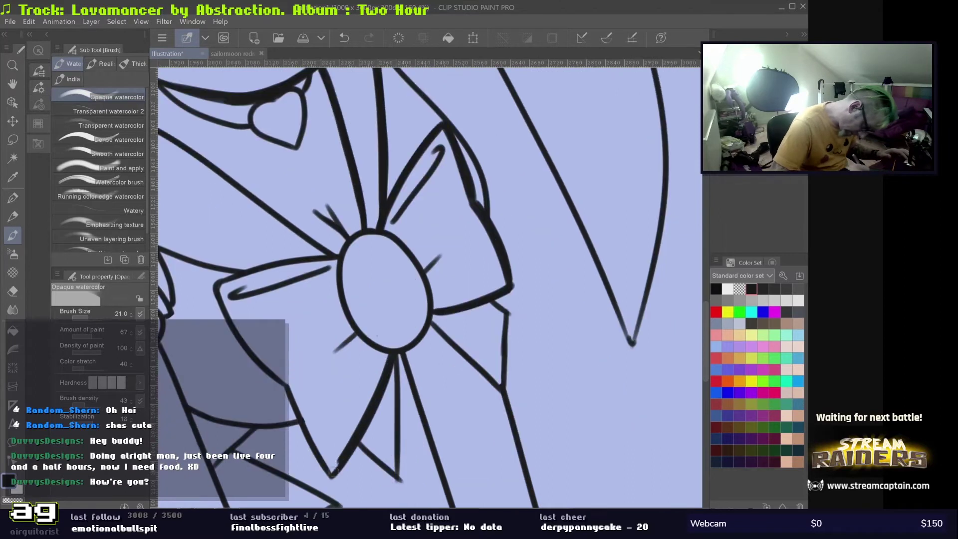
{"action": "scroll", "coordinate": [427, 284], "scroll_direction": "up", "scroll_amount": 3}
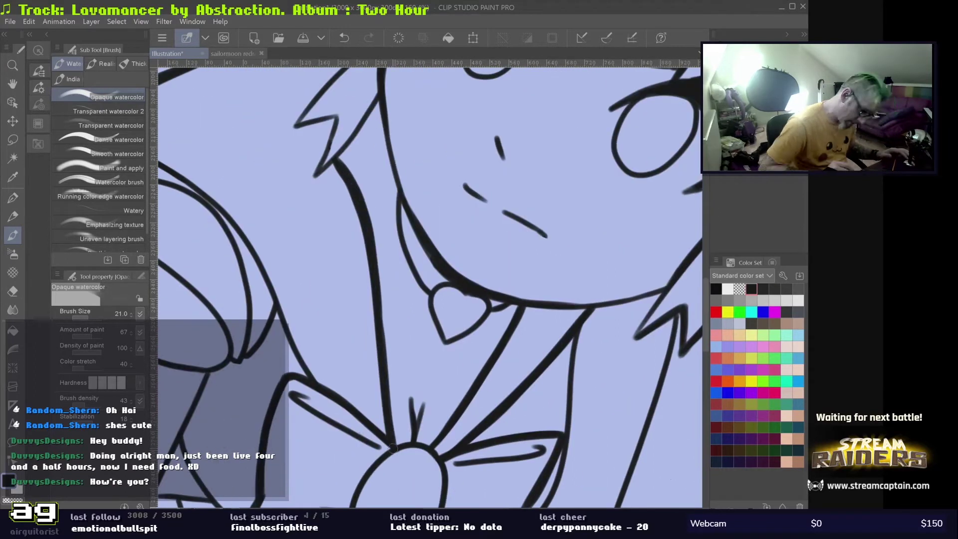
- Thicken the left ear and side hair locks, plus the right bun and the strand below it, undoing one stroke
{"action": "scroll", "coordinate": [427, 284], "scroll_direction": "up", "scroll_amount": 5}
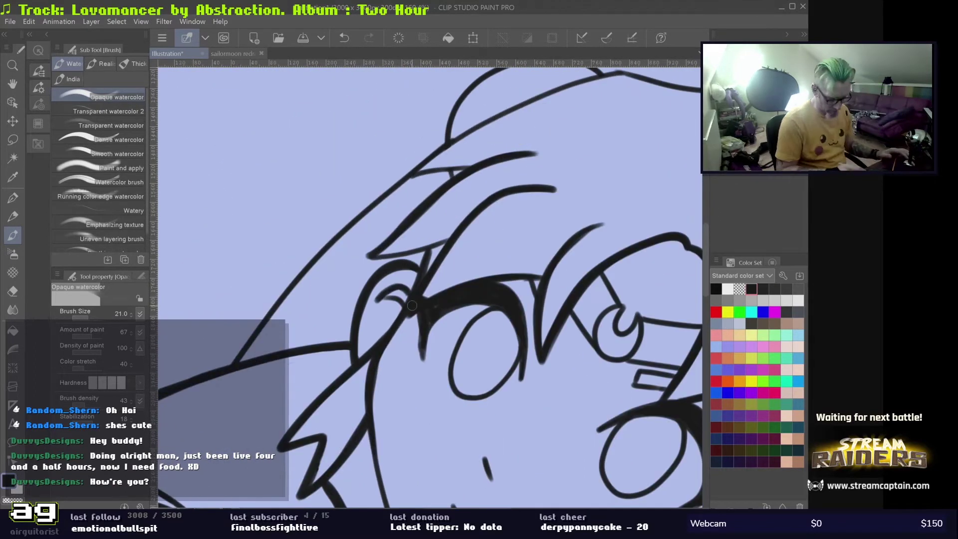
{"action": "scroll", "coordinate": [412, 306], "scroll_direction": "up", "scroll_amount": 5}
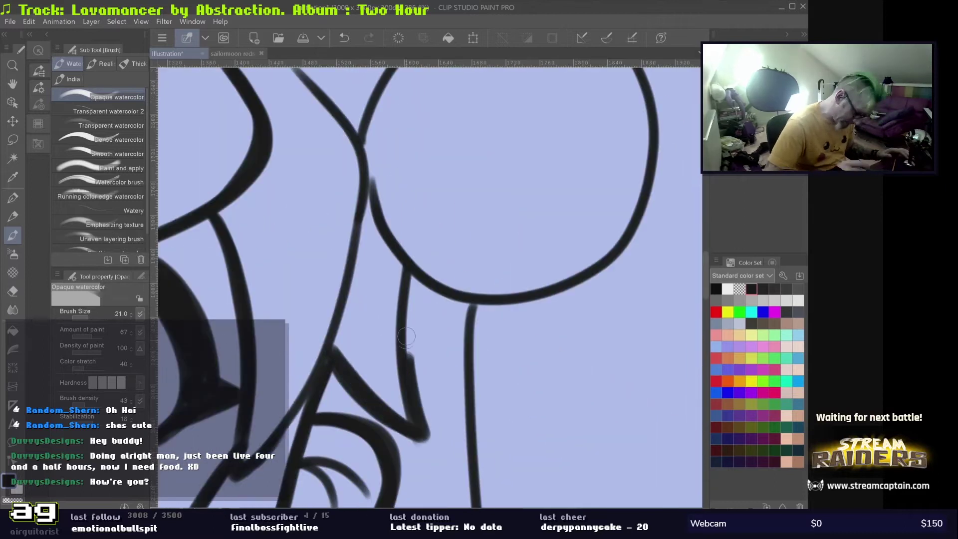
{"action": "scroll", "coordinate": [407, 337], "scroll_direction": "down", "scroll_amount": 3}
{"action": "key", "text": "ctrl+z"}
- Thicken the right pigtail's outer edge from the bun down to its upper pointed tip
{"action": "scroll", "coordinate": [394, 299], "scroll_direction": "down", "scroll_amount": 5}
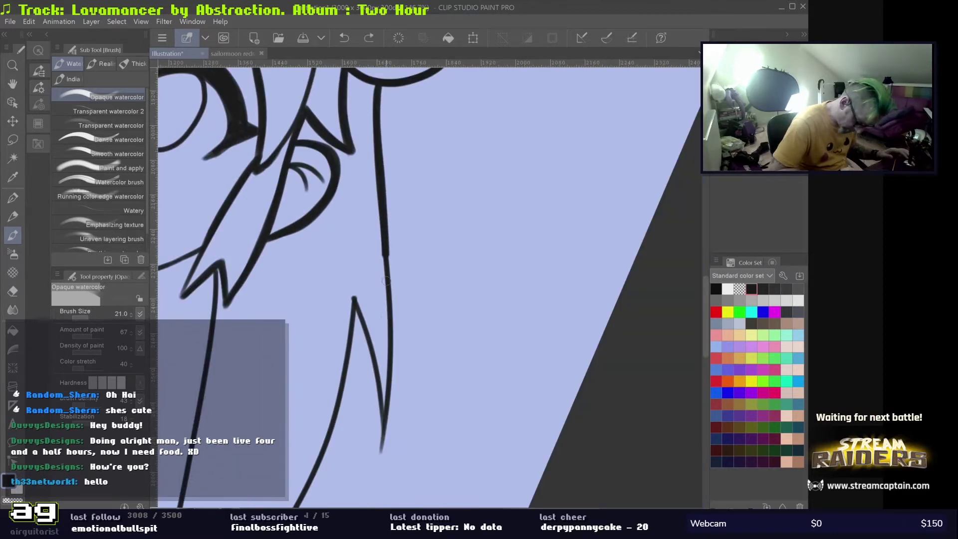
{"action": "left_click_drag", "start_coordinate": [386, 281], "coordinate": [389, 412]}
{"action": "scroll", "coordinate": [388, 349], "scroll_direction": "down", "scroll_amount": 10}
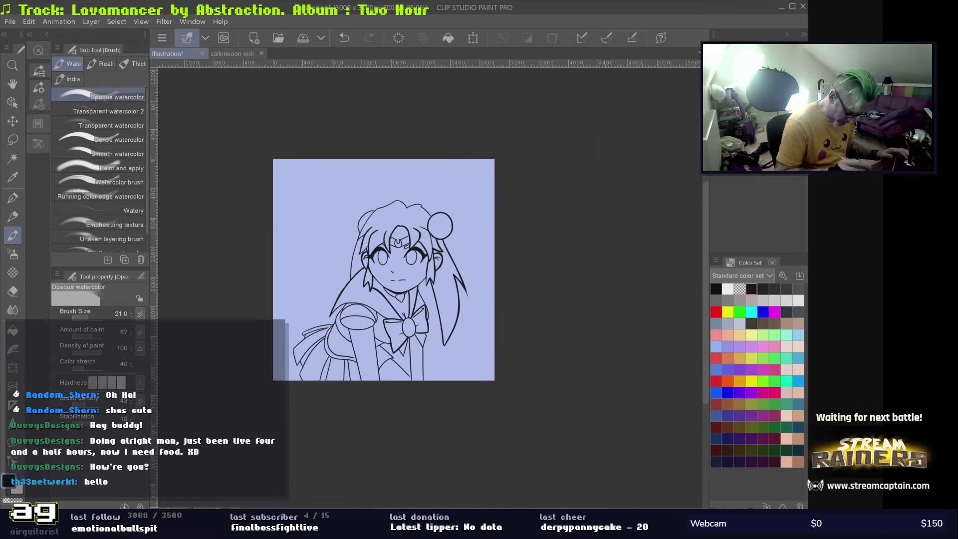
- Thicken the left bun's outline and the crown of the hair between the two buns
{"action": "scroll", "coordinate": [383, 235], "scroll_direction": "up", "scroll_amount": 8}
{"action": "scroll", "coordinate": [255, 213], "scroll_direction": "down", "scroll_amount": 6}
{"action": "scroll", "coordinate": [299, 257], "scroll_direction": "up", "scroll_amount": 6}
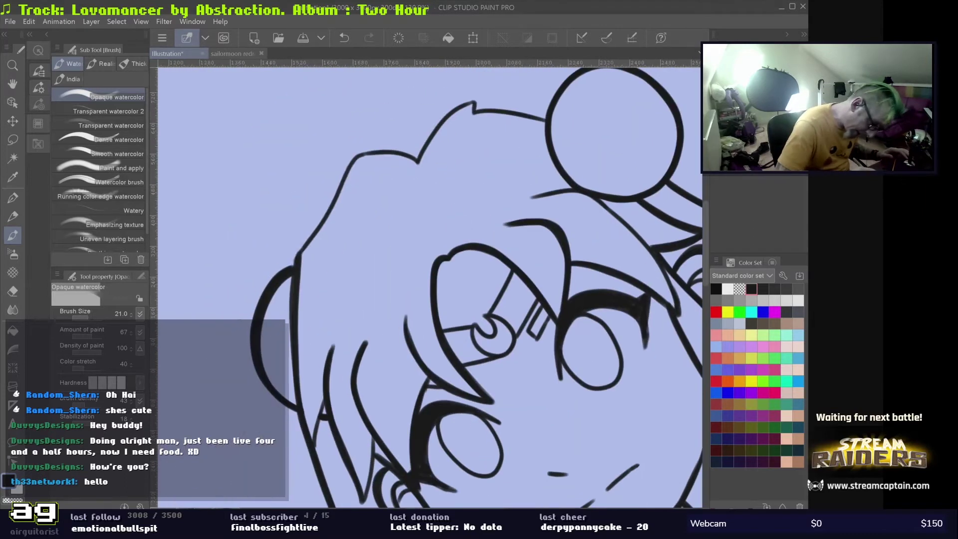
{"action": "mouse_move", "coordinate": [417, 165]}
{"action": "left_mouse_down"}
{"action": "mouse_move", "coordinate": [490, 240]}
{"action": "mouse_move", "coordinate": [366, 260]}
{"action": "left_mouse_up"}
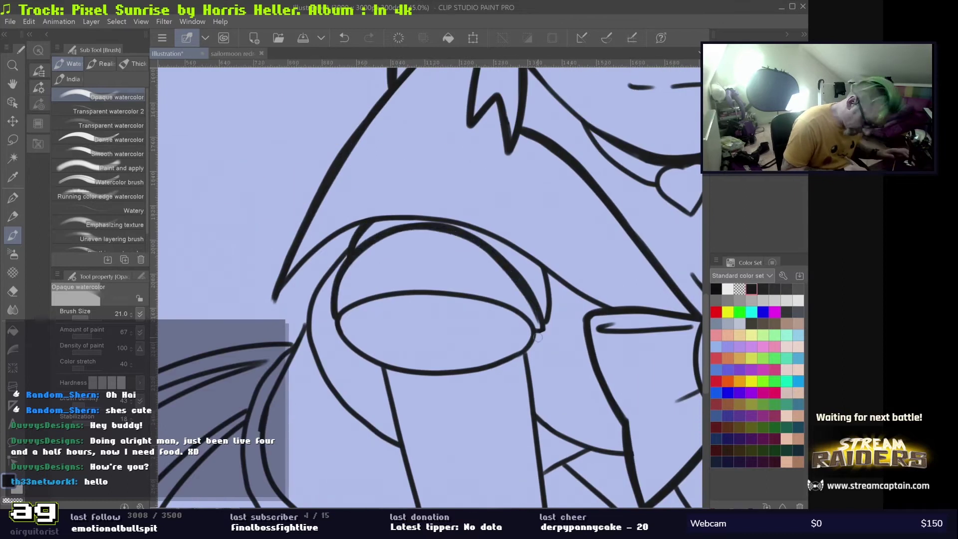
- Undo the last sleeve stroke and redraw the puffed sleeve's upper arc and cuff with a thicker line
{"action": "key", "text": "ctrl+z"}
{"action": "left_click_drag", "start_coordinate": [331, 320], "coordinate": [443, 224]}
{"action": "mouse_move", "coordinate": [532, 342]}
{"action": "left_mouse_down"}
{"action": "mouse_move", "coordinate": [338, 315]}
{"action": "mouse_move", "coordinate": [349, 280]}
{"action": "mouse_move", "coordinate": [335, 265]}
{"action": "mouse_move", "coordinate": [199, 190]}
{"action": "left_mouse_up"}
- Thicken the bodice and skirt lines between the arms below the bow, redoing one stroke
{"action": "mouse_move", "coordinate": [510, 345]}
{"action": "left_mouse_down"}
{"action": "mouse_move", "coordinate": [380, 434]}
{"action": "mouse_move", "coordinate": [429, 125]}
{"action": "mouse_move", "coordinate": [479, 350]}
{"action": "mouse_move", "coordinate": [584, 277]}
{"action": "left_mouse_up"}
{"action": "mouse_move", "coordinate": [584, 277]}
{"action": "left_mouse_down"}
{"action": "mouse_move", "coordinate": [359, 249]}
{"action": "mouse_move", "coordinate": [343, 320]}
{"action": "left_mouse_up"}
{"action": "mouse_move", "coordinate": [343, 319]}
{"action": "left_mouse_down"}
{"action": "mouse_move", "coordinate": [424, 259]}
{"action": "mouse_move", "coordinate": [496, 227]}
{"action": "left_mouse_up"}
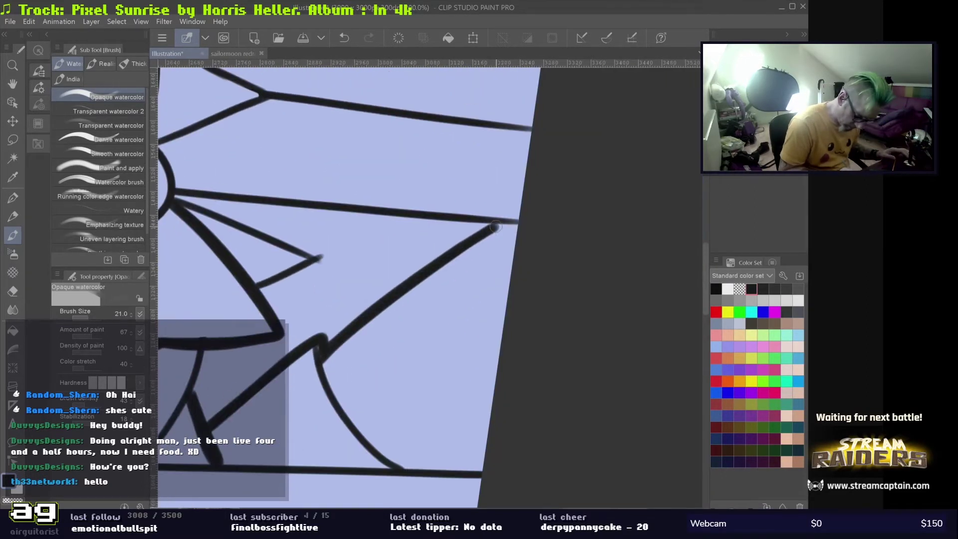
{"action": "mouse_move", "coordinate": [366, 322]}
{"action": "left_mouse_down"}
{"action": "mouse_move", "coordinate": [349, 280]}
{"action": "mouse_move", "coordinate": [329, 324]}
{"action": "mouse_move", "coordinate": [324, 249]}
{"action": "mouse_move", "coordinate": [298, 426]}
{"action": "mouse_move", "coordinate": [330, 449]}
{"action": "mouse_move", "coordinate": [224, 189]}
{"action": "mouse_move", "coordinate": [439, 150]}
{"action": "mouse_move", "coordinate": [314, 270]}
{"action": "mouse_move", "coordinate": [350, 299]}
{"action": "mouse_move", "coordinate": [217, 272]}
{"action": "left_mouse_up"}
{"action": "key", "text": "ctrl+z"}
{"action": "left_click_drag", "start_coordinate": [433, 257], "coordinate": [457, 349]}
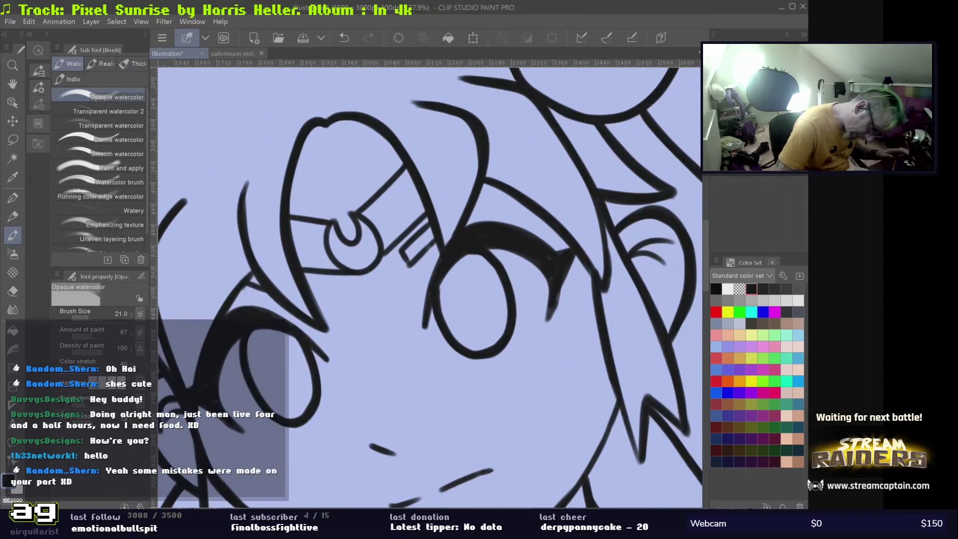
- Set the brush size to 11.6 and ink thin parallel lines inside the tiara band
{"action": "left_click_drag", "start_coordinate": [367, 218], "coordinate": [412, 178]}
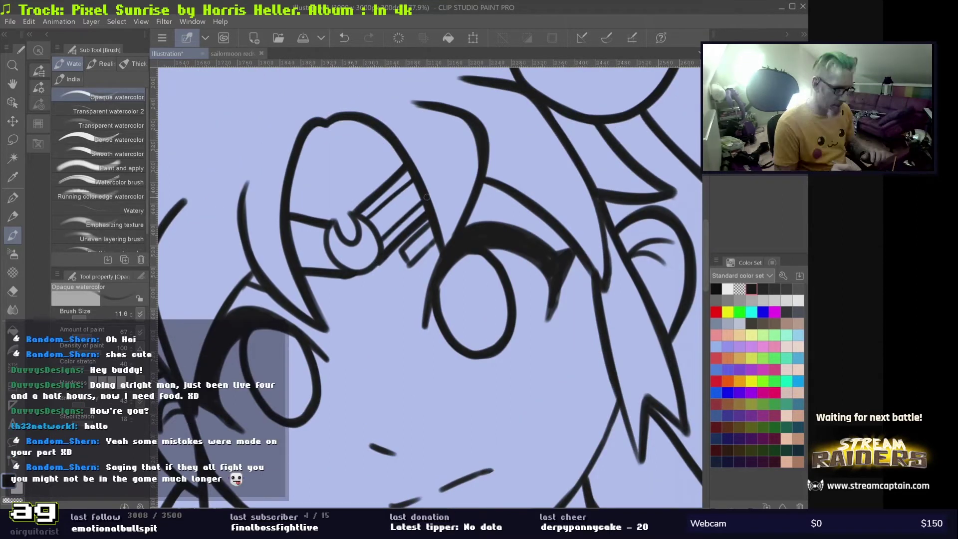
{"action": "scroll", "coordinate": [426, 197], "scroll_direction": "down", "scroll_amount": 3}
- Ink the bow brooch's details: an inner oval rim, a small oval gem and a crescent beneath it
{"action": "left_click_drag", "start_coordinate": [524, 474], "coordinate": [385, 279]}
{"action": "scroll", "coordinate": [384, 279], "scroll_direction": "up", "scroll_amount": 3}
{"action": "left_click_drag", "start_coordinate": [379, 197], "coordinate": [434, 369]}
{"action": "left_click_drag", "start_coordinate": [364, 220], "coordinate": [360, 236]}
{"action": "left_click_drag", "start_coordinate": [344, 287], "coordinate": [444, 352]}
{"action": "left_click_drag", "start_coordinate": [342, 264], "coordinate": [429, 312]}
{"action": "scroll", "coordinate": [429, 310], "scroll_direction": "down", "scroll_amount": 4}
{"action": "left_click_drag", "start_coordinate": [349, 249], "coordinate": [447, 377]}
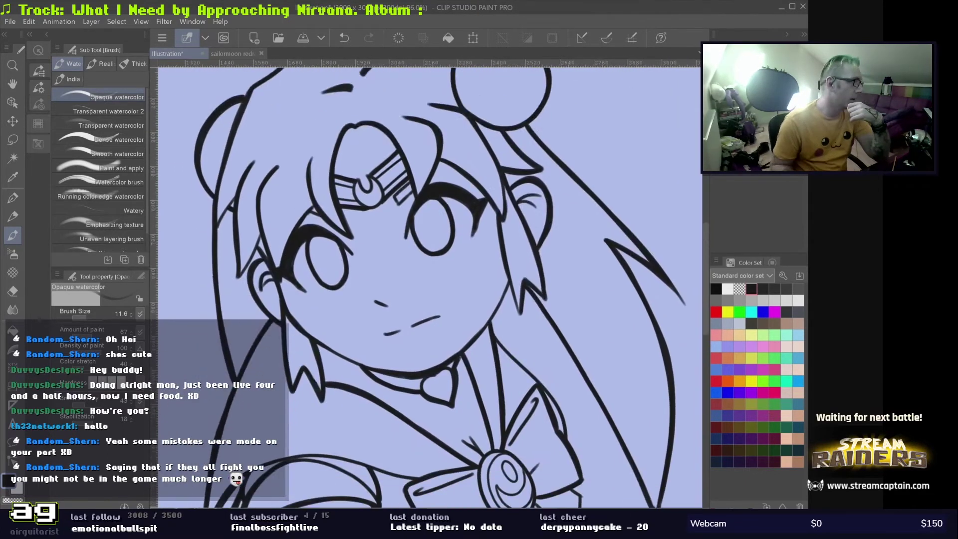
- Draw the right ear's earring as a small stud, a ring and a hanging crescent moon
{"action": "scroll", "coordinate": [429, 285], "scroll_direction": "down", "scroll_amount": 2}
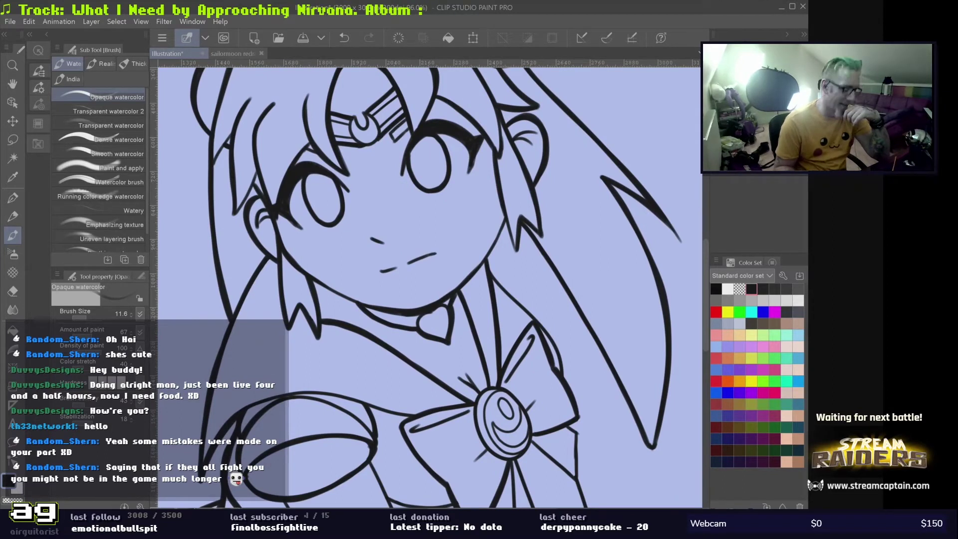
{"action": "left_click_drag", "start_coordinate": [448, 235], "coordinate": [398, 255]}
{"action": "scroll", "coordinate": [398, 255], "scroll_direction": "up", "scroll_amount": 4}
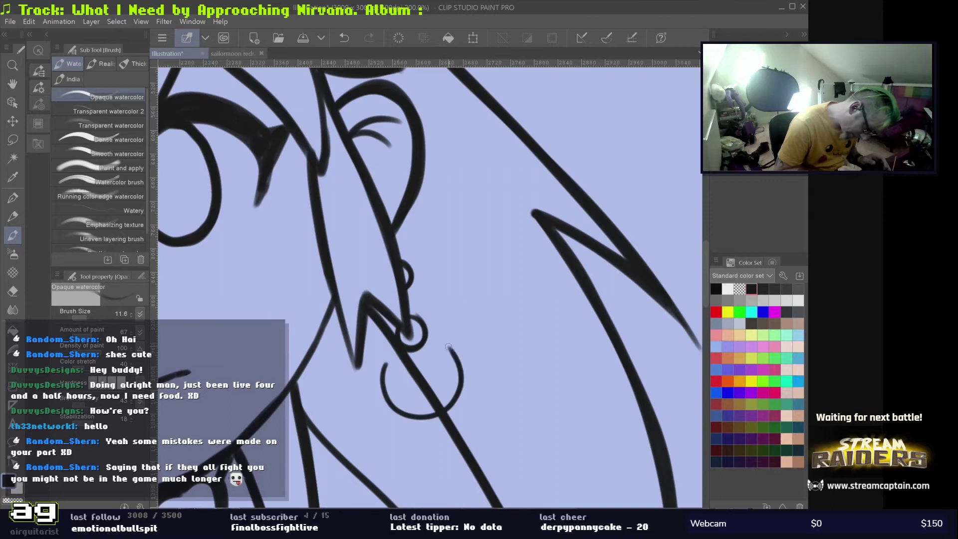
{"action": "scroll", "coordinate": [448, 346], "scroll_direction": "down", "scroll_amount": 4}
{"action": "scroll", "coordinate": [331, 296], "scroll_direction": "up", "scroll_amount": 5}
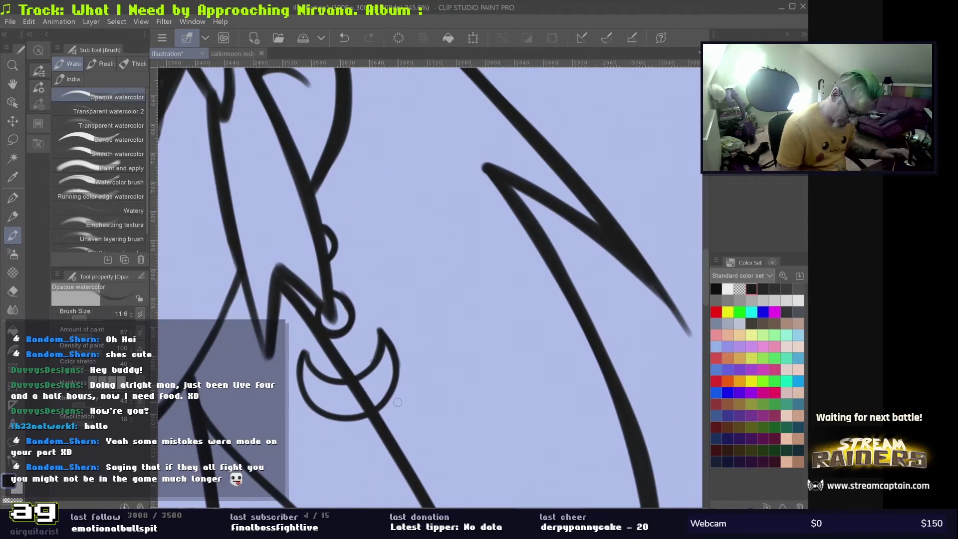
- Erase the pigtail line that crosses the inside of the crescent earring
{"action": "key", "text": "e"}
{"action": "left_click_drag", "start_coordinate": [368, 385], "coordinate": [379, 407]}
{"action": "scroll", "coordinate": [379, 407], "scroll_direction": "down", "scroll_amount": 5}
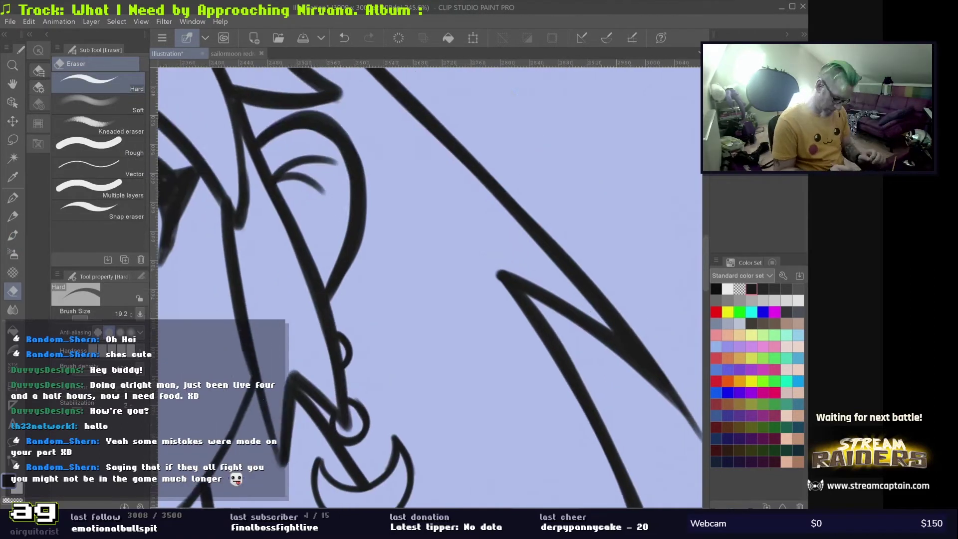
- Thicken the short bodice line below the bow beside the arm and tidy its edges with the eraser
{"action": "scroll", "coordinate": [439, 299], "scroll_direction": "up", "scroll_amount": 5}
{"action": "key", "text": "b"}
{"action": "scroll", "coordinate": [518, 382], "scroll_direction": "up", "scroll_amount": 5}
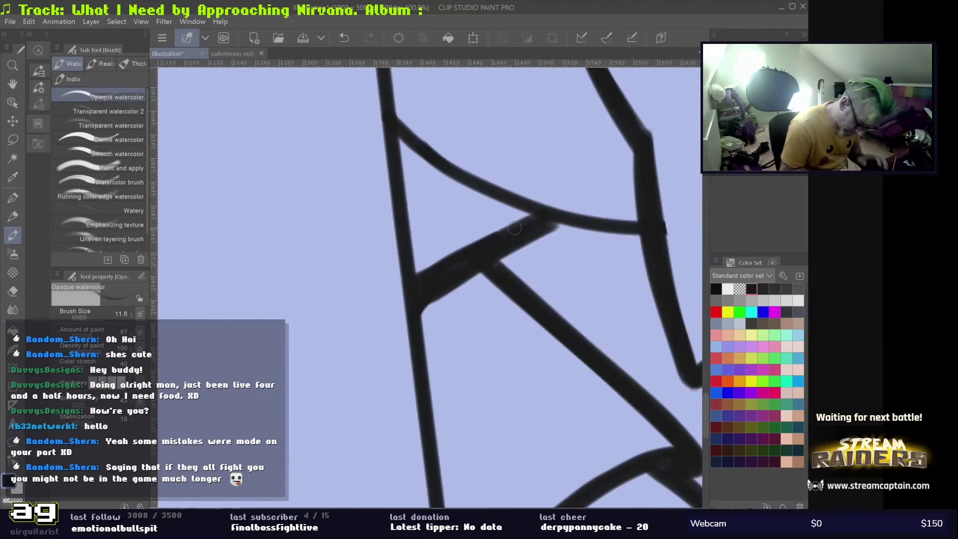
{"action": "key", "text": "e"}
{"action": "scroll", "coordinate": [309, 216], "scroll_direction": "down", "scroll_amount": 8}
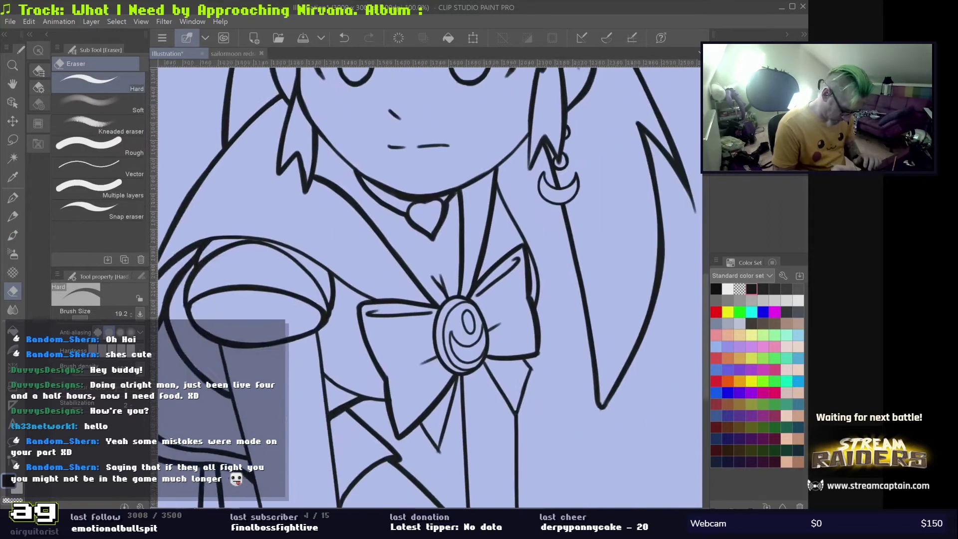
- Set the brush size to 21 and thicken the bow's tails and the adjoining arm lines
{"action": "scroll", "coordinate": [379, 220], "scroll_direction": "up", "scroll_amount": 4}
{"action": "key", "text": "b"}
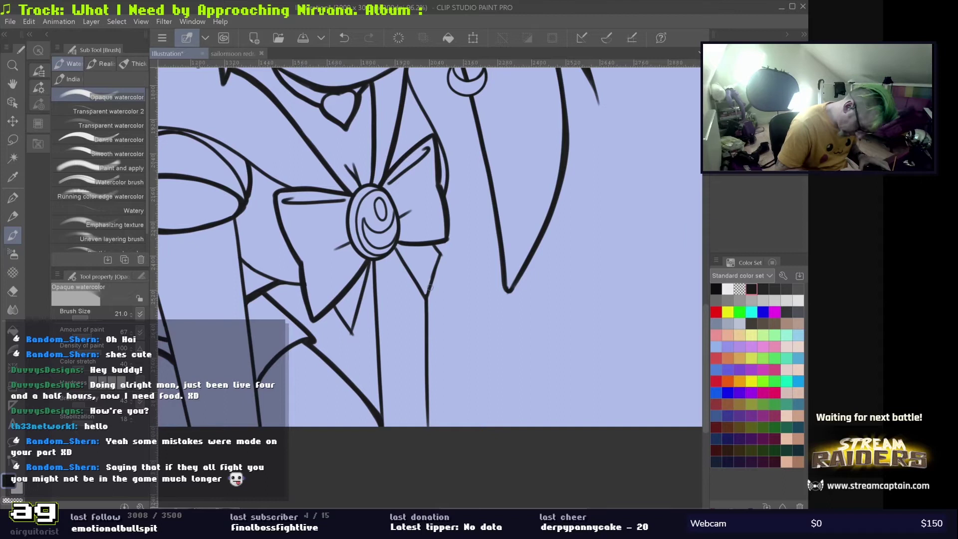
{"action": "scroll", "coordinate": [419, 300], "scroll_direction": "up", "scroll_amount": 5}
{"action": "scroll", "coordinate": [456, 252], "scroll_direction": "down", "scroll_amount": 2}
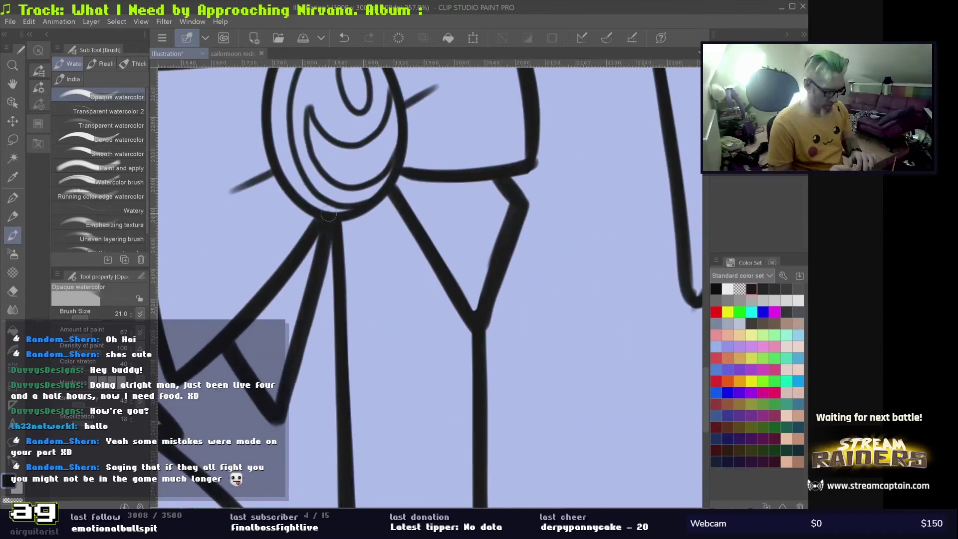
{"action": "scroll", "coordinate": [310, 381], "scroll_direction": "down", "scroll_amount": 5}
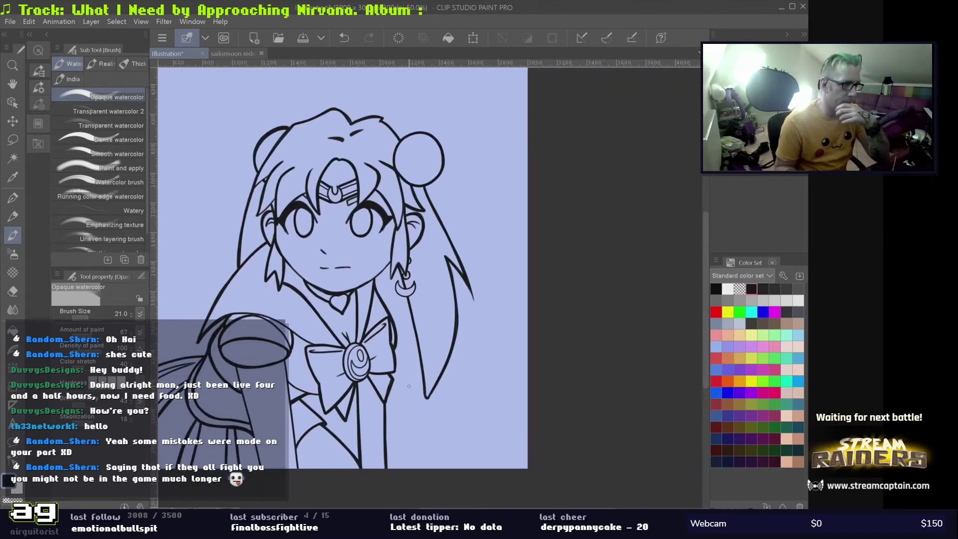
- Draw a curved rim line and an inner ring inside the right hair bun for its ornament
{"action": "scroll", "coordinate": [328, 214], "scroll_direction": "up", "scroll_amount": 6}
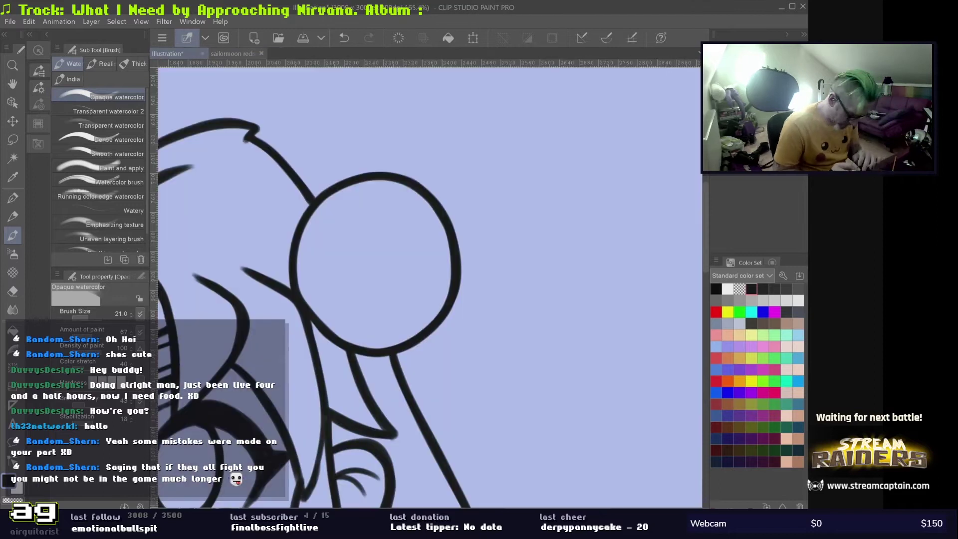
{"action": "scroll", "coordinate": [429, 284], "scroll_direction": "down", "scroll_amount": 1}
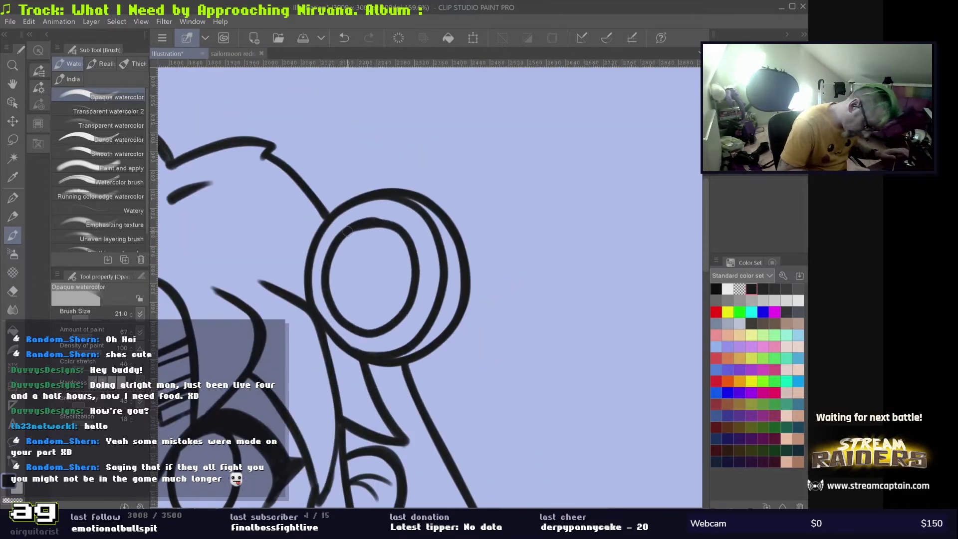
- Redraw the inner ring in the right hair bun and erase the stray stroke ends at its rim
{"action": "scroll", "coordinate": [389, 216], "scroll_direction": "down", "scroll_amount": 3}
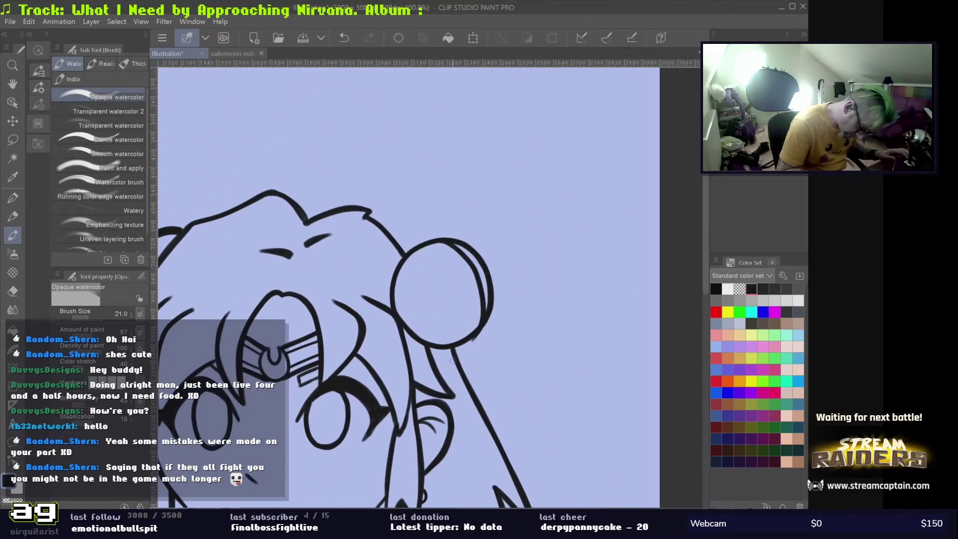
{"action": "key", "text": "ctrl+z"}
{"action": "scroll", "coordinate": [416, 220], "scroll_direction": "up", "scroll_amount": 1}
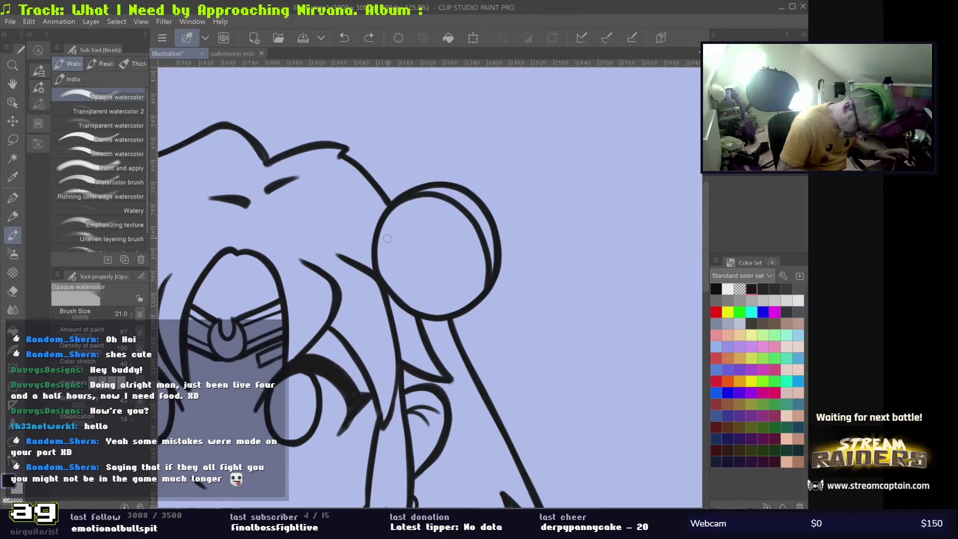
{"action": "left_click_drag", "start_coordinate": [387, 238], "coordinate": [394, 235]}
{"action": "scroll", "coordinate": [395, 235], "scroll_direction": "down", "scroll_amount": 2}
{"action": "scroll", "coordinate": [394, 235], "scroll_direction": "up", "scroll_amount": 2}
{"action": "scroll", "coordinate": [425, 260], "scroll_direction": "up", "scroll_amount": 4}
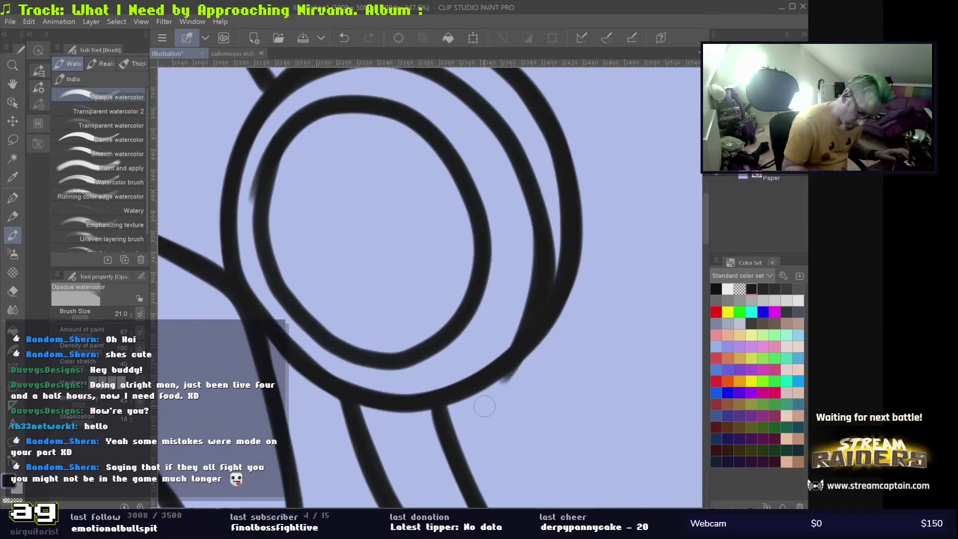
{"action": "key", "text": "e"}
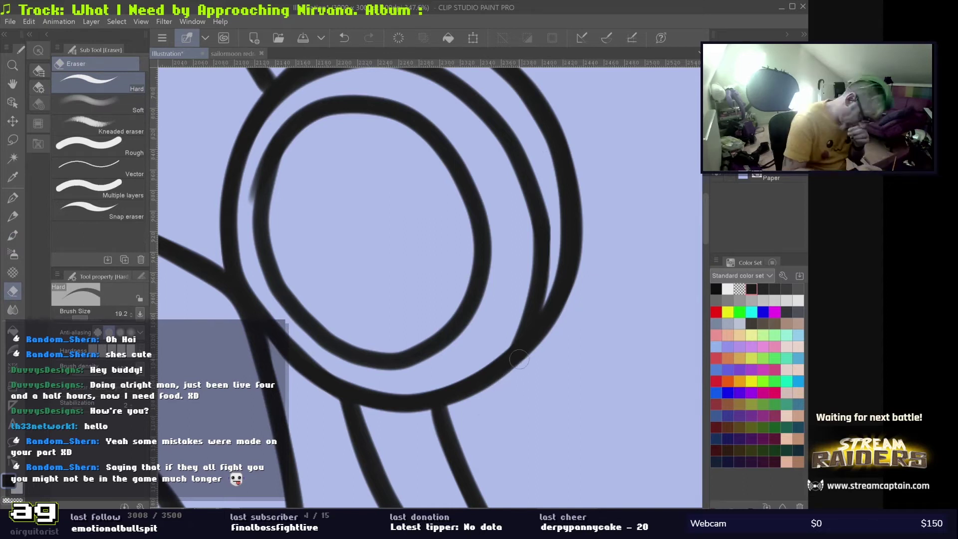
{"action": "left_click_drag", "start_coordinate": [248, 165], "coordinate": [254, 225]}
{"action": "scroll", "coordinate": [299, 249], "scroll_direction": "down", "scroll_amount": 3}
{"action": "scroll", "coordinate": [300, 249], "scroll_direction": "up", "scroll_amount": 3}
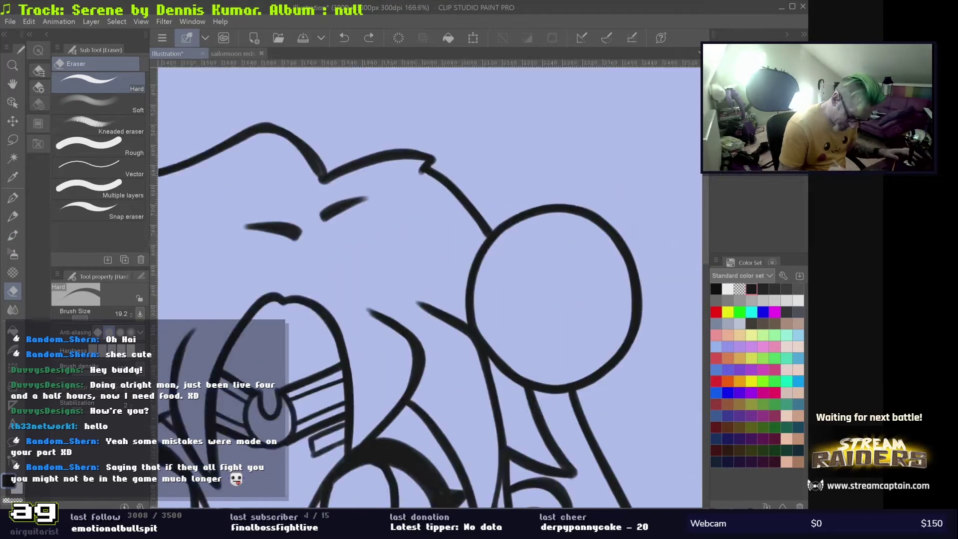
- Try a vertical and a horizontal guide curve across the right hair bun, then undo them
{"action": "key", "text": "b"}
{"action": "left_click_drag", "start_coordinate": [630, 313], "coordinate": [631, 324]}
{"action": "left_click_drag", "start_coordinate": [543, 226], "coordinate": [537, 409]}
{"action": "scroll", "coordinate": [504, 315], "scroll_direction": "down", "scroll_amount": 3}
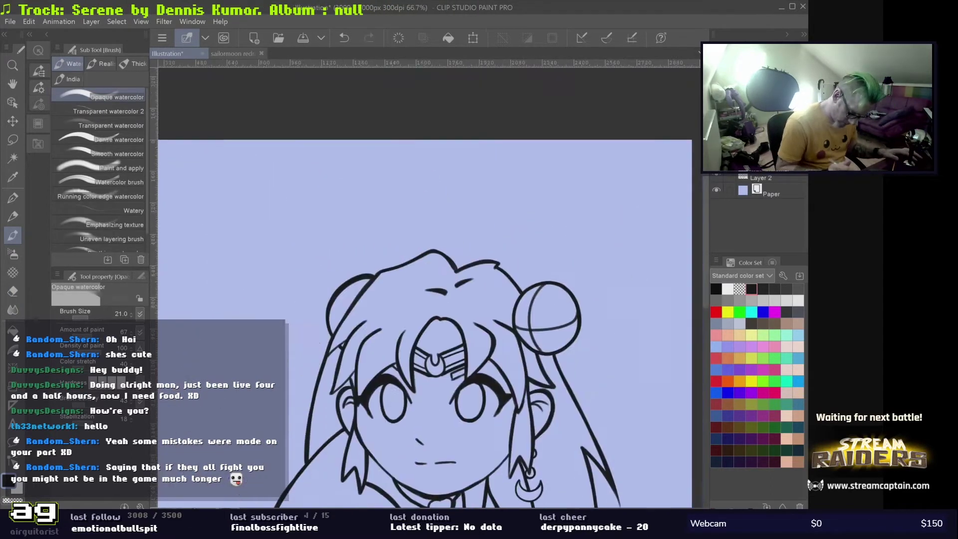
{"action": "scroll", "coordinate": [504, 315], "scroll_direction": "up", "scroll_amount": 3}
{"action": "key", "text": "ctrl+z"}
{"action": "key", "text": "ctrl+z"}
- Try crossing guide curves in the right hair bun again with a second horizontal curve, then remove them all
{"action": "left_click_drag", "start_coordinate": [504, 302], "coordinate": [503, 307]}
{"action": "left_click_drag", "start_coordinate": [425, 220], "coordinate": [421, 402]}
{"action": "scroll", "coordinate": [504, 316], "scroll_direction": "down", "scroll_amount": 3}
{"action": "scroll", "coordinate": [540, 298], "scroll_direction": "up", "scroll_amount": 3}
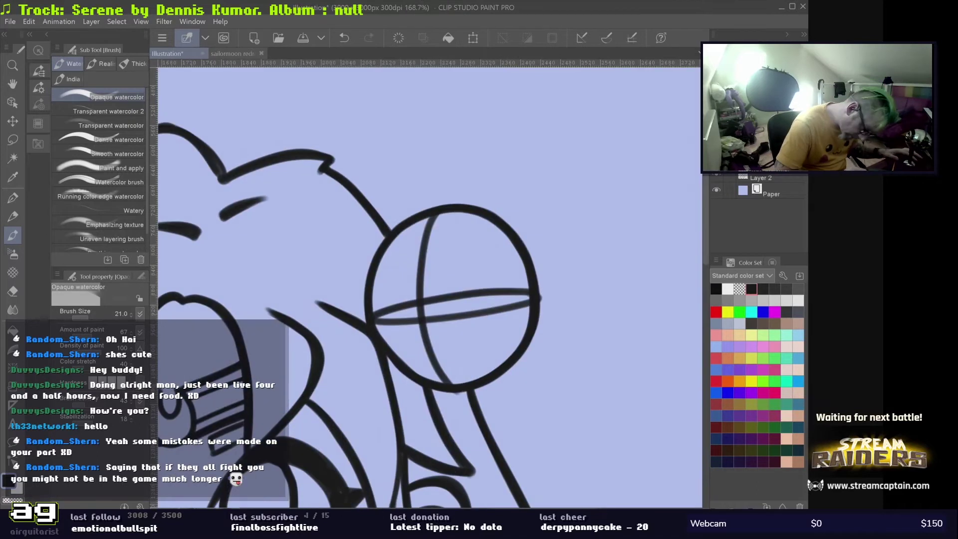
{"action": "key", "text": "ctrl+z"}
{"action": "scroll", "coordinate": [473, 339], "scroll_direction": "down", "scroll_amount": 3}
{"action": "scroll", "coordinate": [473, 340], "scroll_direction": "up", "scroll_amount": 3}
{"action": "key", "text": "ctrl+z"}
{"action": "key", "text": "ctrl+z"}
{"action": "key", "text": "ctrl+z"}
{"action": "left_click_drag", "start_coordinate": [351, 332], "coordinate": [487, 267]}
{"action": "key", "text": "ctrl+z"}
- Draw the ornament arcs in the left hair bun and the rim line and inner ring in the right bun
{"action": "scroll", "coordinate": [351, 332], "scroll_direction": "left", "scroll_amount": 5}
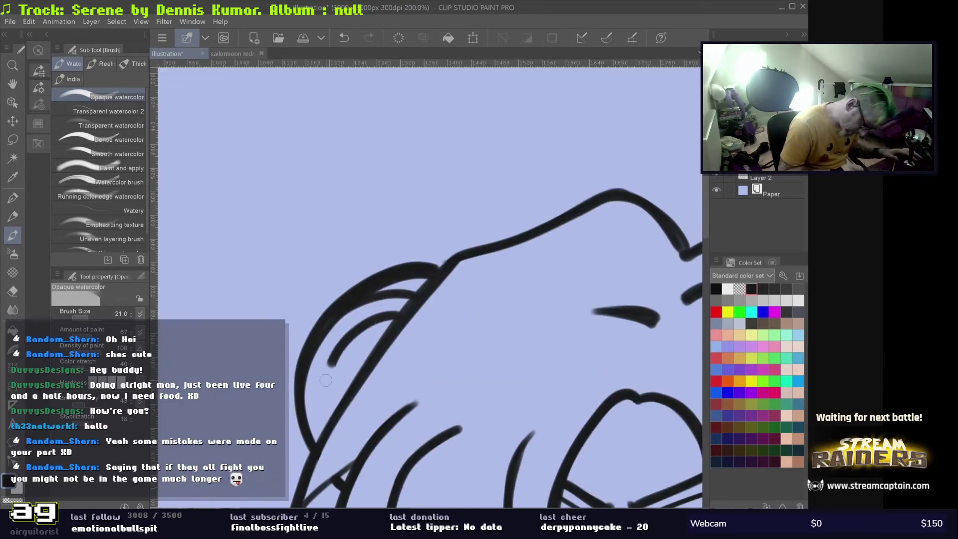
{"action": "scroll", "coordinate": [326, 380], "scroll_direction": "down", "scroll_amount": 5}
{"action": "scroll", "coordinate": [325, 380], "scroll_direction": "up", "scroll_amount": 5}
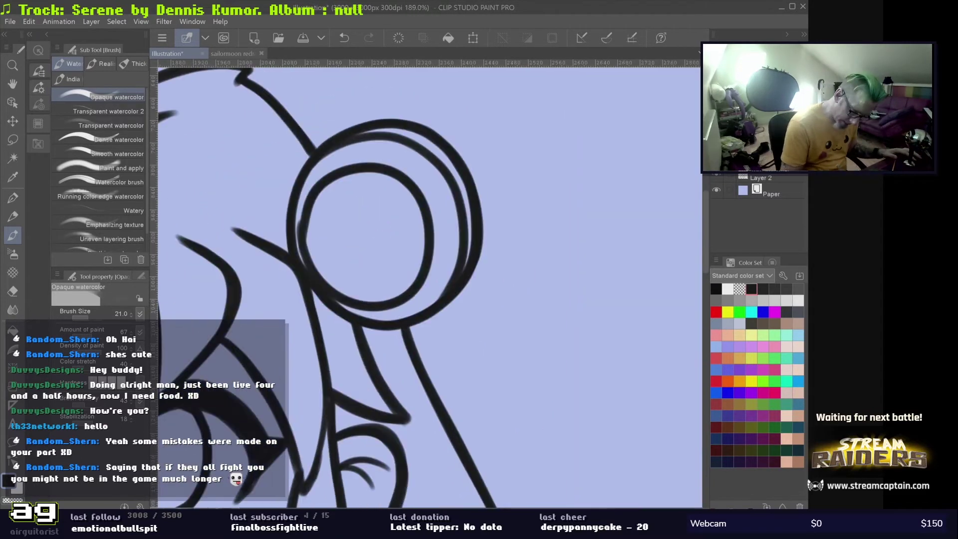
{"action": "key", "text": "ctrl+z"}
{"action": "key", "text": "ctrl+Tab"}
{"action": "key", "text": "ctrl+Tab"}
{"action": "scroll", "coordinate": [429, 285], "scroll_direction": "down", "scroll_amount": 4}
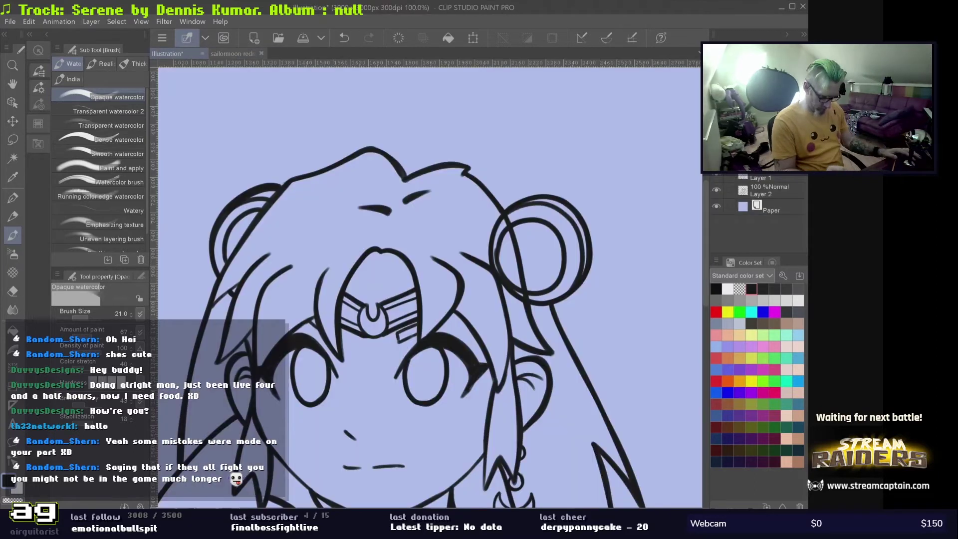
{"action": "scroll", "coordinate": [512, 379], "scroll_direction": "up", "scroll_amount": 3}
- Paste the Sailor Moon reference picture into the upper-left corner of the illustration
{"action": "key", "text": "ctrl+Tab"}
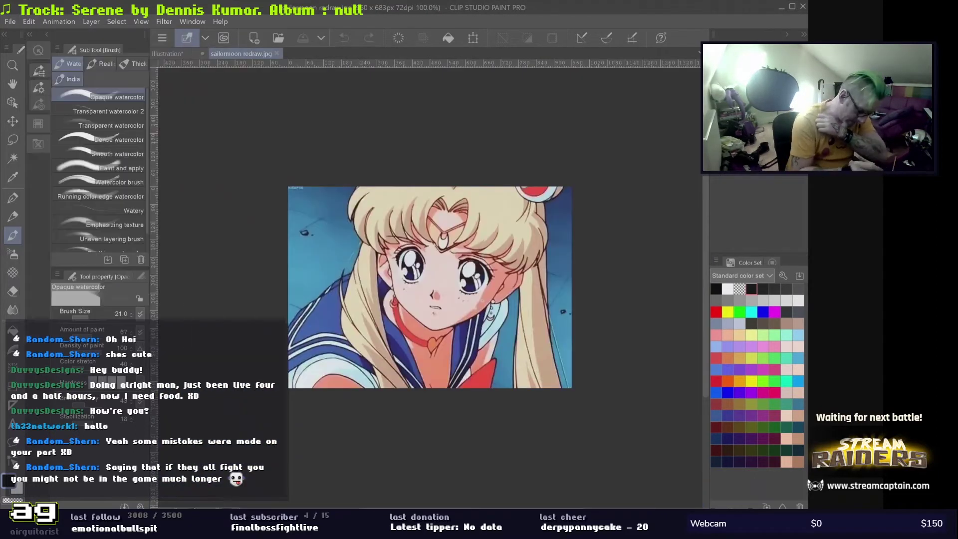
{"action": "key", "text": "ctrl+Tab"}
{"action": "key", "text": "ctrl+v"}
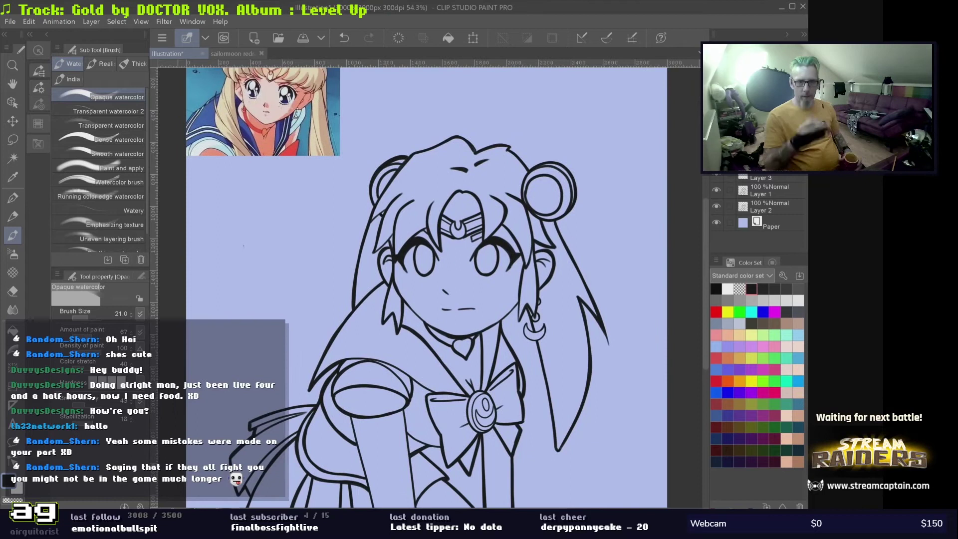
- Draw the left pigtail sweeping from beside the ear across the collar to a point above the bow
{"action": "left_click_drag", "start_coordinate": [419, 284], "coordinate": [398, 296]}
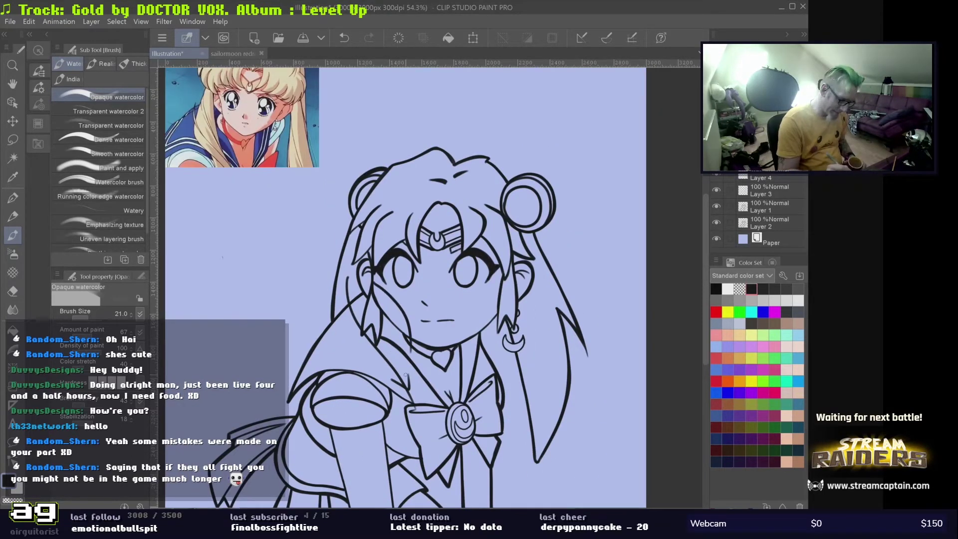
{"action": "scroll", "coordinate": [420, 339], "scroll_direction": "up", "scroll_amount": 3}
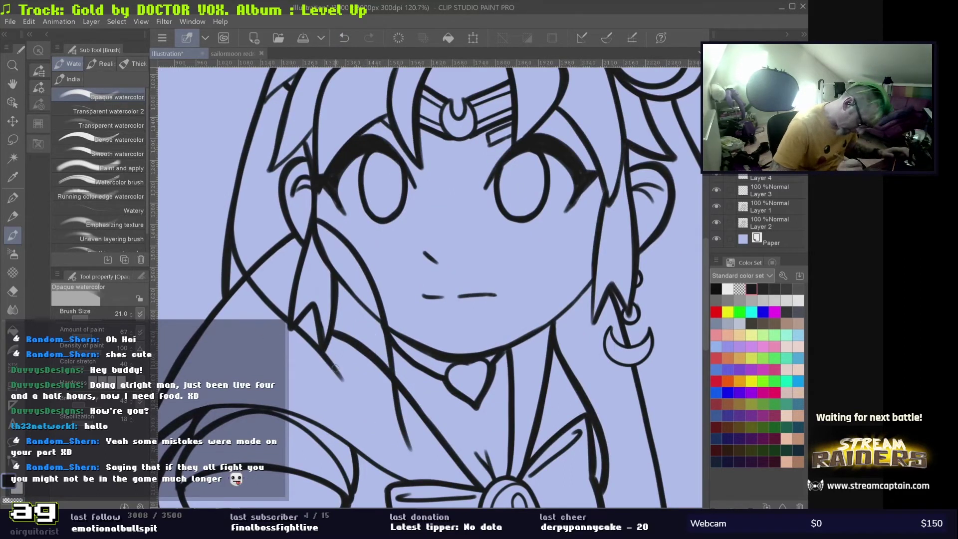
{"action": "scroll", "coordinate": [335, 368], "scroll_direction": "down", "scroll_amount": 3}
{"action": "scroll", "coordinate": [335, 369], "scroll_direction": "up", "scroll_amount": 4}
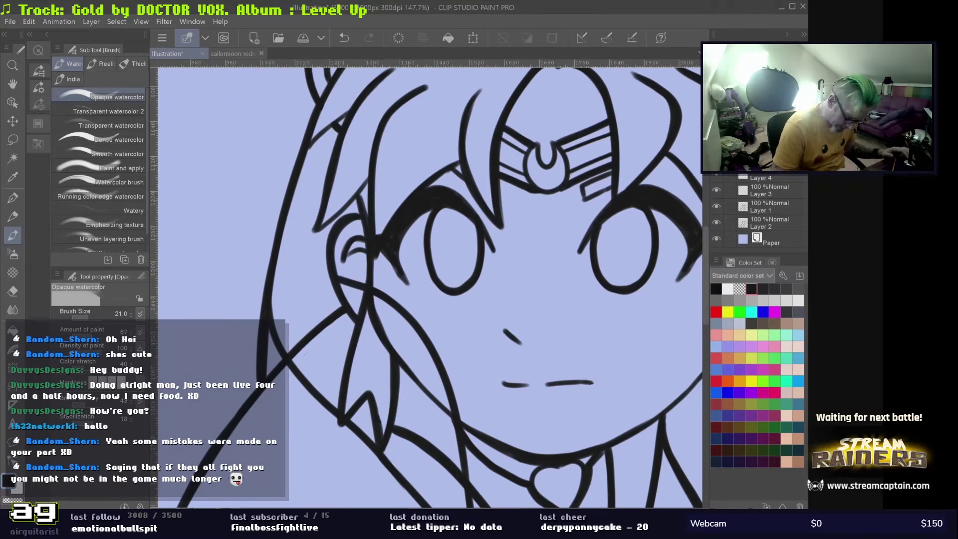
{"action": "scroll", "coordinate": [335, 368], "scroll_direction": "down", "scroll_amount": 3}
{"action": "scroll", "coordinate": [335, 368], "scroll_direction": "up", "scroll_amount": 2}
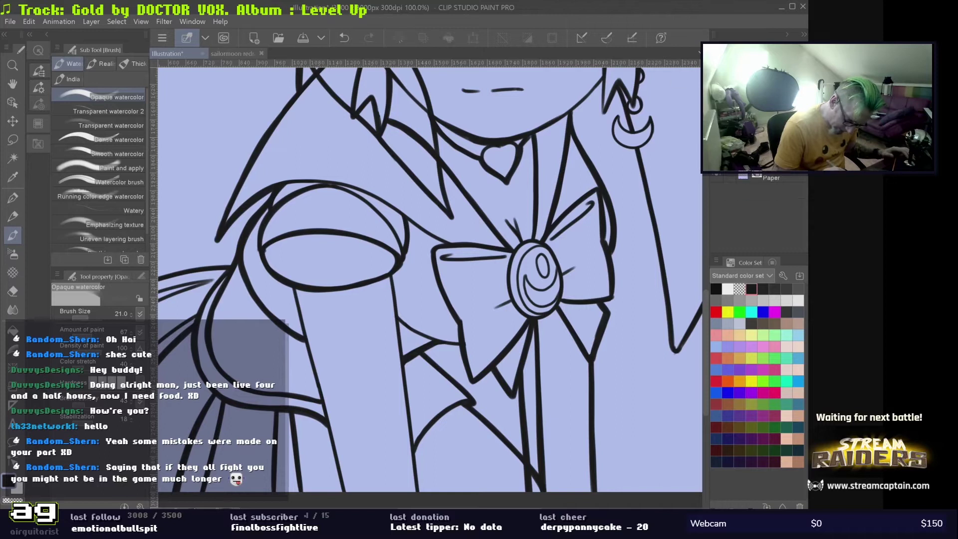
- Erase the hair, face, shoulder and collar lines that cross the inside of the left pigtail and the overlap beneath it
{"action": "scroll", "coordinate": [335, 368], "scroll_direction": "up", "scroll_amount": 4}
{"action": "key", "text": "e"}
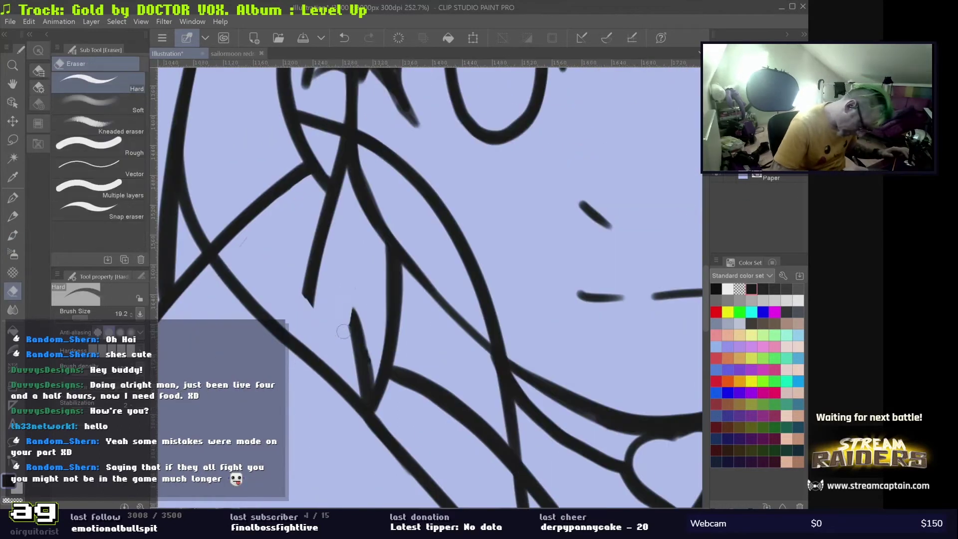
{"action": "key", "text": "ctrl+z"}
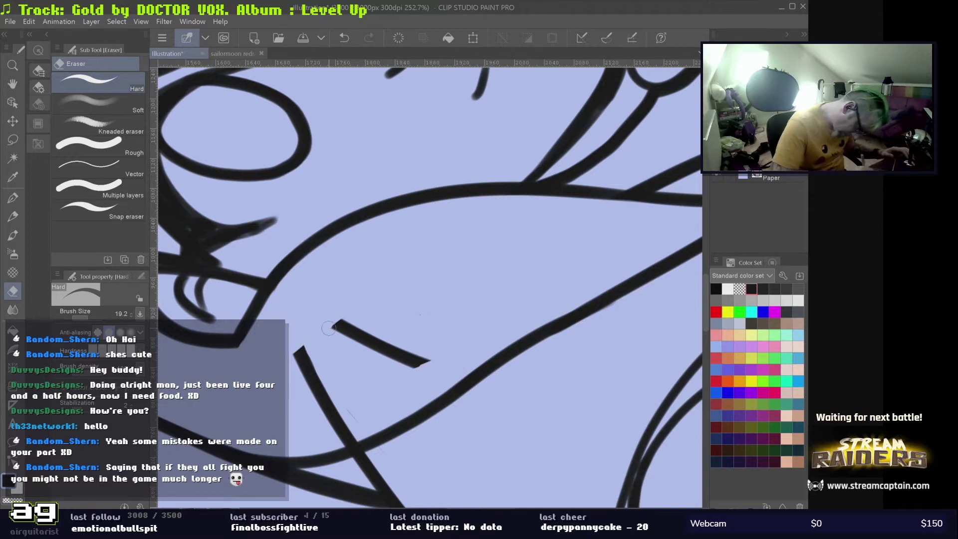
{"action": "scroll", "coordinate": [329, 328], "scroll_direction": "down", "scroll_amount": 4}
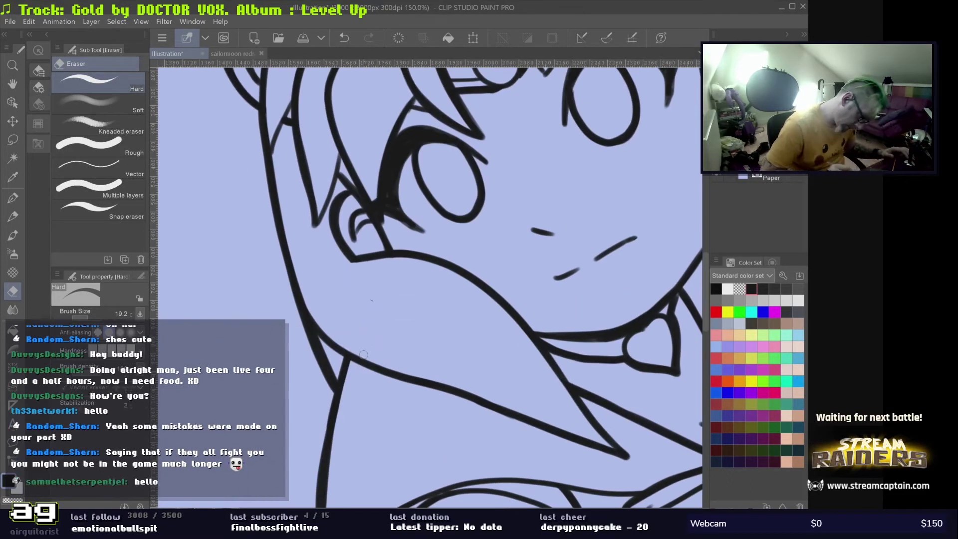
{"action": "scroll", "coordinate": [363, 354], "scroll_direction": "up", "scroll_amount": 5}
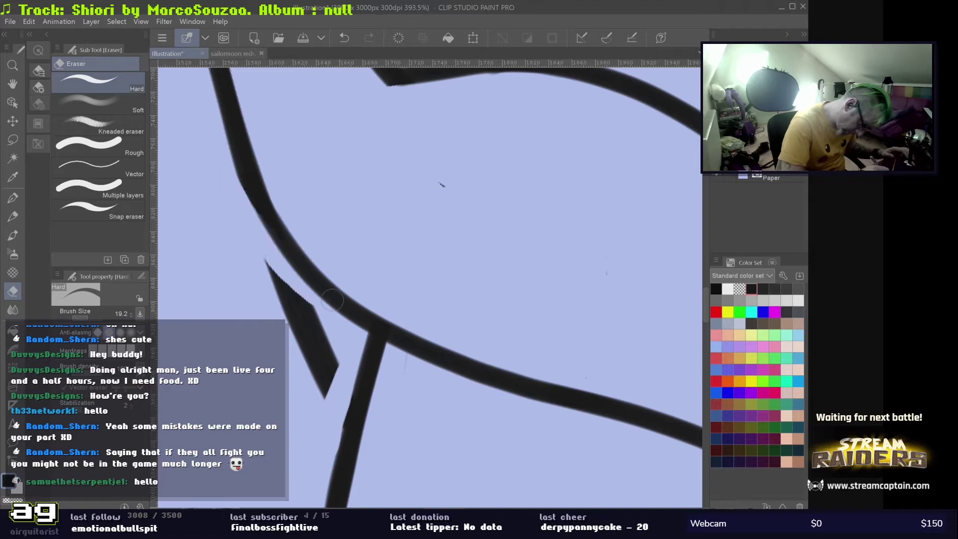
{"action": "scroll", "coordinate": [320, 328], "scroll_direction": "down", "scroll_amount": 8}
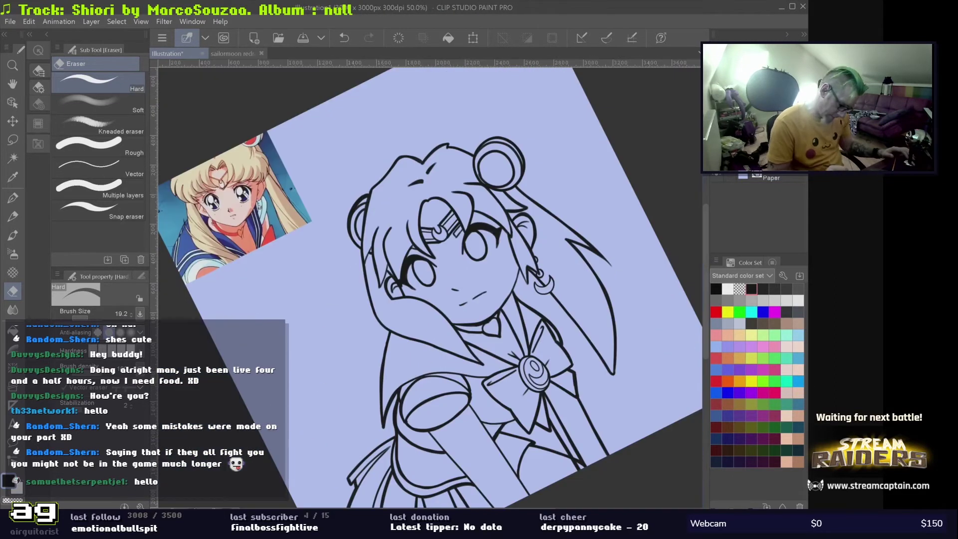
- Draw a pointed loose strand of hair hanging behind the left pigtail's outer edge
{"action": "scroll", "coordinate": [391, 268], "scroll_direction": "up", "scroll_amount": 4}
{"action": "key", "text": "b"}
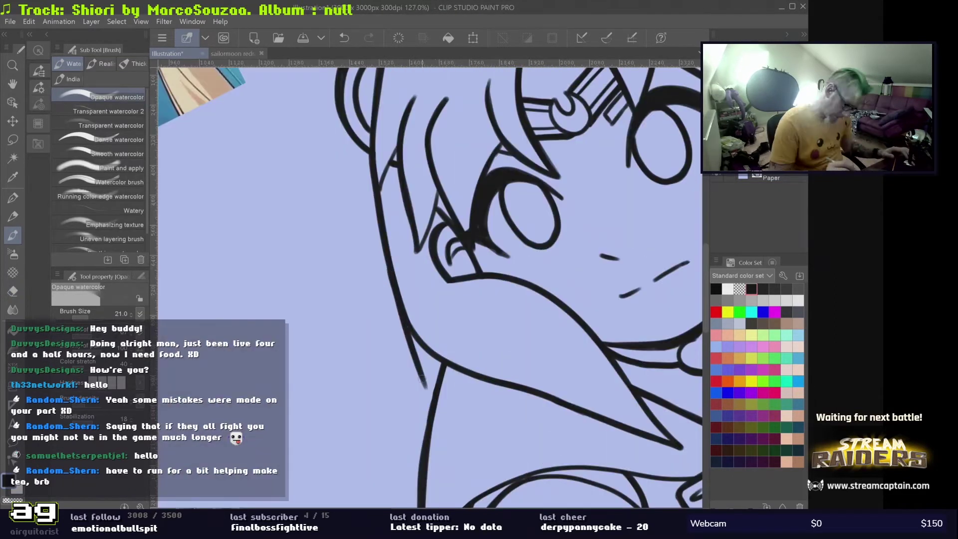
{"action": "scroll", "coordinate": [423, 380], "scroll_direction": "down", "scroll_amount": 1}
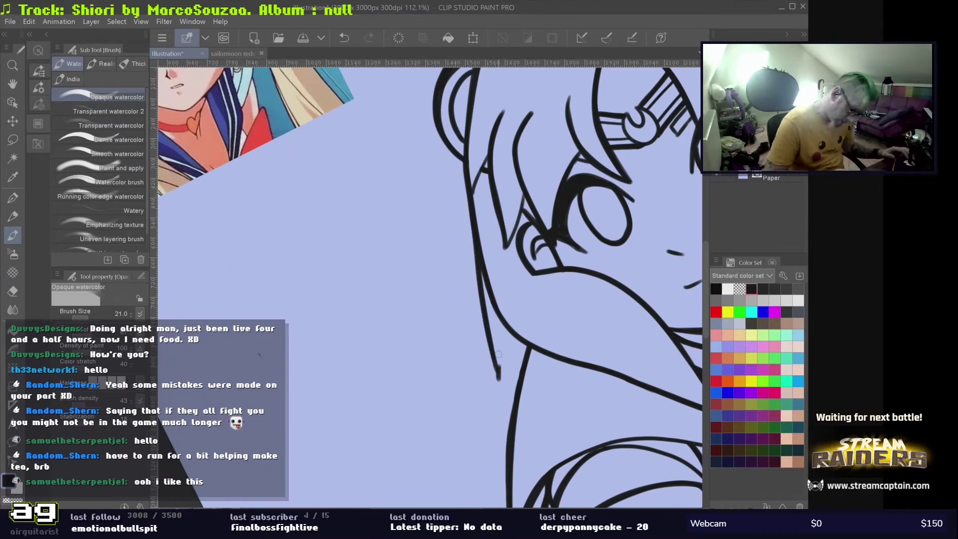
{"action": "scroll", "coordinate": [498, 354], "scroll_direction": "down", "scroll_amount": 3}
{"action": "scroll", "coordinate": [498, 353], "scroll_direction": "up", "scroll_amount": 1}
{"action": "scroll", "coordinate": [439, 247], "scroll_direction": "up", "scroll_amount": 3}
- Sharpen the tip of the loose strand behind the left pigtail with the hard eraser
{"action": "key", "text": "e"}
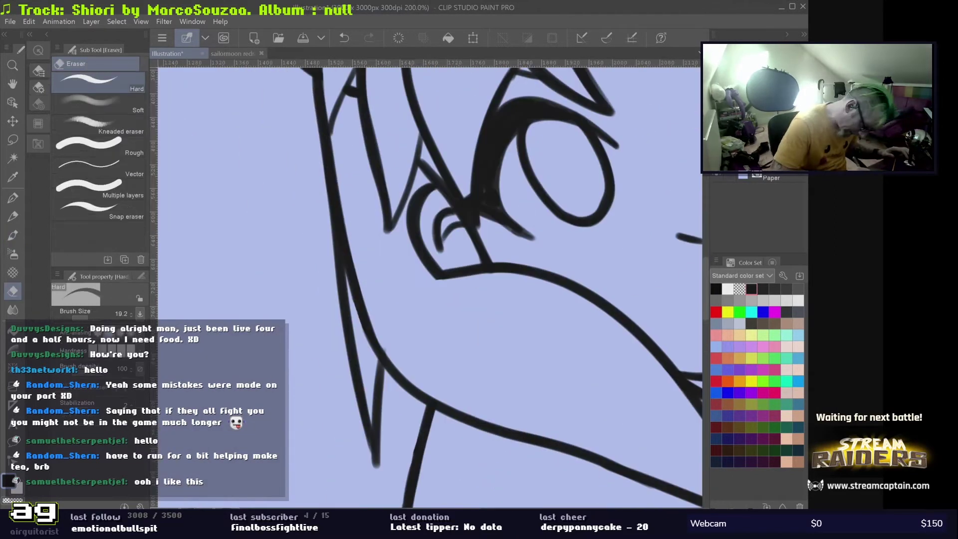
{"action": "scroll", "coordinate": [398, 362], "scroll_direction": "down", "scroll_amount": 4}
{"action": "scroll", "coordinate": [346, 310], "scroll_direction": "up", "scroll_amount": 8}
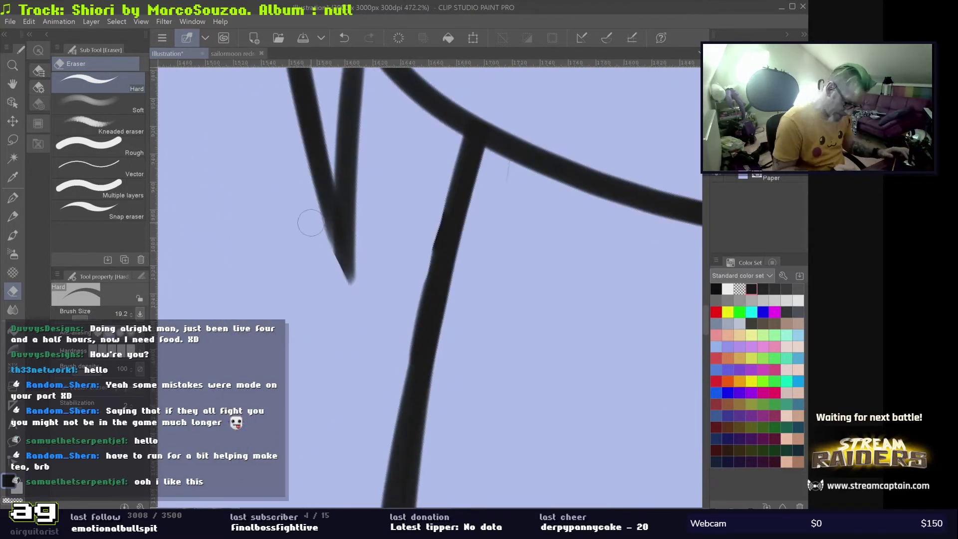
{"action": "scroll", "coordinate": [310, 222], "scroll_direction": "down", "scroll_amount": 10}
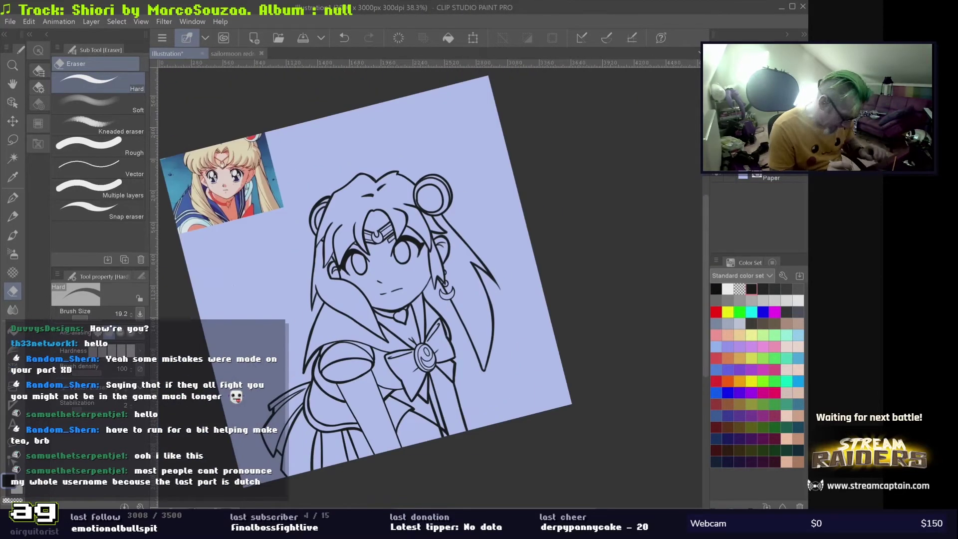
- Reduce the eraser size to 9.4 and erase the extra line running down from the brooch between the bow's tails
{"action": "scroll", "coordinate": [319, 354], "scroll_direction": "up", "scroll_amount": 1}
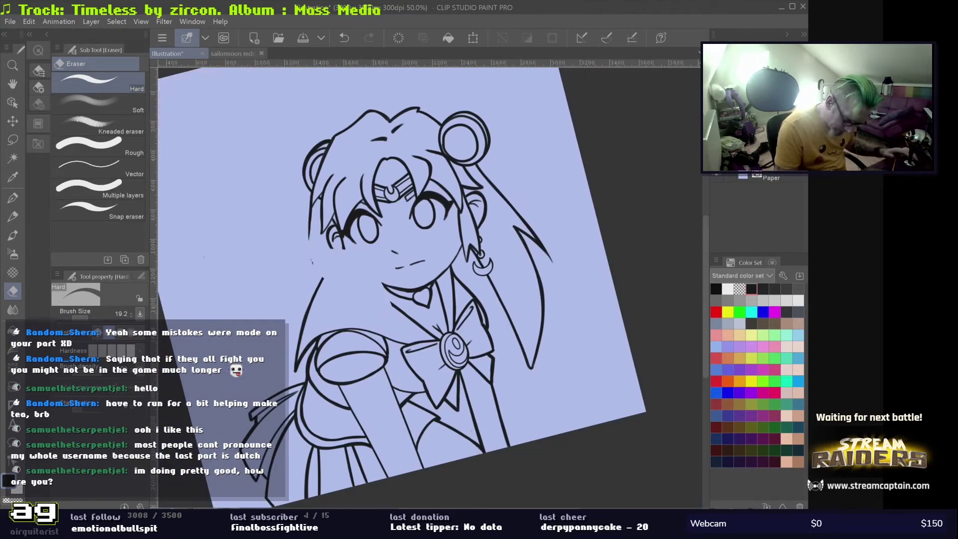
{"action": "scroll", "coordinate": [452, 393], "scroll_direction": "up", "scroll_amount": 4}
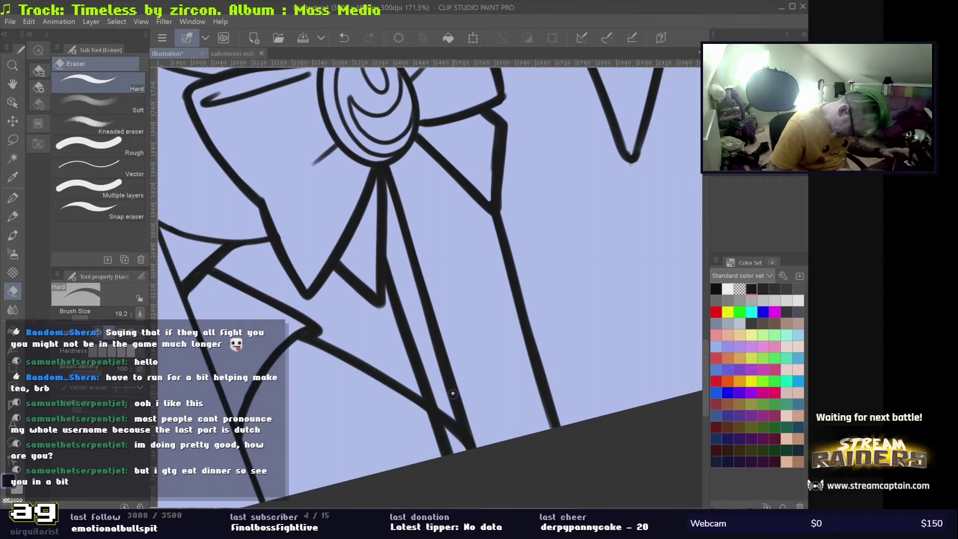
{"action": "scroll", "coordinate": [430, 327], "scroll_direction": "up", "scroll_amount": 3}
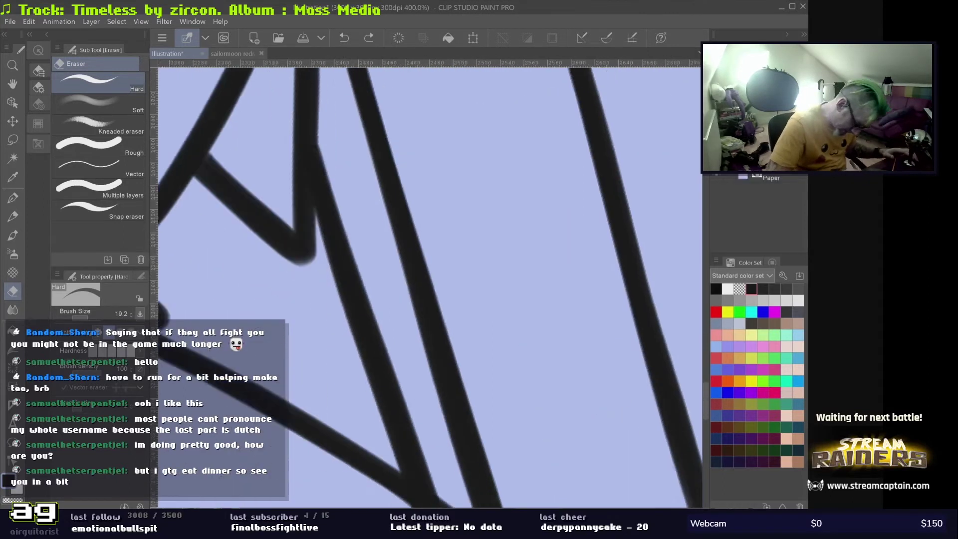
{"action": "mouse_move", "coordinate": [456, 294]}
{"action": "left_mouse_down"}
{"action": "mouse_move", "coordinate": [464, 252]}
{"action": "mouse_move", "coordinate": [440, 338]}
{"action": "mouse_move", "coordinate": [335, 256]}
{"action": "mouse_move", "coordinate": [345, 295]}
{"action": "left_mouse_up"}
{"action": "key", "text": "ctrl+z"}
{"action": "scroll", "coordinate": [431, 288], "scroll_direction": "up", "scroll_amount": 3}
{"action": "scroll", "coordinate": [345, 296], "scroll_direction": "down", "scroll_amount": 10}
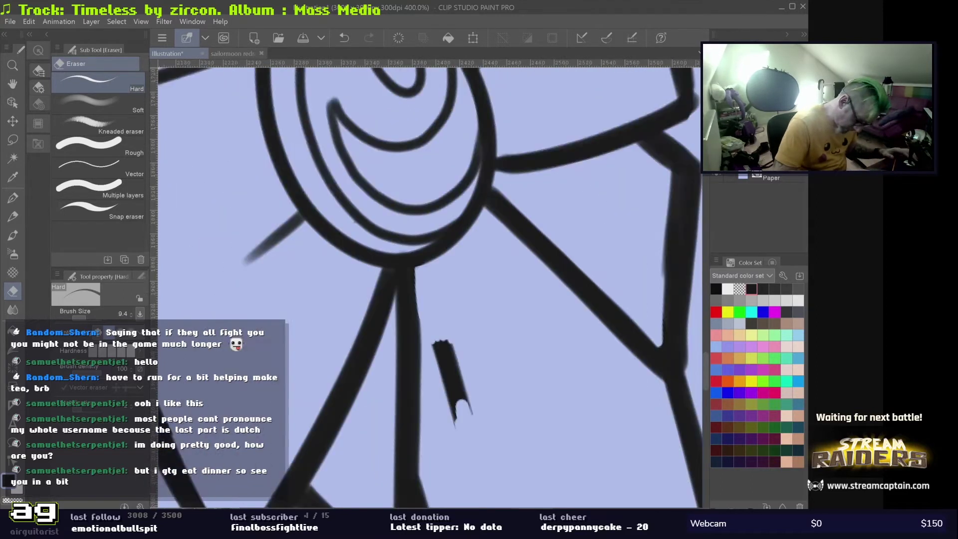
{"action": "scroll", "coordinate": [345, 295], "scroll_direction": "down", "scroll_amount": 3}
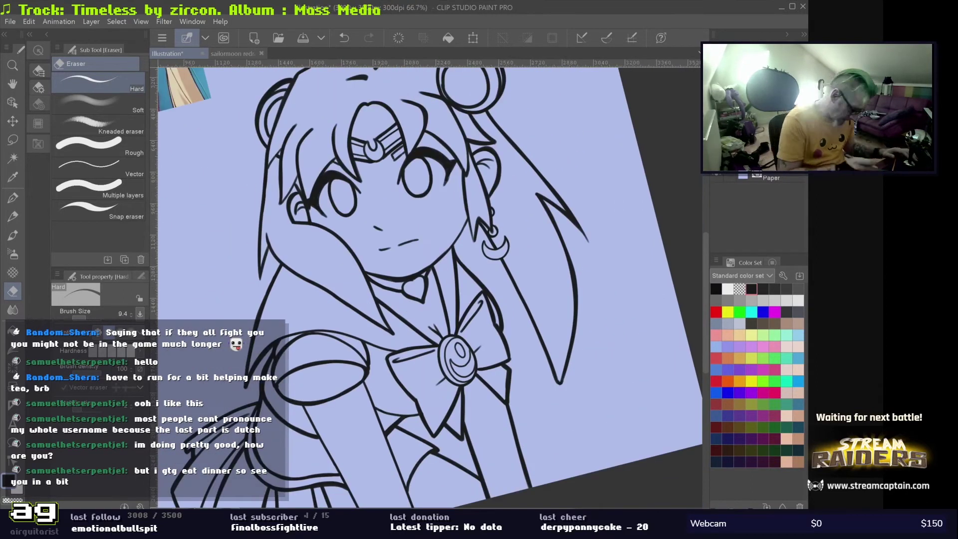
- Thicken the jawline beside the crescent earring and check the line art in a flipped view
{"action": "scroll", "coordinate": [430, 285], "scroll_direction": "down", "scroll_amount": 3}
{"action": "key", "text": "b"}
{"action": "scroll", "coordinate": [438, 419], "scroll_direction": "down", "scroll_amount": 3}
{"action": "scroll", "coordinate": [437, 419], "scroll_direction": "up", "scroll_amount": 3}
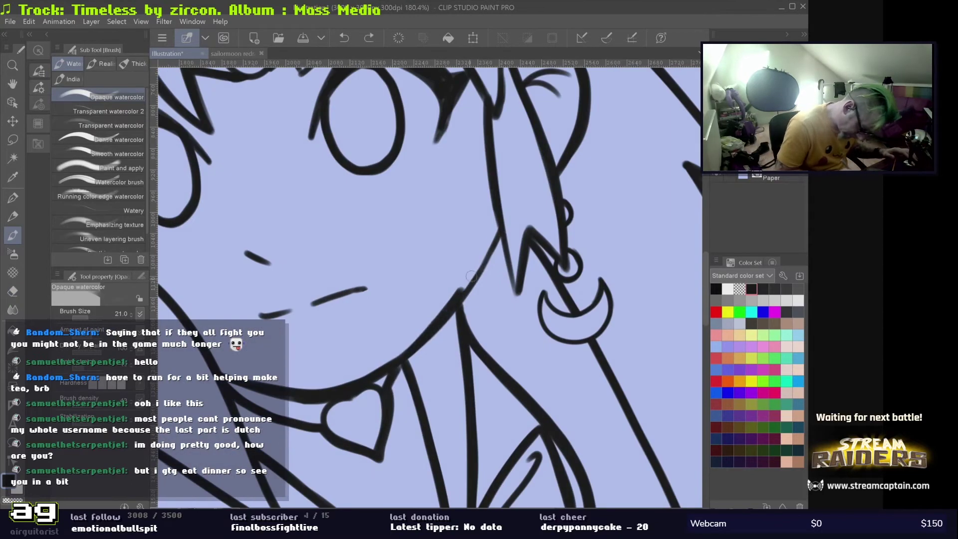
{"action": "key", "text": "h"}
{"action": "scroll", "coordinate": [437, 418], "scroll_direction": "down", "scroll_amount": 3}
{"action": "key", "text": "h"}
{"action": "scroll", "coordinate": [429, 284], "scroll_direction": "up", "scroll_amount": 5}
{"action": "key", "text": "e"}
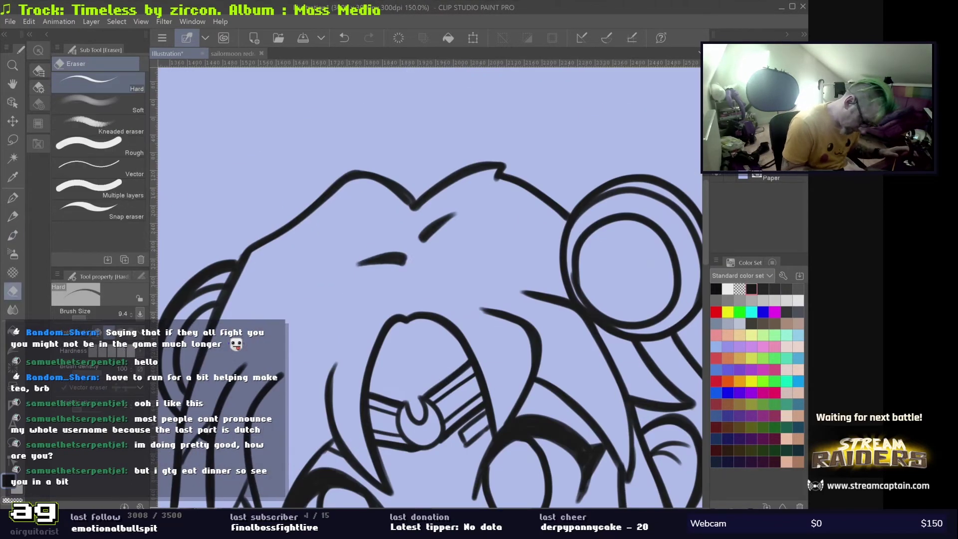
{"action": "scroll", "coordinate": [430, 287], "scroll_direction": "down", "scroll_amount": 5}
{"action": "key", "text": "m"}
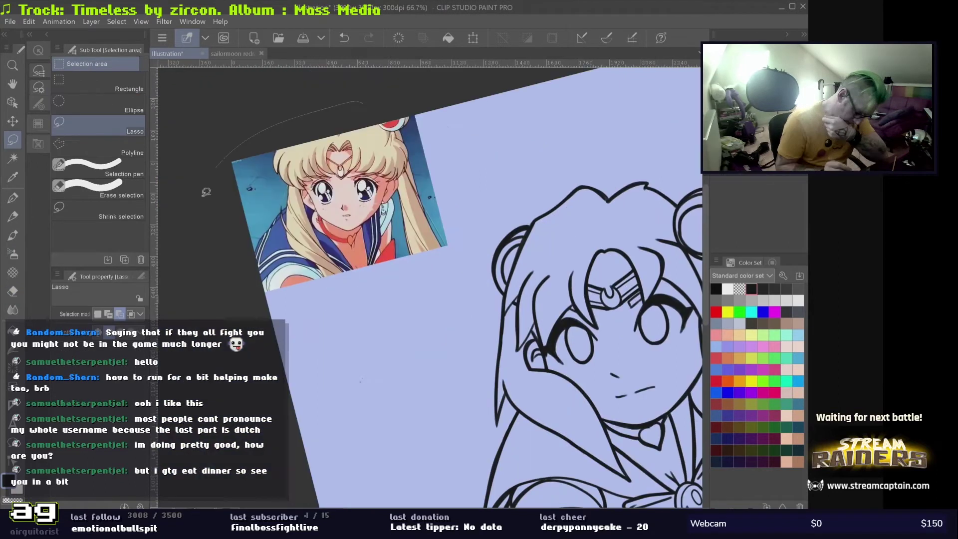
{"action": "left_click_drag", "start_coordinate": [234, 162], "coordinate": [267, 295]}
{"action": "key", "text": "ctrl+z"}
- Paint a palette of swatches sampled from the reference picture below it: pale skin and coral, cream and tan, blue and navy, and red
{"action": "left_click_drag", "start_coordinate": [410, 266], "coordinate": [431, 288]}
{"action": "key", "text": "p"}
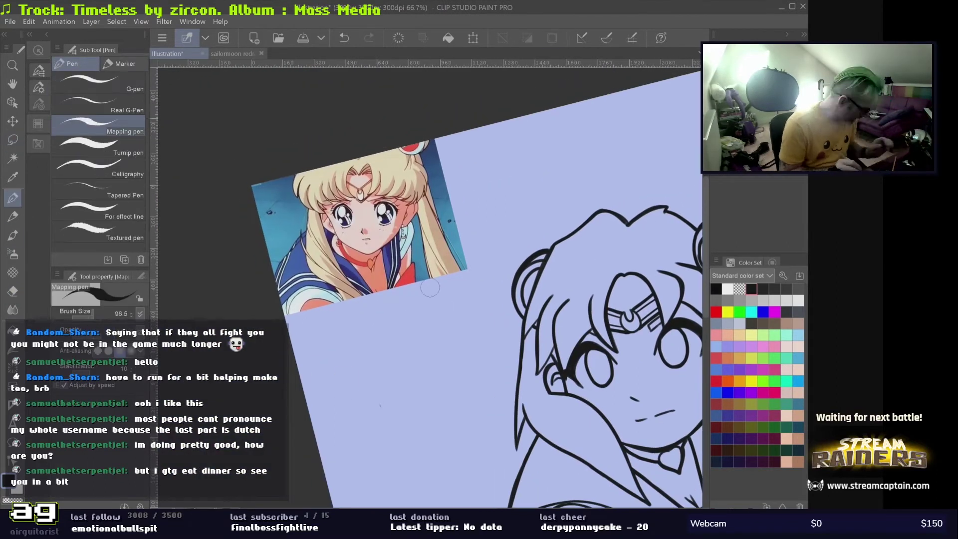
{"action": "left_click", "coordinate": [333, 384]}
{"action": "left_click", "coordinate": [356, 380]}
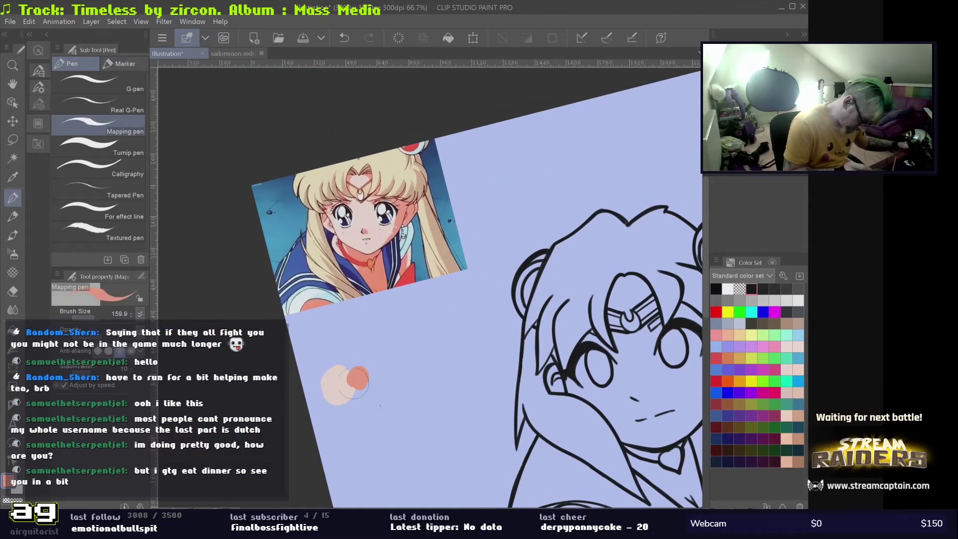
{"action": "left_click", "coordinate": [344, 443]}
{"action": "key", "text": "i"}
{"action": "left_click_drag", "start_coordinate": [344, 443], "coordinate": [345, 418]}
{"action": "left_click", "coordinate": [349, 406]}
{"action": "left_click", "coordinate": [349, 464]}
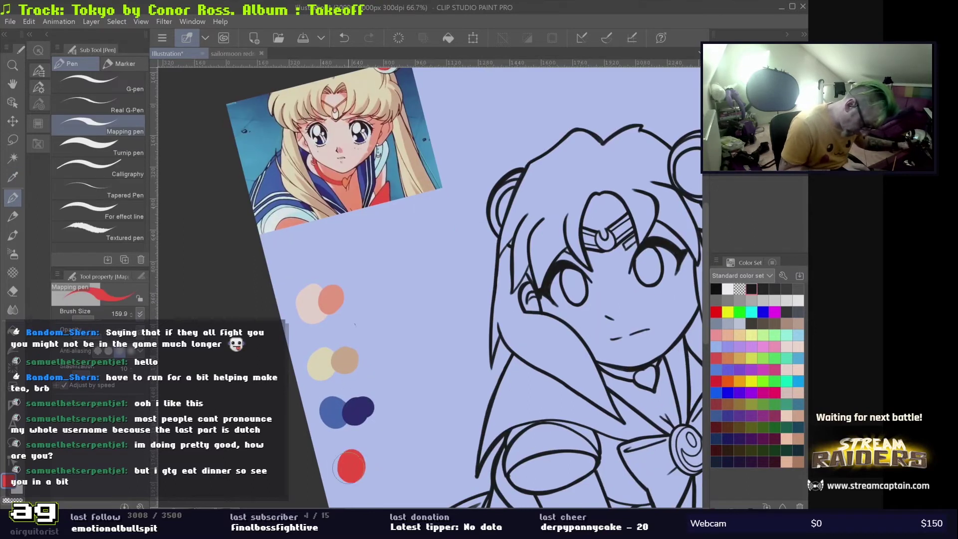
- Add a single peach swatch next to the cream and tan pair in the palette
{"action": "scroll", "coordinate": [379, 249], "scroll_direction": "up", "scroll_amount": 4}
{"action": "key", "text": "p"}
{"action": "scroll", "coordinate": [429, 284], "scroll_direction": "down", "scroll_amount": 5}
{"action": "key", "text": "ctrl+z"}
{"action": "key", "text": "ctrl+z"}
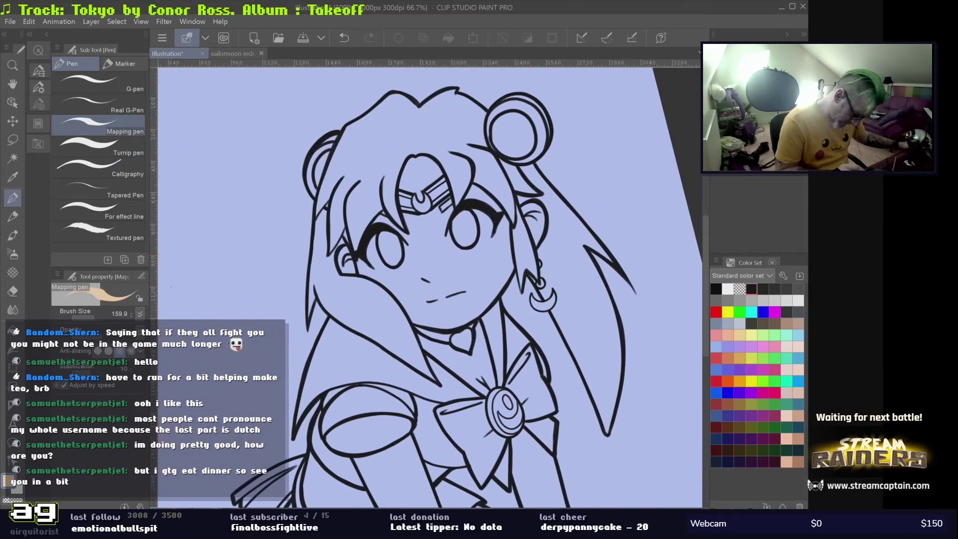
{"action": "scroll", "coordinate": [430, 284], "scroll_direction": "down", "scroll_amount": 2}
{"action": "key", "text": "ctrl+y"}
{"action": "key", "text": "ctrl+y"}
- Auto-select the area around the line art's outline, fill the whole figure's silhouette with flat grey, and clear the selection
{"action": "key", "text": "g"}
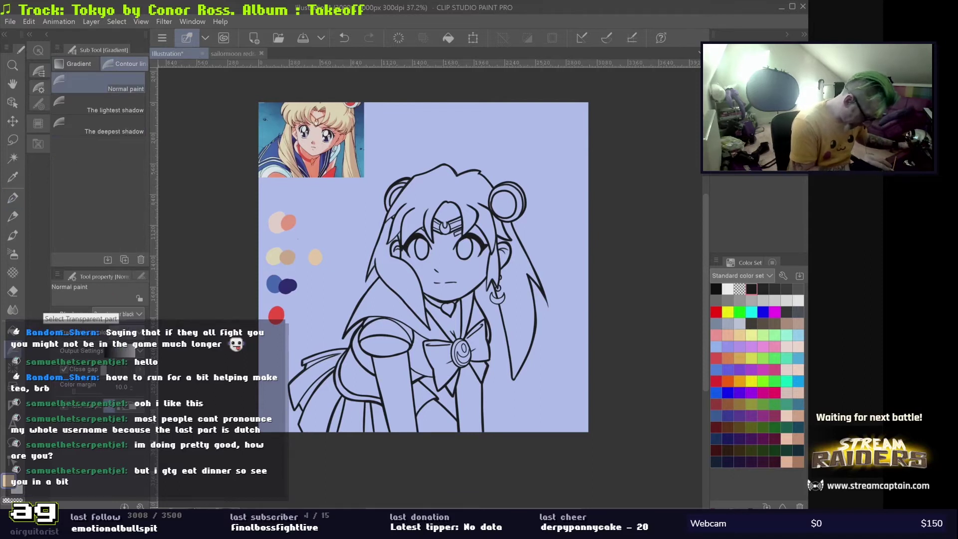
{"action": "key", "text": "i"}
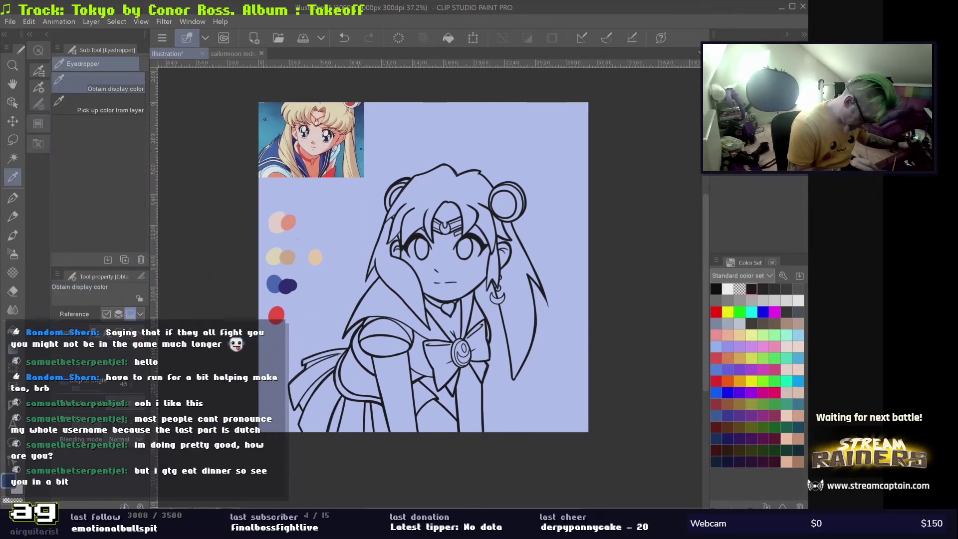
{"action": "key", "text": "g"}
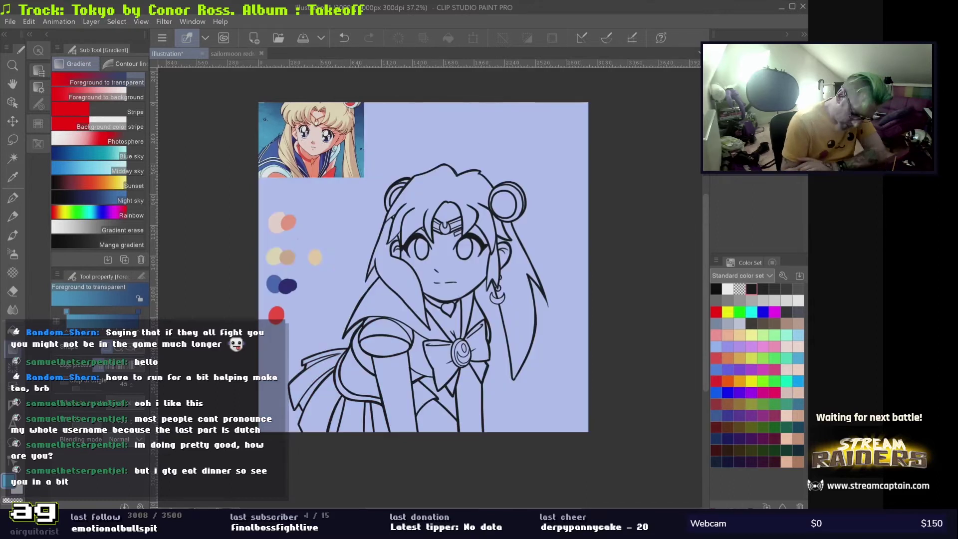
{"action": "key", "text": "w"}
{"action": "scroll", "coordinate": [443, 328], "scroll_direction": "up", "scroll_amount": 1}
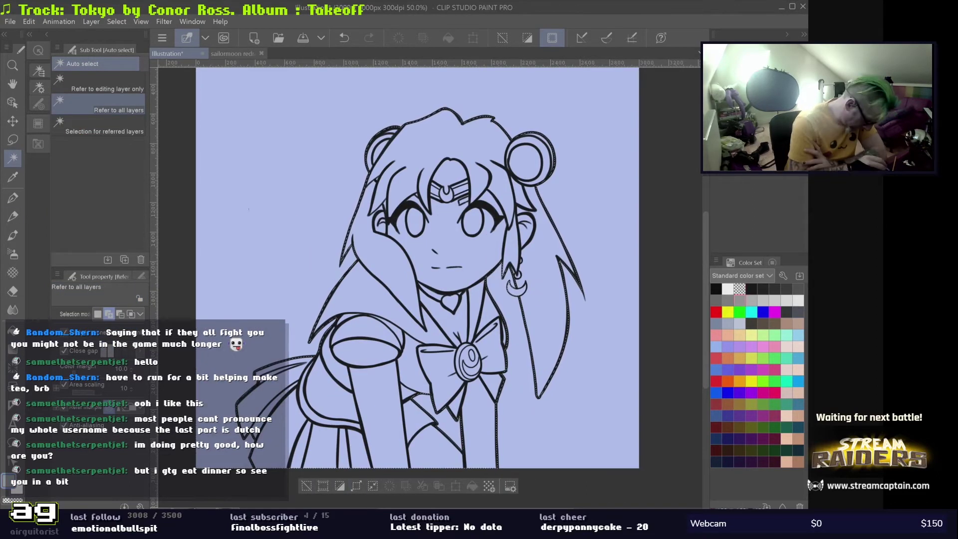
{"action": "key", "text": "p"}
{"action": "mouse_move", "coordinate": [279, 440]}
{"action": "left_mouse_down"}
{"action": "mouse_move", "coordinate": [370, 324]}
{"action": "mouse_move", "coordinate": [449, 150]}
{"action": "mouse_move", "coordinate": [539, 349]}
{"action": "mouse_move", "coordinate": [409, 259]}
{"action": "mouse_move", "coordinate": [384, 449]}
{"action": "left_mouse_up"}
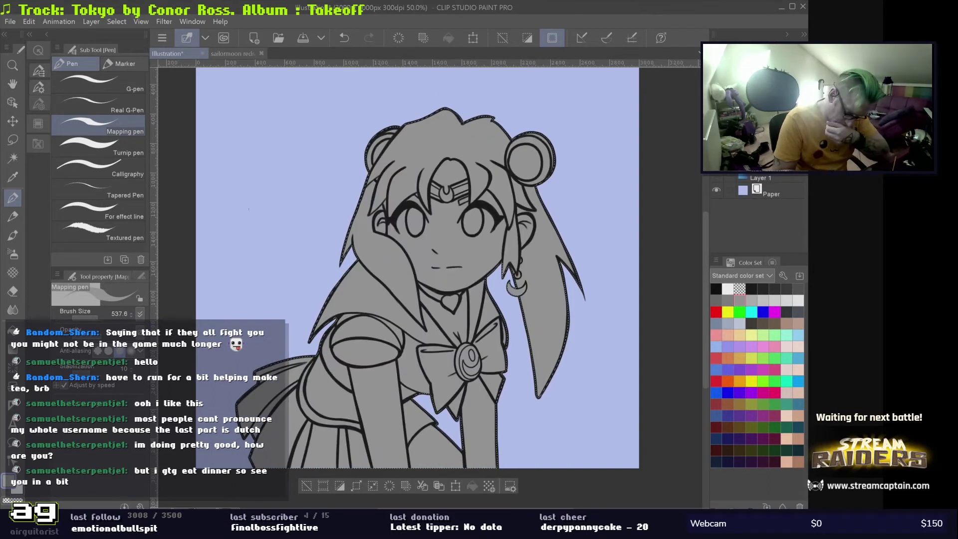
{"action": "key", "text": "ctrl+d"}
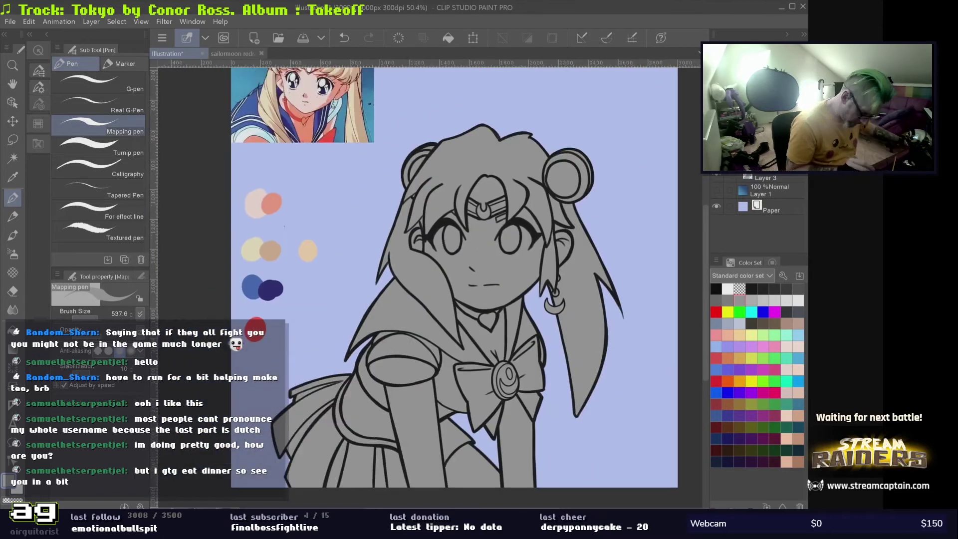
- Auto-select the skin areas of the face, forehead, neck, chest and arms, referring to all layers
{"action": "key", "text": "w"}
{"action": "scroll", "coordinate": [479, 279], "scroll_direction": "up", "scroll_amount": 5}
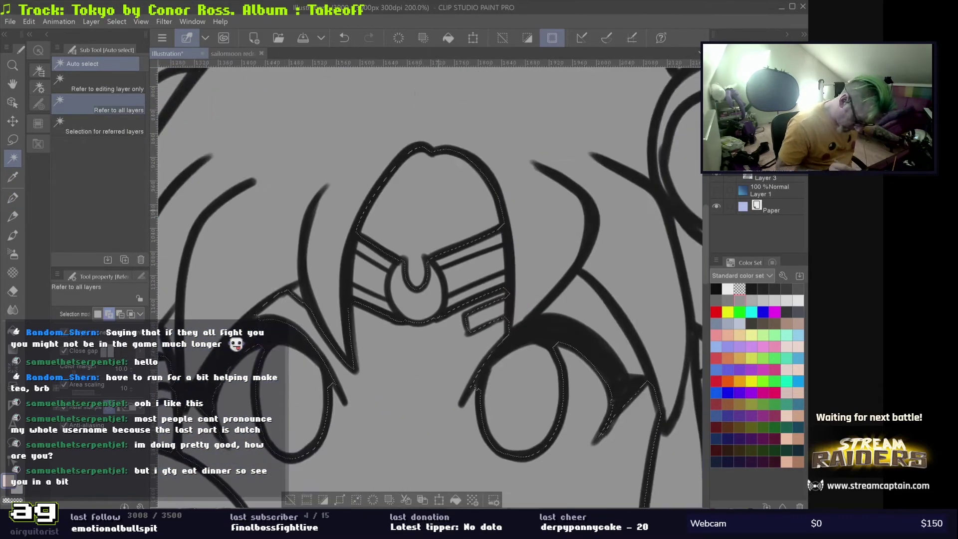
{"action": "left_click", "coordinate": [485, 296]}
{"action": "key", "text": "m"}
{"action": "mouse_move", "coordinate": [479, 449]}
{"action": "left_mouse_down"}
{"action": "mouse_move", "coordinate": [444, 70]}
{"action": "mouse_move", "coordinate": [344, 20]}
{"action": "left_mouse_up"}
{"action": "scroll", "coordinate": [429, 284], "scroll_direction": "down", "scroll_amount": 3}
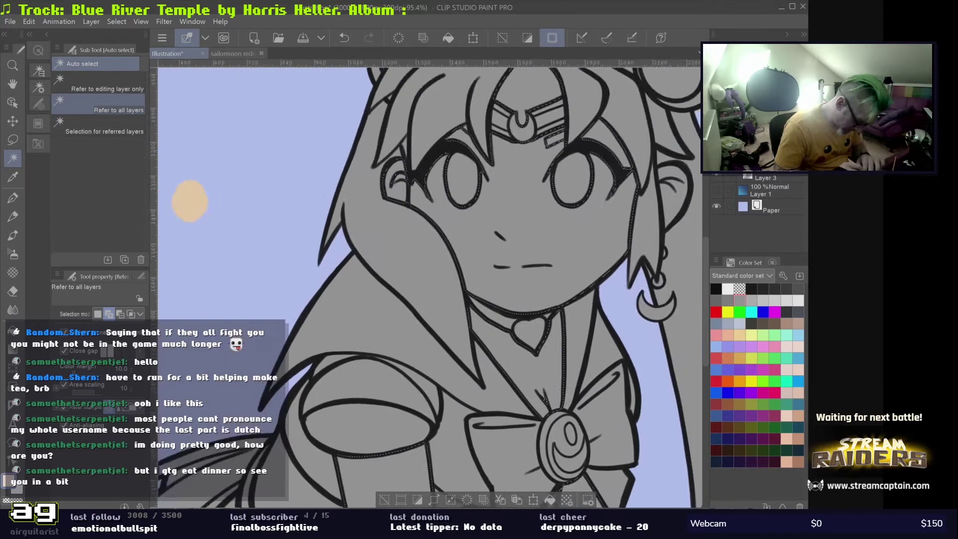
- Refine the skin selection around the eyelashes and line corners with the Lasso
{"action": "scroll", "coordinate": [430, 284], "scroll_direction": "up", "scroll_amount": 3}
{"action": "scroll", "coordinate": [429, 285], "scroll_direction": "down", "scroll_amount": 2}
{"action": "scroll", "coordinate": [429, 285], "scroll_direction": "up", "scroll_amount": 4}
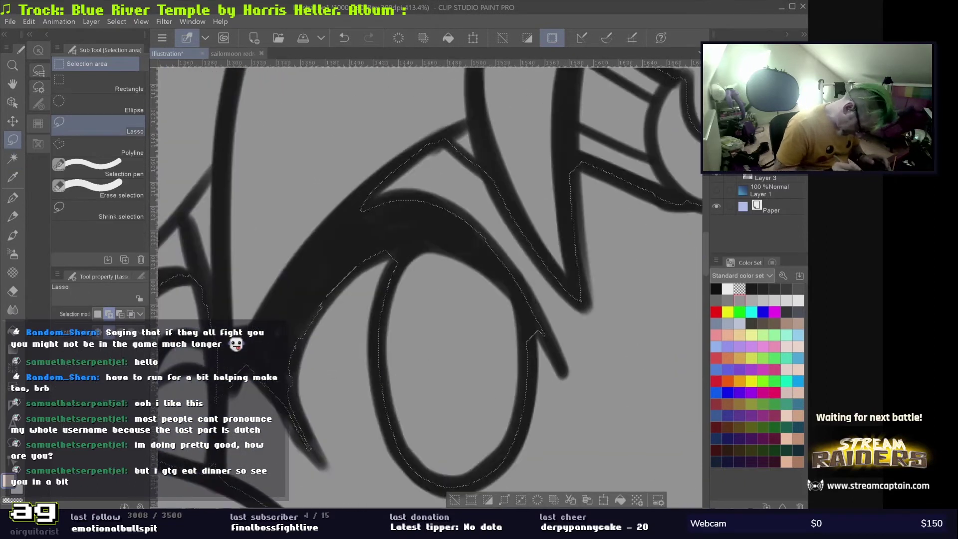
{"action": "scroll", "coordinate": [429, 284], "scroll_direction": "down", "scroll_amount": 2}
{"action": "scroll", "coordinate": [429, 284], "scroll_direction": "up", "scroll_amount": 2}
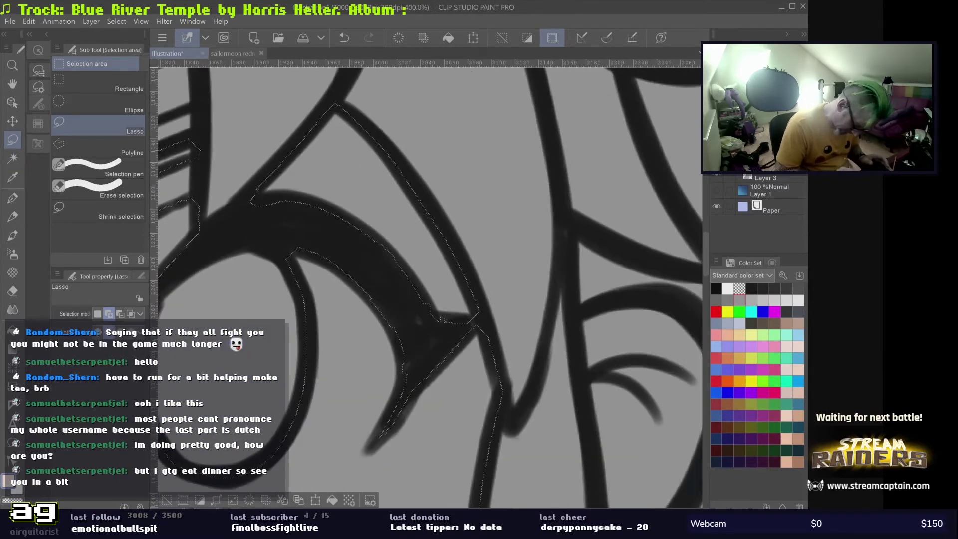
{"action": "scroll", "coordinate": [429, 284], "scroll_direction": "down", "scroll_amount": 2}
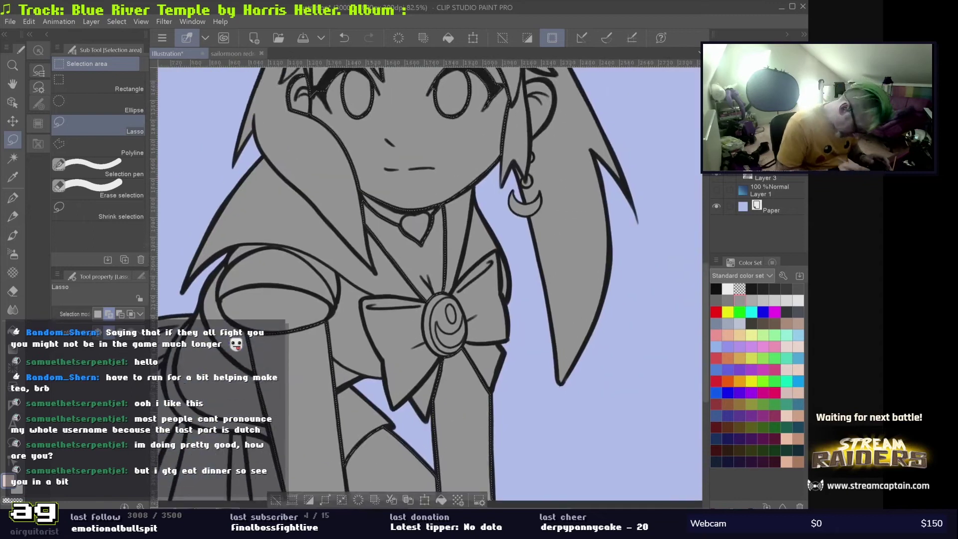
{"action": "scroll", "coordinate": [429, 284], "scroll_direction": "up", "scroll_amount": 3}
{"action": "scroll", "coordinate": [430, 285], "scroll_direction": "down", "scroll_amount": 6}
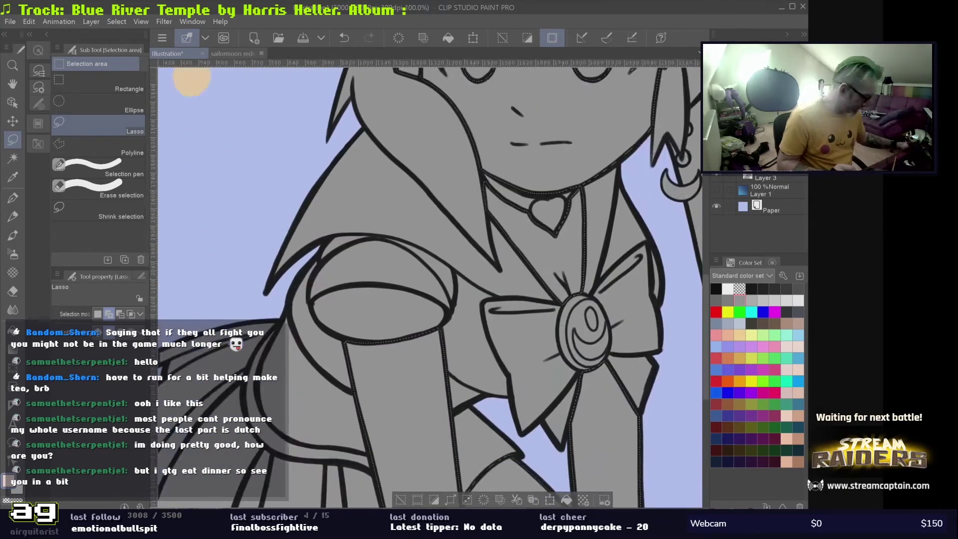
- Fill the selected skin areas with the pale skin colour, including the ear beside the foreground pigtail
{"action": "key", "text": "i"}
{"action": "scroll", "coordinate": [505, 310], "scroll_direction": "down", "scroll_amount": 3}
{"action": "key", "text": "p"}
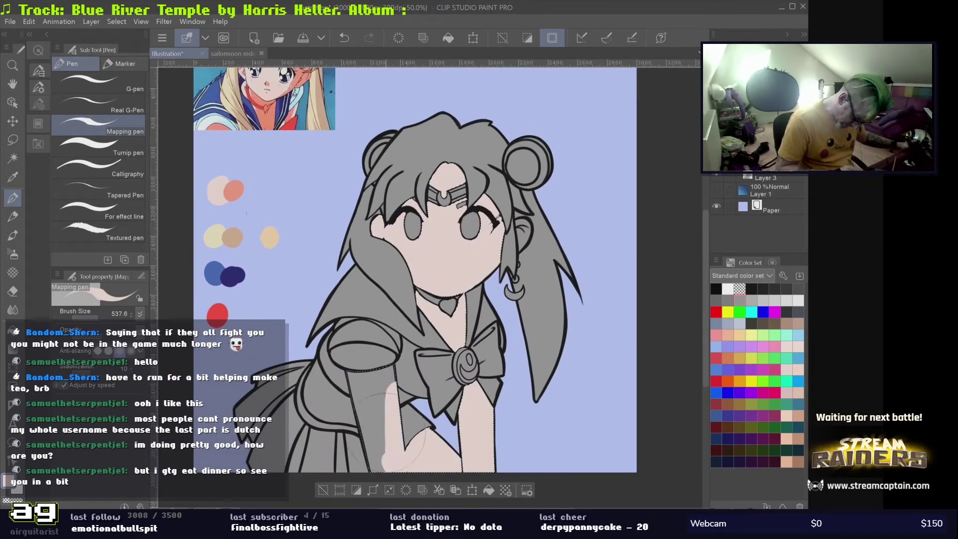
{"action": "scroll", "coordinate": [429, 285], "scroll_direction": "up", "scroll_amount": 4}
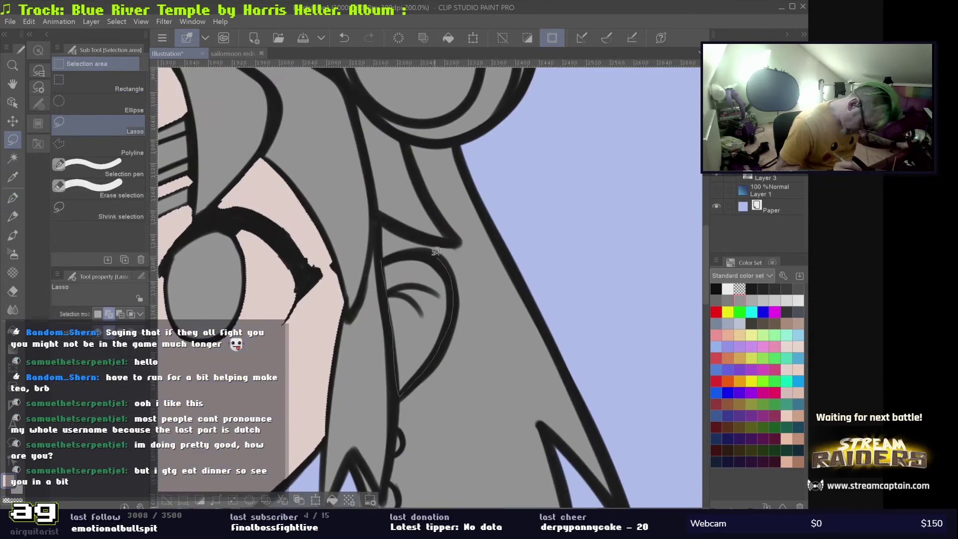
{"action": "scroll", "coordinate": [430, 285], "scroll_direction": "down", "scroll_amount": 3}
{"action": "scroll", "coordinate": [496, 201], "scroll_direction": "down", "scroll_amount": 2}
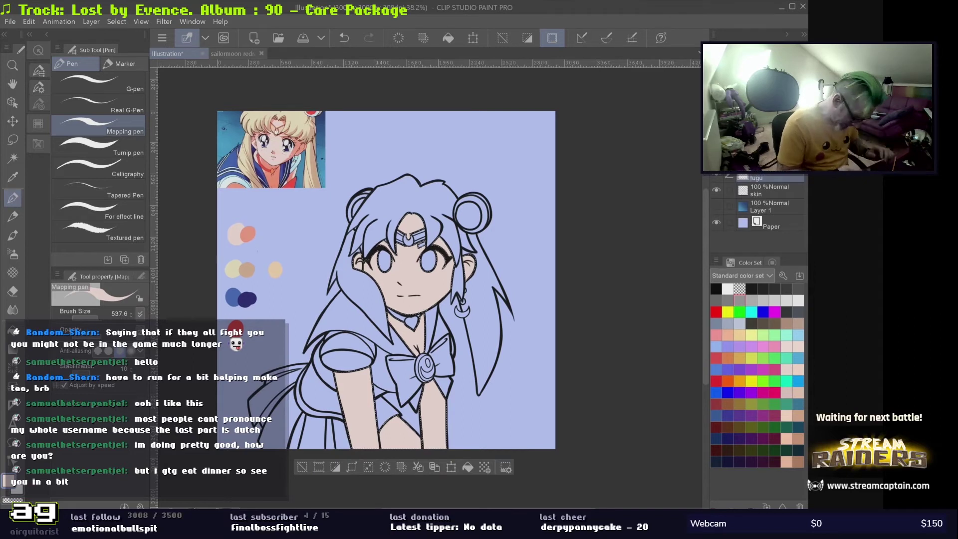
- Select the puffed sleeve and bodice areas of the sailor top, adding the missed line corners with the Lasso
{"action": "scroll", "coordinate": [337, 416], "scroll_direction": "up", "scroll_amount": 3}
{"action": "key", "text": "w"}
{"action": "left_click_drag", "start_coordinate": [314, 218], "coordinate": [270, 258]}
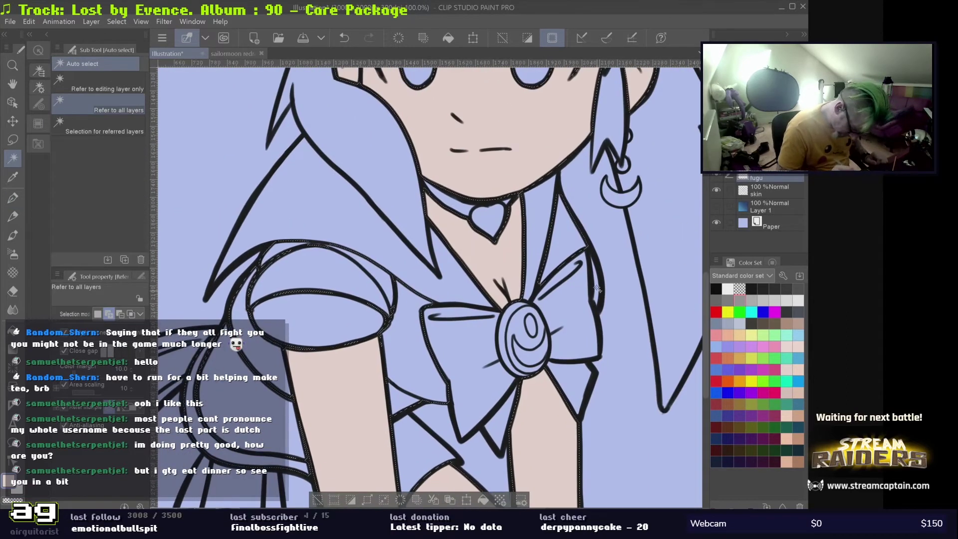
{"action": "scroll", "coordinate": [597, 288], "scroll_direction": "up", "scroll_amount": 4}
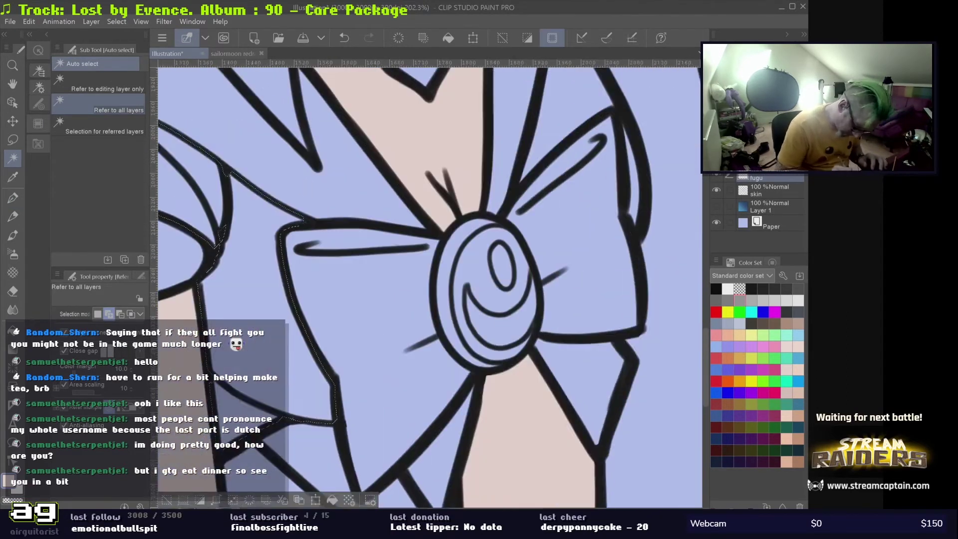
{"action": "left_click_drag", "start_coordinate": [189, 280], "coordinate": [649, 135]}
{"action": "key", "text": "m"}
{"action": "scroll", "coordinate": [491, 406], "scroll_direction": "up", "scroll_amount": 5}
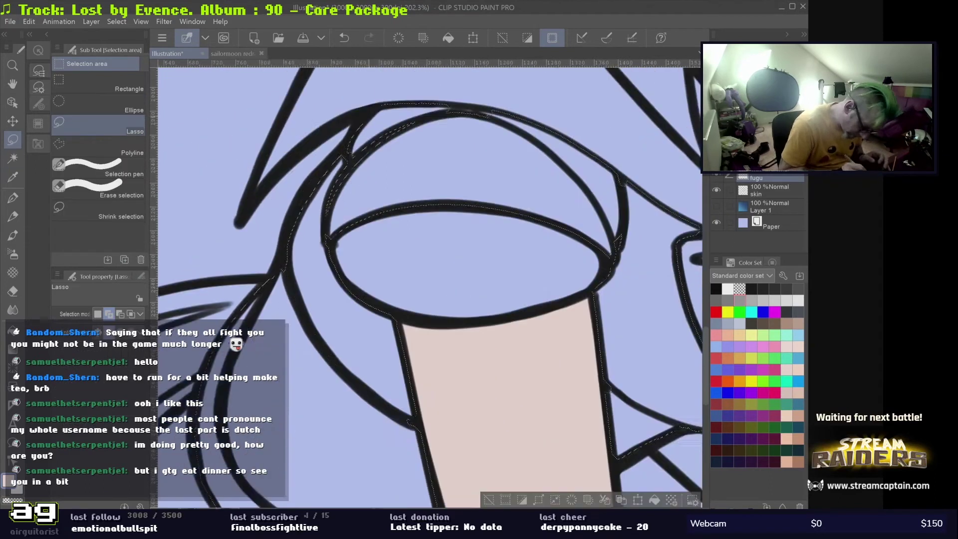
{"action": "scroll", "coordinate": [429, 285], "scroll_direction": "down", "scroll_amount": 3}
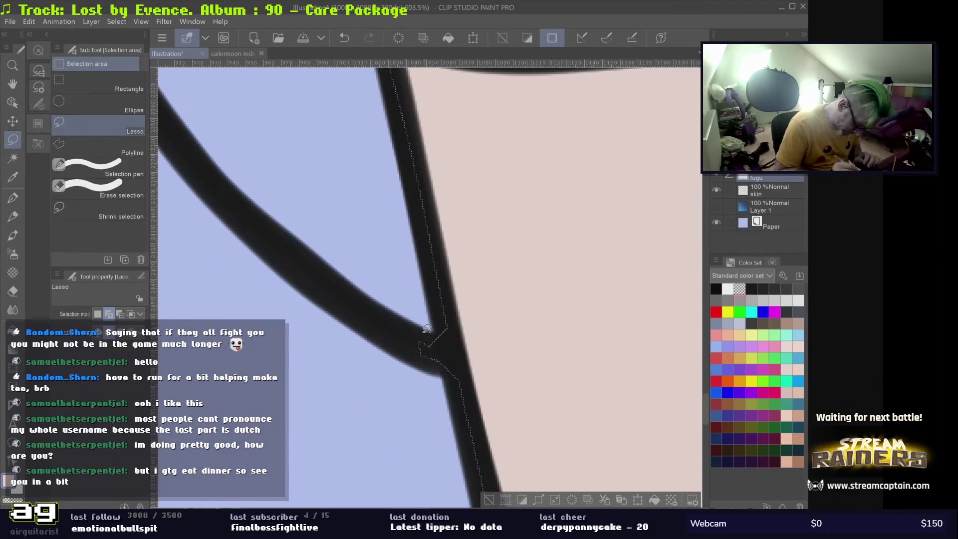
- Save the illustration under the name smrd
{"action": "key", "text": "ctrl+s"}
{"action": "type", "text": "smrd"}
{"action": "key", "text": "Return"}
- Add the bodice parts beside the front bow and collar to the selection
{"action": "scroll", "coordinate": [429, 284], "scroll_direction": "down", "scroll_amount": 5}
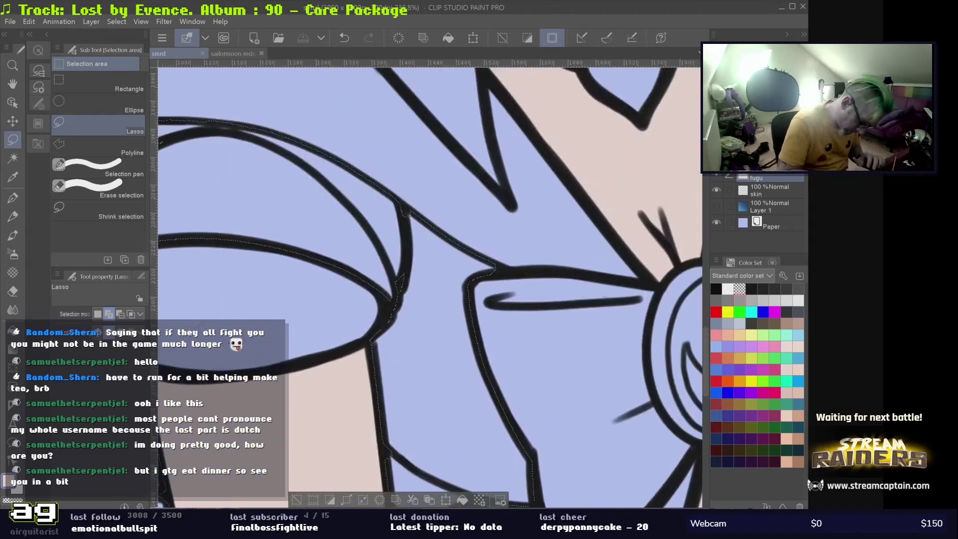
{"action": "left_click_drag", "start_coordinate": [539, 284], "coordinate": [530, 272]}
{"action": "scroll", "coordinate": [530, 272], "scroll_direction": "down", "scroll_amount": 2}
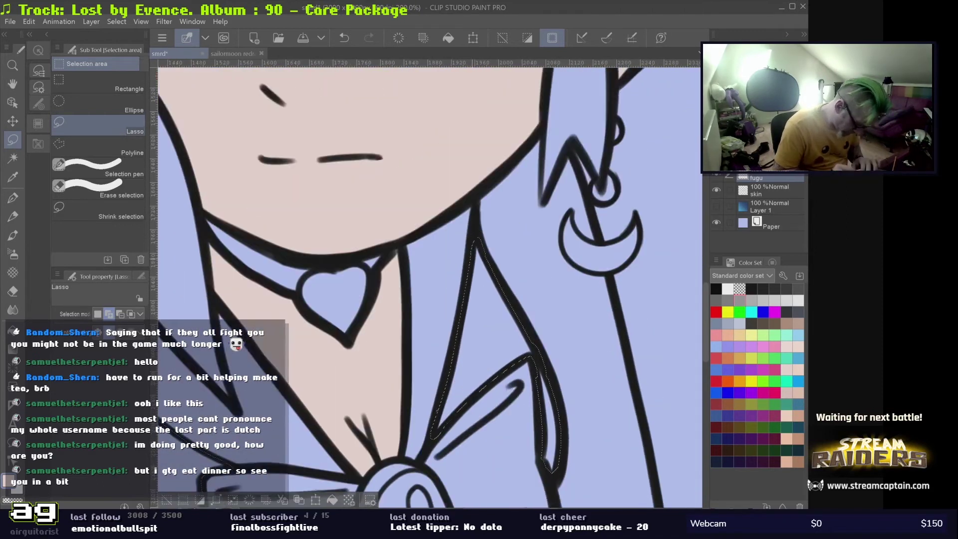
- Add the outer rings of both bun ornaments to the selection and fill the selected areas with pale cyan
{"action": "key", "text": "w"}
{"action": "key", "text": "m"}
{"action": "scroll", "coordinate": [435, 365], "scroll_direction": "up", "scroll_amount": 3}
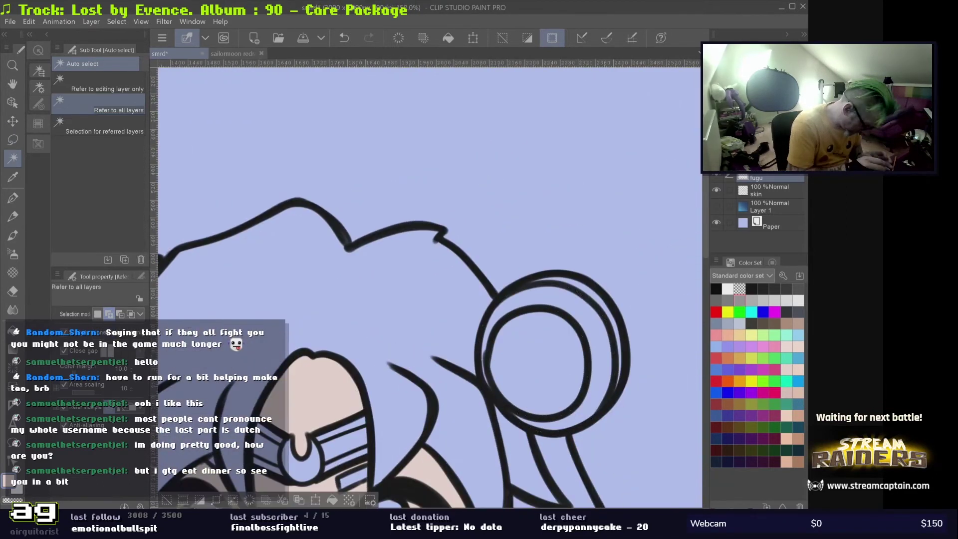
{"action": "left_click_drag", "start_coordinate": [432, 344], "coordinate": [435, 365]}
{"action": "scroll", "coordinate": [429, 284], "scroll_direction": "down", "scroll_amount": 5}
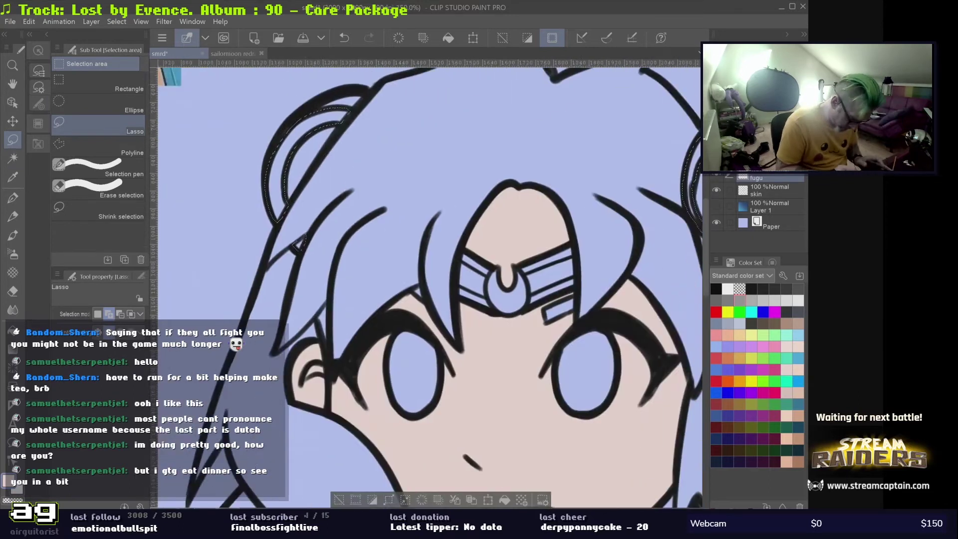
{"action": "left_click", "coordinate": [13, 198]}
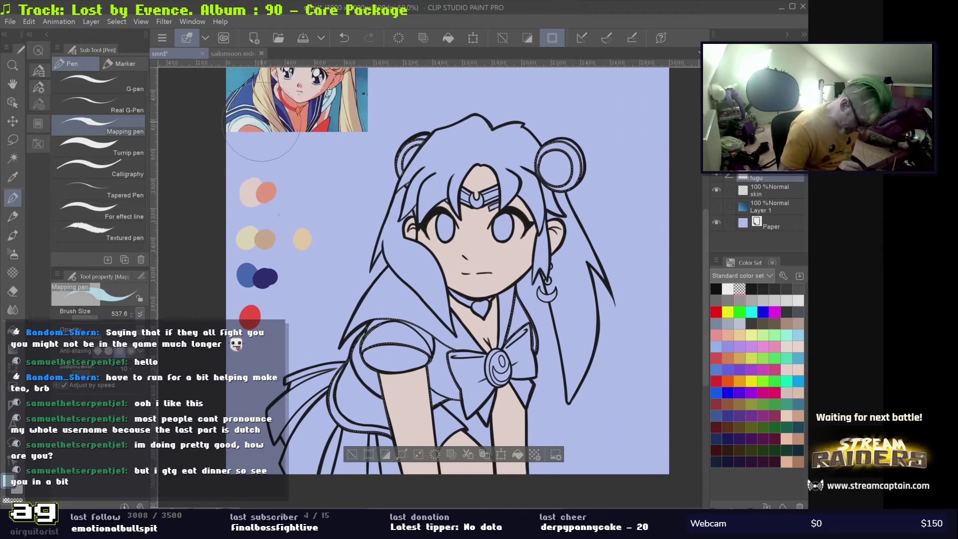
{"action": "mouse_move", "coordinate": [444, 244]}
{"action": "left_mouse_down"}
{"action": "mouse_move", "coordinate": [462, 195]}
{"action": "mouse_move", "coordinate": [414, 236]}
{"action": "left_mouse_up"}
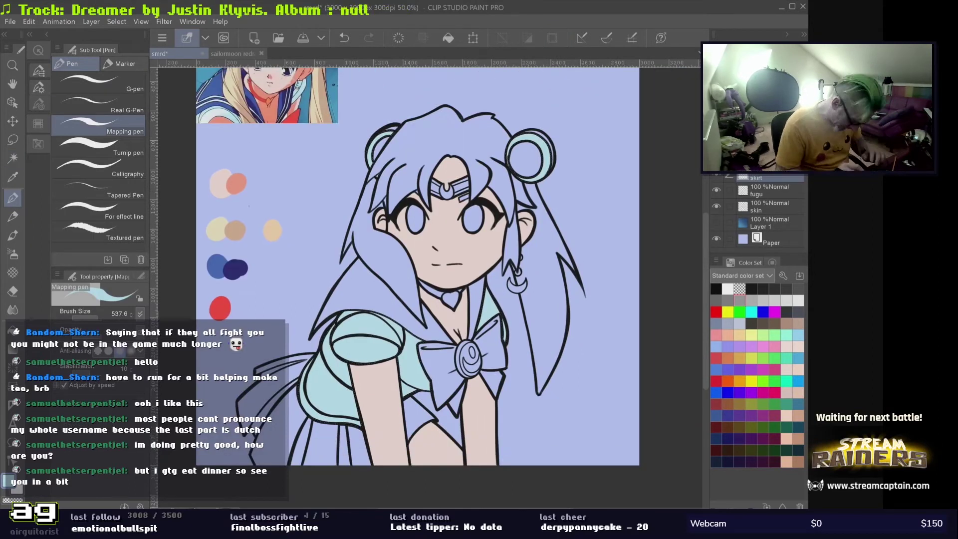
- Select the skirt, back bow and sailor collar areas on the skirt layer, tidying the corners with the Lasso
{"action": "left_click", "coordinate": [13, 158]}
{"action": "left_click", "coordinate": [387, 280]}
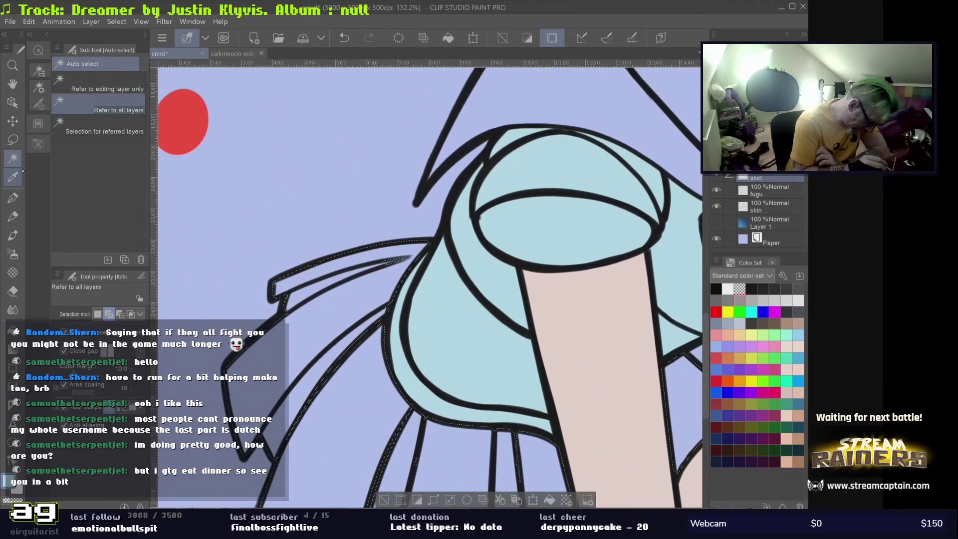
{"action": "key", "text": "m"}
{"action": "mouse_move", "coordinate": [499, 299]}
{"action": "left_mouse_down"}
{"action": "mouse_move", "coordinate": [455, 265]}
{"action": "mouse_move", "coordinate": [185, 230]}
{"action": "left_mouse_up"}
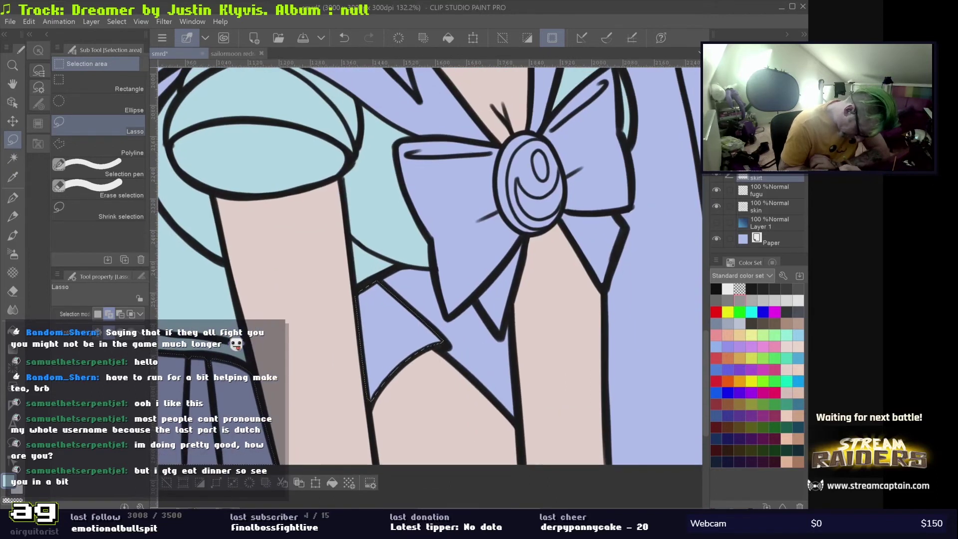
{"action": "scroll", "coordinate": [429, 265], "scroll_direction": "down", "scroll_amount": 5}
{"action": "key", "text": "w"}
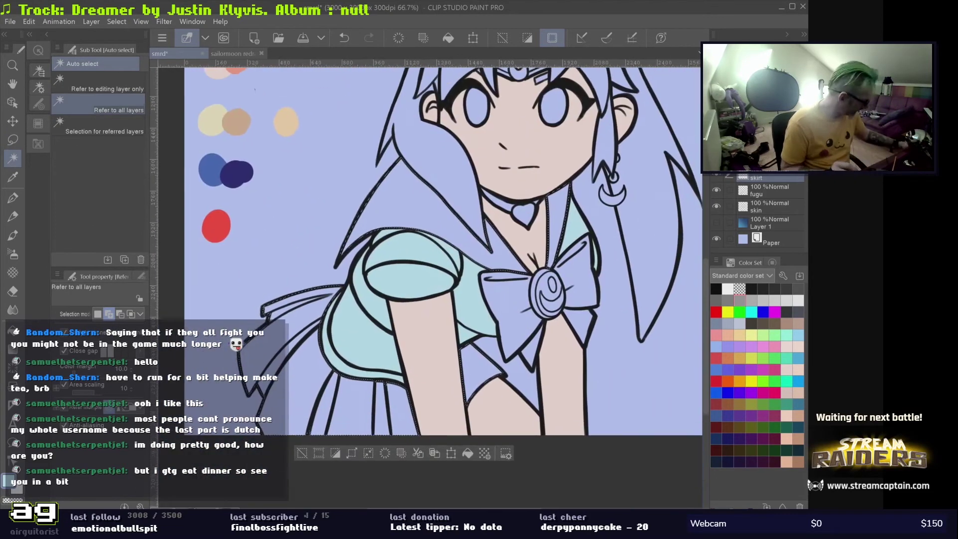
- Fill the selected skirt, back bow and collar with the blue from the palette
{"action": "key", "text": "p"}
{"action": "left_click_drag", "start_coordinate": [279, 310], "coordinate": [344, 420]}
{"action": "left_click_drag", "start_coordinate": [429, 249], "coordinate": [325, 364]}
- Add a new layer and select the choker, front bow and inner circles of the bun ornaments
{"action": "key", "text": "ctrl+shift+n"}
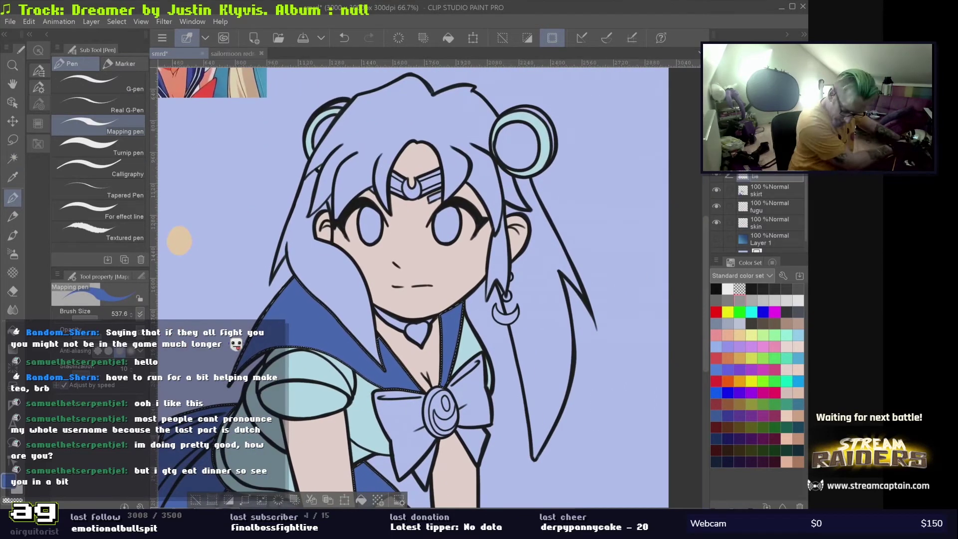
{"action": "key", "text": "w"}
{"action": "scroll", "coordinate": [432, 351], "scroll_direction": "up", "scroll_amount": 5}
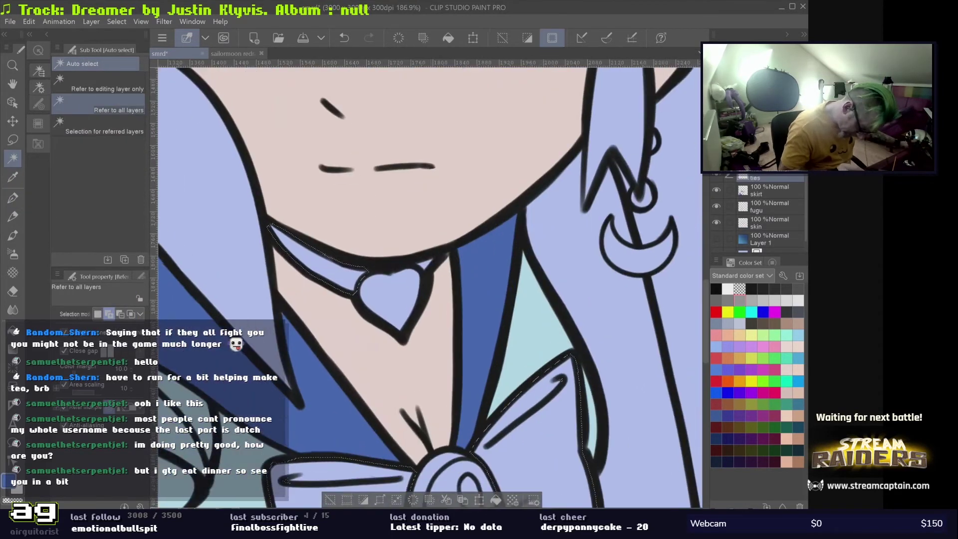
{"action": "scroll", "coordinate": [430, 300], "scroll_direction": "down", "scroll_amount": 5}
{"action": "key", "text": "m"}
{"action": "scroll", "coordinate": [429, 300], "scroll_direction": "up", "scroll_amount": 5}
{"action": "scroll", "coordinate": [370, 349], "scroll_direction": "down", "scroll_amount": 10}
{"action": "mouse_move", "coordinate": [361, 343]}
{"action": "left_mouse_down"}
{"action": "mouse_move", "coordinate": [370, 349]}
{"action": "mouse_move", "coordinate": [376, 326]}
{"action": "left_mouse_up"}
{"action": "scroll", "coordinate": [429, 284], "scroll_direction": "down", "scroll_amount": 8}
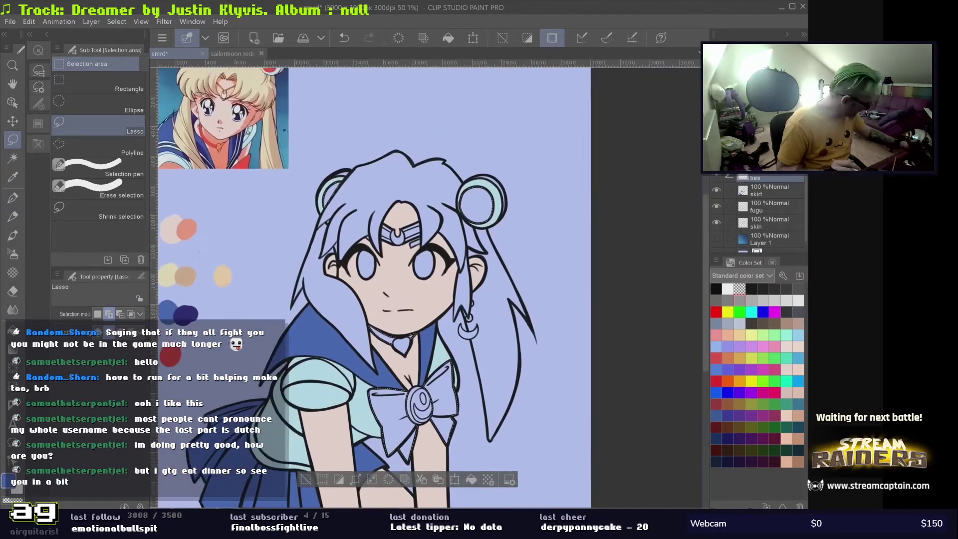
- Fill the selected choker, front bow and inner circles of the bun ornaments with red using the Mapping pen, and clear the selection
{"action": "key", "text": "p"}
{"action": "left_click_drag", "start_coordinate": [440, 389], "coordinate": [479, 395]}
{"action": "left_click_drag", "start_coordinate": [414, 327], "coordinate": [434, 330]}
{"action": "scroll", "coordinate": [429, 249], "scroll_direction": "up", "scroll_amount": 5}
{"action": "scroll", "coordinate": [430, 249], "scroll_direction": "down", "scroll_amount": 3}
{"action": "left_click_drag", "start_coordinate": [369, 192], "coordinate": [514, 200]}
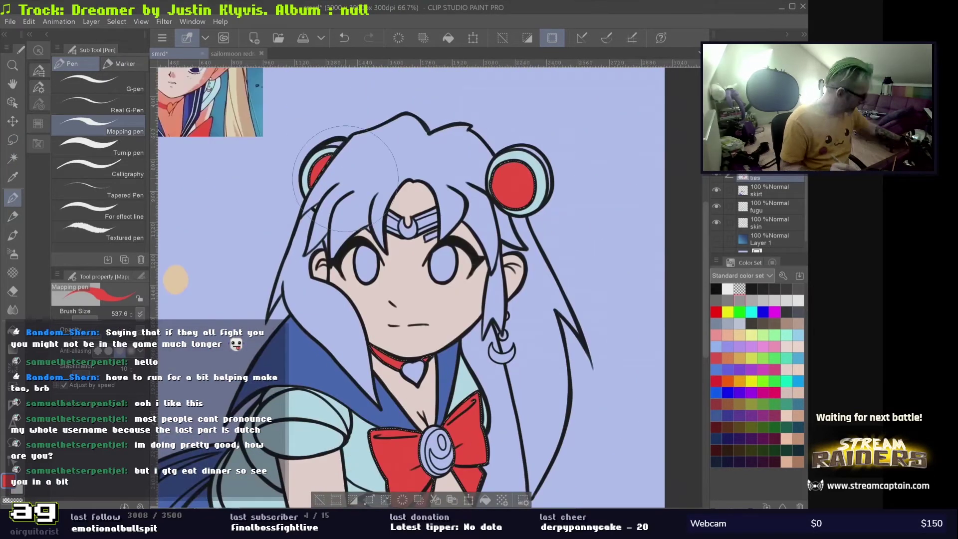
{"action": "scroll", "coordinate": [429, 249], "scroll_direction": "down", "scroll_amount": 4}
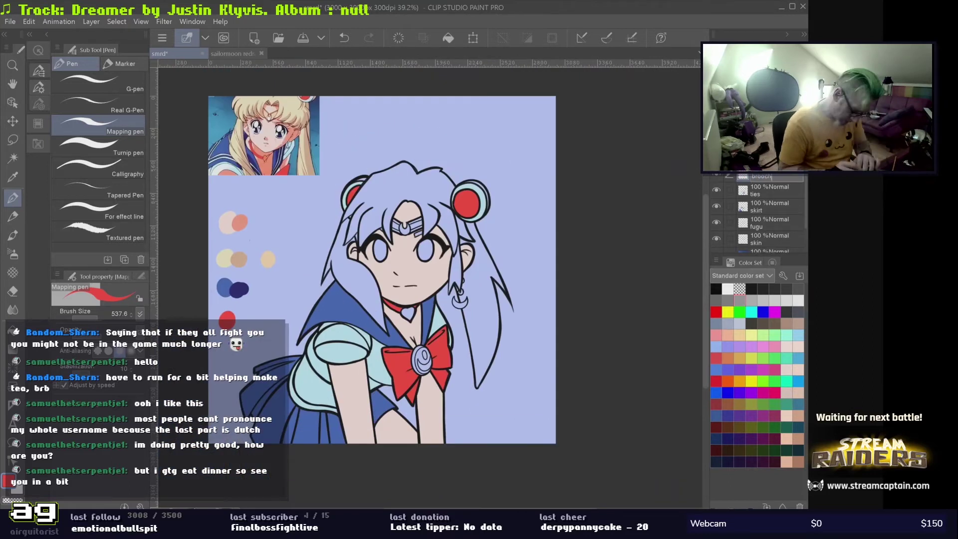
- On a new layer named brooch, select the oval brooch at the centre of the front bow with the Lasso
{"action": "key", "text": "m"}
{"action": "scroll", "coordinate": [416, 369], "scroll_direction": "up", "scroll_amount": 8}
{"action": "left_click_drag", "start_coordinate": [422, 390], "coordinate": [414, 272]}
{"action": "scroll", "coordinate": [422, 349], "scroll_direction": "down", "scroll_amount": 3}
{"action": "scroll", "coordinate": [422, 349], "scroll_direction": "up", "scroll_amount": 3}
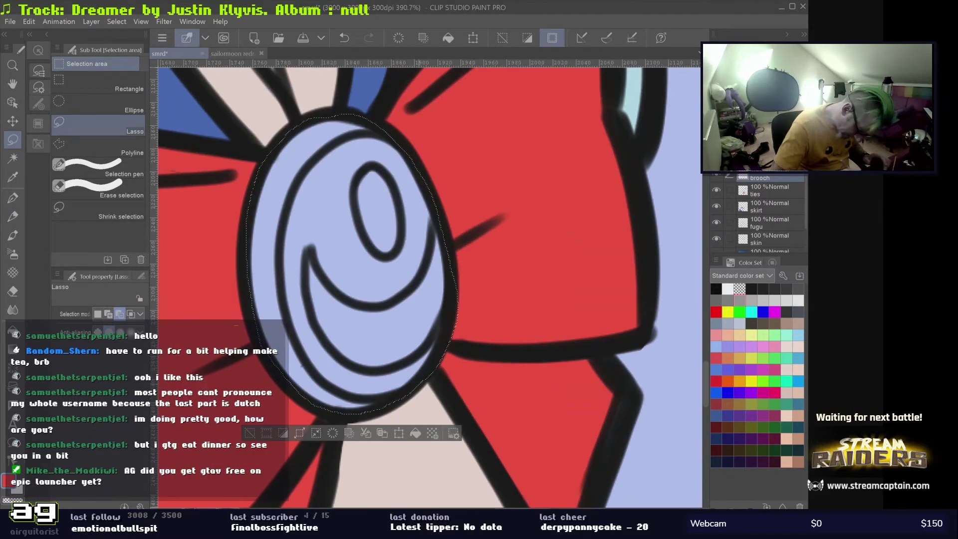
{"action": "scroll", "coordinate": [422, 300], "scroll_direction": "down", "scroll_amount": 3}
- Add the choker heart, the forehead tiara and the earring pieces to the selection
{"action": "key", "text": "w"}
{"action": "scroll", "coordinate": [429, 299], "scroll_direction": "down", "scroll_amount": 4}
{"action": "key", "text": "m"}
{"action": "scroll", "coordinate": [464, 222], "scroll_direction": "up", "scroll_amount": 8}
{"action": "left_click_drag", "start_coordinate": [274, 229], "coordinate": [302, 337]}
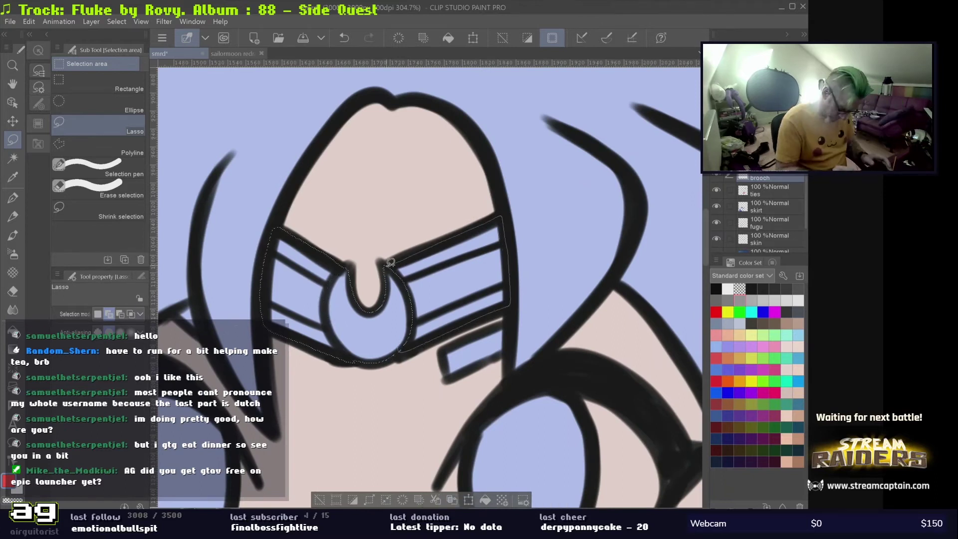
{"action": "left_click_drag", "start_coordinate": [391, 262], "coordinate": [379, 262]}
{"action": "scroll", "coordinate": [433, 285], "scroll_direction": "down", "scroll_amount": 4}
{"action": "scroll", "coordinate": [433, 284], "scroll_direction": "up", "scroll_amount": 4}
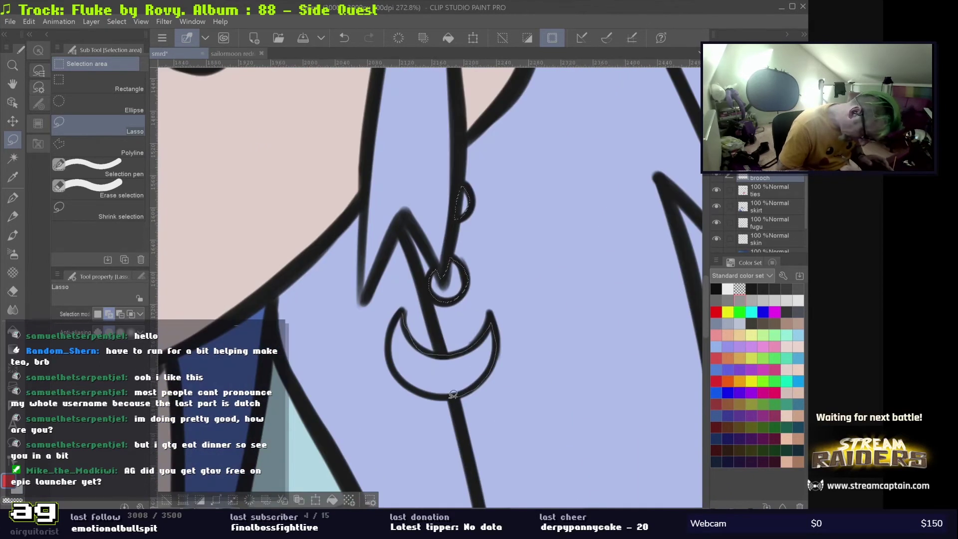
{"action": "left_click_drag", "start_coordinate": [454, 395], "coordinate": [451, 392]}
{"action": "scroll", "coordinate": [452, 393], "scroll_direction": "down", "scroll_amount": 5}
- Fill the brooch, tiara band and choker heart with tan, and paint the tiara's crescent and the earrings pale yellow
{"action": "key", "text": "p"}
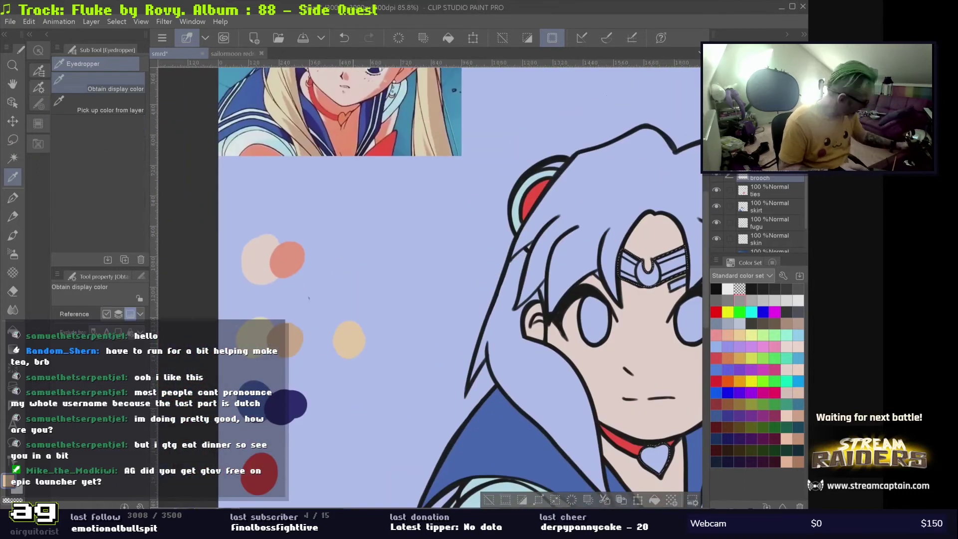
{"action": "scroll", "coordinate": [405, 194], "scroll_direction": "down", "scroll_amount": 2}
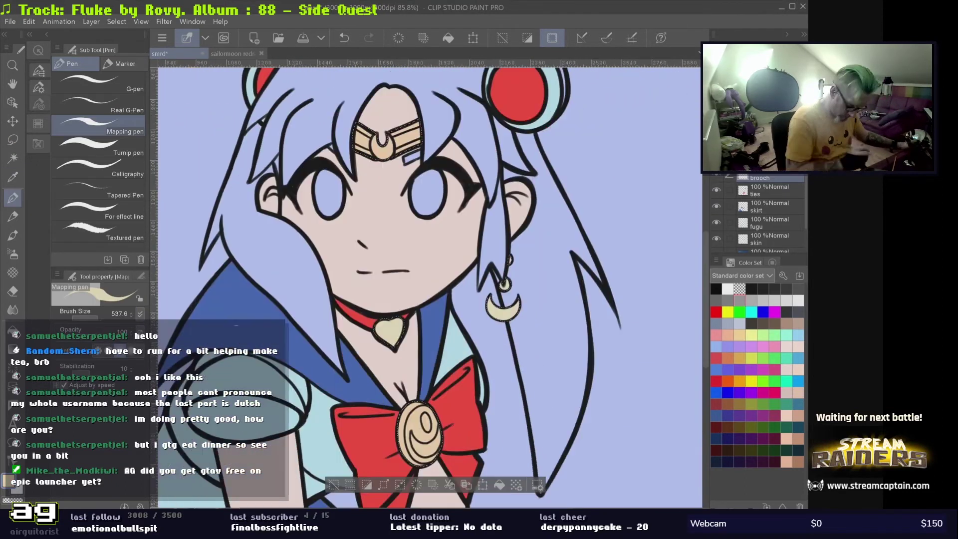
{"action": "scroll", "coordinate": [405, 194], "scroll_direction": "up", "scroll_amount": 8}
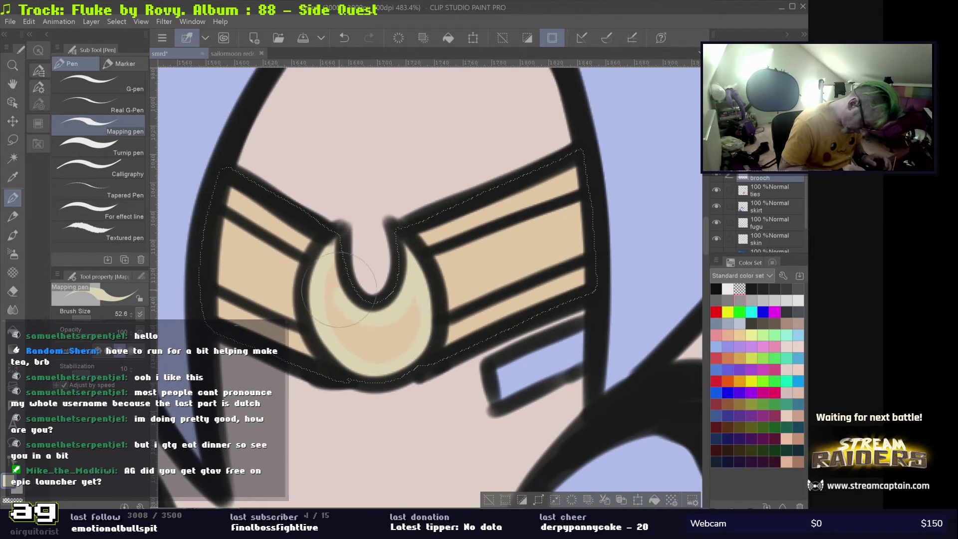
{"action": "scroll", "coordinate": [340, 289], "scroll_direction": "down", "scroll_amount": 3}
{"action": "scroll", "coordinate": [427, 284], "scroll_direction": "down", "scroll_amount": 4}
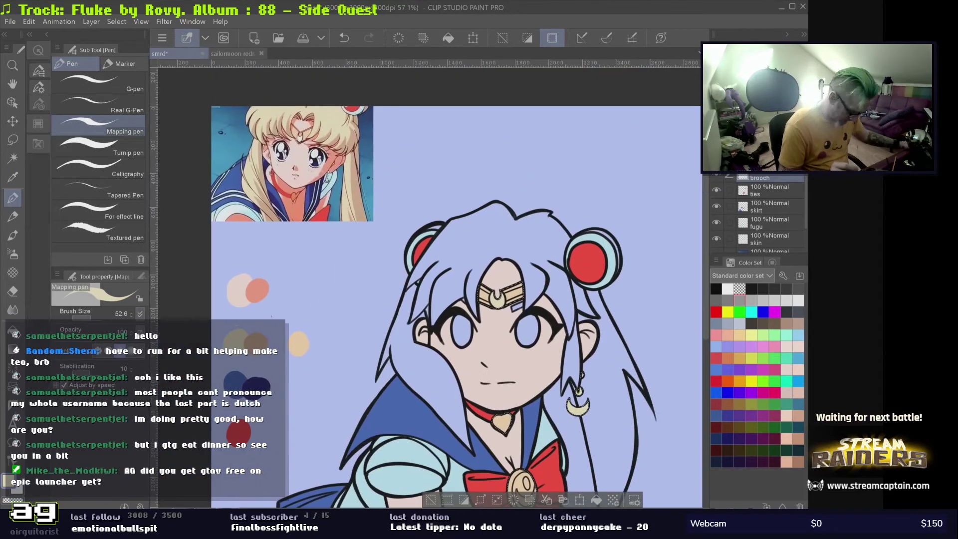
- Add a new layer and select the hair areas with Auto select referring to all layers
{"action": "key", "text": "w"}
{"action": "left_click", "coordinate": [107, 105]}
{"action": "scroll", "coordinate": [609, 381], "scroll_direction": "up", "scroll_amount": 3}
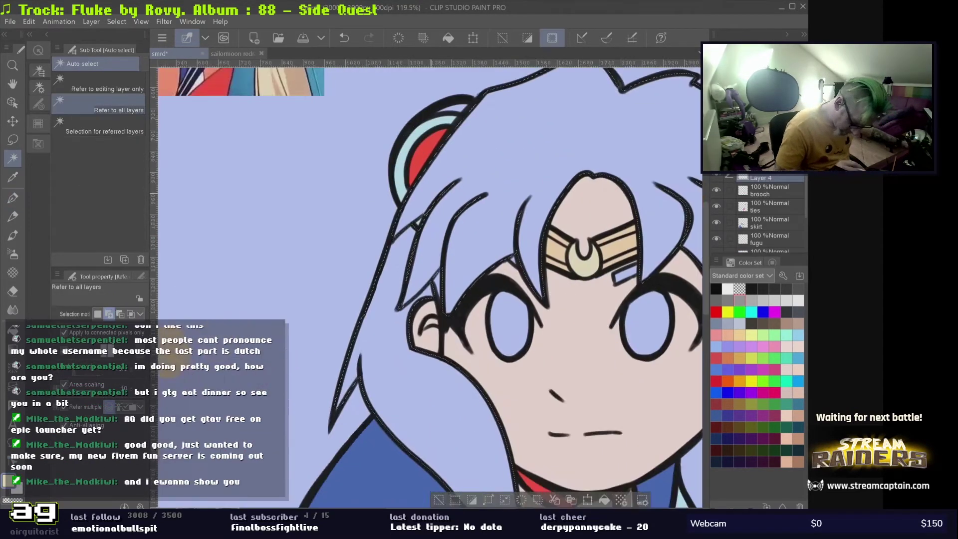
{"action": "left_click", "coordinate": [610, 380]}
{"action": "scroll", "coordinate": [533, 398], "scroll_direction": "down", "scroll_amount": 2}
{"action": "scroll", "coordinate": [499, 249], "scroll_direction": "down", "scroll_amount": 2}
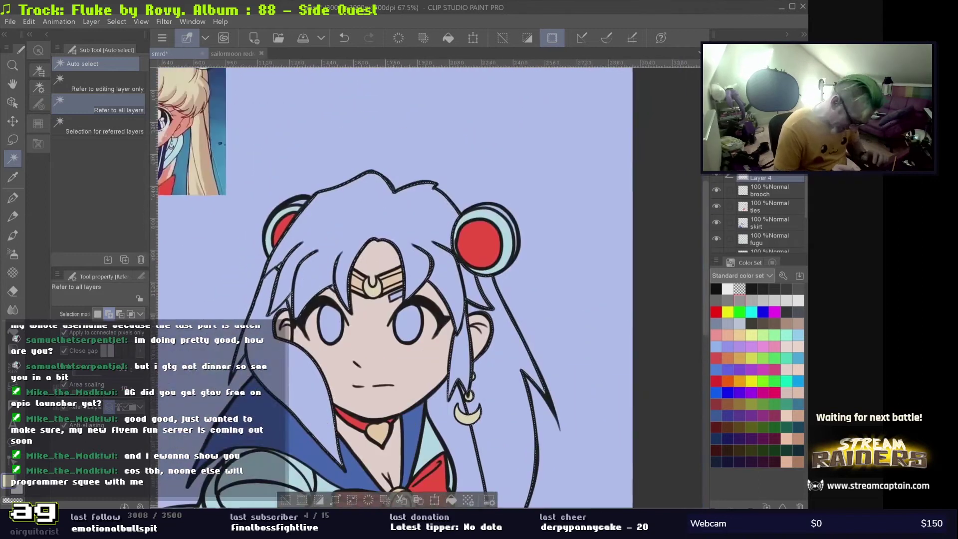
- Tidy the hair selection with the Lasso, adding the missed corners and gaps in the strands around the ear and earring
{"action": "scroll", "coordinate": [499, 200], "scroll_direction": "up", "scroll_amount": 3}
{"action": "scroll", "coordinate": [430, 287], "scroll_direction": "up", "scroll_amount": 3}
{"action": "key", "text": "m"}
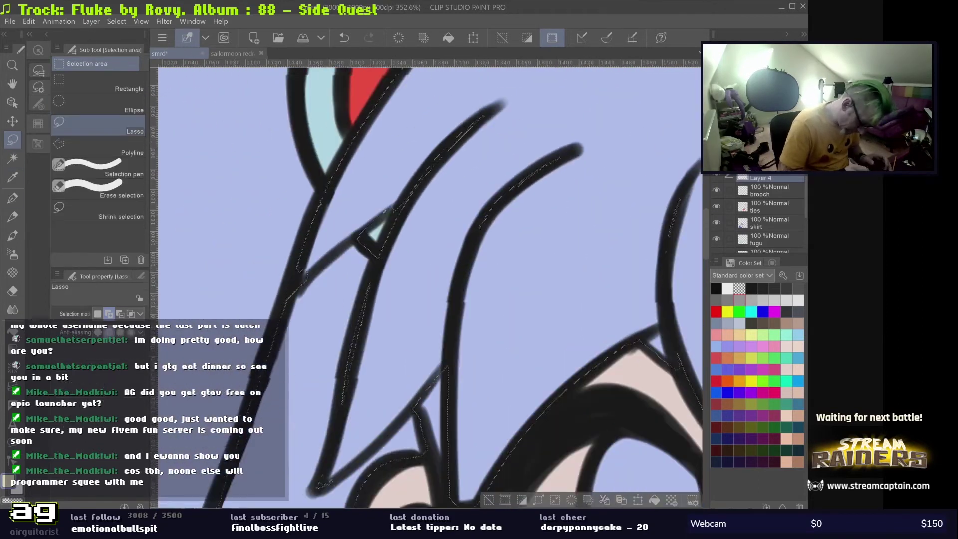
{"action": "scroll", "coordinate": [429, 287], "scroll_direction": "down", "scroll_amount": 3}
{"action": "scroll", "coordinate": [405, 295], "scroll_direction": "up", "scroll_amount": 5}
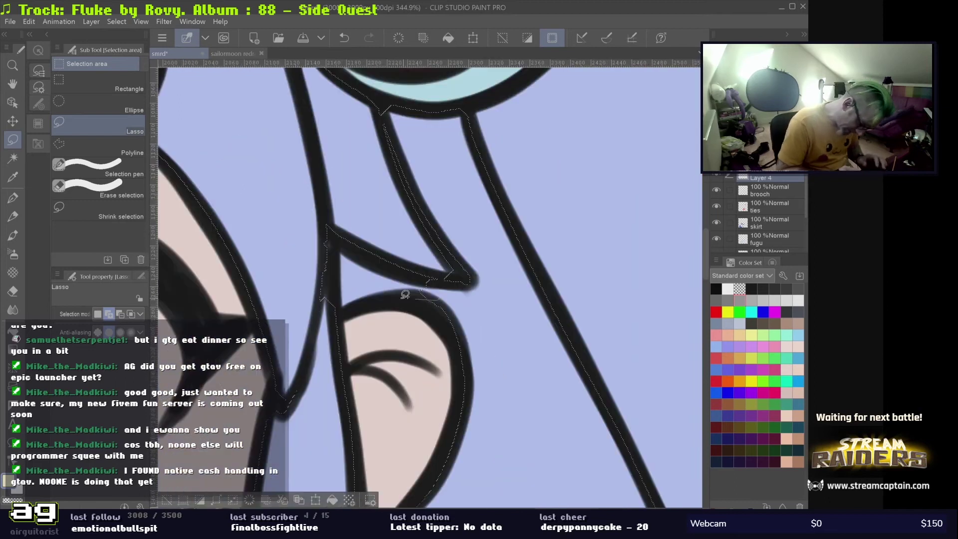
{"action": "left_click_drag", "start_coordinate": [405, 294], "coordinate": [430, 299]}
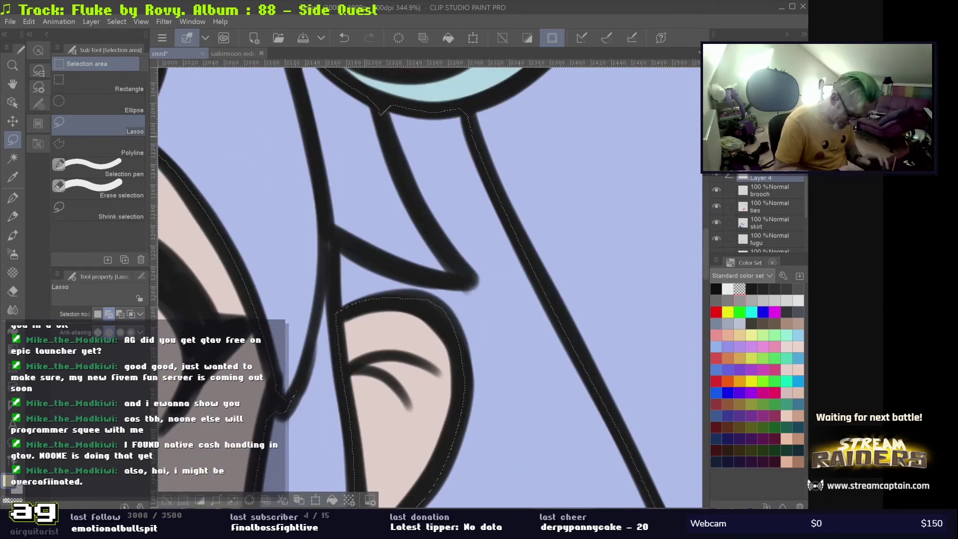
{"action": "scroll", "coordinate": [429, 287], "scroll_direction": "down", "scroll_amount": 3}
{"action": "scroll", "coordinate": [430, 287], "scroll_direction": "up", "scroll_amount": 3}
{"action": "scroll", "coordinate": [429, 287], "scroll_direction": "up", "scroll_amount": 1}
{"action": "left_click_drag", "start_coordinate": [462, 232], "coordinate": [440, 272]}
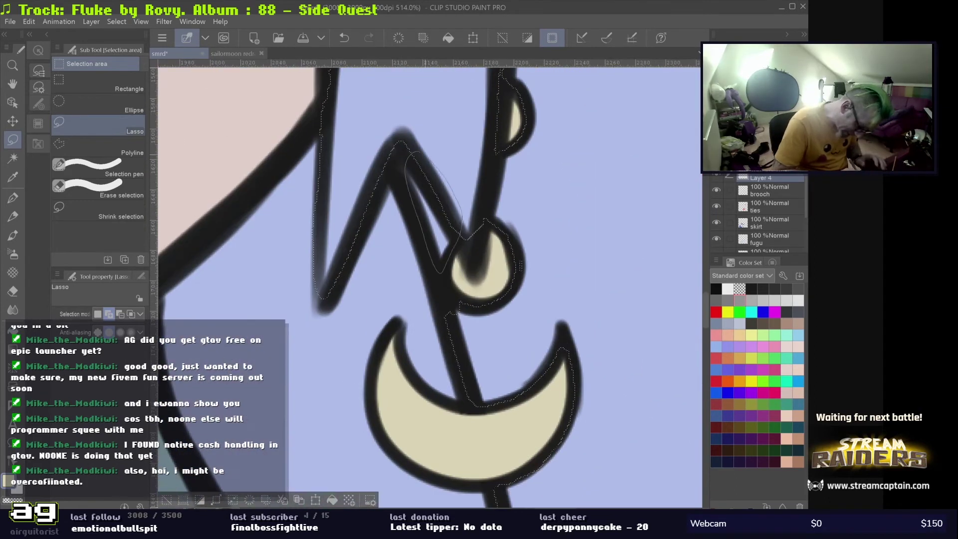
{"action": "scroll", "coordinate": [429, 284], "scroll_direction": "down", "scroll_amount": 6}
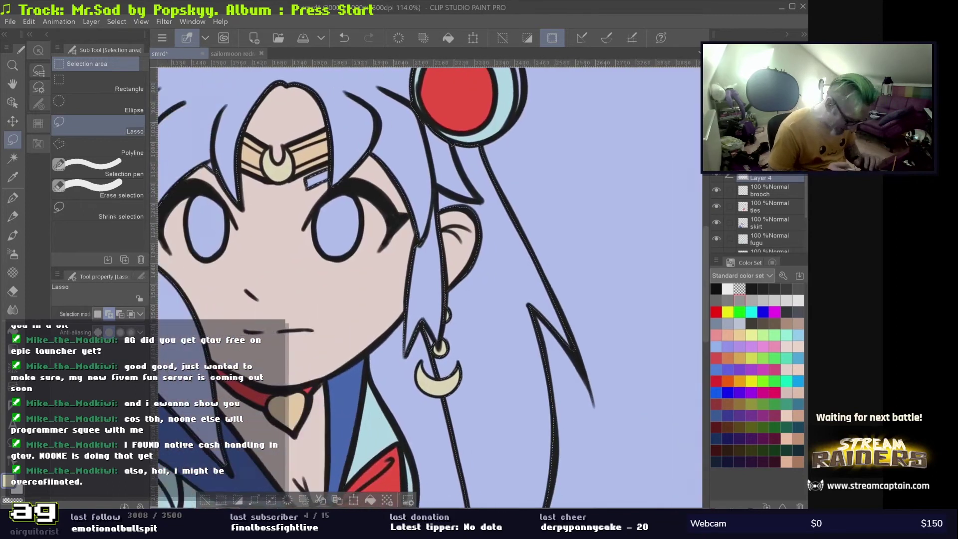
- Check the hair selection around the side strands and fringe, and extend it over the bun edge behind the ornament
{"action": "scroll", "coordinate": [430, 287], "scroll_direction": "down", "scroll_amount": 2}
{"action": "scroll", "coordinate": [429, 287], "scroll_direction": "up", "scroll_amount": 5}
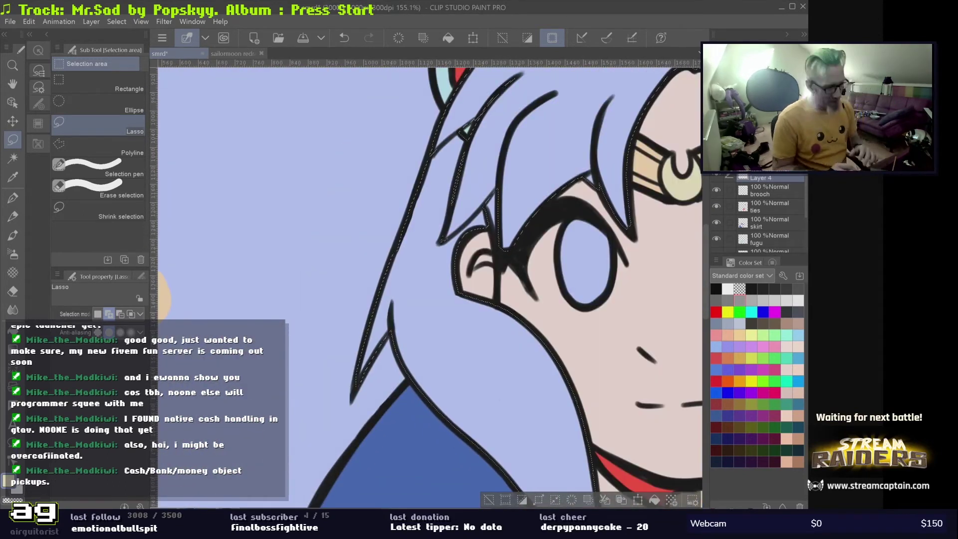
{"action": "scroll", "coordinate": [430, 287], "scroll_direction": "down", "scroll_amount": 3}
{"action": "scroll", "coordinate": [504, 299], "scroll_direction": "up", "scroll_amount": 3}
{"action": "scroll", "coordinate": [504, 300], "scroll_direction": "down", "scroll_amount": 2}
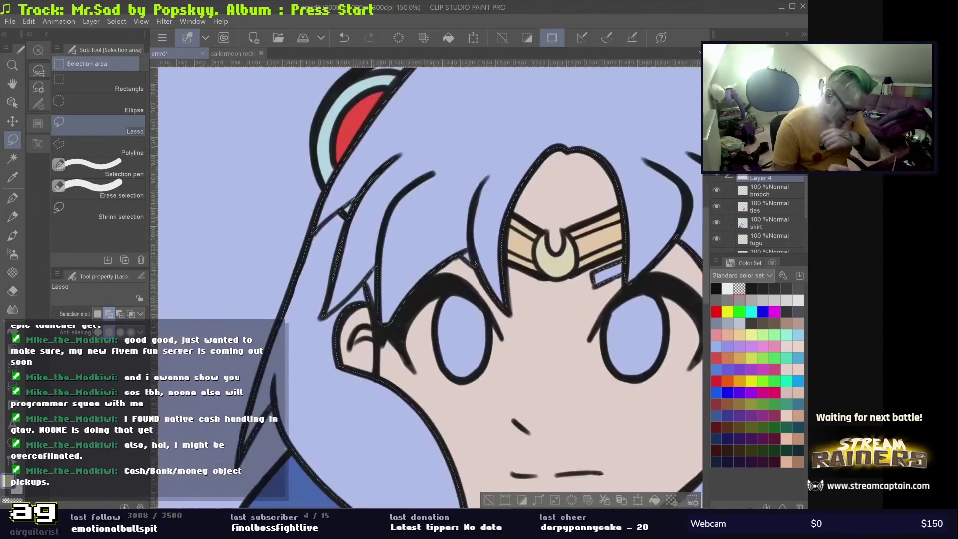
{"action": "scroll", "coordinate": [613, 250], "scroll_direction": "up", "scroll_amount": 4}
{"action": "scroll", "coordinate": [386, 240], "scroll_direction": "down", "scroll_amount": 2}
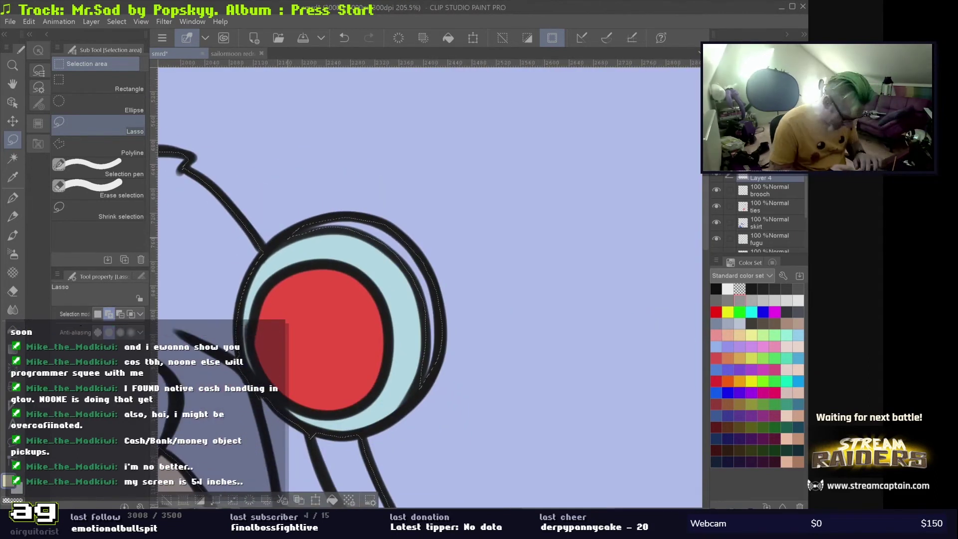
{"action": "scroll", "coordinate": [265, 279], "scroll_direction": "down", "scroll_amount": 3}
{"action": "scroll", "coordinate": [265, 279], "scroll_direction": "up", "scroll_amount": 3}
- Sample the pale yellow from the palette and fill the whole hair selection with the Mapping pen
{"action": "key", "text": "i"}
{"action": "scroll", "coordinate": [265, 279], "scroll_direction": "down", "scroll_amount": 3}
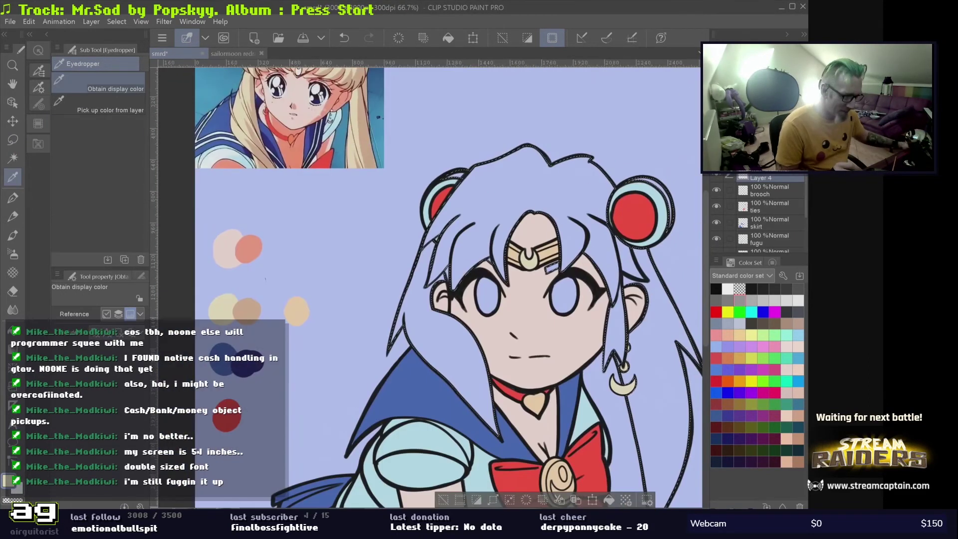
{"action": "key", "text": "p"}
{"action": "mouse_move", "coordinate": [459, 394]}
{"action": "left_mouse_down"}
{"action": "mouse_move", "coordinate": [470, 200]}
{"action": "mouse_move", "coordinate": [554, 189]}
{"action": "mouse_move", "coordinate": [611, 335]}
{"action": "mouse_move", "coordinate": [649, 469]}
{"action": "left_mouse_up"}
{"action": "left_click_drag", "start_coordinate": [574, 300], "coordinate": [469, 242]}
{"action": "left_click_drag", "start_coordinate": [519, 219], "coordinate": [480, 115]}
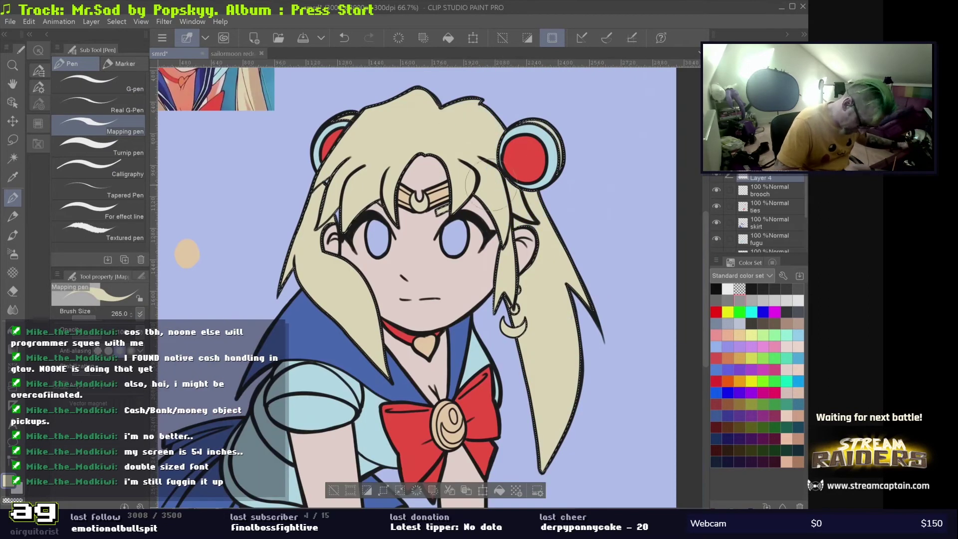
{"action": "left_click_drag", "start_coordinate": [499, 199], "coordinate": [544, 257]}
{"action": "scroll", "coordinate": [455, 234], "scroll_direction": "down", "scroll_amount": 2}
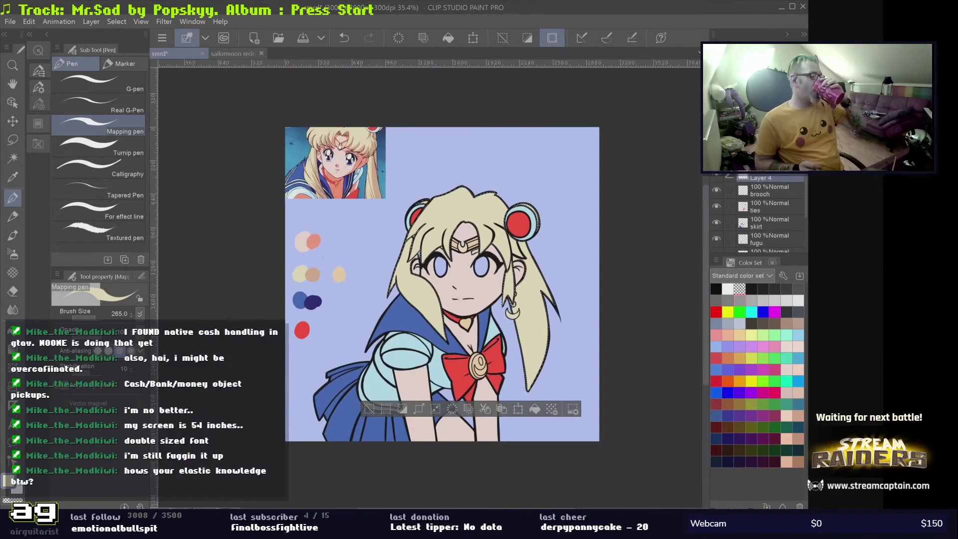
- On the skin layer, paint the uncoloured gap between the hair strands above the ear with the skin colour
{"action": "scroll", "coordinate": [443, 299], "scroll_direction": "up", "scroll_amount": 8}
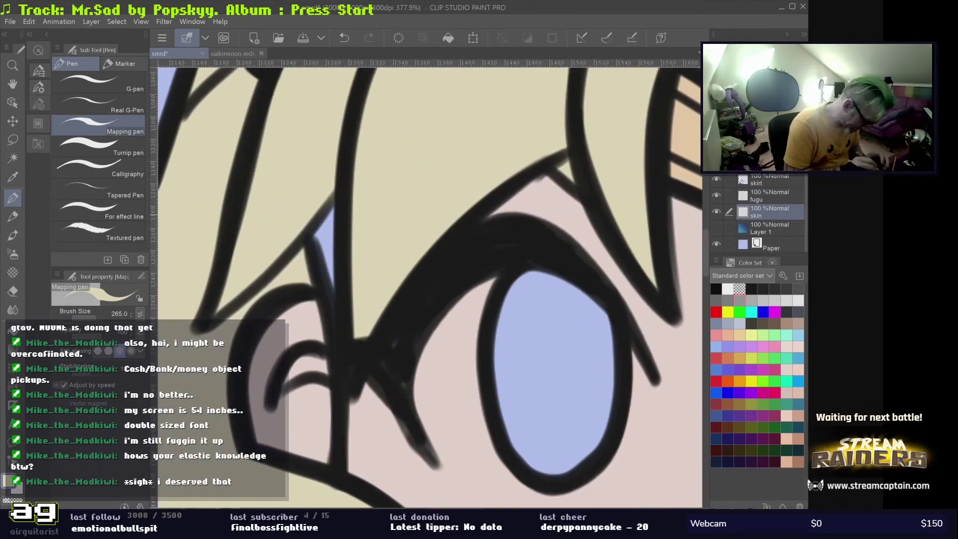
{"action": "scroll", "coordinate": [327, 231], "scroll_direction": "down", "scroll_amount": 4}
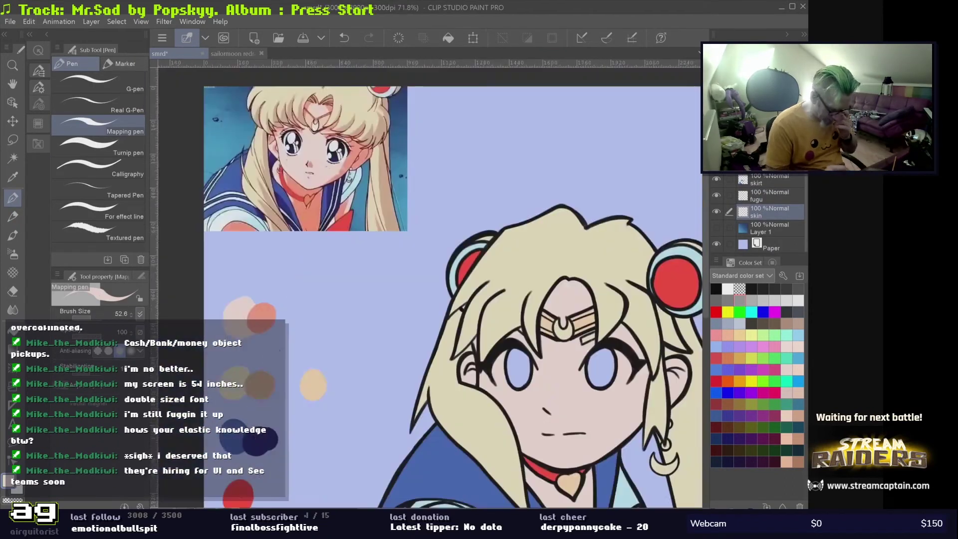
{"action": "scroll", "coordinate": [499, 299], "scroll_direction": "up", "scroll_amount": 4}
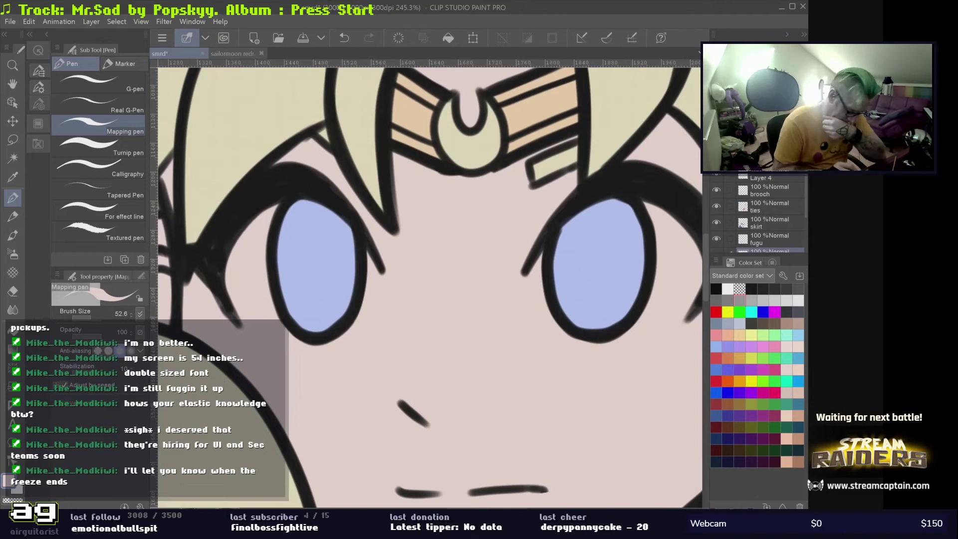
- Add a layer named eys 1 and paint the whites of both eyes with a pale off-white from the colour wheel
{"action": "scroll", "coordinate": [322, 469], "scroll_direction": "down", "scroll_amount": 2}
{"action": "scroll", "coordinate": [467, 380], "scroll_direction": "up", "scroll_amount": 3}
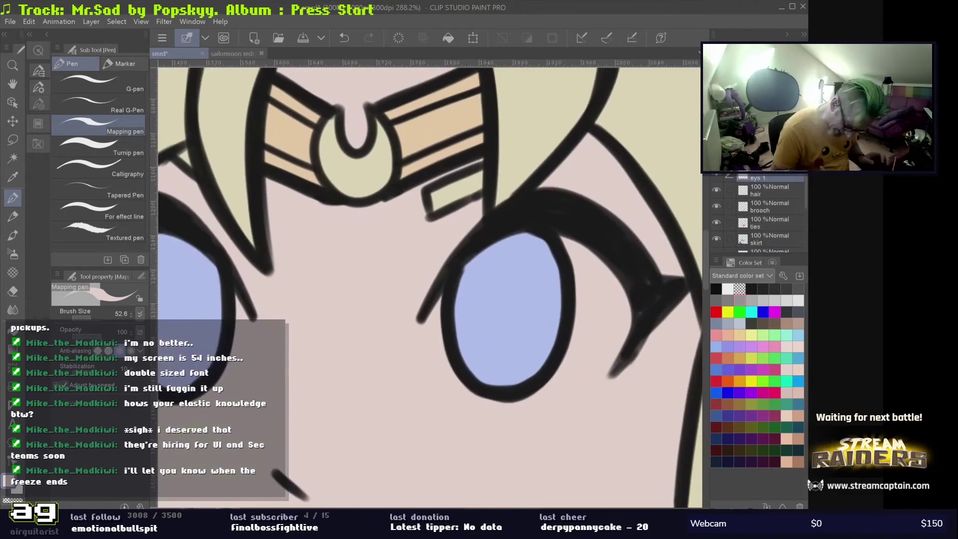
{"action": "left_click", "coordinate": [773, 262]}
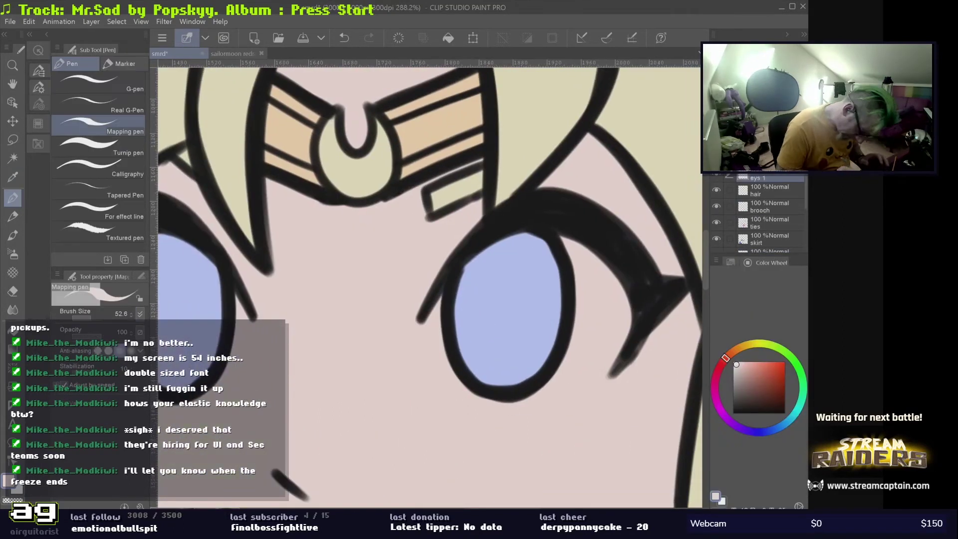
{"action": "scroll", "coordinate": [627, 337], "scroll_direction": "down", "scroll_amount": 2}
{"action": "scroll", "coordinate": [282, 349], "scroll_direction": "up", "scroll_amount": 3}
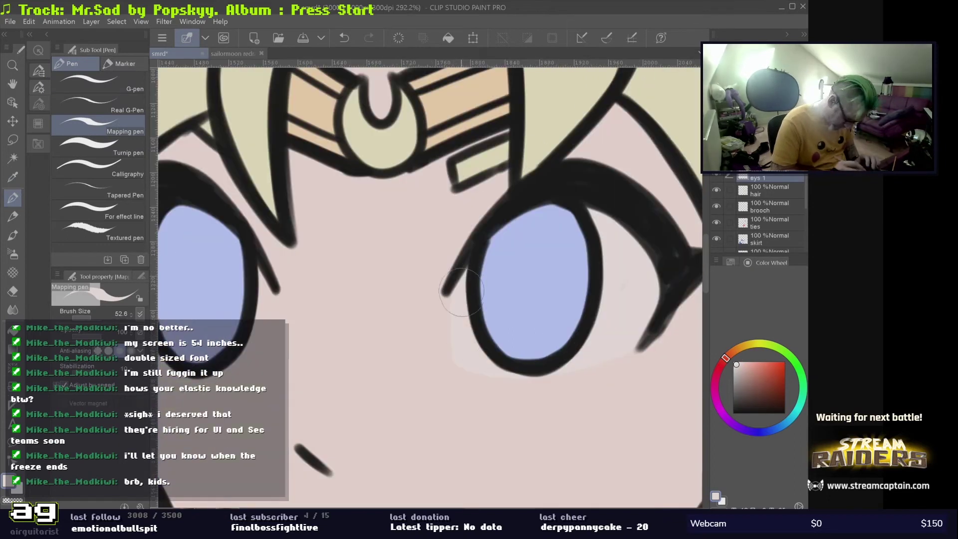
{"action": "scroll", "coordinate": [257, 207], "scroll_direction": "down", "scroll_amount": 2}
{"action": "scroll", "coordinate": [656, 196], "scroll_direction": "up", "scroll_amount": 2}
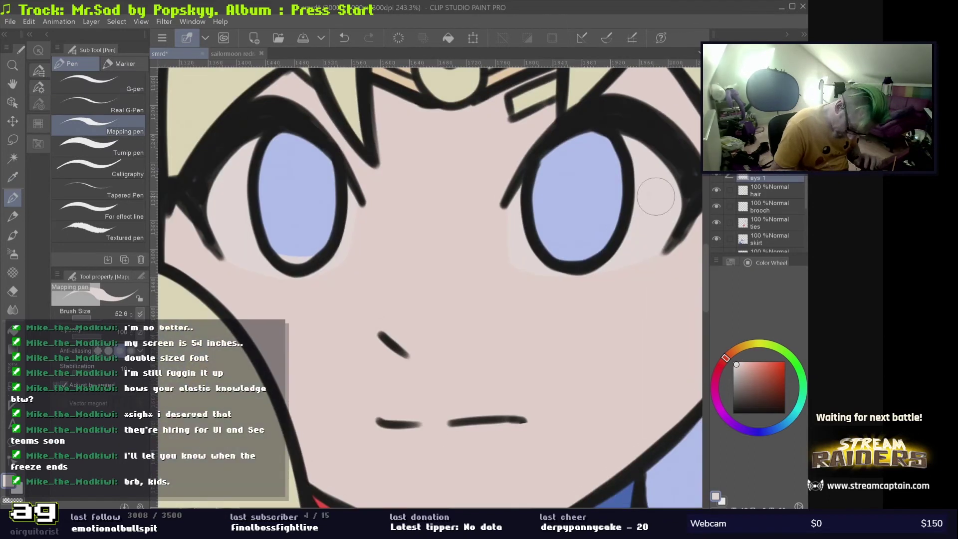
- Paint a lighter off-white across the lower half of both eyes, leaving the upper whites darker as shading
{"action": "left_click_drag", "start_coordinate": [646, 202], "coordinate": [536, 218]}
{"action": "mouse_move", "coordinate": [628, 234]}
{"action": "left_mouse_down"}
{"action": "mouse_move", "coordinate": [519, 230]}
{"action": "mouse_move", "coordinate": [649, 262]}
{"action": "left_mouse_up"}
{"action": "left_click_drag", "start_coordinate": [429, 259], "coordinate": [349, 276]}
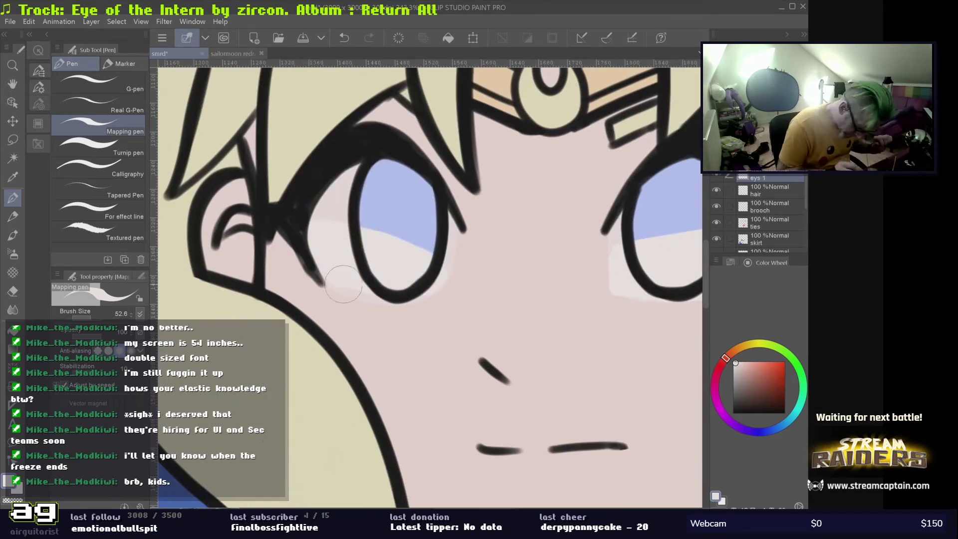
{"action": "scroll", "coordinate": [257, 235], "scroll_direction": "up", "scroll_amount": 2}
{"action": "scroll", "coordinate": [514, 246], "scroll_direction": "down", "scroll_amount": 4}
{"action": "scroll", "coordinate": [564, 352], "scroll_direction": "up", "scroll_amount": 4}
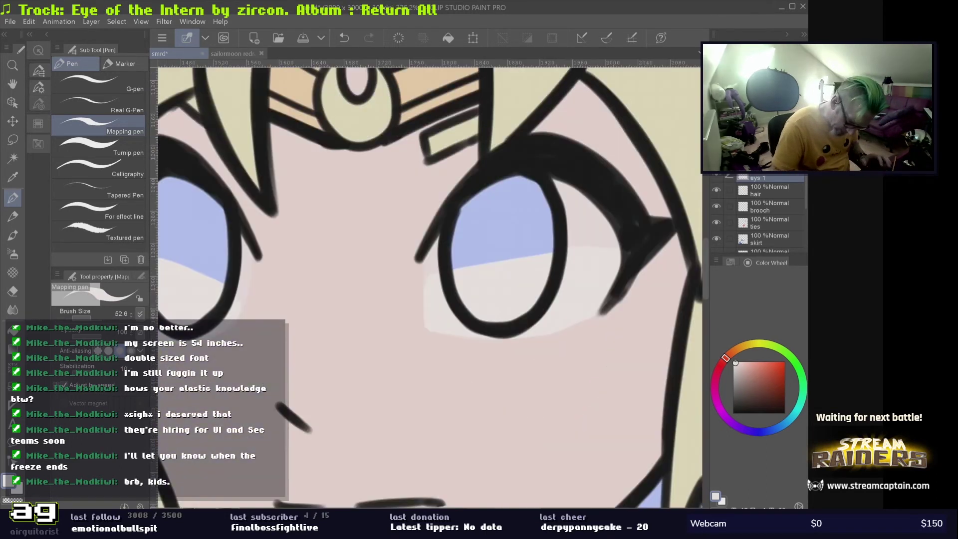
- Paint both irises saturated blue on a new layer named eyes2 and shade their upper parts with a darker blue
{"action": "left_click", "coordinate": [759, 431]}
{"action": "left_click_drag", "start_coordinate": [480, 198], "coordinate": [504, 235]}
{"action": "left_click_drag", "start_coordinate": [309, 199], "coordinate": [320, 289]}
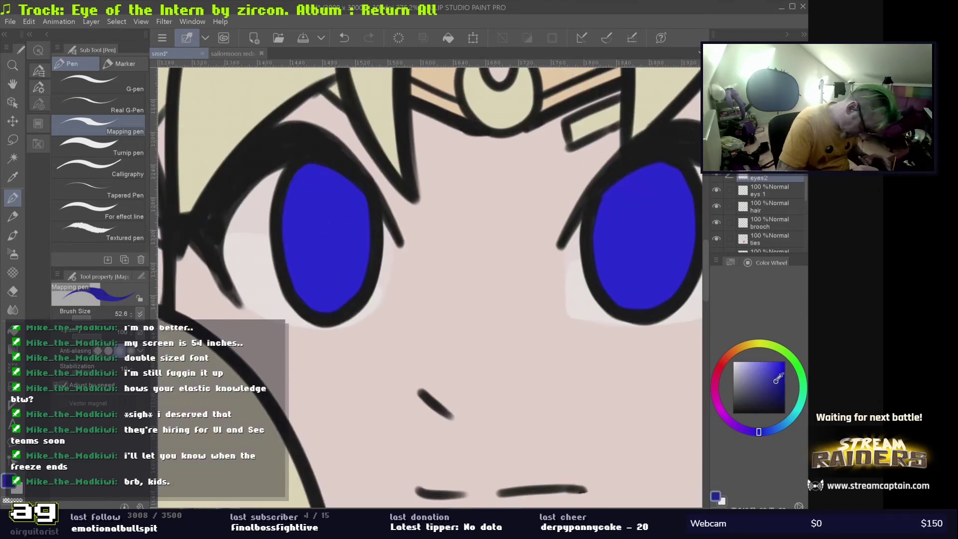
{"action": "scroll", "coordinate": [344, 194], "scroll_direction": "down", "scroll_amount": 5}
{"action": "scroll", "coordinate": [344, 193], "scroll_direction": "up", "scroll_amount": 5}
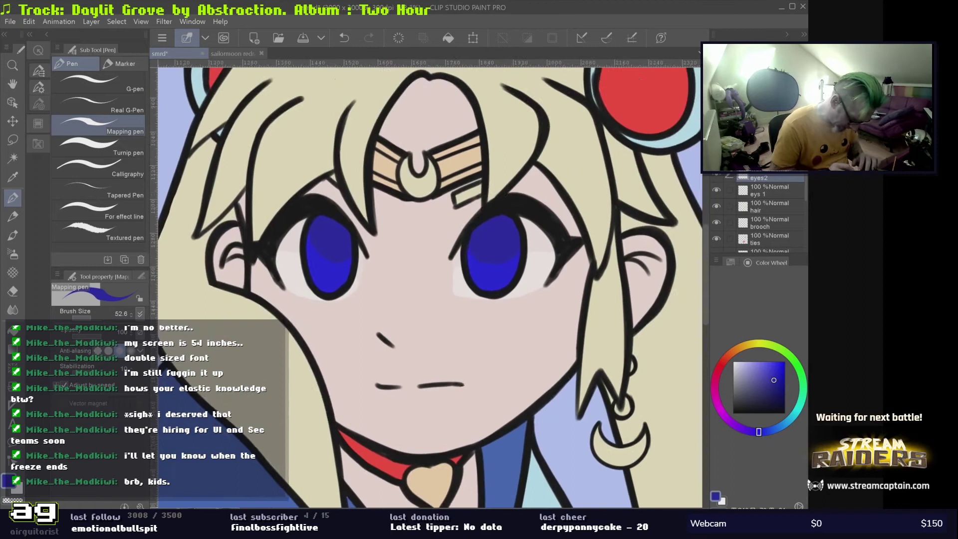
- Blend a cyan glow into the lower part of both irises with the Running color edge watercolor brush
{"action": "left_click", "coordinate": [795, 413]}
{"action": "left_click", "coordinate": [13, 235]}
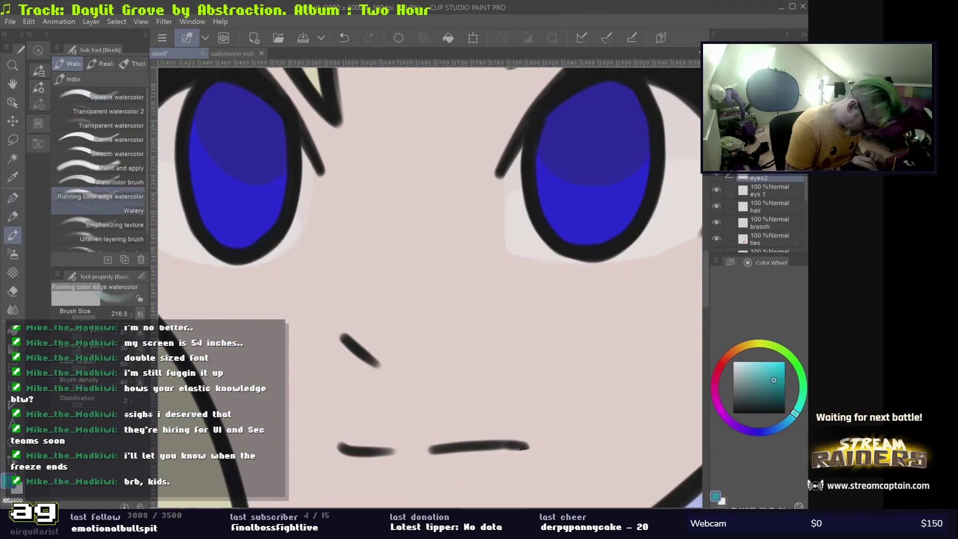
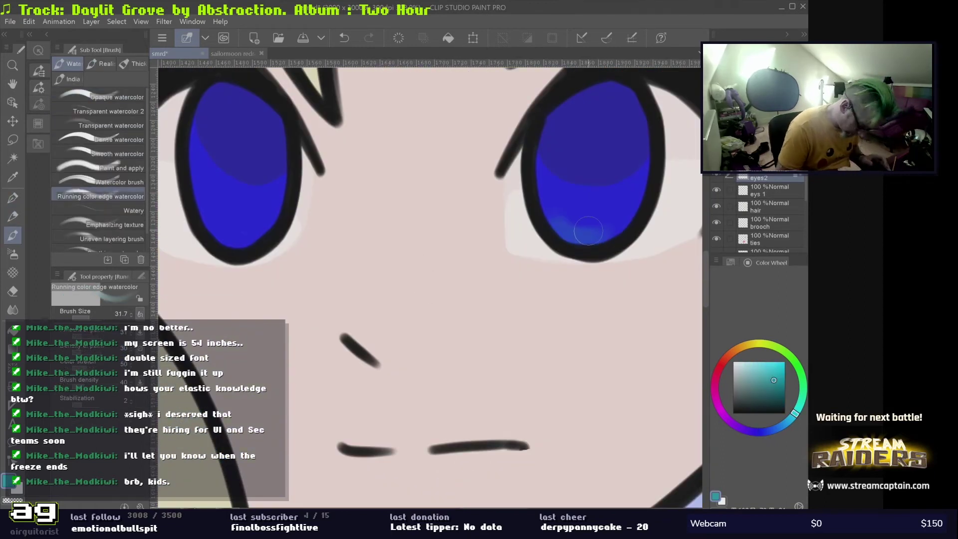
{"action": "scroll", "coordinate": [588, 231], "scroll_direction": "up", "scroll_amount": 3}
{"action": "mouse_move", "coordinate": [319, 299]}
{"action": "left_mouse_down"}
{"action": "mouse_move", "coordinate": [389, 339]}
{"action": "mouse_move", "coordinate": [411, 333]}
{"action": "left_mouse_up"}
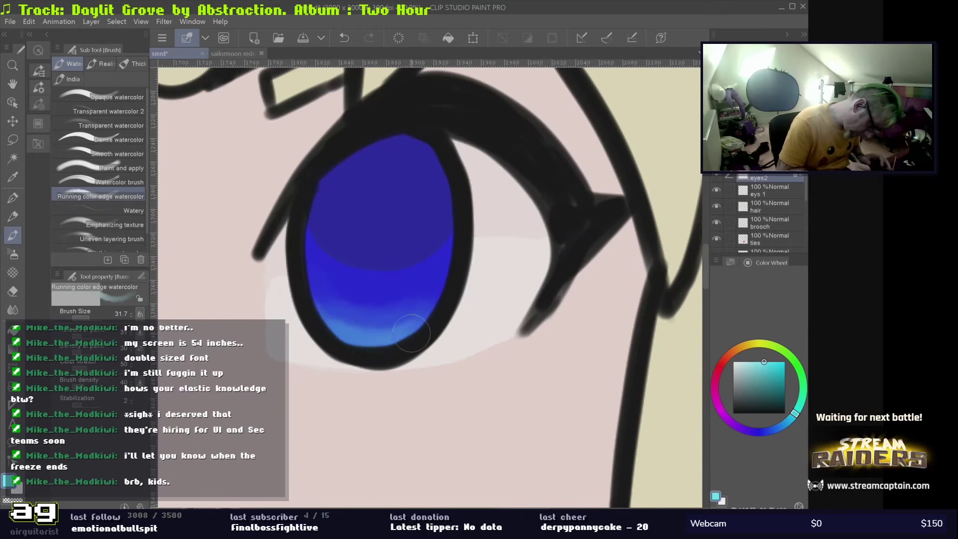
{"action": "scroll", "coordinate": [411, 333], "scroll_direction": "left", "scroll_amount": 10}
{"action": "left_click_drag", "start_coordinate": [230, 249], "coordinate": [309, 299]}
- Blend a bright green accent along the bottom edge of both irises
{"action": "left_click_drag", "start_coordinate": [330, 259], "coordinate": [252, 312]}
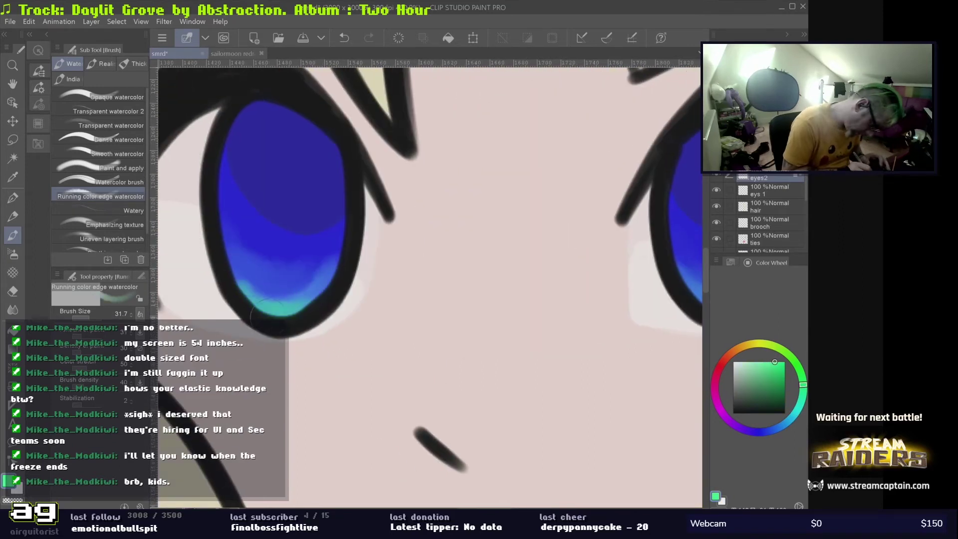
{"action": "scroll", "coordinate": [265, 310], "scroll_direction": "right", "scroll_amount": 5}
{"action": "left_click_drag", "start_coordinate": [505, 316], "coordinate": [519, 292]}
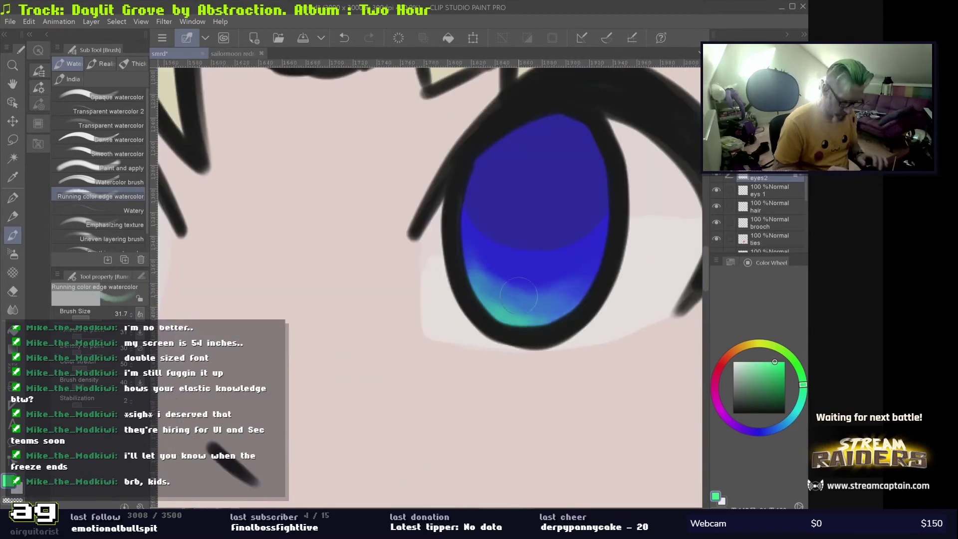
- Paint a soft near-black oval pupil in the left iris with the Opaque watercolor brush
{"action": "scroll", "coordinate": [519, 292], "scroll_direction": "down", "scroll_amount": 5}
{"action": "scroll", "coordinate": [336, 239], "scroll_direction": "up", "scroll_amount": 5}
{"action": "key", "text": "x"}
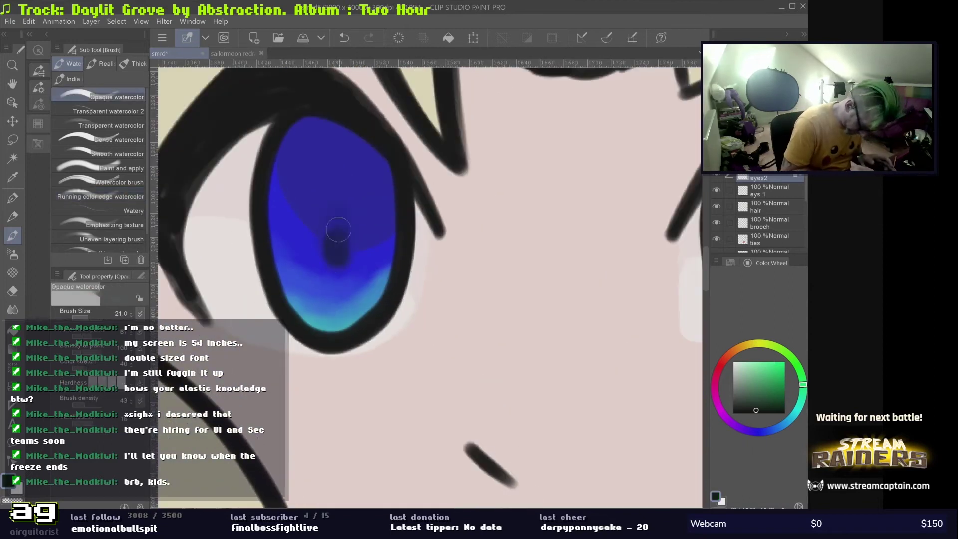
{"action": "key", "text": "ctrl+z"}
{"action": "scroll", "coordinate": [338, 188], "scroll_direction": "down", "scroll_amount": 5}
{"action": "scroll", "coordinate": [338, 189], "scroll_direction": "up", "scroll_amount": 5}
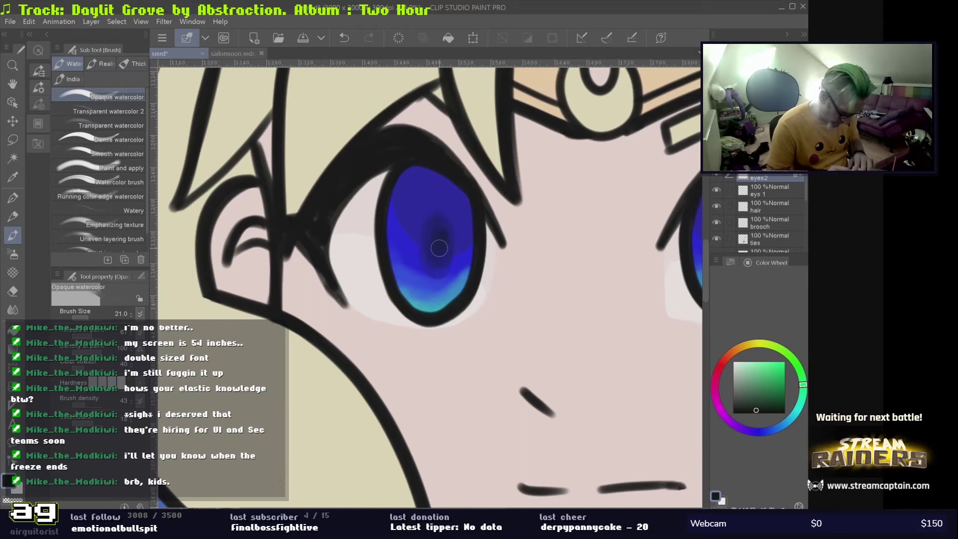
{"action": "key", "text": "ctrl+z"}
- Paint a matching soft dark oval pupil in the right iris
{"action": "scroll", "coordinate": [439, 248], "scroll_direction": "down", "scroll_amount": 5}
{"action": "scroll", "coordinate": [355, 243], "scroll_direction": "up", "scroll_amount": 5}
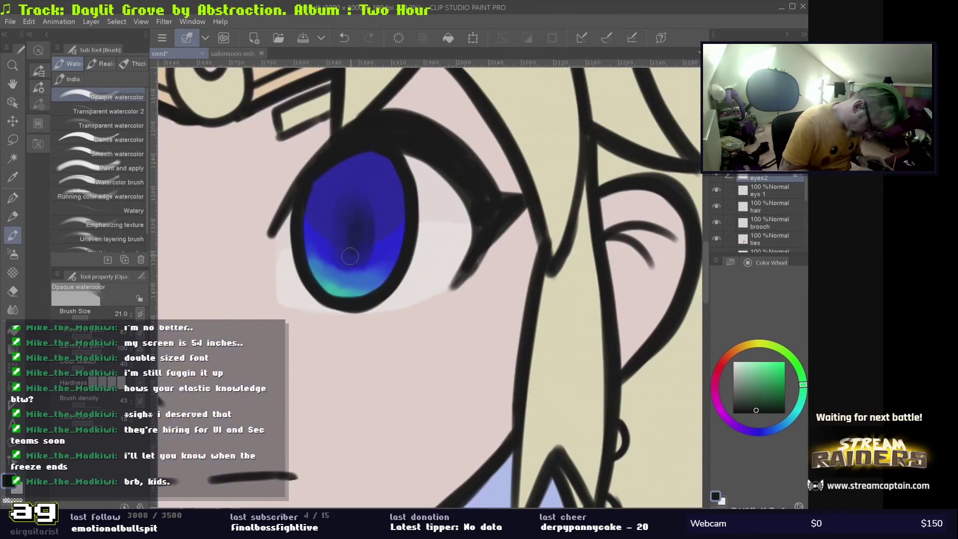
{"action": "scroll", "coordinate": [352, 240], "scroll_direction": "down", "scroll_amount": 5}
{"action": "scroll", "coordinate": [408, 231], "scroll_direction": "up", "scroll_amount": 5}
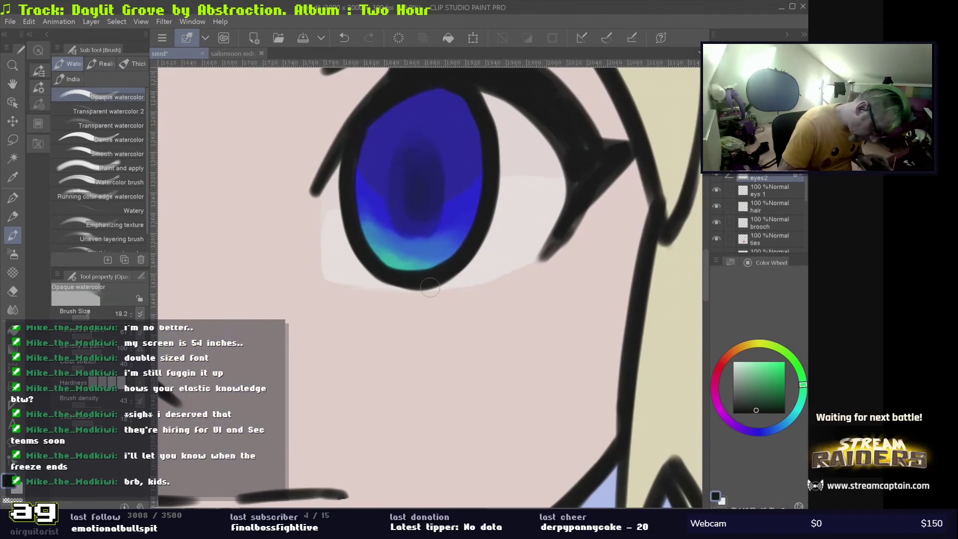
- Darken the core of the left pupil with the Mapping pen and try thin curved dark lines inside both irises
{"action": "scroll", "coordinate": [426, 184], "scroll_direction": "down", "scroll_amount": 5}
{"action": "scroll", "coordinate": [343, 265], "scroll_direction": "up", "scroll_amount": 5}
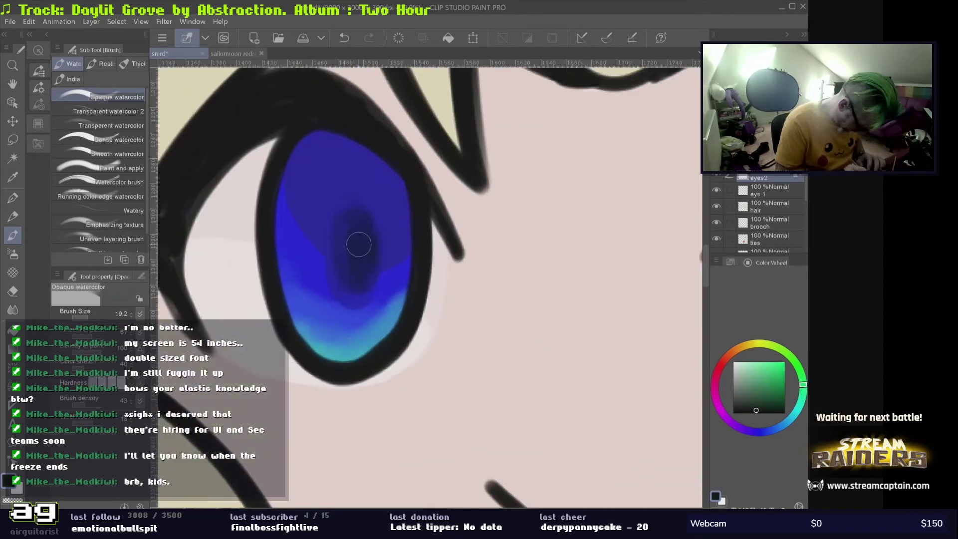
{"action": "key", "text": "p"}
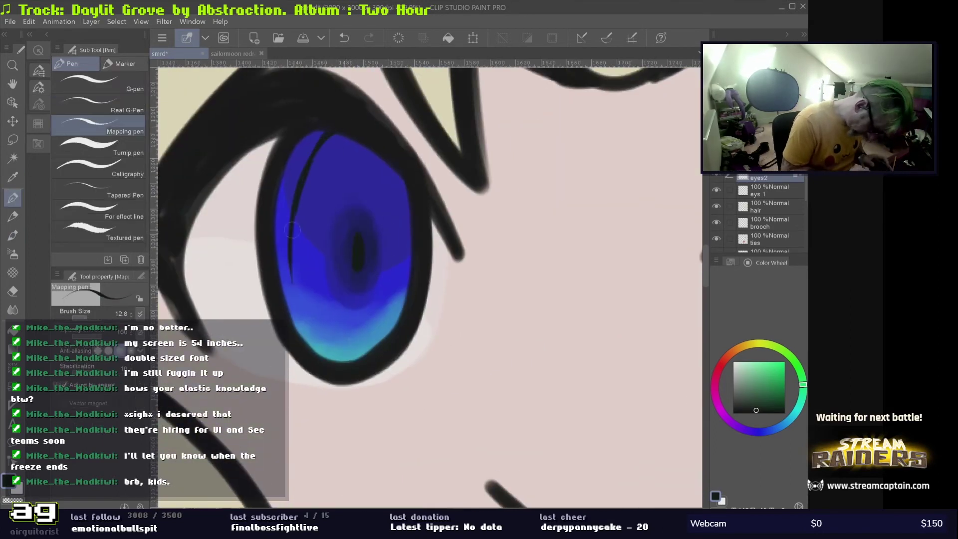
{"action": "scroll", "coordinate": [466, 394], "scroll_direction": "down", "scroll_amount": 5}
{"action": "scroll", "coordinate": [399, 399], "scroll_direction": "up", "scroll_amount": 5}
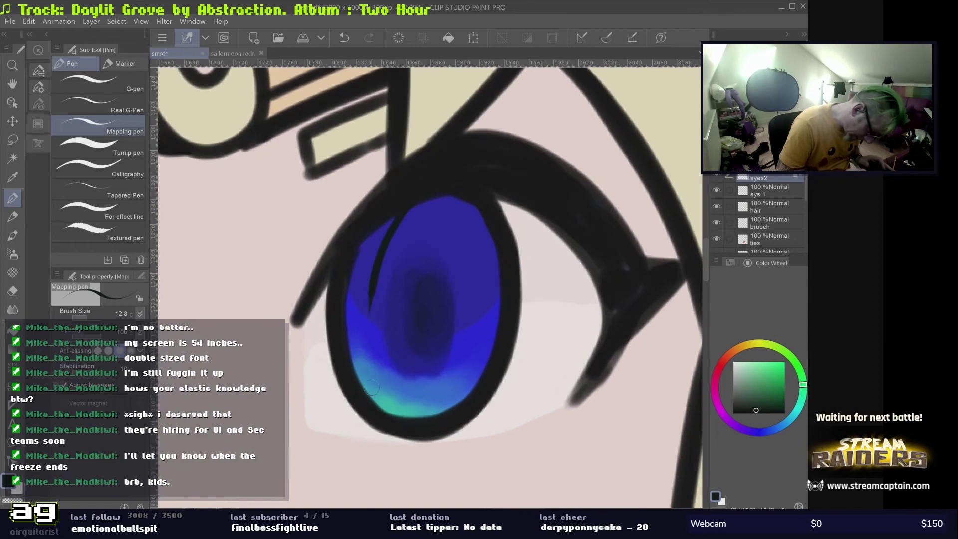
{"action": "scroll", "coordinate": [472, 237], "scroll_direction": "down", "scroll_amount": 5}
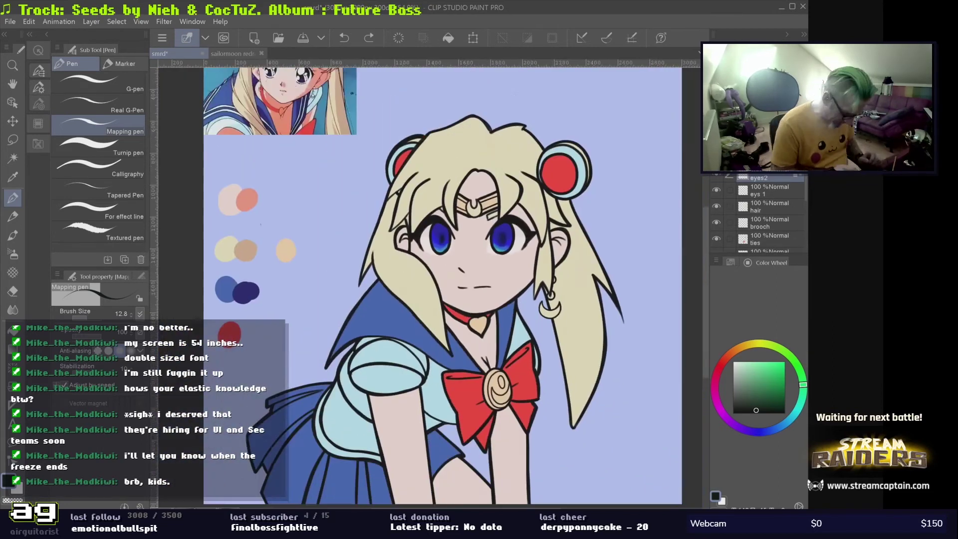
- Try a tan watercolour shadow along the cheek on the skin layer and undo it
{"action": "scroll", "coordinate": [471, 237], "scroll_direction": "up", "scroll_amount": 3}
{"action": "key", "text": "b"}
{"action": "scroll", "coordinate": [484, 300], "scroll_direction": "down", "scroll_amount": 3}
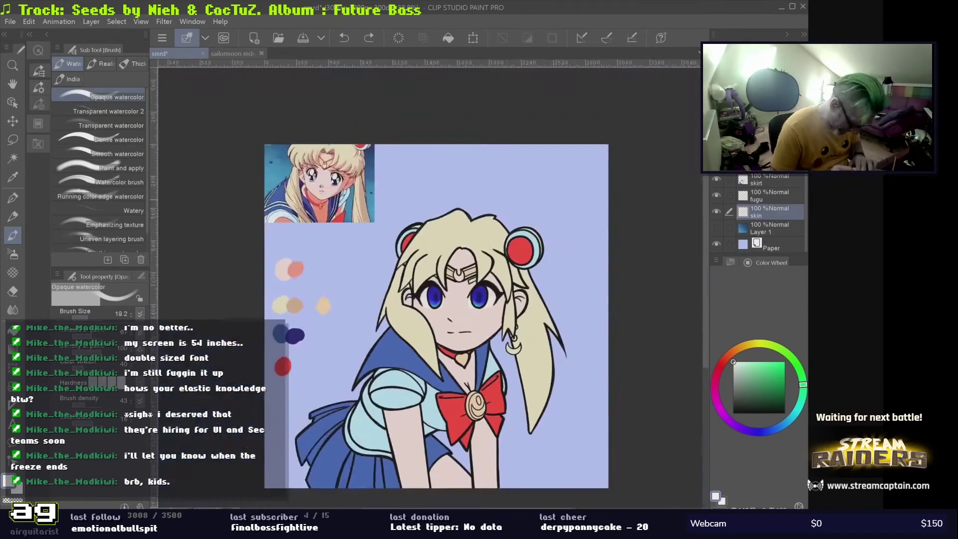
{"action": "scroll", "coordinate": [485, 300], "scroll_direction": "up", "scroll_amount": 1}
{"action": "left_click_drag", "start_coordinate": [449, 287], "coordinate": [431, 287]}
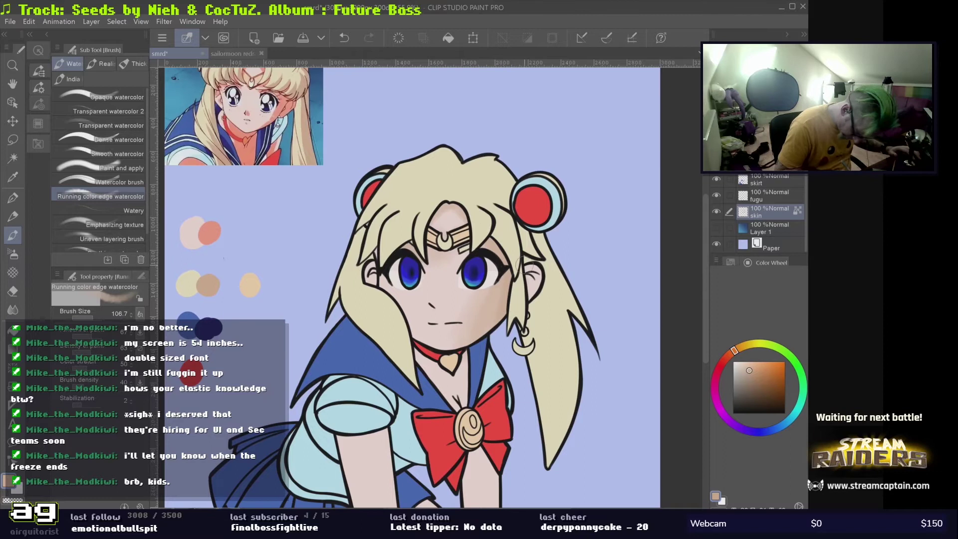
{"action": "left_click_drag", "start_coordinate": [469, 356], "coordinate": [435, 406]}
{"action": "scroll", "coordinate": [449, 379], "scroll_direction": "left", "scroll_amount": 2}
{"action": "key", "text": "ctrl+z"}
{"action": "key", "text": "ctrl+z"}
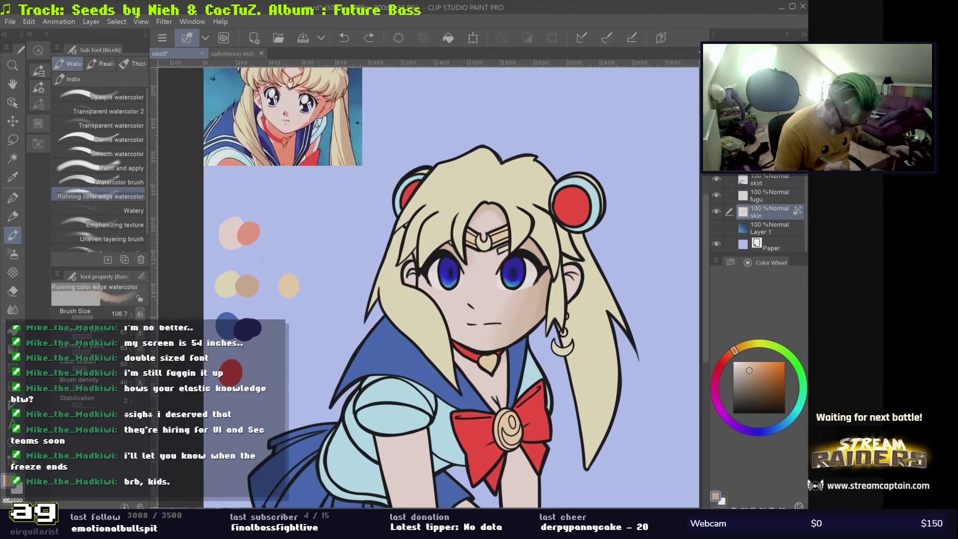
- On the skin layer, shade the face, forehead, neck, arms and legs with the salmon palette colour using the Running color edge watercolor brush
{"action": "left_click", "coordinate": [529, 299], "text": "alt"}
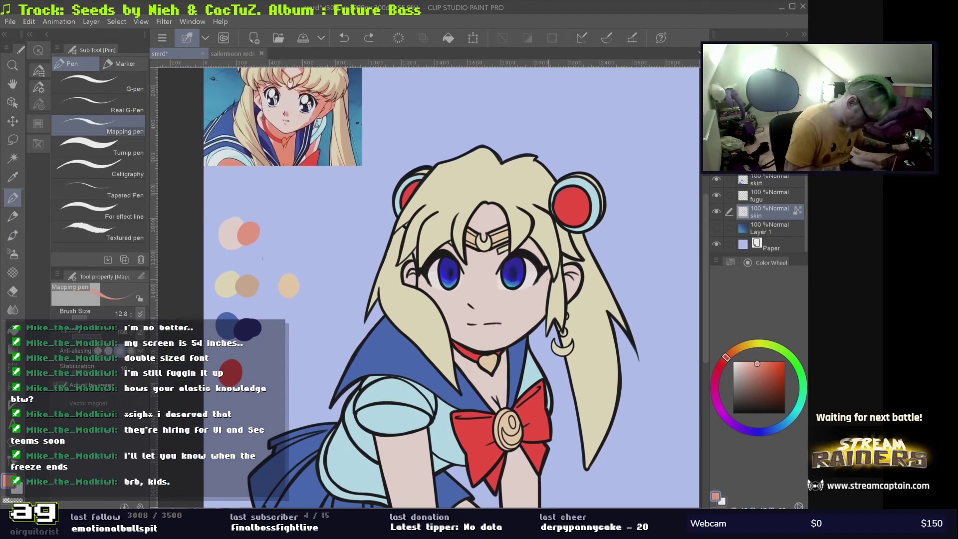
{"action": "left_click_drag", "start_coordinate": [430, 291], "coordinate": [457, 290]}
{"action": "left_click_drag", "start_coordinate": [522, 277], "coordinate": [544, 300]}
{"action": "left_click_drag", "start_coordinate": [509, 352], "coordinate": [494, 351]}
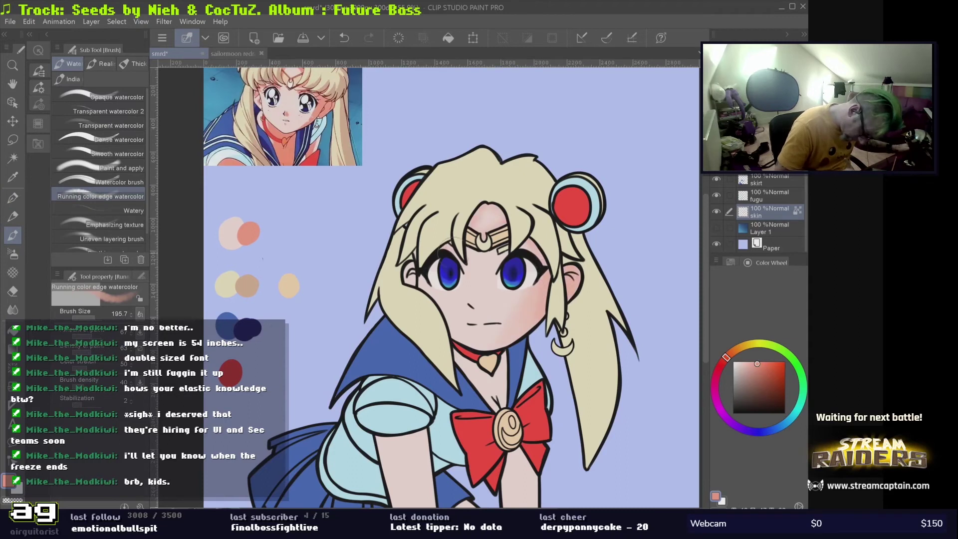
{"action": "scroll", "coordinate": [467, 375], "scroll_direction": "down", "scroll_amount": 3}
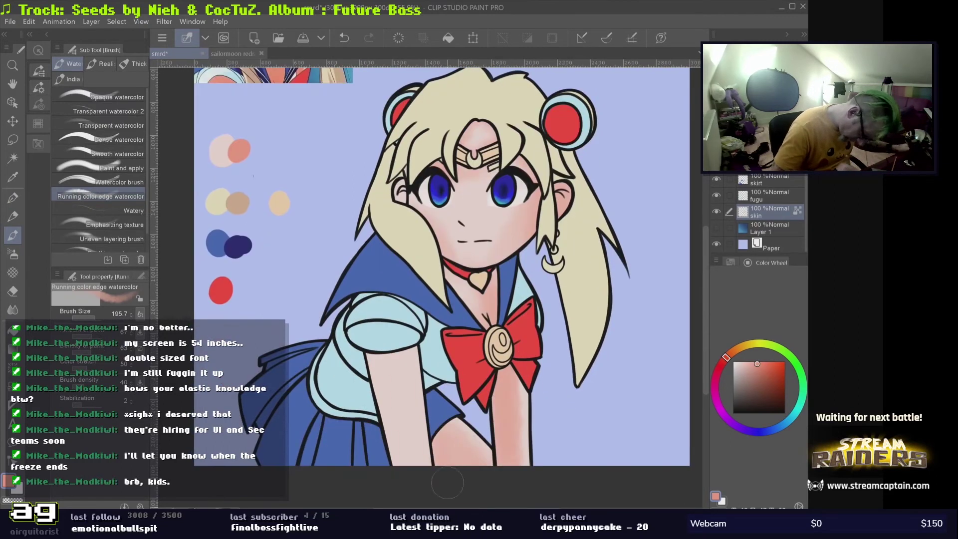
{"action": "scroll", "coordinate": [413, 477], "scroll_direction": "up", "scroll_amount": 3}
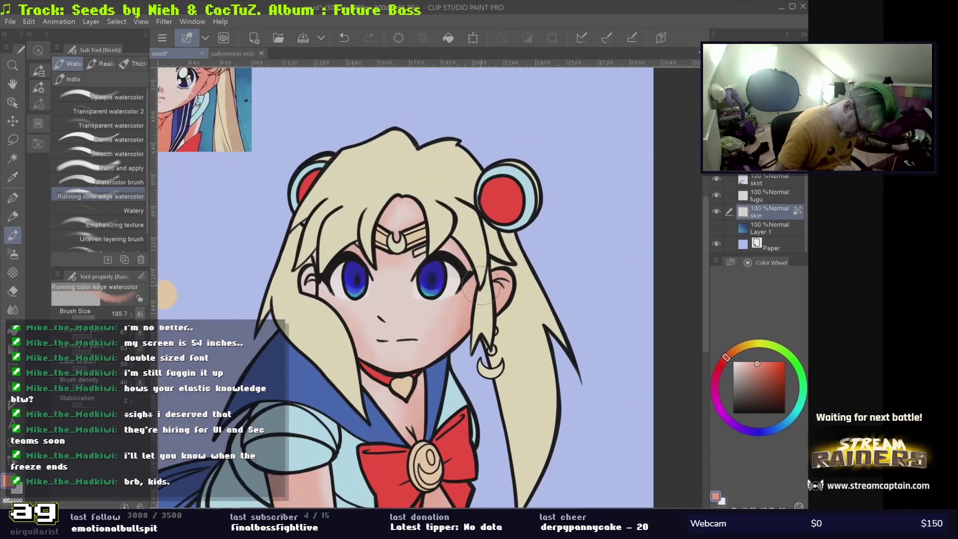
- Deepen the skin shadows on the face, ear and arms with a darker reddish brown and a smaller brush
{"action": "scroll", "coordinate": [470, 285], "scroll_direction": "up", "scroll_amount": 3}
{"action": "scroll", "coordinate": [463, 327], "scroll_direction": "down", "scroll_amount": 3}
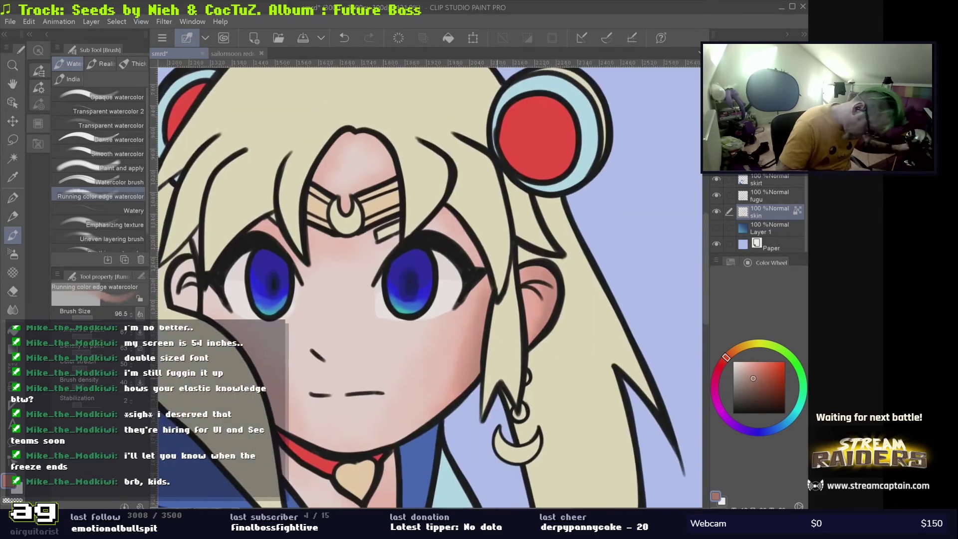
{"action": "scroll", "coordinate": [439, 476], "scroll_direction": "up", "scroll_amount": 3}
{"action": "scroll", "coordinate": [337, 357], "scroll_direction": "down", "scroll_amount": 3}
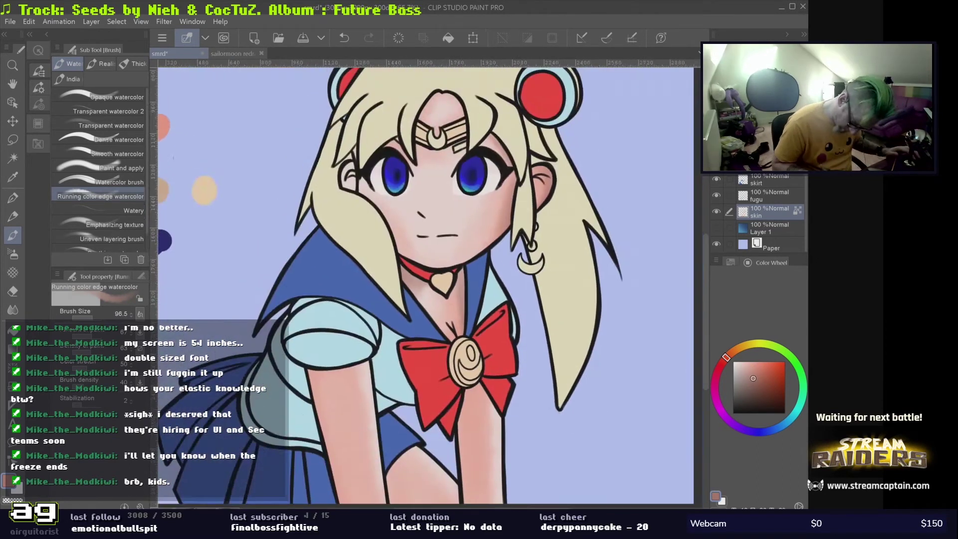
{"action": "scroll", "coordinate": [379, 350], "scroll_direction": "up", "scroll_amount": 3}
- Blend a saturated red into the ear and cheek edge, and add small accents under the nose and below the mouth
{"action": "scroll", "coordinate": [379, 299], "scroll_direction": "up", "scroll_amount": 2}
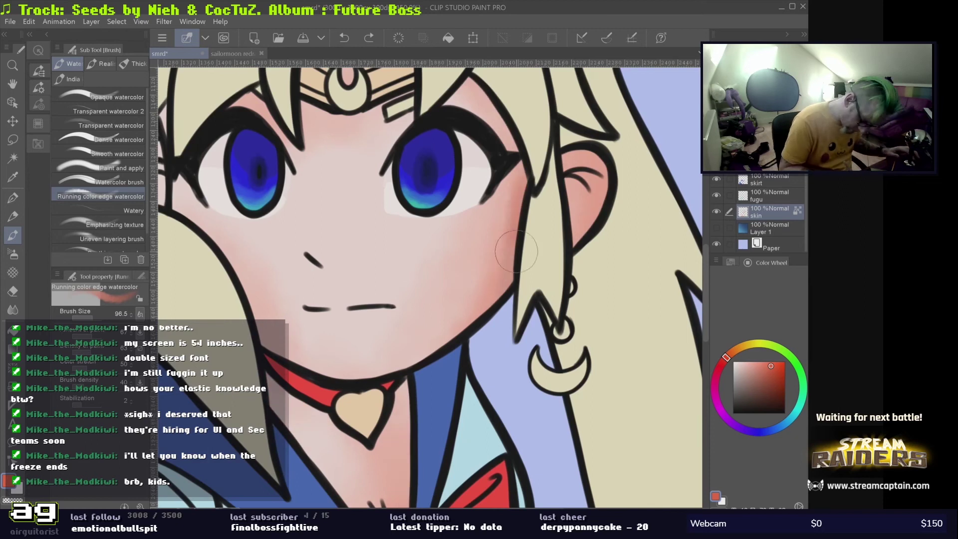
{"action": "scroll", "coordinate": [431, 139], "scroll_direction": "up", "scroll_amount": 3}
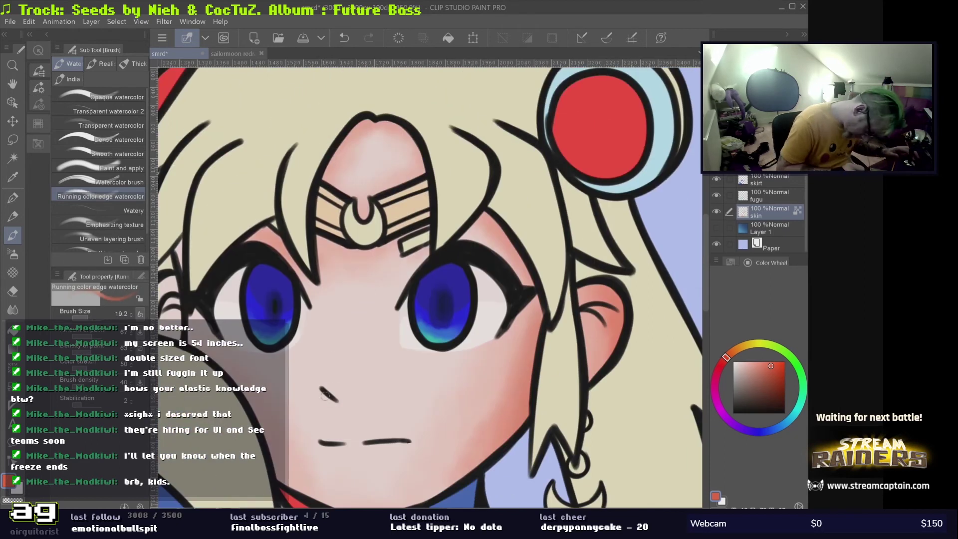
{"action": "key", "text": "ctrl+z"}
{"action": "scroll", "coordinate": [360, 468], "scroll_direction": "down", "scroll_amount": 3}
{"action": "scroll", "coordinate": [429, 399], "scroll_direction": "up", "scroll_amount": 3}
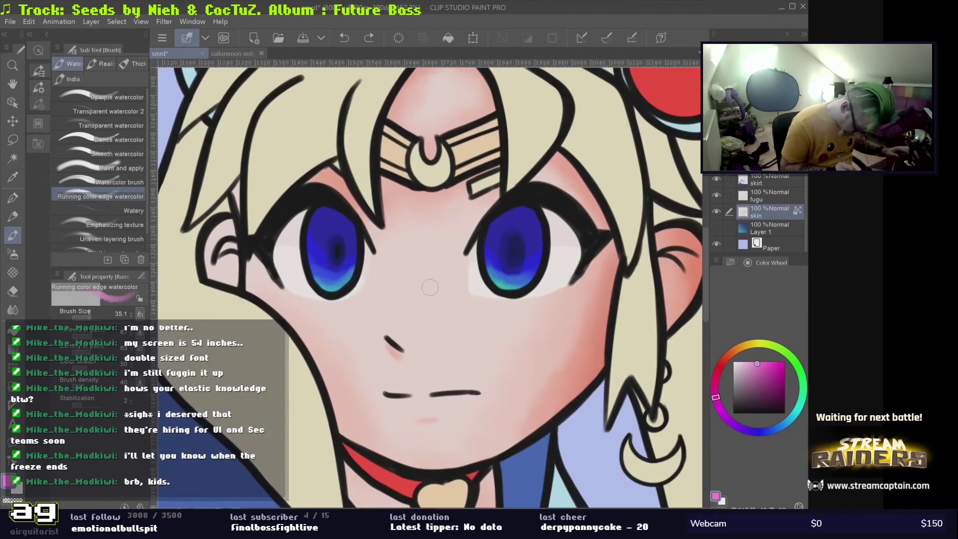
{"action": "key", "text": "ctrl+z"}
- On the fugu layer, brush soft white highlights over the sailor shirt and puffed sleeve with a large watercolour brush
{"action": "scroll", "coordinate": [388, 392], "scroll_direction": "down", "scroll_amount": 4}
{"action": "scroll", "coordinate": [430, 288], "scroll_direction": "up", "scroll_amount": 1}
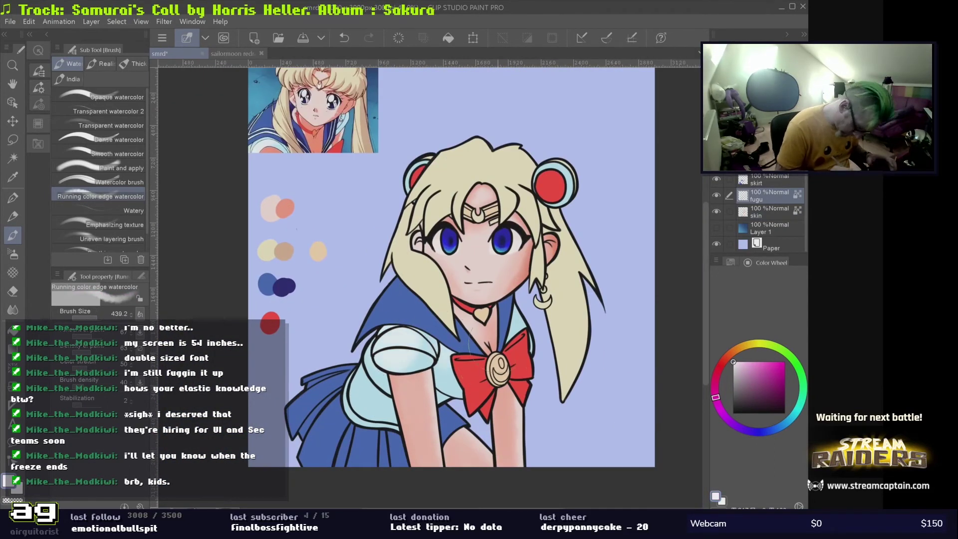
{"action": "scroll", "coordinate": [402, 350], "scroll_direction": "up", "scroll_amount": 1}
{"action": "scroll", "coordinate": [402, 350], "scroll_direction": "up", "scroll_amount": 3}
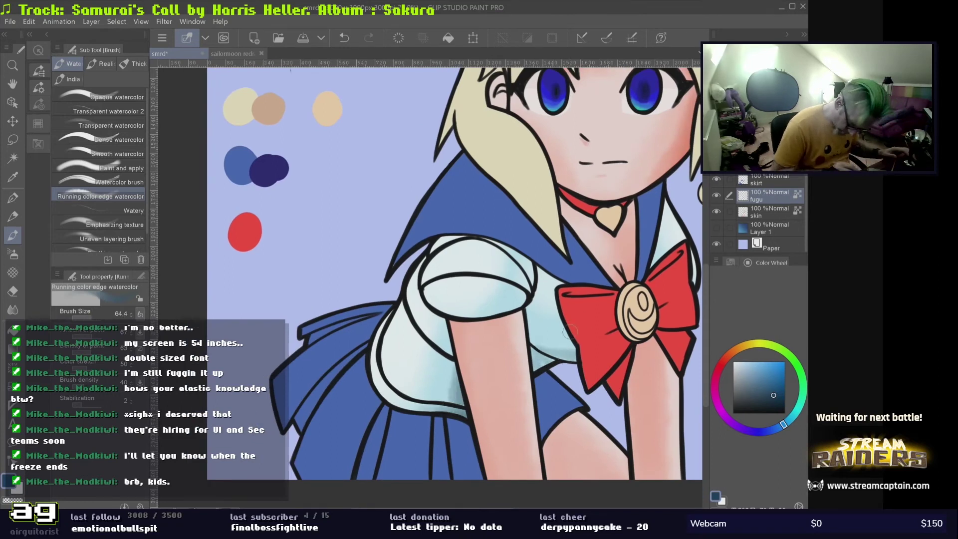
- Shade the shirt below the chest and on the far sleeve with a dark blue watercolour
{"action": "left_click_drag", "start_coordinate": [569, 332], "coordinate": [406, 334]}
{"action": "left_click_drag", "start_coordinate": [531, 289], "coordinate": [529, 243]}
{"action": "left_click_drag", "start_coordinate": [400, 328], "coordinate": [540, 310]}
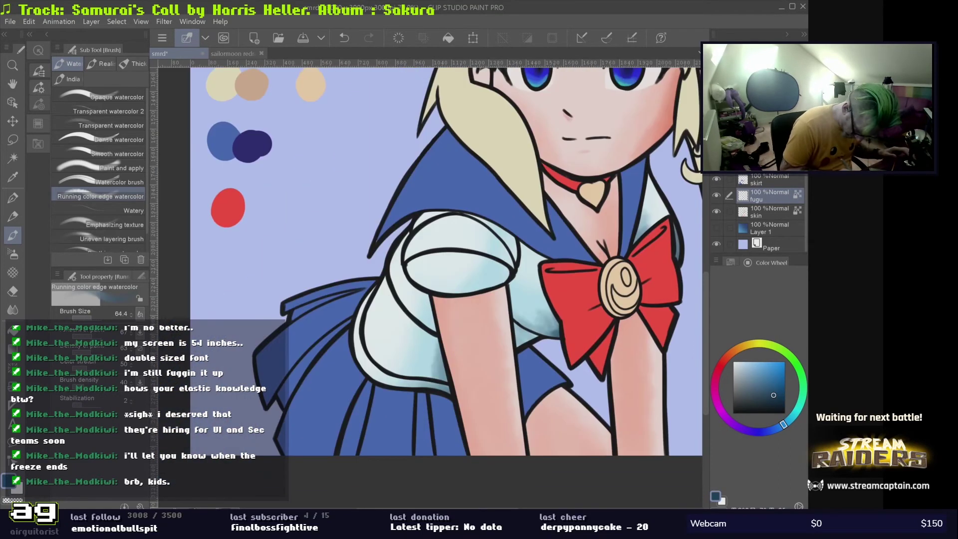
{"action": "scroll", "coordinate": [422, 219], "scroll_direction": "down", "scroll_amount": 3}
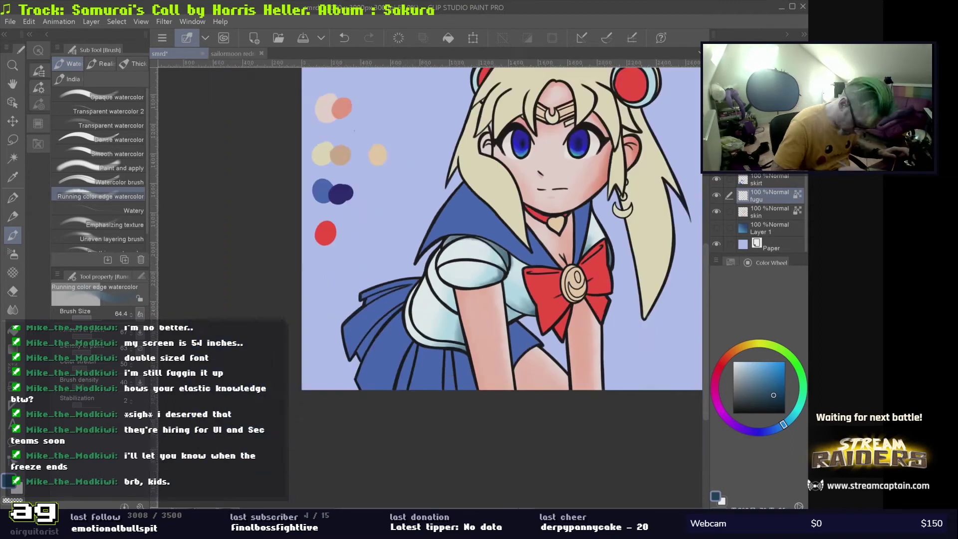
- Deepen the dark blue shadows under the collar, beside the puffed sleeve and along the shirt's waist
{"action": "scroll", "coordinate": [422, 218], "scroll_direction": "up", "scroll_amount": 3}
{"action": "left_click_drag", "start_coordinate": [439, 260], "coordinate": [429, 344]}
{"action": "left_click_drag", "start_coordinate": [439, 300], "coordinate": [424, 354]}
{"action": "left_click_drag", "start_coordinate": [439, 419], "coordinate": [484, 440]}
{"action": "scroll", "coordinate": [449, 349], "scroll_direction": "down", "scroll_amount": 3}
{"action": "scroll", "coordinate": [631, 394], "scroll_direction": "up", "scroll_amount": 2}
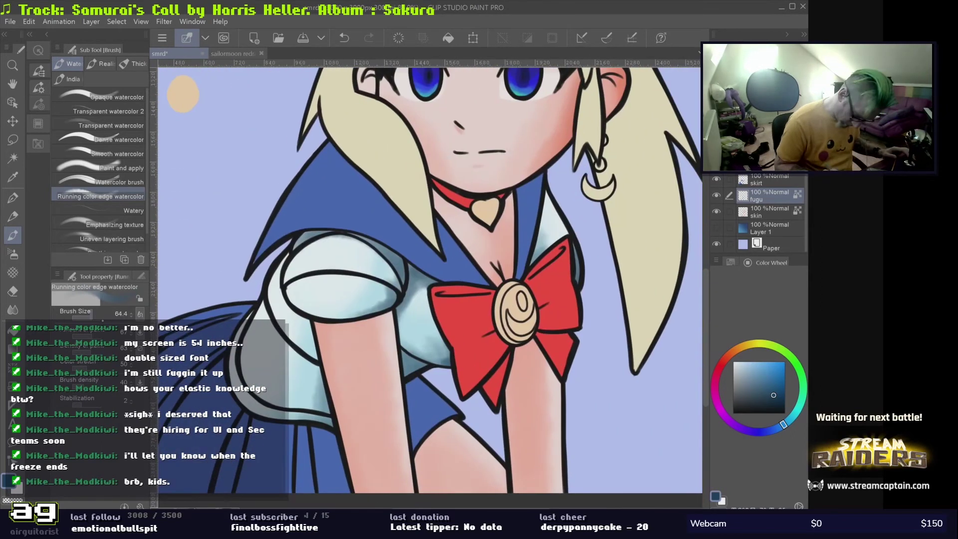
{"action": "left_click_drag", "start_coordinate": [429, 288], "coordinate": [359, 344]}
- On the skirt layer, shade the skirt pleats with the dark navy palette colour using the Running color edge watercolor brush
{"action": "scroll", "coordinate": [429, 288], "scroll_direction": "down", "scroll_amount": 3}
{"action": "key", "text": "i"}
{"action": "left_click", "coordinate": [233, 251]}
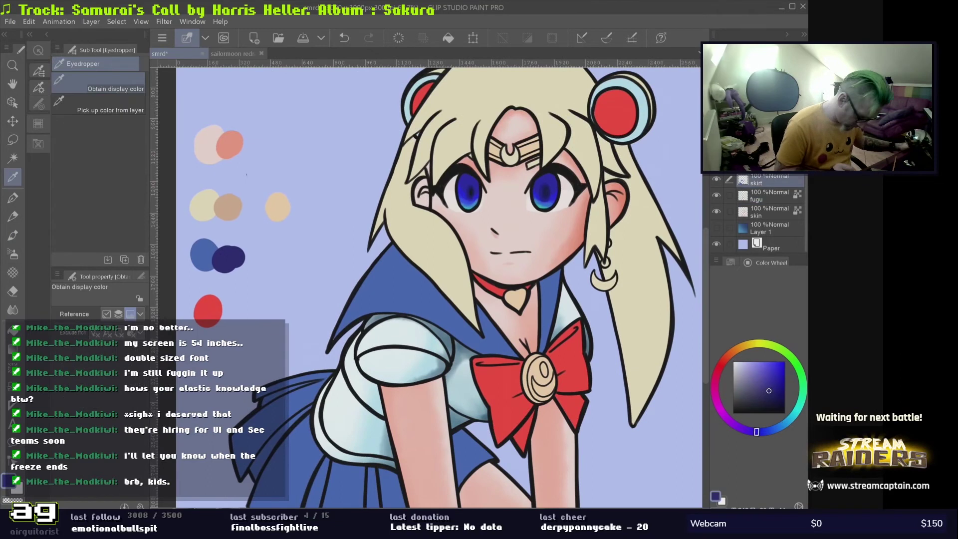
{"action": "scroll", "coordinate": [232, 251], "scroll_direction": "up", "scroll_amount": 3}
{"action": "scroll", "coordinate": [333, 449], "scroll_direction": "down", "scroll_amount": 3}
{"action": "scroll", "coordinate": [333, 450], "scroll_direction": "up", "scroll_amount": 2}
{"action": "key", "text": "b"}
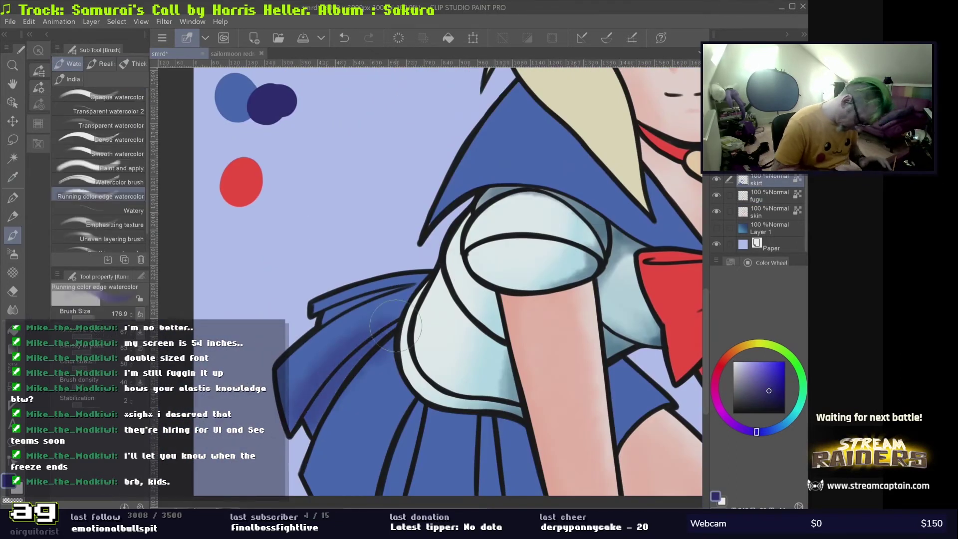
{"action": "scroll", "coordinate": [333, 468], "scroll_direction": "up", "scroll_amount": 1}
{"action": "scroll", "coordinate": [469, 359], "scroll_direction": "down", "scroll_amount": 2}
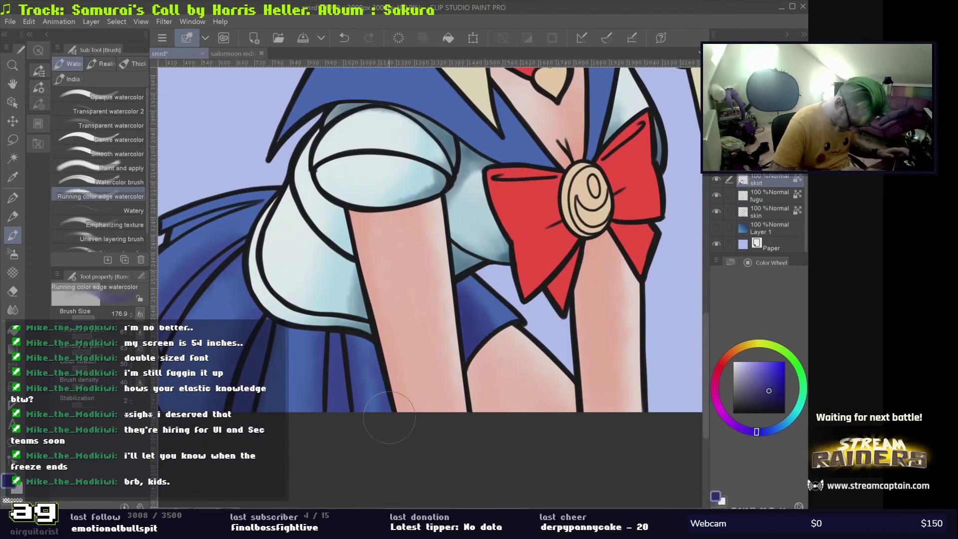
- Shade the blue sailor collar with the same dark navy beneath the hair and chin
{"action": "scroll", "coordinate": [393, 395], "scroll_direction": "up", "scroll_amount": 2}
{"action": "scroll", "coordinate": [429, 285], "scroll_direction": "down", "scroll_amount": 2}
{"action": "scroll", "coordinate": [430, 285], "scroll_direction": "up", "scroll_amount": 2}
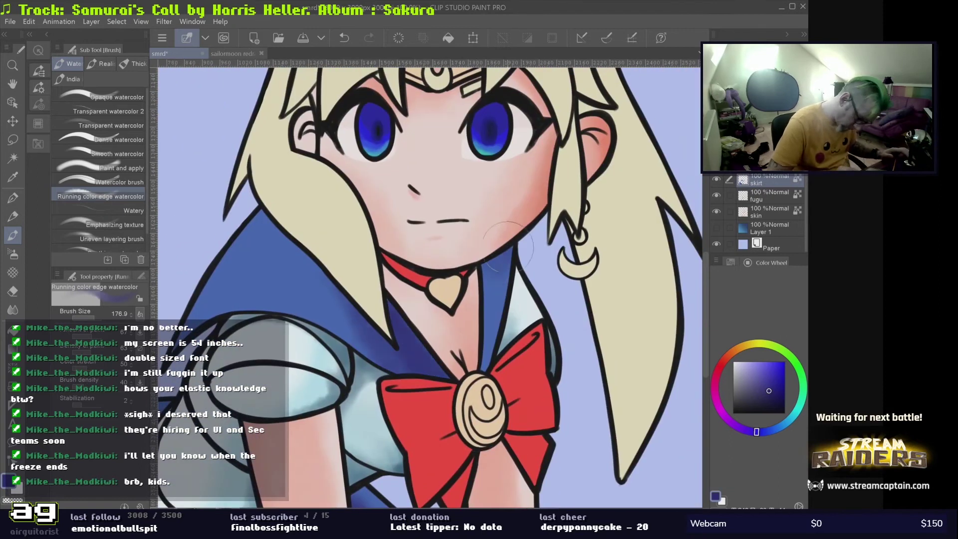
{"action": "scroll", "coordinate": [429, 285], "scroll_direction": "down", "scroll_amount": 1}
- Paint pale double trim stripes along the edges of the blue sailor collar using the Opaque watercolor brush at size 19.2
{"action": "scroll", "coordinate": [430, 285], "scroll_direction": "up", "scroll_amount": 1}
{"action": "scroll", "coordinate": [303, 140], "scroll_direction": "up", "scroll_amount": 1}
{"action": "key", "text": "b"}
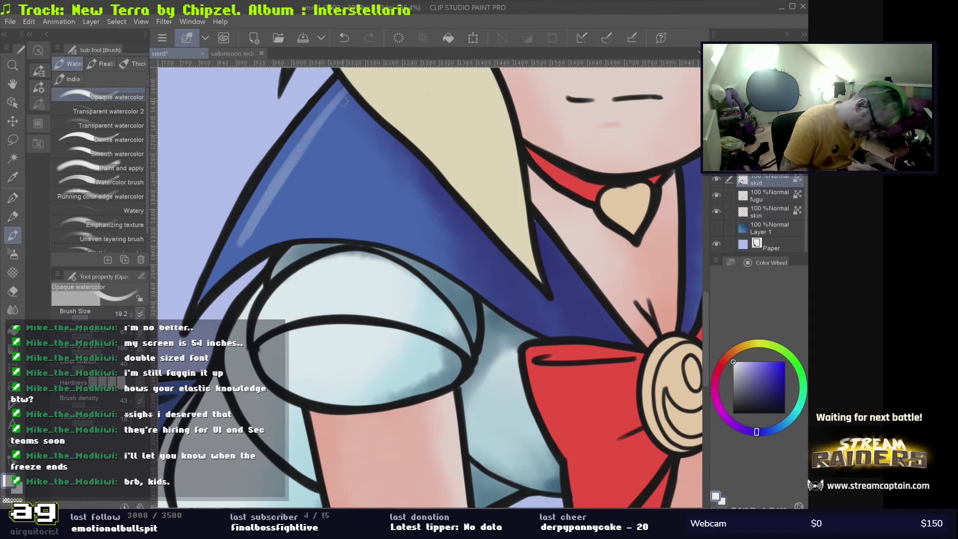
{"action": "left_click_drag", "start_coordinate": [441, 252], "coordinate": [584, 342]}
{"action": "mouse_move", "coordinate": [344, 87]}
{"action": "left_mouse_down"}
{"action": "mouse_move", "coordinate": [257, 227]}
{"action": "mouse_move", "coordinate": [481, 274]}
{"action": "mouse_move", "coordinate": [579, 336]}
{"action": "left_mouse_up"}
{"action": "mouse_move", "coordinate": [287, 158]}
{"action": "left_mouse_down"}
{"action": "mouse_move", "coordinate": [244, 245]}
{"action": "mouse_move", "coordinate": [247, 237]}
{"action": "left_mouse_up"}
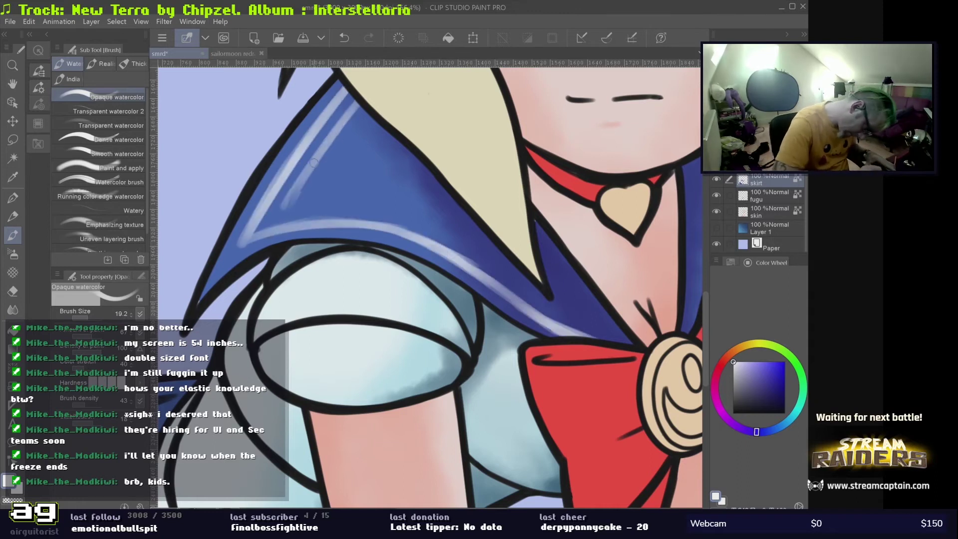
{"action": "left_click_drag", "start_coordinate": [356, 102], "coordinate": [290, 202]}
{"action": "left_click_drag", "start_coordinate": [289, 202], "coordinate": [359, 204]}
{"action": "scroll", "coordinate": [485, 259], "scroll_direction": "down", "scroll_amount": 2}
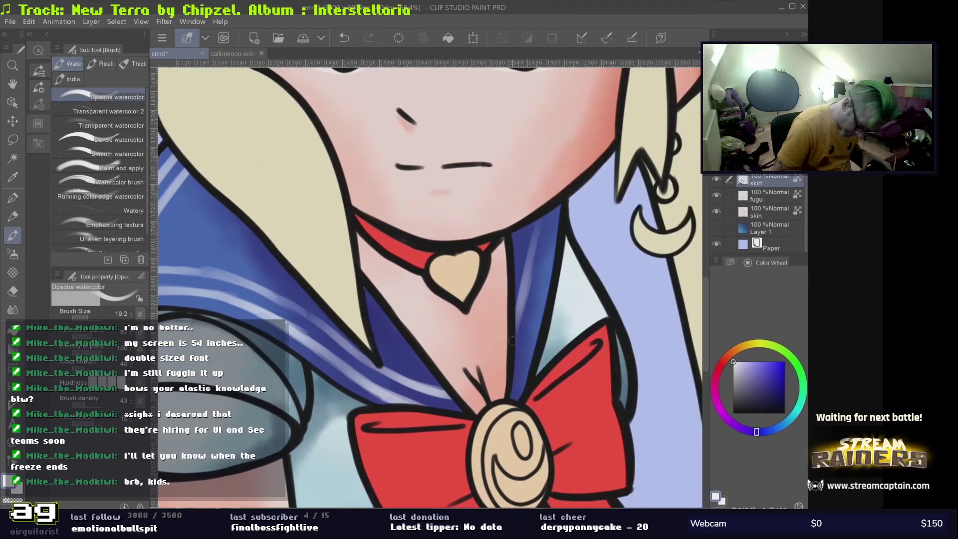
{"action": "scroll", "coordinate": [485, 259], "scroll_direction": "down", "scroll_amount": 1}
{"action": "scroll", "coordinate": [485, 259], "scroll_direction": "down", "scroll_amount": 4}
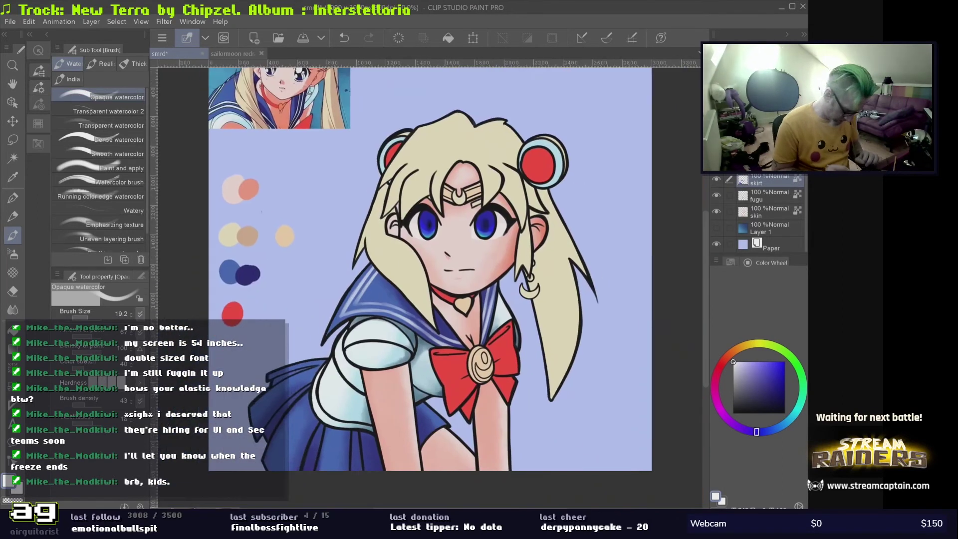
- Shade the red bow and the round red hair ornaments dark magenta with the Running color edge watercolor brush
{"action": "scroll", "coordinate": [486, 259], "scroll_direction": "up", "scroll_amount": 5}
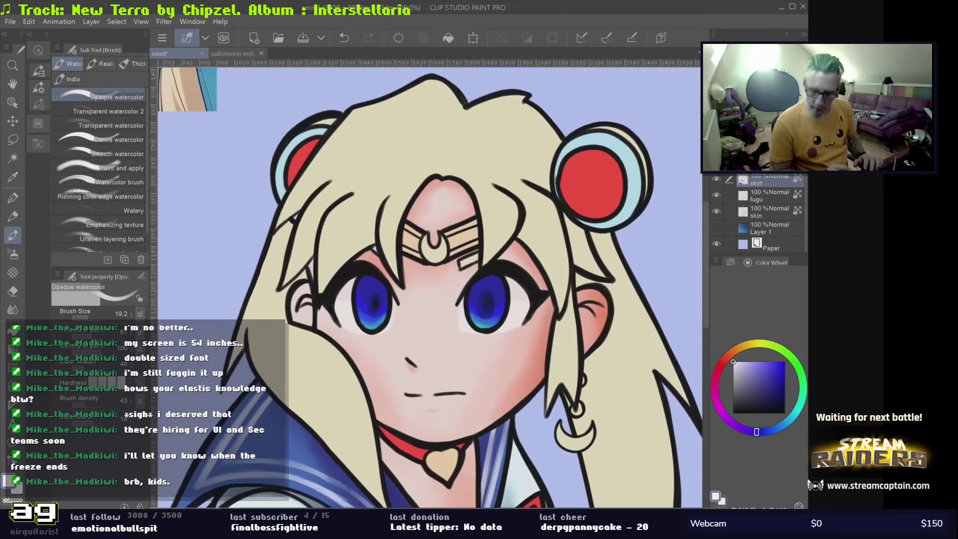
{"action": "left_click", "coordinate": [100, 196]}
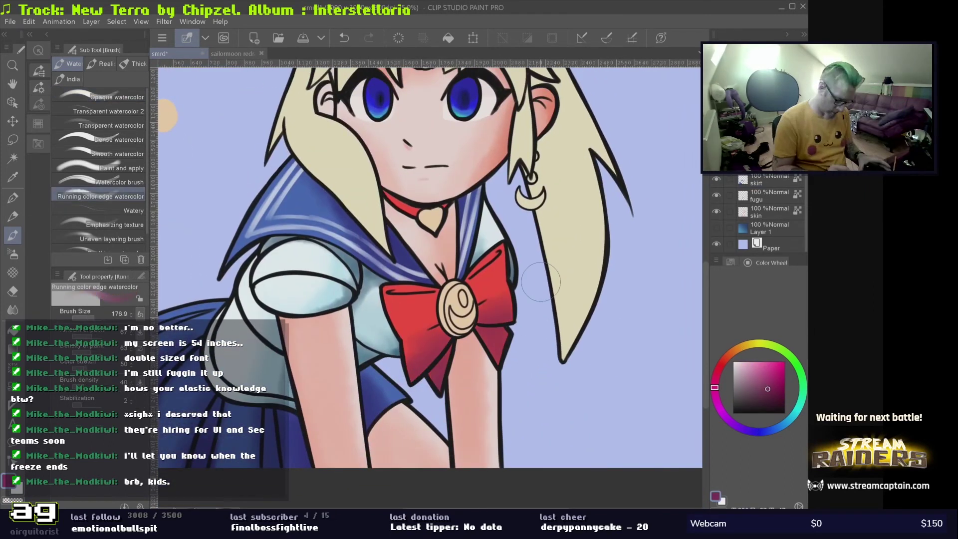
{"action": "scroll", "coordinate": [339, 140], "scroll_direction": "up", "scroll_amount": 3}
{"action": "left_click_drag", "start_coordinate": [549, 100], "coordinate": [309, 499]}
{"action": "left_click_drag", "start_coordinate": [449, 250], "coordinate": [479, 299]}
{"action": "left_click_drag", "start_coordinate": [499, 250], "coordinate": [424, 320]}
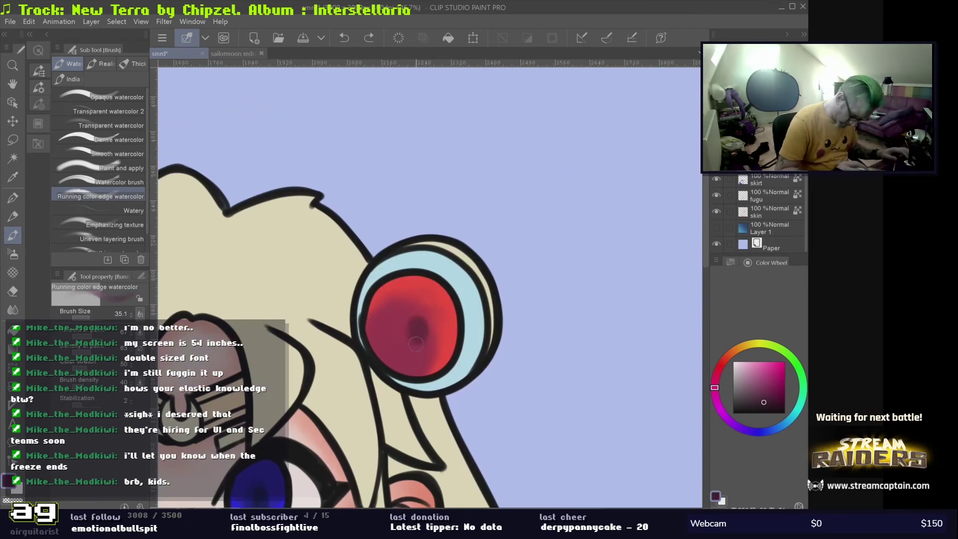
- Shade the upper folds of the red bow and the choker with a darker purple at brush size 35.1
{"action": "scroll", "coordinate": [416, 344], "scroll_direction": "down", "scroll_amount": 3}
{"action": "scroll", "coordinate": [416, 343], "scroll_direction": "up", "scroll_amount": 3}
{"action": "left_click_drag", "start_coordinate": [399, 449], "coordinate": [399, 149]}
{"action": "scroll", "coordinate": [250, 295], "scroll_direction": "up", "scroll_amount": 3}
{"action": "left_click_drag", "start_coordinate": [254, 288], "coordinate": [318, 286]}
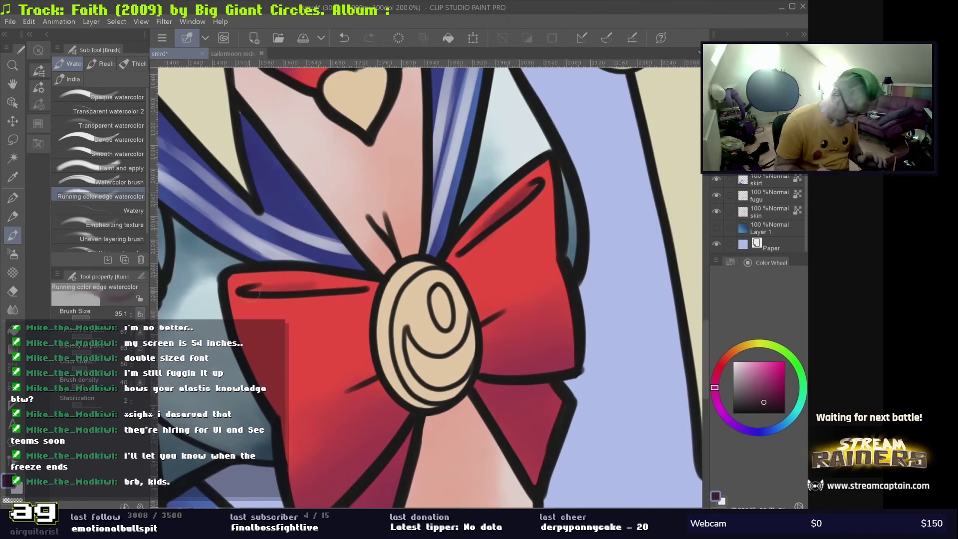
- Deepen the dark centre of the round red hair ornament with the palette's dark navy at brush size 23.4
{"action": "left_click", "coordinate": [746, 345]}
{"action": "left_click", "coordinate": [759, 363]}
{"action": "scroll", "coordinate": [235, 297], "scroll_direction": "down", "scroll_amount": 5}
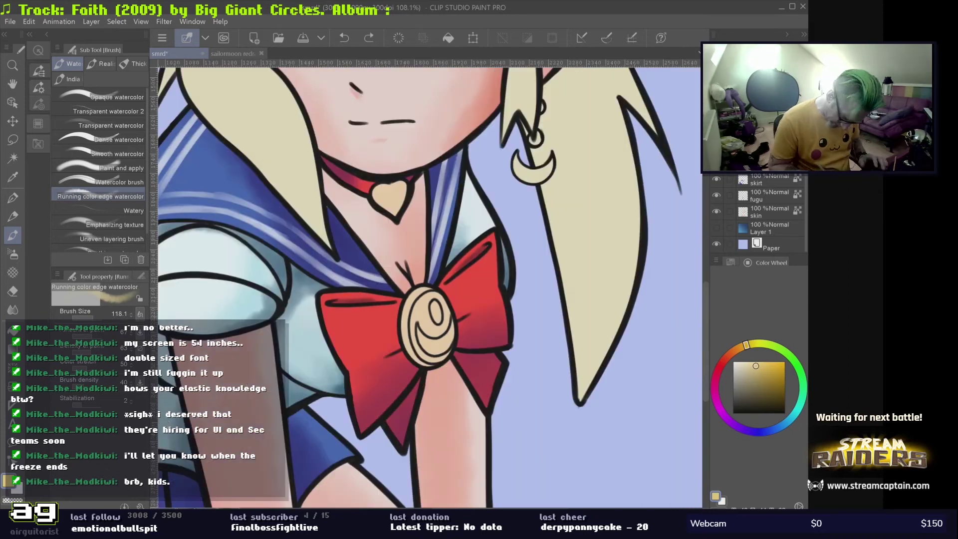
{"action": "left_click", "coordinate": [192, 289], "text": "alt"}
{"action": "scroll", "coordinate": [501, 166], "scroll_direction": "up", "scroll_amount": 5}
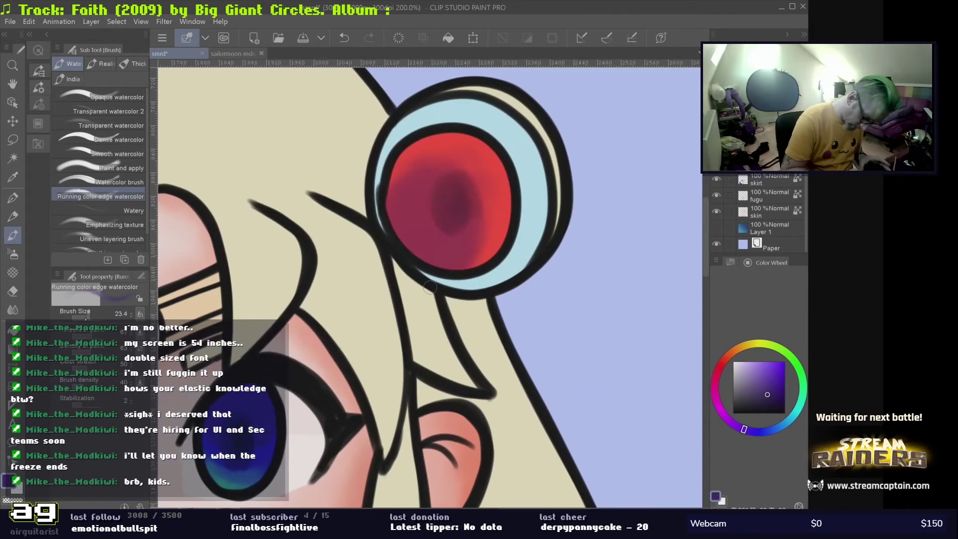
{"action": "scroll", "coordinate": [430, 288], "scroll_direction": "down", "scroll_amount": 5}
- Shade the gold brooch, heart pendant, crescent earring and tiara with a dark olive yellow watercolor
{"action": "left_click", "coordinate": [778, 366]}
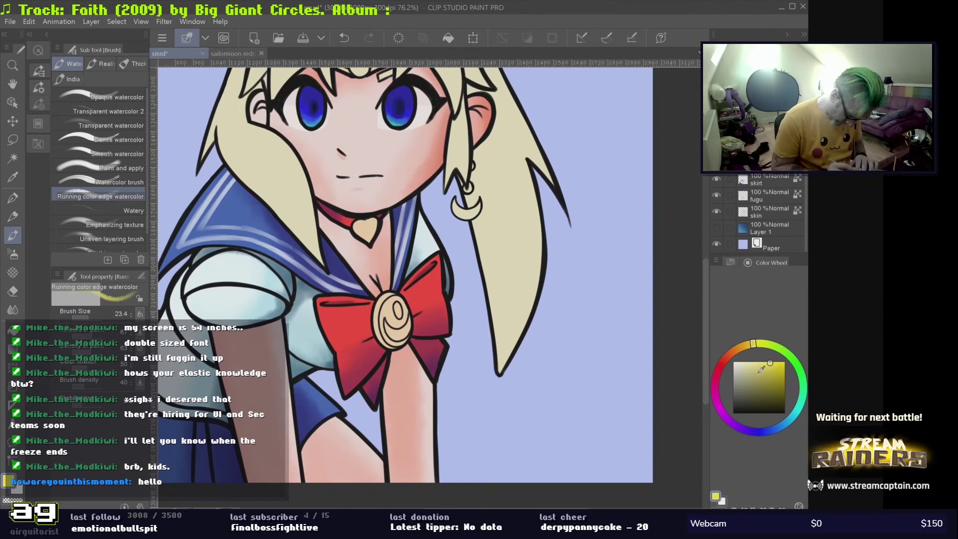
{"action": "scroll", "coordinate": [437, 370], "scroll_direction": "up", "scroll_amount": 3}
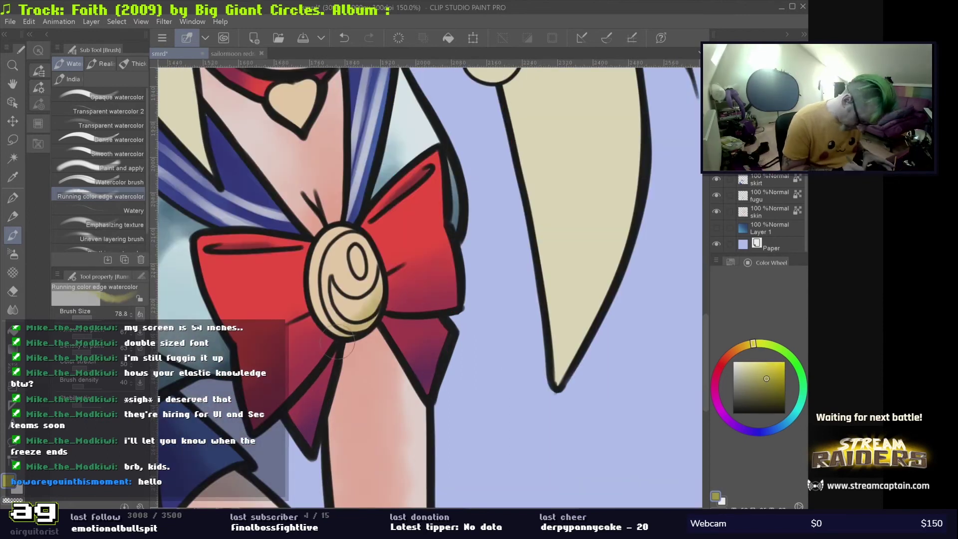
{"action": "scroll", "coordinate": [337, 343], "scroll_direction": "up", "scroll_amount": 5}
{"action": "scroll", "coordinate": [337, 344], "scroll_direction": "up", "scroll_amount": 2}
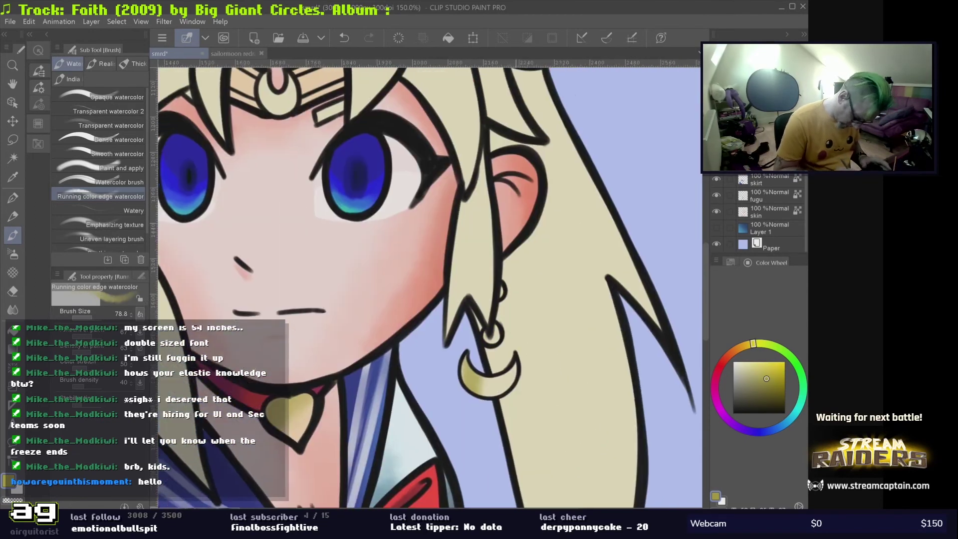
{"action": "scroll", "coordinate": [429, 285], "scroll_direction": "up", "scroll_amount": 5}
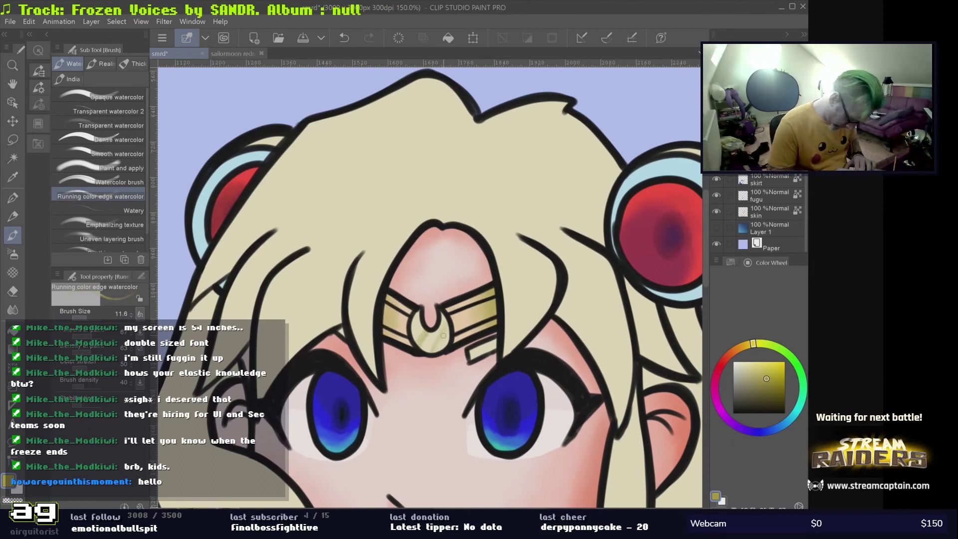
{"action": "scroll", "coordinate": [412, 371], "scroll_direction": "up", "scroll_amount": 5}
{"action": "scroll", "coordinate": [412, 371], "scroll_direction": "down", "scroll_amount": 5}
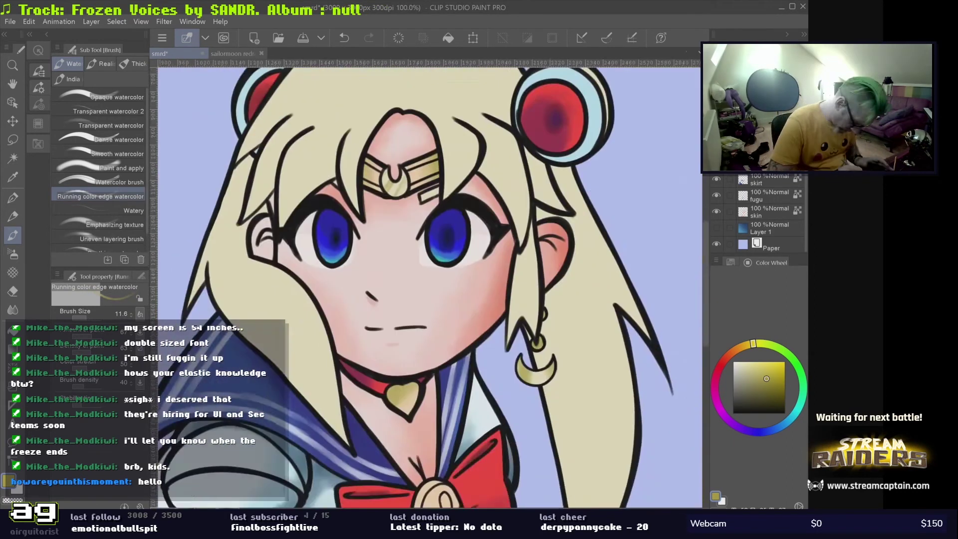
- Paint pale highlight streaks on the heart pendant and soft whitish highlights around the bow's brooch
{"action": "scroll", "coordinate": [419, 284], "scroll_direction": "up", "scroll_amount": 3}
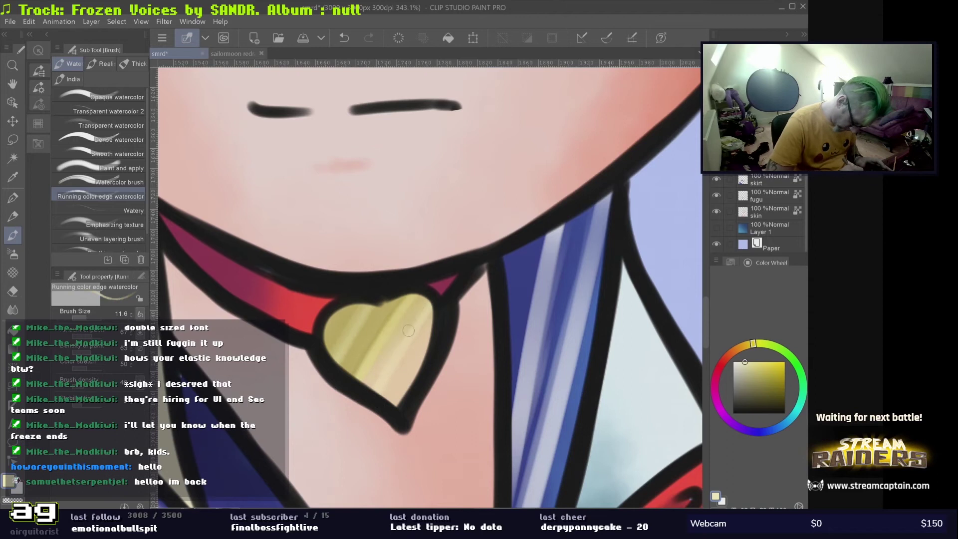
{"action": "scroll", "coordinate": [408, 330], "scroll_direction": "down", "scroll_amount": 4}
{"action": "scroll", "coordinate": [341, 228], "scroll_direction": "up", "scroll_amount": 4}
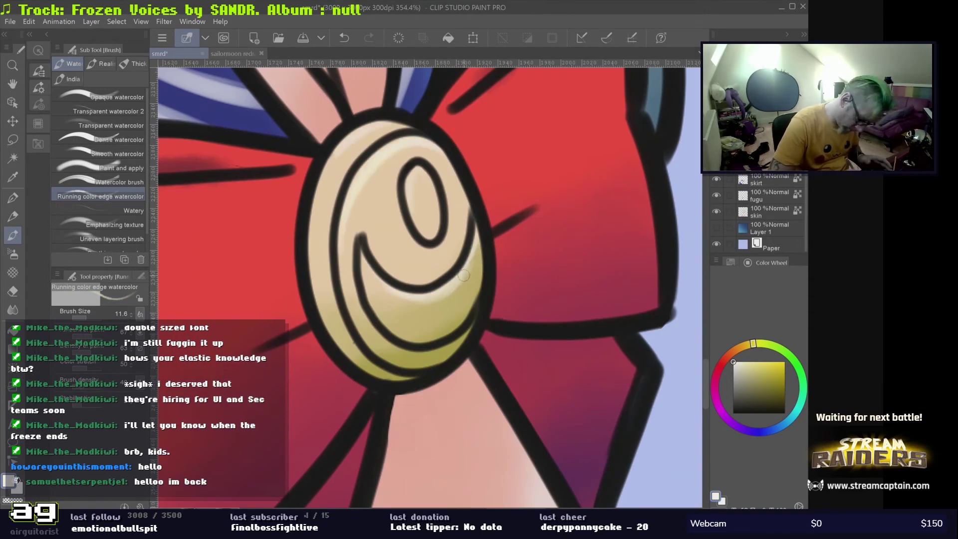
{"action": "scroll", "coordinate": [432, 343], "scroll_direction": "down", "scroll_amount": 8}
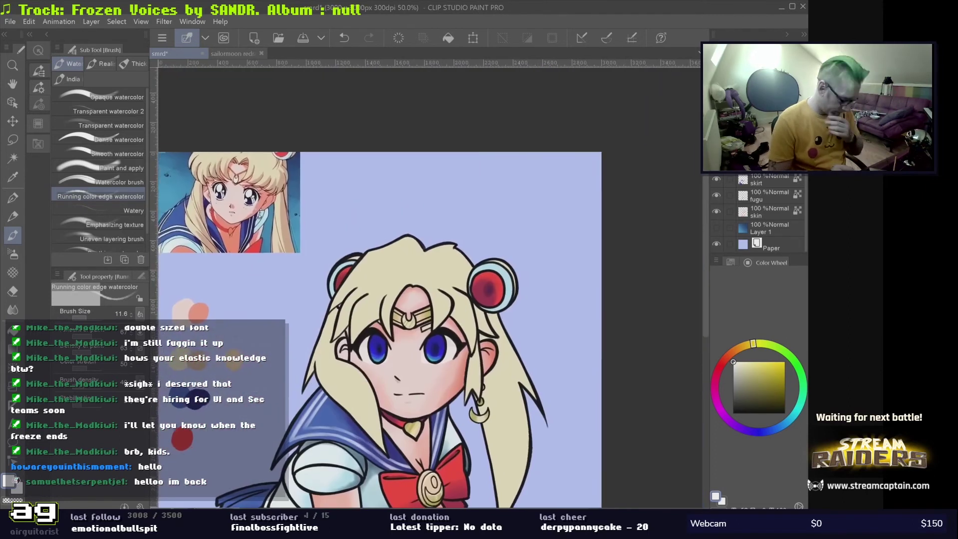
- Shade the ponytail and the long front hair lock with the palette's tan hair shadow colour at brush size 144.5
{"action": "key", "text": "i"}
{"action": "key", "text": "b"}
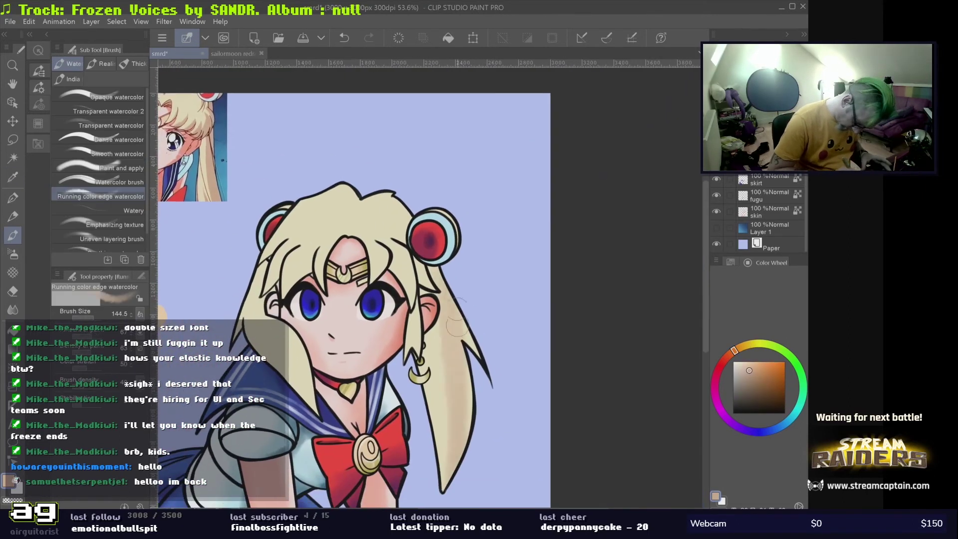
{"action": "scroll", "coordinate": [251, 372], "scroll_direction": "up", "scroll_amount": 1}
{"action": "scroll", "coordinate": [251, 373], "scroll_direction": "up", "scroll_amount": 2}
{"action": "scroll", "coordinate": [430, 287], "scroll_direction": "up", "scroll_amount": 2}
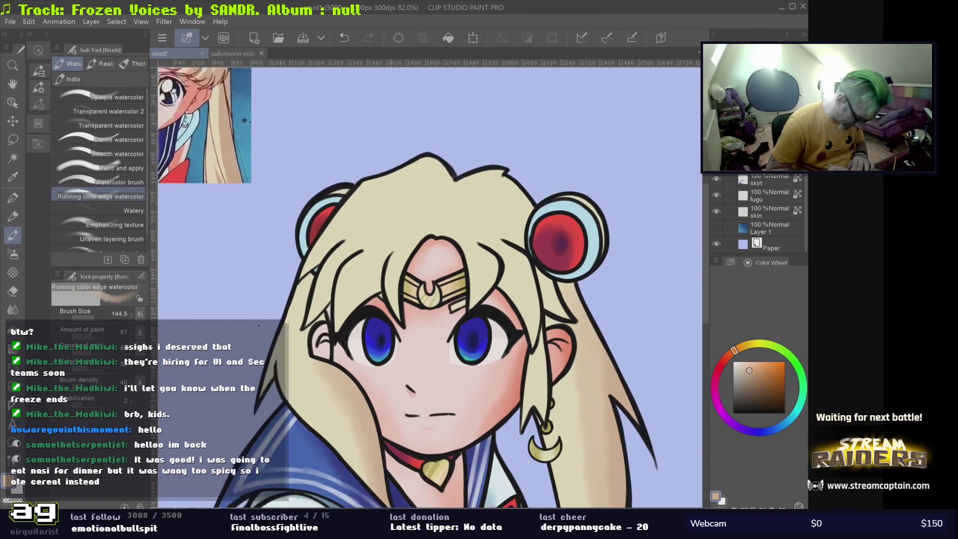
- Shade the bangs with tan strokes following the strands around the forehead at brush size 35.1
{"action": "left_click_drag", "start_coordinate": [431, 288], "coordinate": [340, 270]}
{"action": "left_click_drag", "start_coordinate": [435, 279], "coordinate": [338, 280]}
{"action": "left_click_drag", "start_coordinate": [457, 303], "coordinate": [484, 281]}
{"action": "left_click_drag", "start_coordinate": [379, 250], "coordinate": [385, 335]}
{"action": "left_click_drag", "start_coordinate": [269, 322], "coordinate": [445, 334]}
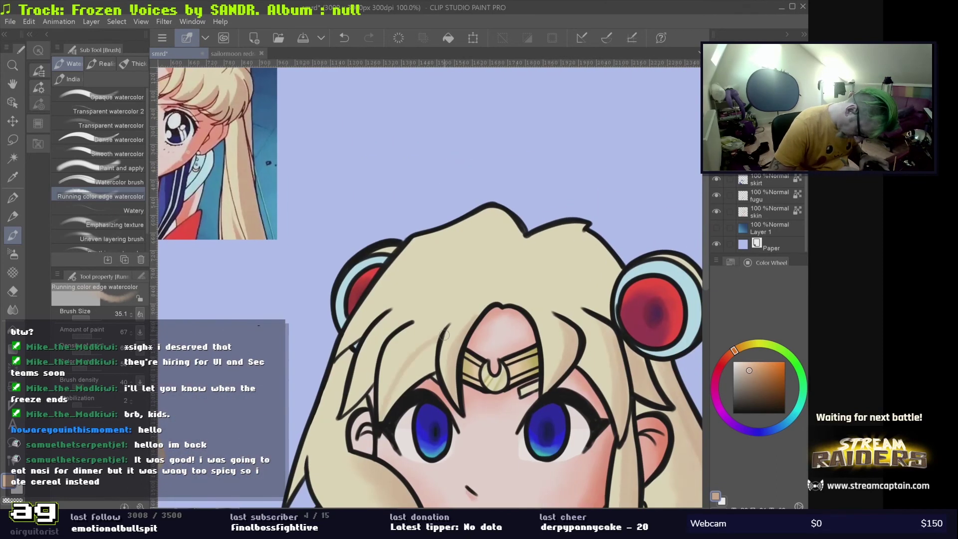
{"action": "left_click_drag", "start_coordinate": [340, 353], "coordinate": [383, 313]}
{"action": "scroll", "coordinate": [399, 402], "scroll_direction": "down", "scroll_amount": 5}
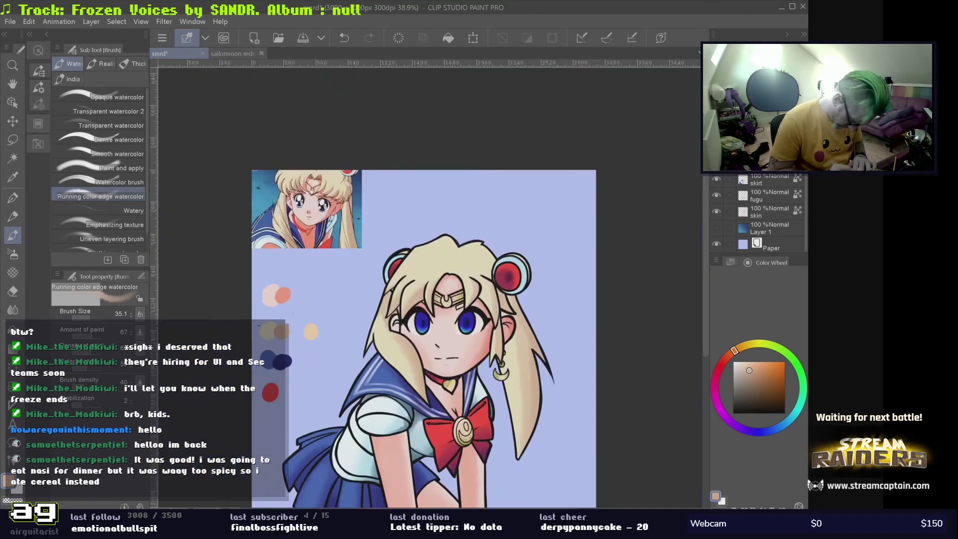
- Add tan shadows across the crown of the hair and blend them softly with a brush of about size 160
{"action": "scroll", "coordinate": [361, 284], "scroll_direction": "up", "scroll_amount": 6}
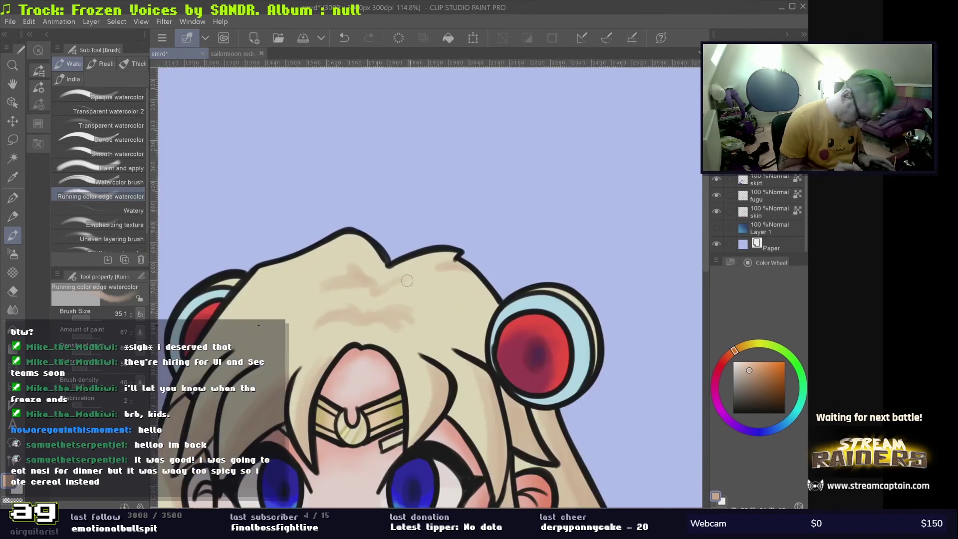
{"action": "left_click_drag", "start_coordinate": [417, 220], "coordinate": [418, 154]}
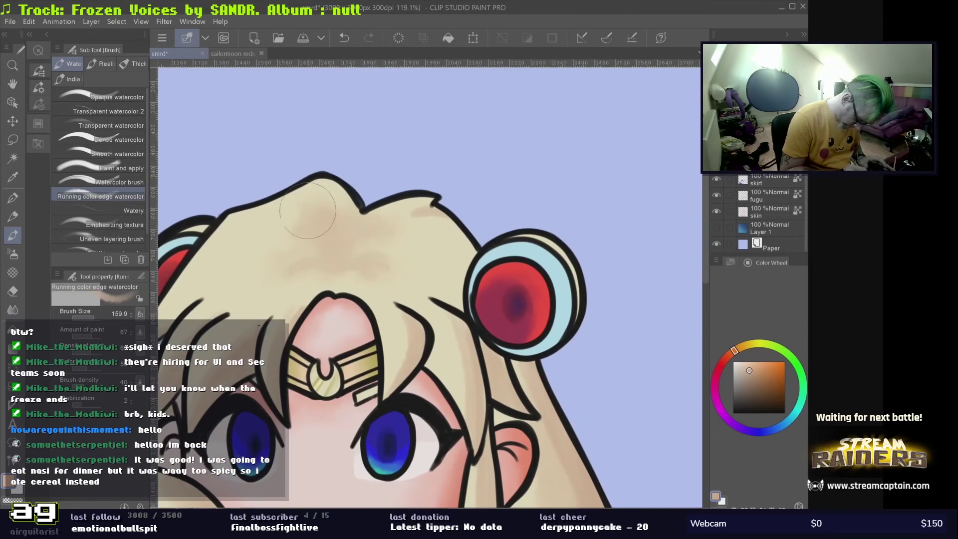
{"action": "scroll", "coordinate": [418, 154], "scroll_direction": "down", "scroll_amount": 2}
{"action": "scroll", "coordinate": [499, 220], "scroll_direction": "up", "scroll_amount": 3}
{"action": "scroll", "coordinate": [499, 220], "scroll_direction": "down", "scroll_amount": 5}
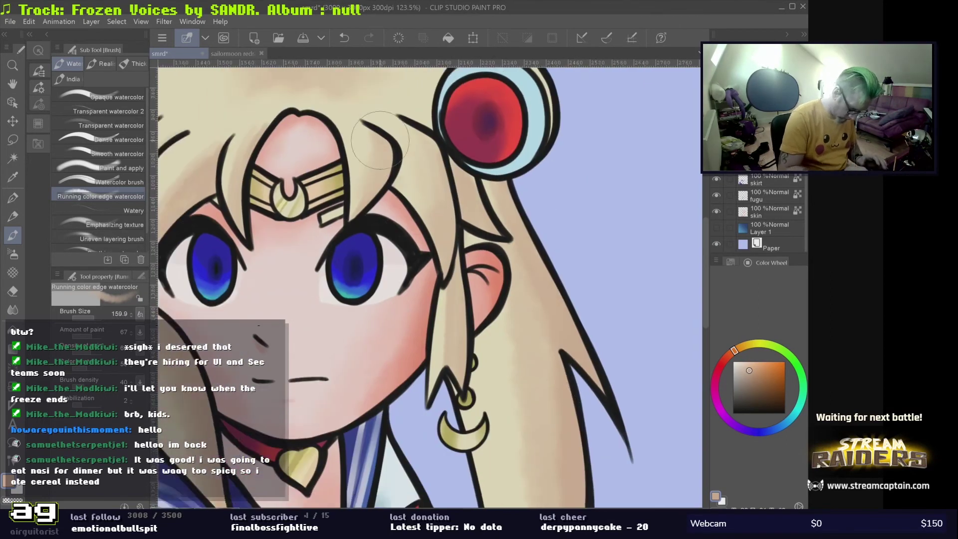
{"action": "scroll", "coordinate": [487, 298], "scroll_direction": "up", "scroll_amount": 2}
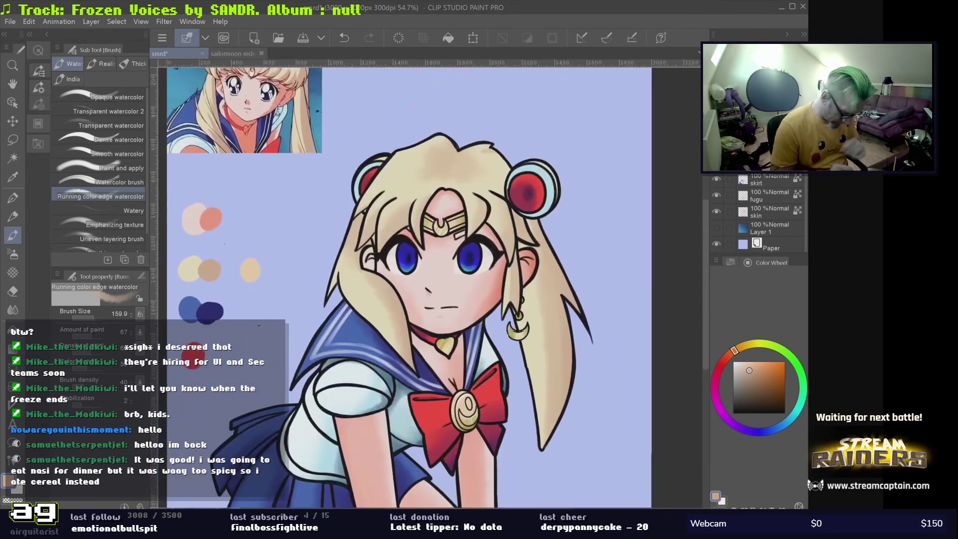
- Draw a large and a smaller round white highlight in each iris using a white pen
{"action": "scroll", "coordinate": [486, 298], "scroll_direction": "up", "scroll_amount": 4}
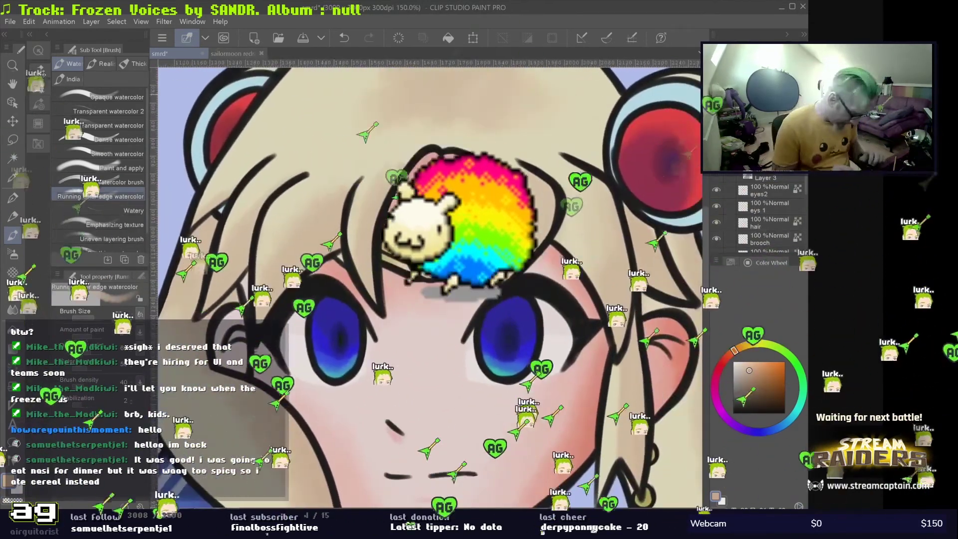
{"action": "scroll", "coordinate": [430, 287], "scroll_direction": "down", "scroll_amount": 3}
{"action": "scroll", "coordinate": [429, 287], "scroll_direction": "up", "scroll_amount": 5}
{"action": "key", "text": "p"}
{"action": "scroll", "coordinate": [430, 287], "scroll_direction": "down", "scroll_amount": 4}
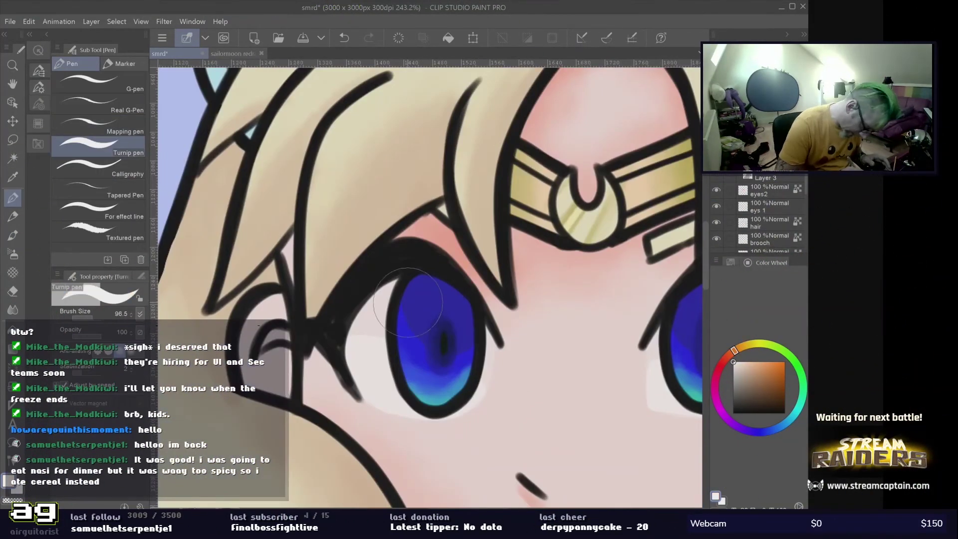
{"action": "scroll", "coordinate": [429, 287], "scroll_direction": "up", "scroll_amount": 4}
{"action": "key", "text": "ctrl+z"}
{"action": "key", "text": "bracketleft"}
{"action": "key", "text": "bracketleft"}
{"action": "key", "text": "bracketleft"}
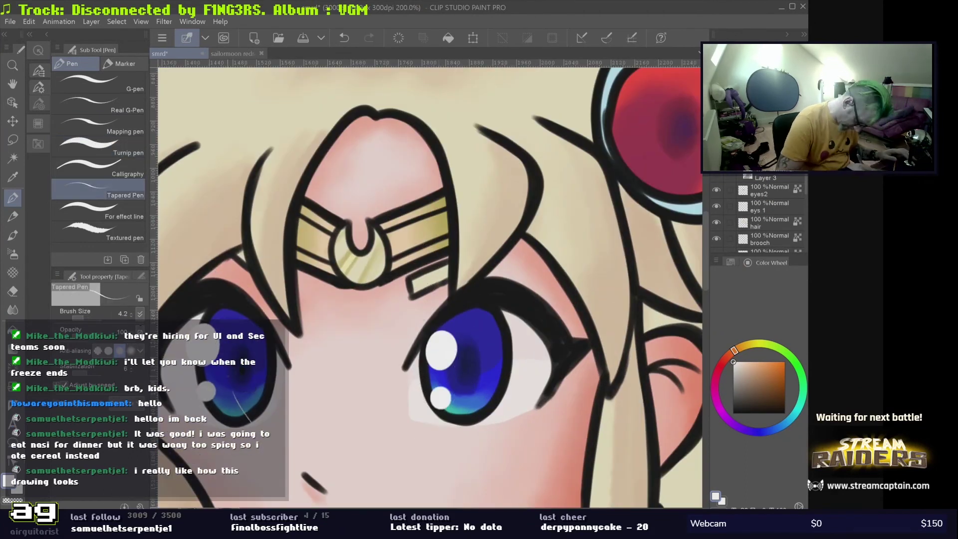
- Add tiny white sparkle dots on the far side of each iris with the Mapping pen at size 12.8
{"action": "left_click", "coordinate": [100, 125]}
{"action": "scroll", "coordinate": [420, 379], "scroll_direction": "down", "scroll_amount": 4}
{"action": "scroll", "coordinate": [372, 372], "scroll_direction": "up", "scroll_amount": 6}
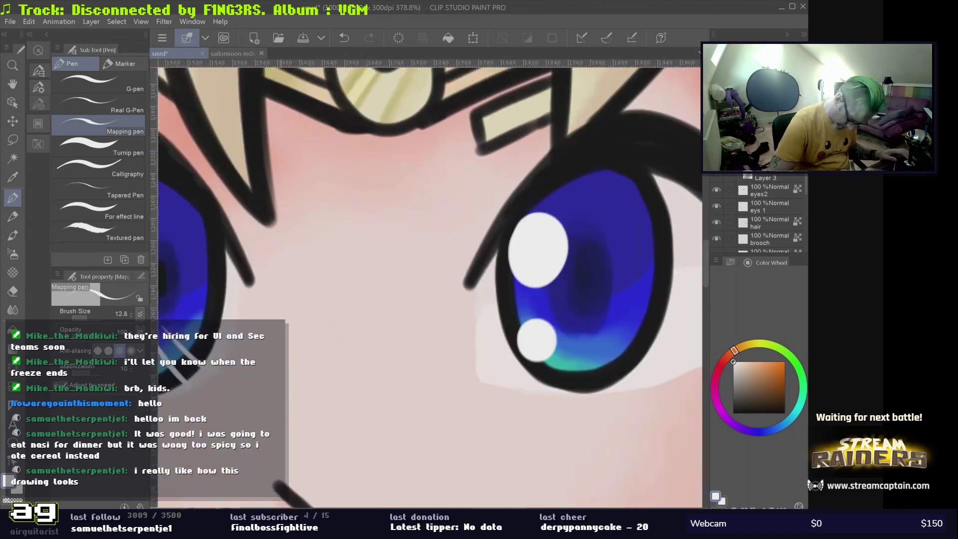
{"action": "scroll", "coordinate": [355, 352], "scroll_direction": "down", "scroll_amount": 6}
{"action": "scroll", "coordinate": [355, 351], "scroll_direction": "up", "scroll_amount": 4}
{"action": "scroll", "coordinate": [355, 352], "scroll_direction": "down", "scroll_amount": 4}
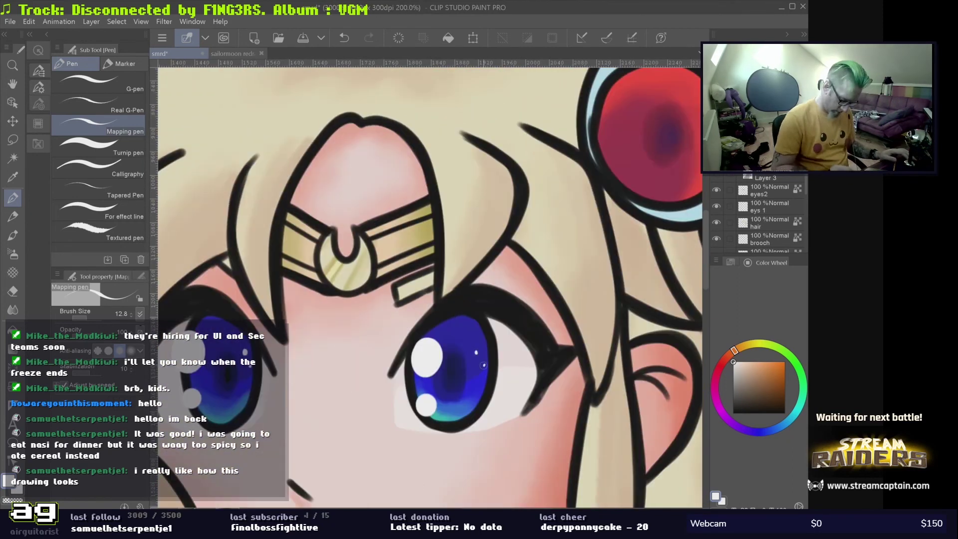
- Draw thin white highlights along the tiara's upper bands and undo the last stroke
{"action": "scroll", "coordinate": [403, 297], "scroll_direction": "up", "scroll_amount": 5}
{"action": "left_click_drag", "start_coordinate": [438, 282], "coordinate": [403, 297]}
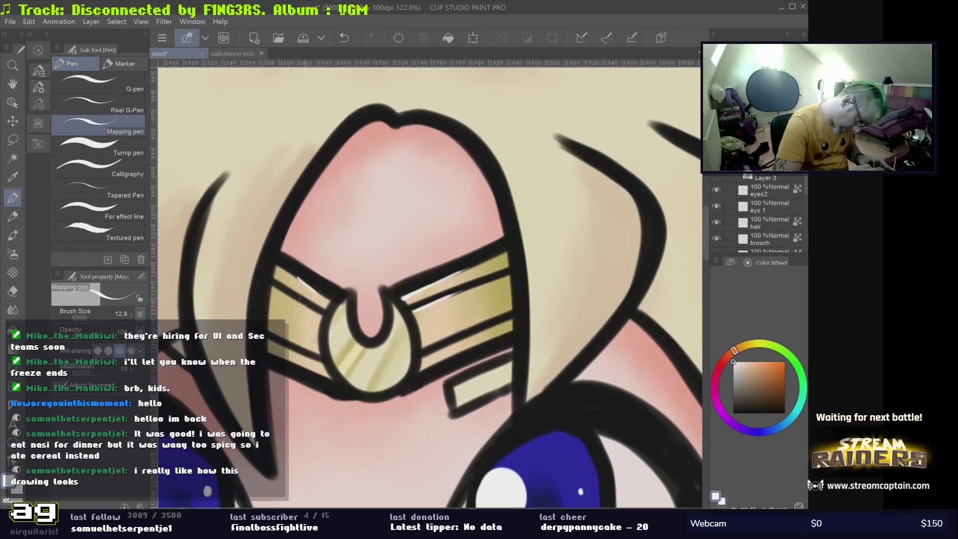
{"action": "key", "text": "ctrl+z"}
- Paint white shine spots on the round red hair ornament with the Mapping pen at size 43
{"action": "scroll", "coordinate": [368, 347], "scroll_direction": "down", "scroll_amount": 3}
{"action": "scroll", "coordinate": [368, 348], "scroll_direction": "up", "scroll_amount": 3}
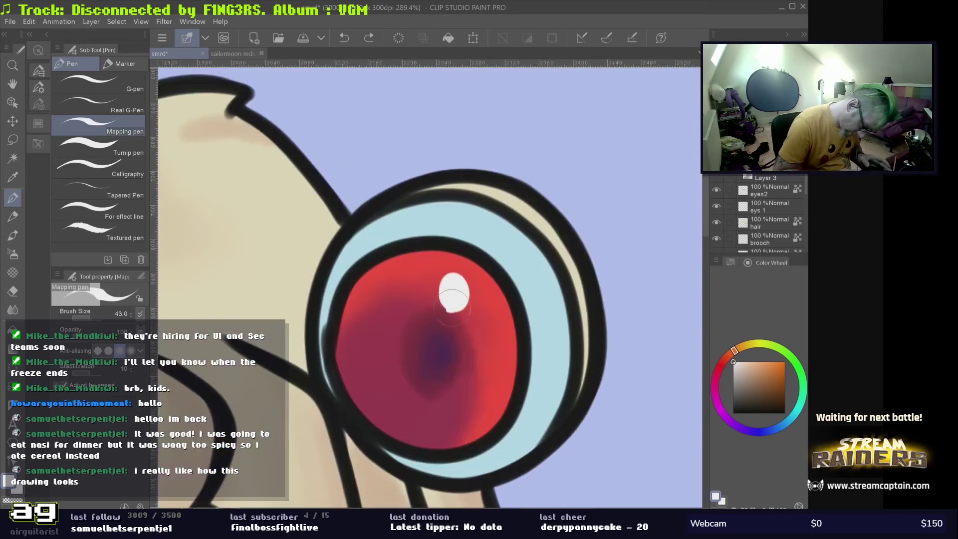
{"action": "left_click", "coordinate": [477, 336]}
{"action": "scroll", "coordinate": [476, 337], "scroll_direction": "down", "scroll_amount": 3}
{"action": "scroll", "coordinate": [476, 337], "scroll_direction": "up", "scroll_amount": 3}
- Add white shine strokes to the gold brooch on the bow and check the whole drawing
{"action": "scroll", "coordinate": [477, 337], "scroll_direction": "down", "scroll_amount": 4}
{"action": "scroll", "coordinate": [383, 353], "scroll_direction": "up", "scroll_amount": 4}
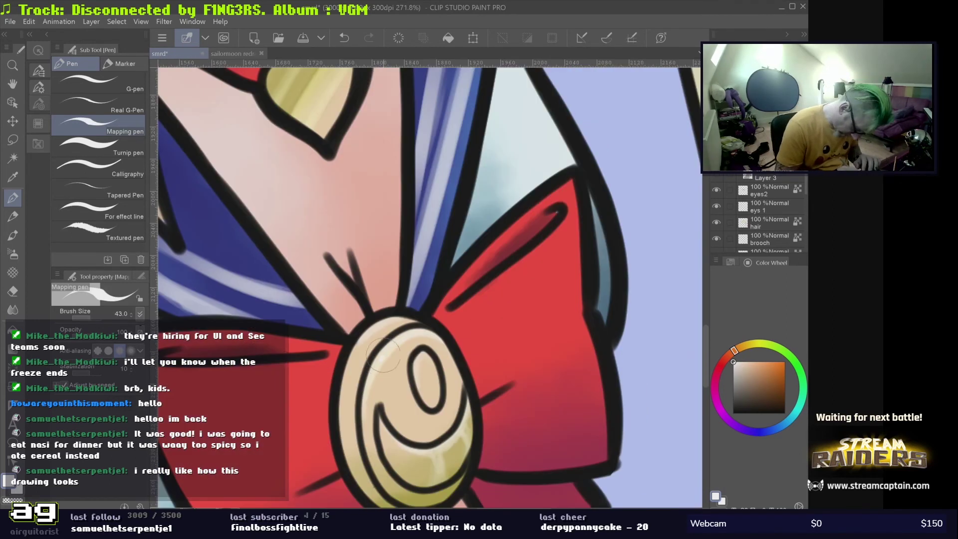
{"action": "scroll", "coordinate": [383, 354], "scroll_direction": "down", "scroll_amount": 3}
{"action": "scroll", "coordinate": [383, 354], "scroll_direction": "up", "scroll_amount": 3}
{"action": "scroll", "coordinate": [383, 354], "scroll_direction": "down", "scroll_amount": 5}
{"action": "scroll", "coordinate": [758, 215], "scroll_direction": "down", "scroll_amount": 3}
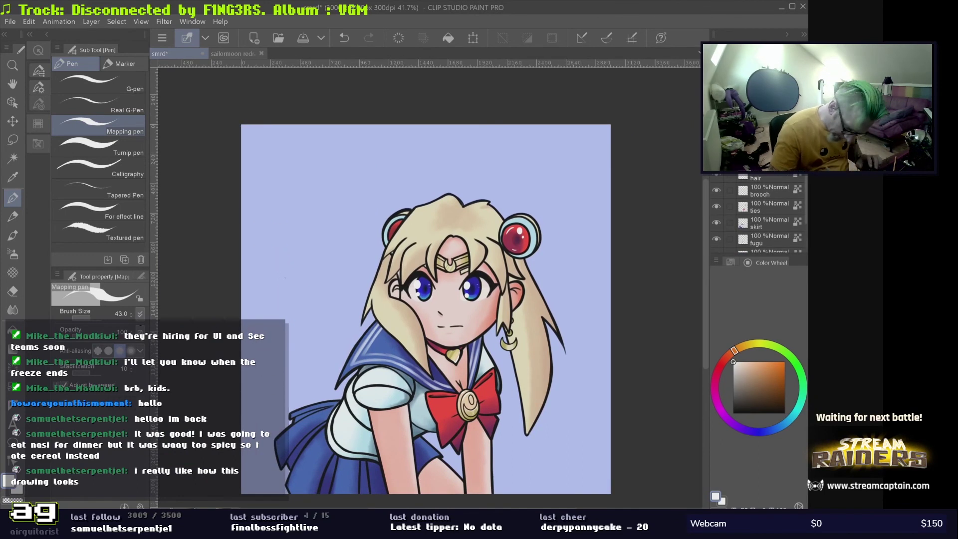
- Bring in the blue gradient background layer and hide the character's layers to work on the background alone
{"action": "scroll", "coordinate": [758, 214], "scroll_direction": "down", "scroll_amount": 3}
{"action": "scroll", "coordinate": [524, 225], "scroll_direction": "up", "scroll_amount": 3}
{"action": "key", "text": "b"}
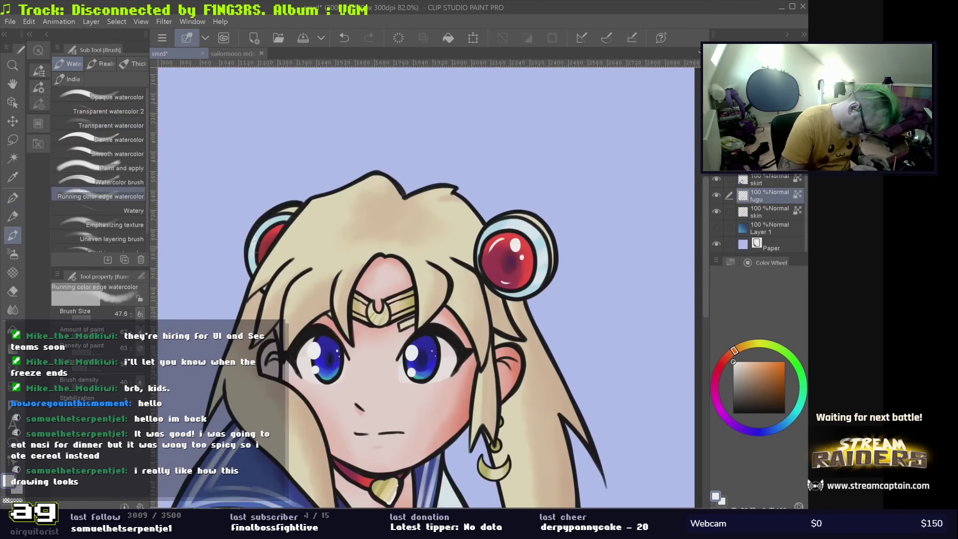
{"action": "scroll", "coordinate": [424, 285], "scroll_direction": "down", "scroll_amount": 5}
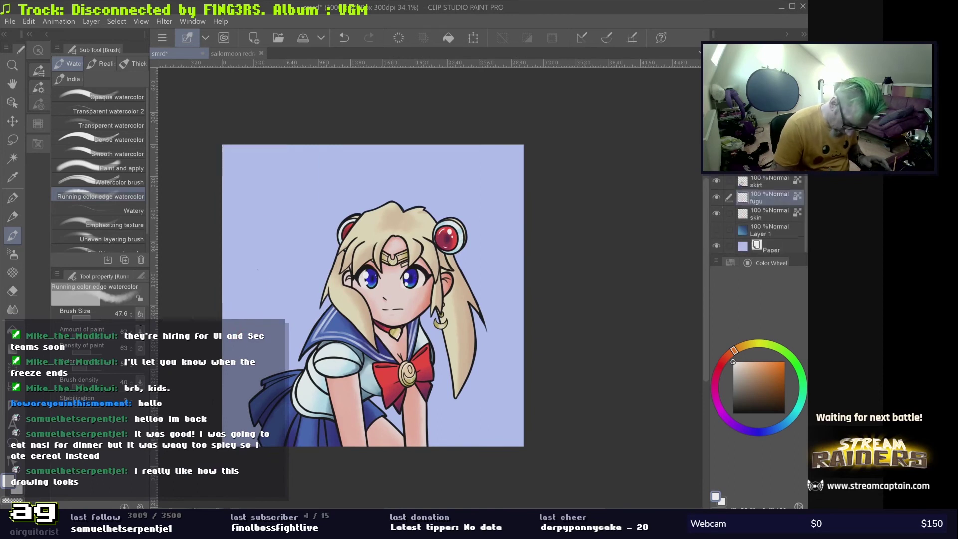
{"action": "scroll", "coordinate": [771, 215], "scroll_direction": "up", "scroll_amount": 5}
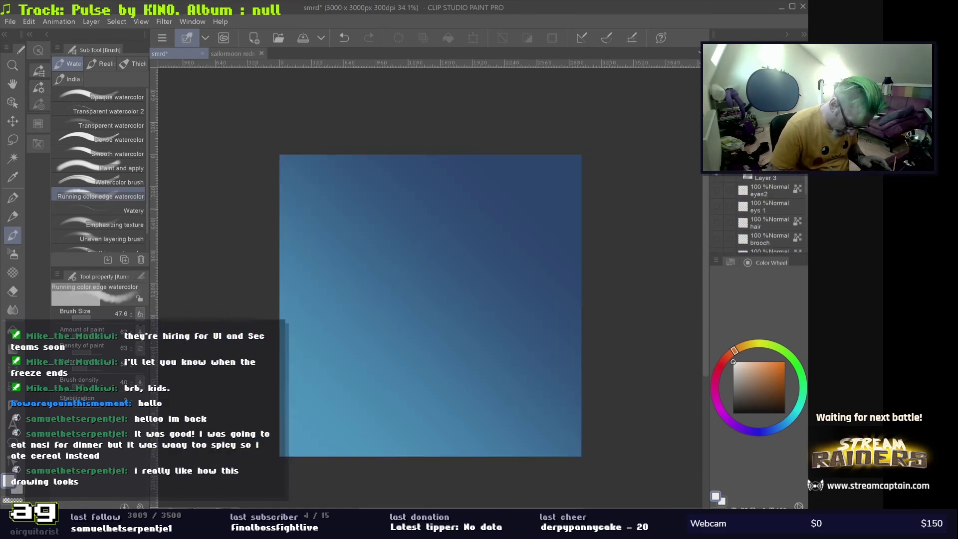
- Draw long dark diagonal floor-tile lines across the gradient on a separate layer with Dense watercolor at size 21
{"action": "key", "text": "ctrl+z"}
{"action": "left_click", "coordinate": [118, 139]}
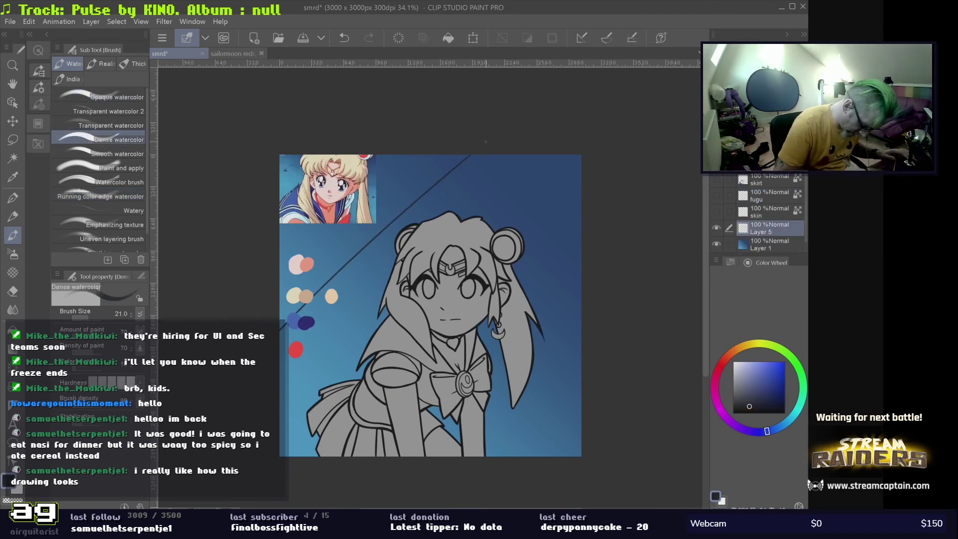
{"action": "left_click_drag", "start_coordinate": [486, 141], "coordinate": [575, 185]}
{"action": "key", "text": "ctrl+plus"}
{"action": "key", "text": "ctrl+plus"}
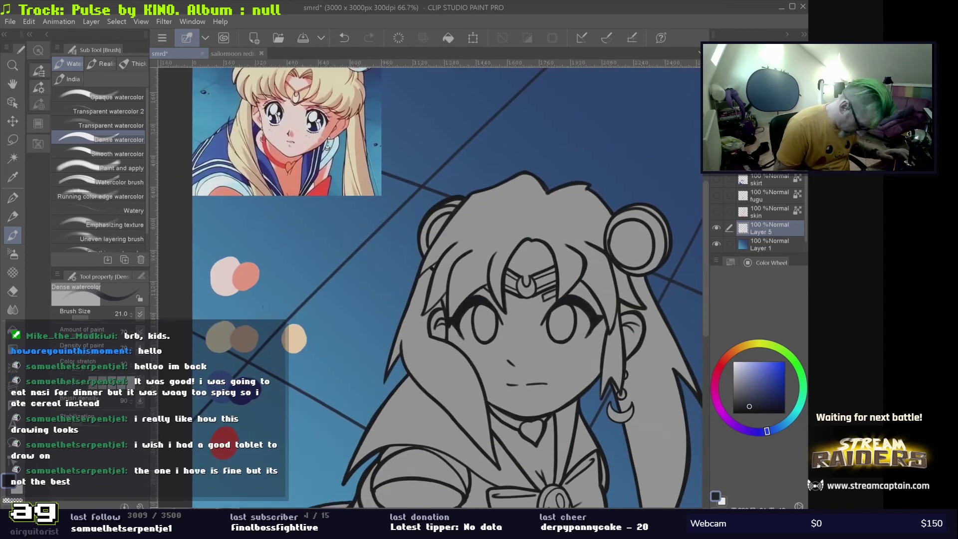
- Fade the tile-line layer and darken the line crossings on a new layer with Opaque watercolor at size 11.6
{"action": "scroll", "coordinate": [225, 349], "scroll_direction": "up", "scroll_amount": 5}
{"action": "key", "text": "ctrl+z"}
{"action": "left_click", "coordinate": [115, 97]}
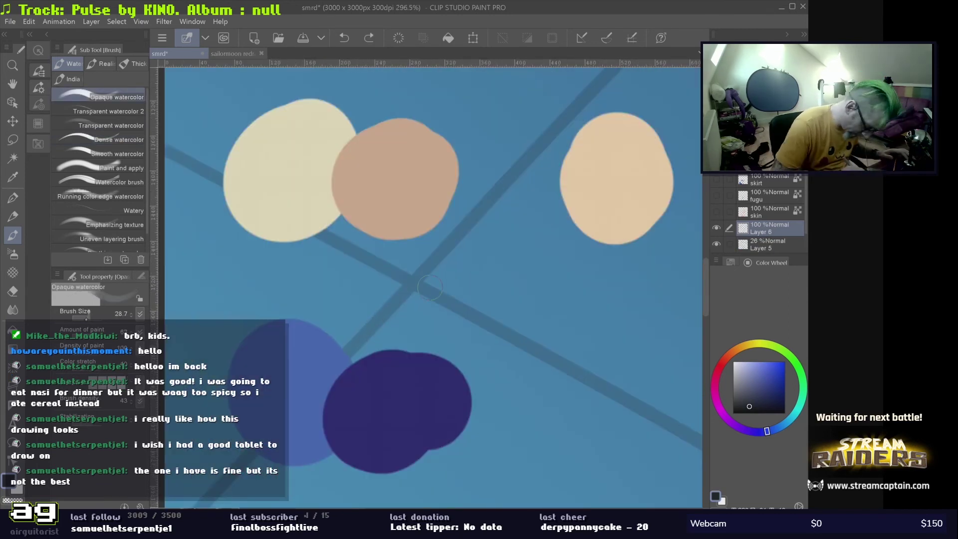
{"action": "key", "text": "ctrl+minus"}
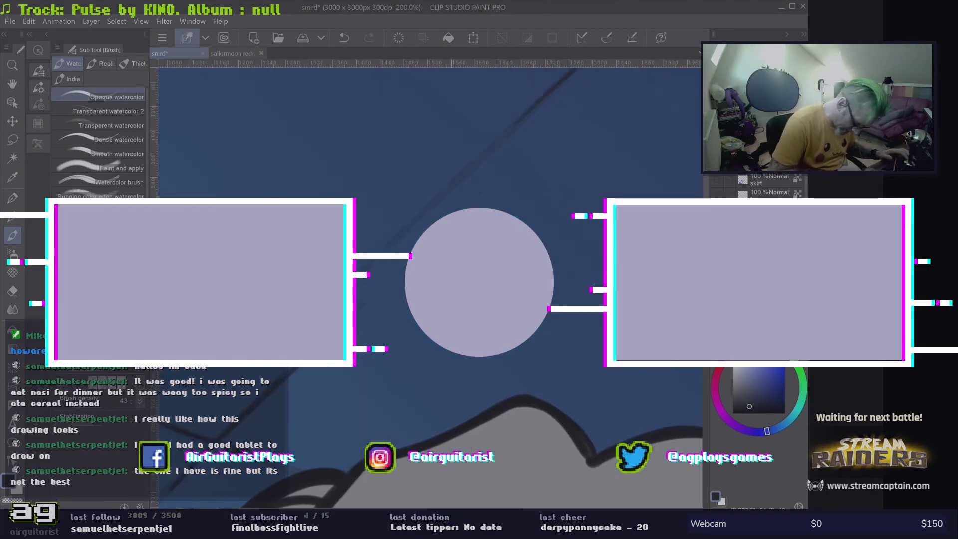
{"action": "scroll", "coordinate": [429, 285], "scroll_direction": "down", "scroll_amount": 2}
{"action": "scroll", "coordinate": [429, 284], "scroll_direction": "left", "scroll_amount": 15}
{"action": "scroll", "coordinate": [429, 285], "scroll_direction": "down", "scroll_amount": 5}
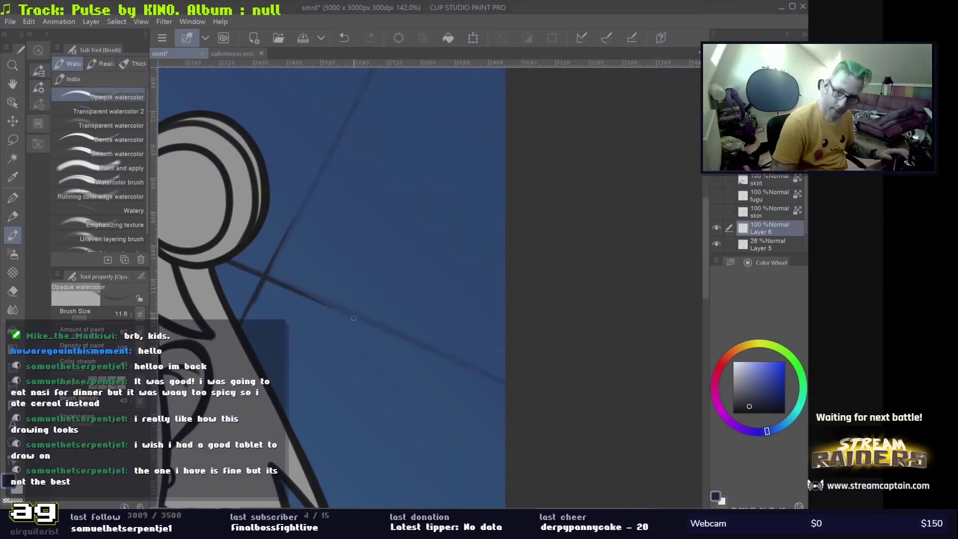
{"action": "scroll", "coordinate": [429, 285], "scroll_direction": "down", "scroll_amount": 2}
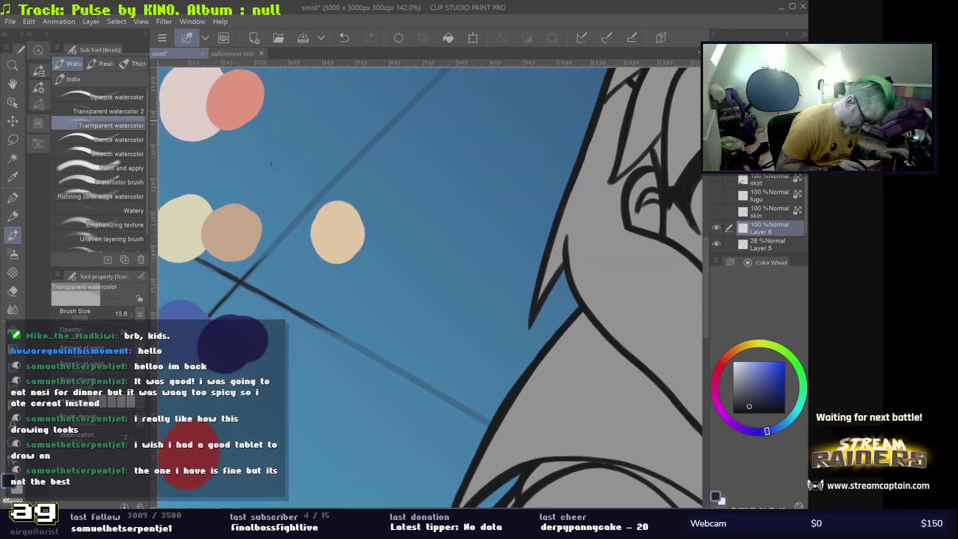
- Paint faint smudges and thin scratches on the floor tiles with Transparent watercolor at size 15.6
{"action": "left_click", "coordinate": [111, 125]}
{"action": "scroll", "coordinate": [376, 349], "scroll_direction": "down", "scroll_amount": 3}
{"action": "scroll", "coordinate": [406, 293], "scroll_direction": "left", "scroll_amount": 4}
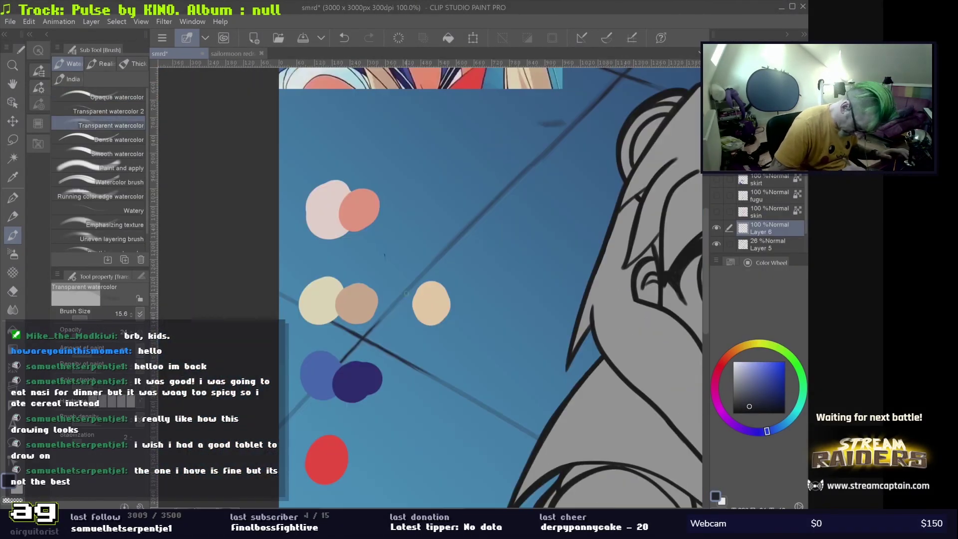
{"action": "scroll", "coordinate": [400, 294], "scroll_direction": "down", "scroll_amount": 1}
{"action": "scroll", "coordinate": [401, 293], "scroll_direction": "right", "scroll_amount": 8}
{"action": "scroll", "coordinate": [349, 287], "scroll_direction": "up", "scroll_amount": 4}
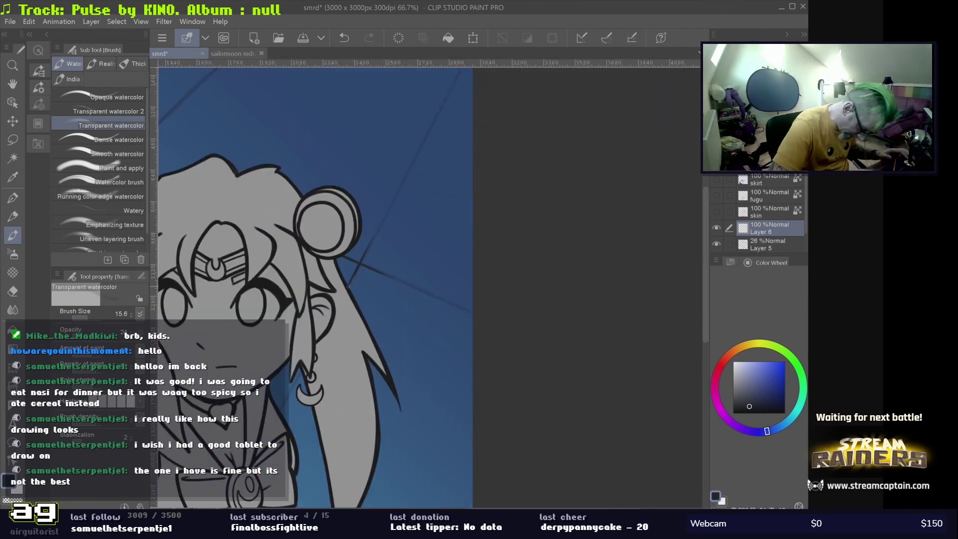
{"action": "scroll", "coordinate": [429, 284], "scroll_direction": "down", "scroll_amount": 3}
{"action": "scroll", "coordinate": [430, 284], "scroll_direction": "left", "scroll_amount": 6}
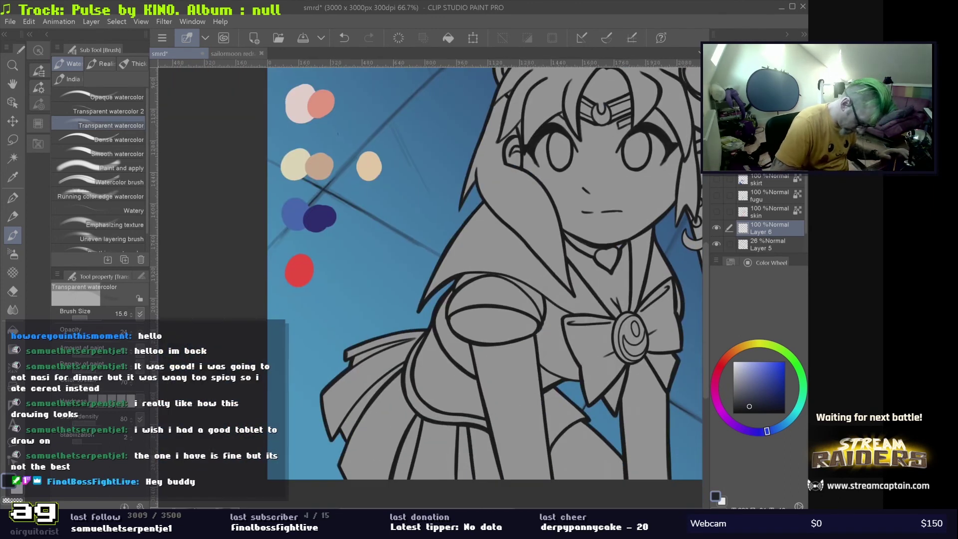
- Add more faint scratches to the tiles around the character and hide the reference picture and colour swatches
{"action": "scroll", "coordinate": [485, 182], "scroll_direction": "right", "scroll_amount": 4}
{"action": "scroll", "coordinate": [485, 182], "scroll_direction": "left", "scroll_amount": 3}
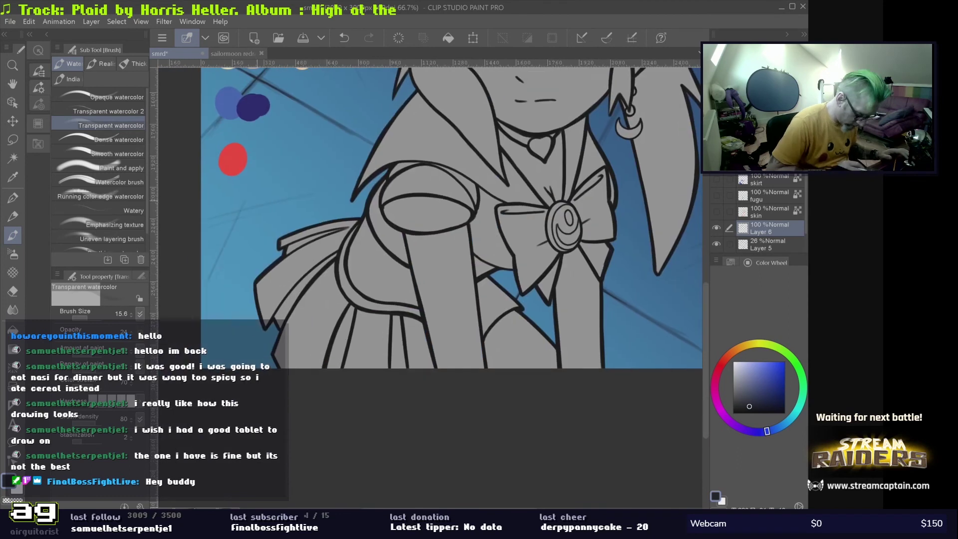
{"action": "scroll", "coordinate": [485, 182], "scroll_direction": "up", "scroll_amount": 4}
{"action": "scroll", "coordinate": [485, 182], "scroll_direction": "down", "scroll_amount": 2}
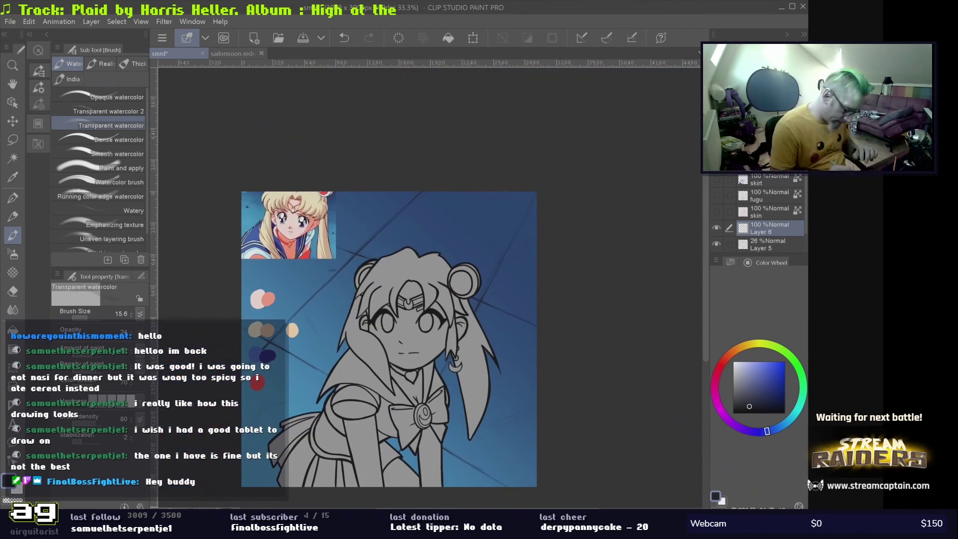
{"action": "scroll", "coordinate": [429, 300], "scroll_direction": "up", "scroll_amount": 3}
{"action": "scroll", "coordinate": [429, 299], "scroll_direction": "down", "scroll_amount": 4}
{"action": "scroll", "coordinate": [756, 215], "scroll_direction": "up", "scroll_amount": 5}
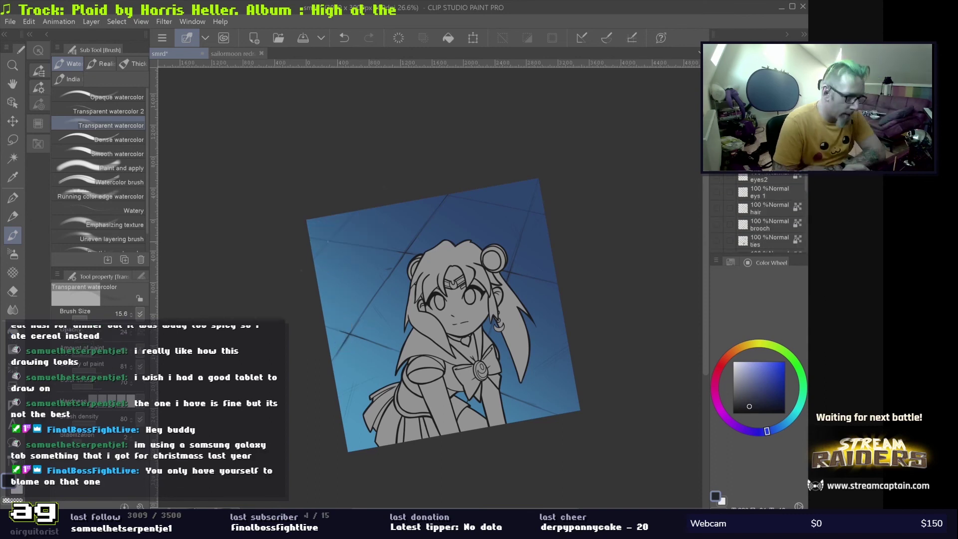
- Finish the fine tile scratches near the canvas corners and show the character's colour layers over the floor
{"action": "scroll", "coordinate": [334, 122], "scroll_direction": "up", "scroll_amount": 3}
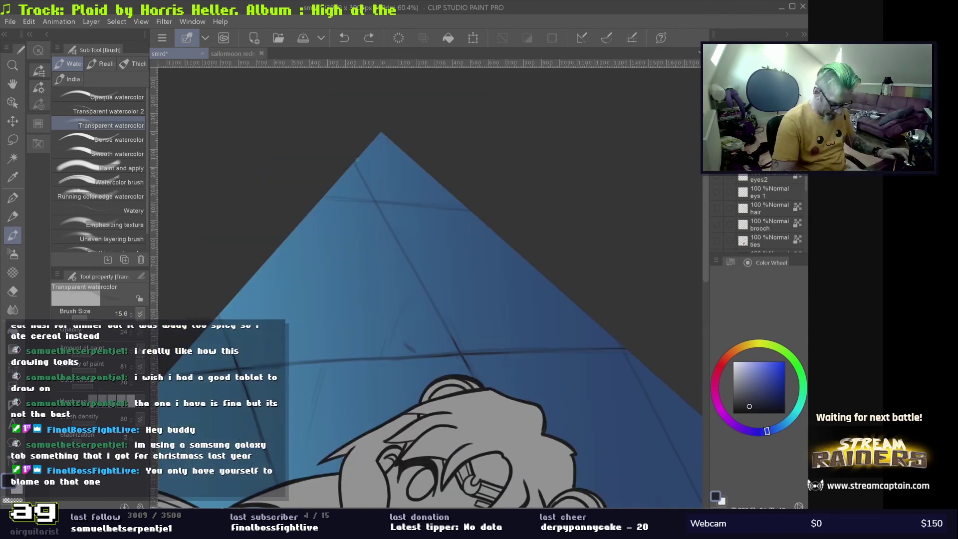
{"action": "scroll", "coordinate": [429, 289], "scroll_direction": "down", "scroll_amount": 3}
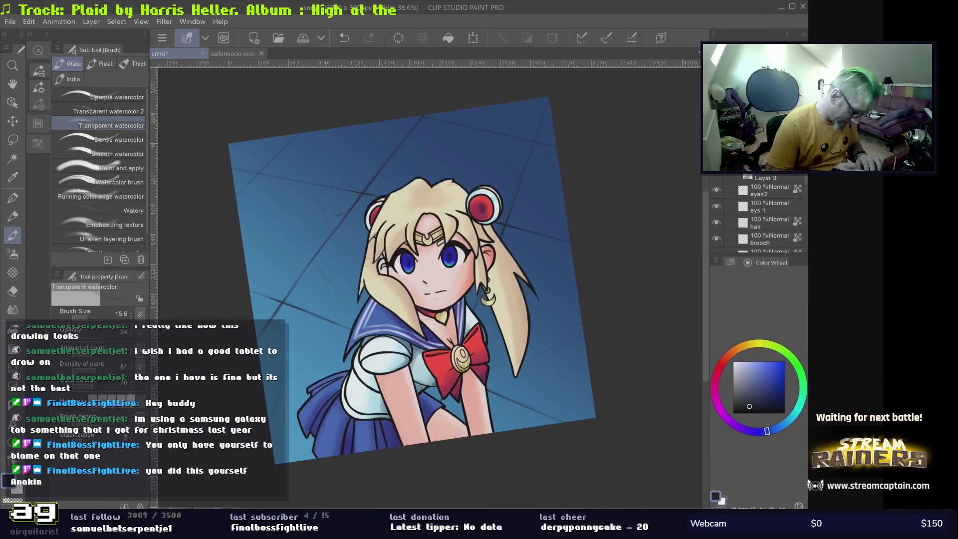
{"action": "key", "text": "ctrl+0"}
{"action": "key", "text": "ctrl+shift+n"}
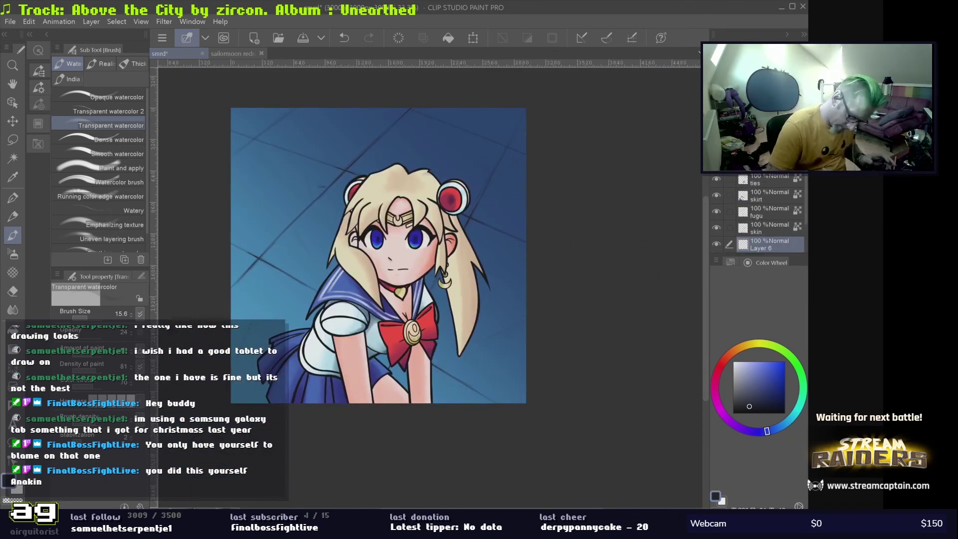
- Handwrite "#Sailormoonredraw", the date 20.05.20 and the artist's social handles in white along a tile line with Opaque watercolor at size 11.6
{"action": "key", "text": "ctrl+plus"}
{"action": "key", "text": "ctrl+plus"}
{"action": "left_click", "coordinate": [100, 97]}
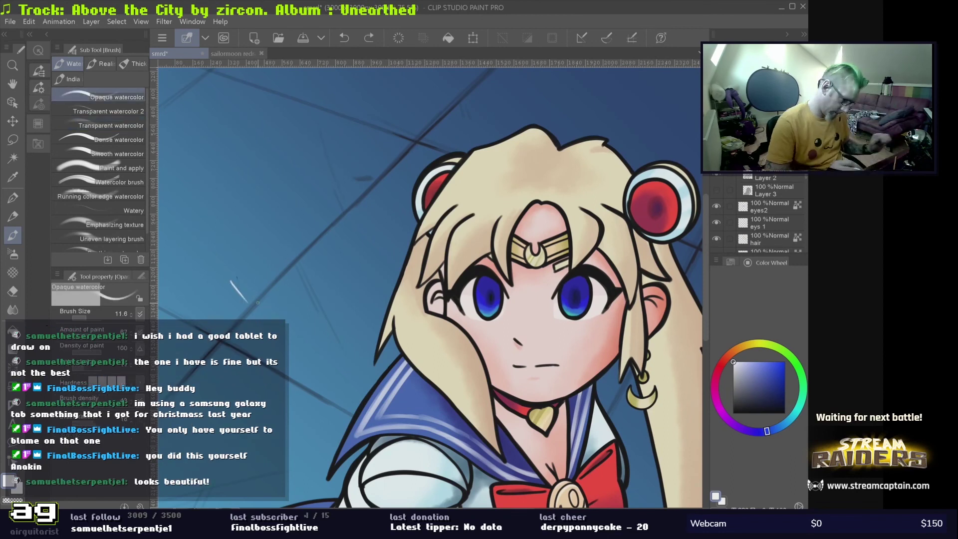
{"action": "key", "text": "ctrl+plus"}
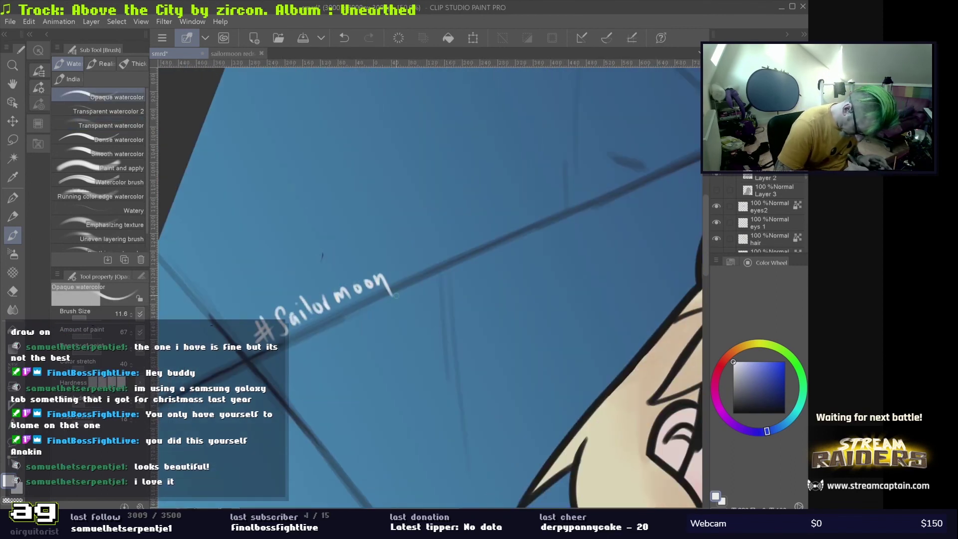
{"action": "left_click_drag", "start_coordinate": [446, 252], "coordinate": [447, 231]}
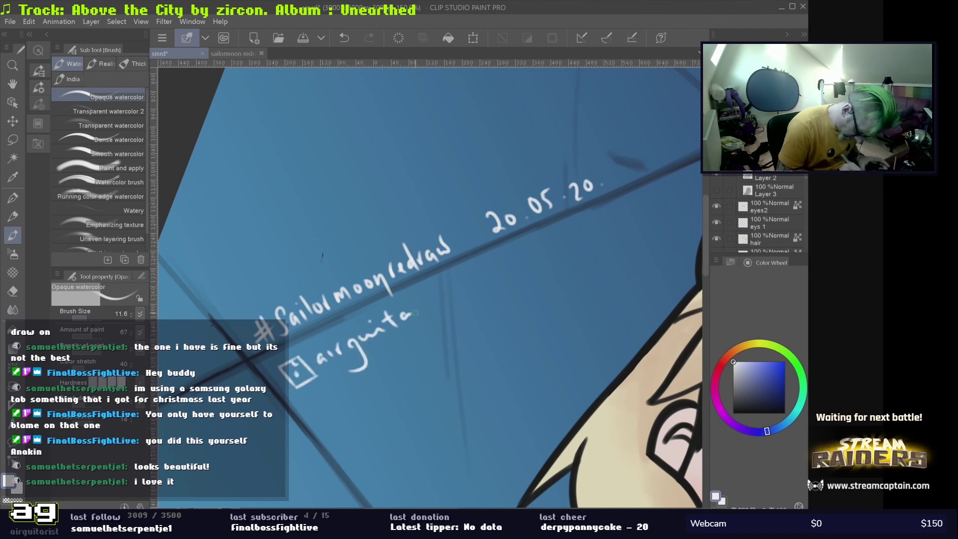
{"action": "key", "text": "ctrl+0"}
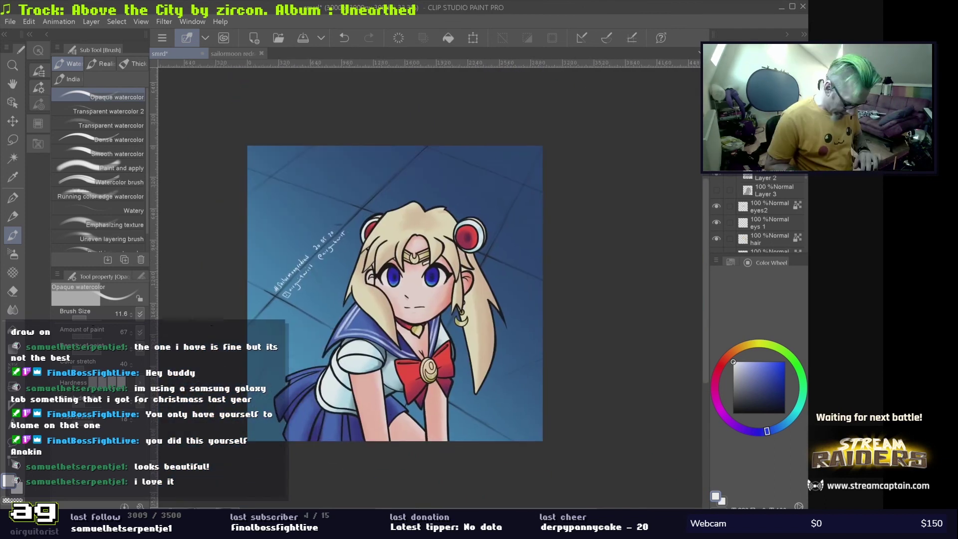
- Inspect the crescent earring and face up close against the tiled background, and review the whole drawing with its white highlights
{"action": "scroll", "coordinate": [526, 345], "scroll_direction": "up", "scroll_amount": 5}
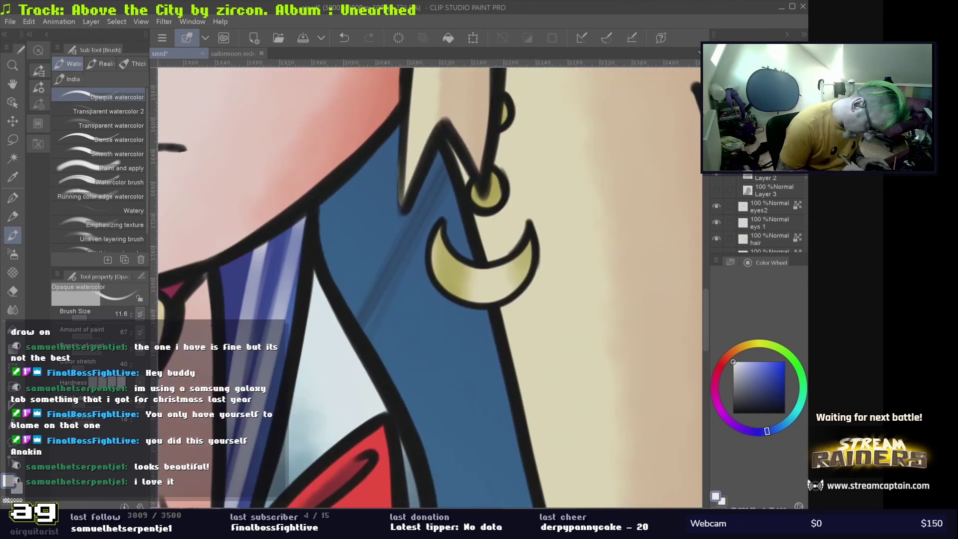
{"action": "scroll", "coordinate": [454, 258], "scroll_direction": "down", "scroll_amount": 3}
{"action": "scroll", "coordinate": [454, 258], "scroll_direction": "up", "scroll_amount": 3}
{"action": "scroll", "coordinate": [454, 258], "scroll_direction": "down", "scroll_amount": 4}
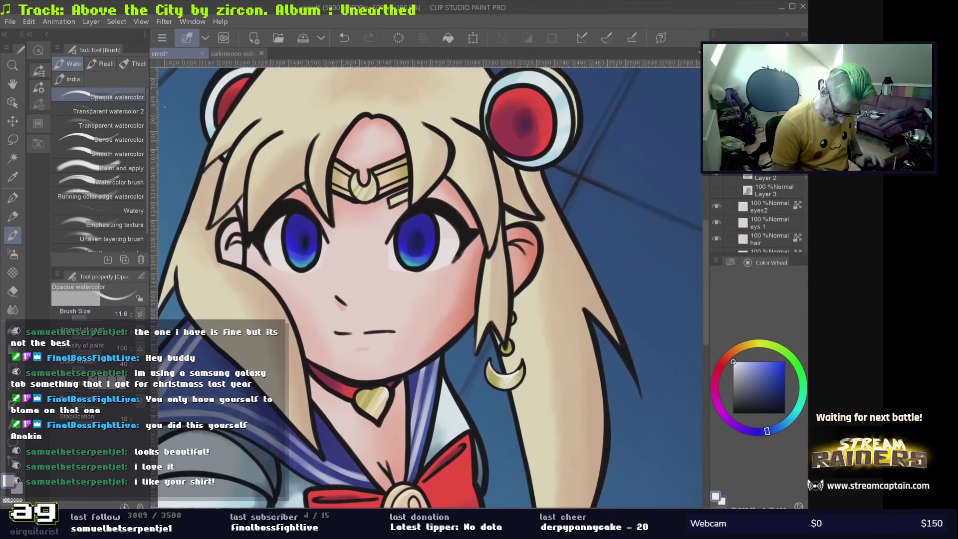
{"action": "key", "text": "ctrl+0"}
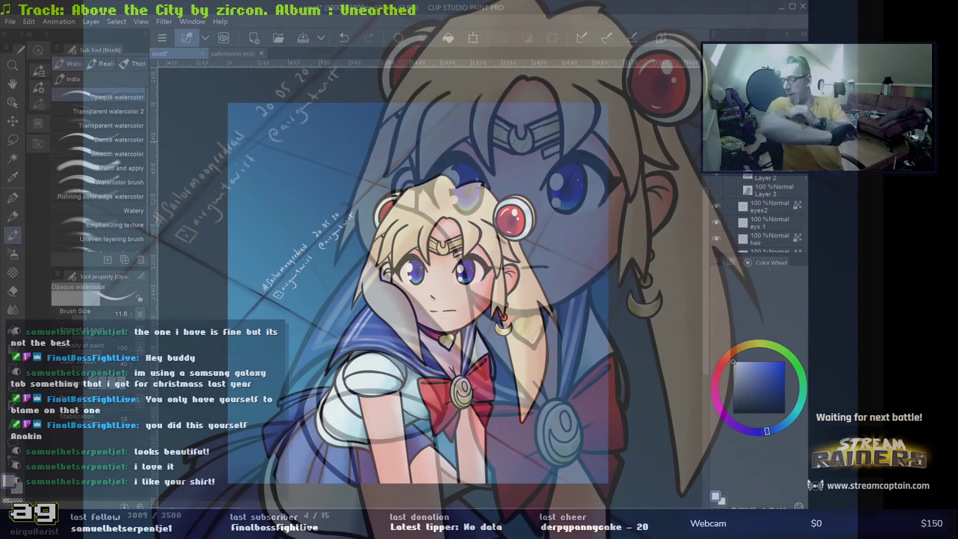